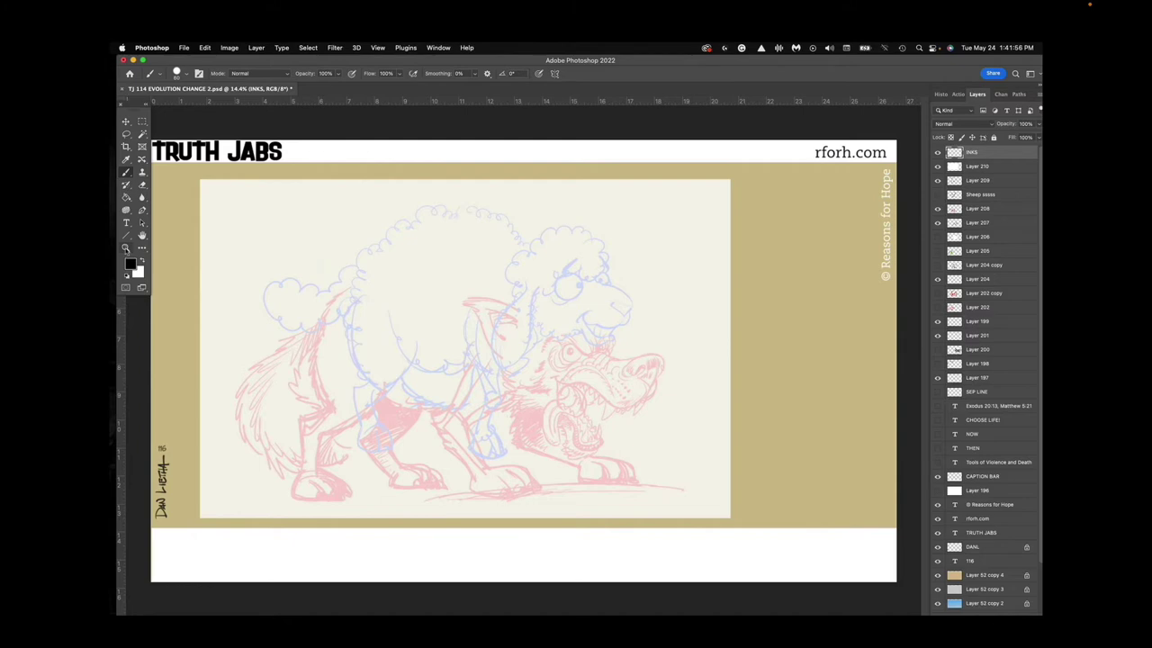
Ink the wolf's nose outline and curled nostril with a black brush on the INKS layer, tracing the pink sketch.
mouse_move(593, 423)
left_mouse_down()
mouse_move(625, 441)
mouse_move(609, 401)
left_mouse_up()
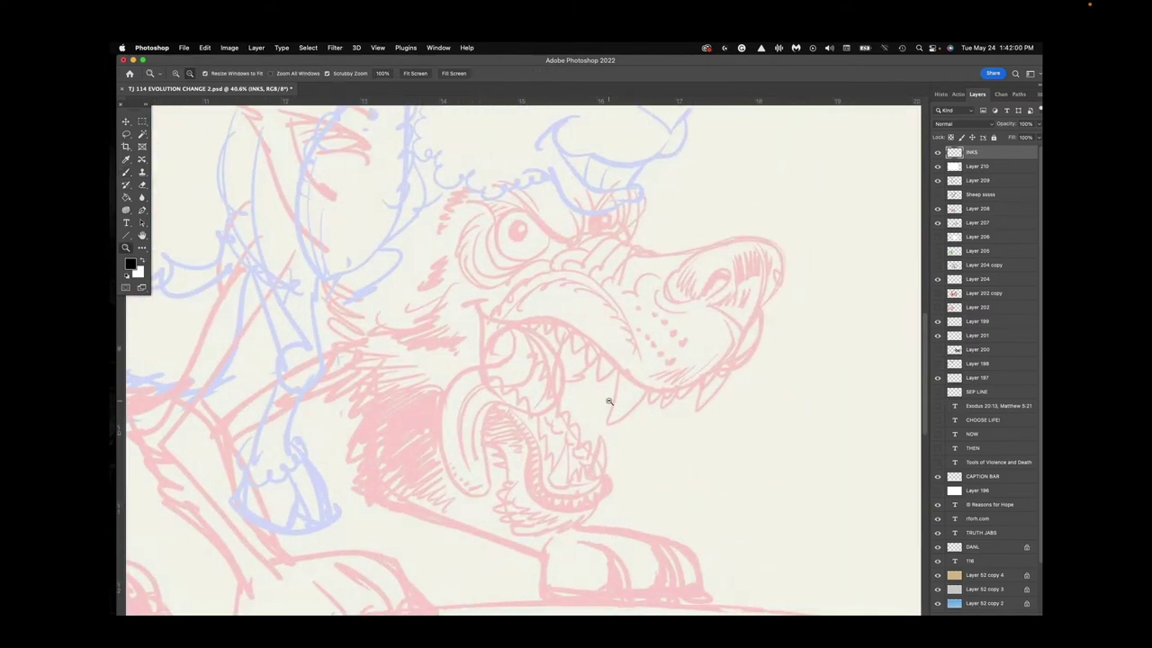
key("b")
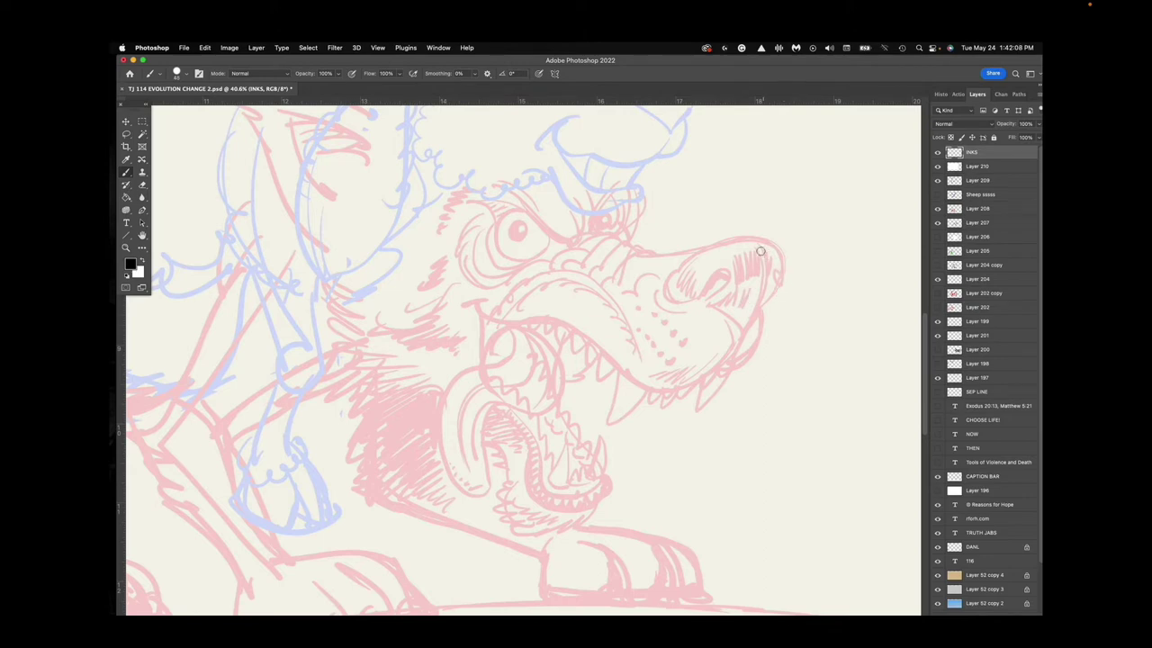
mouse_move(753, 317)
left_mouse_down()
mouse_move(780, 264)
mouse_move(769, 242)
mouse_move(730, 237)
mouse_move(692, 253)
left_mouse_up()
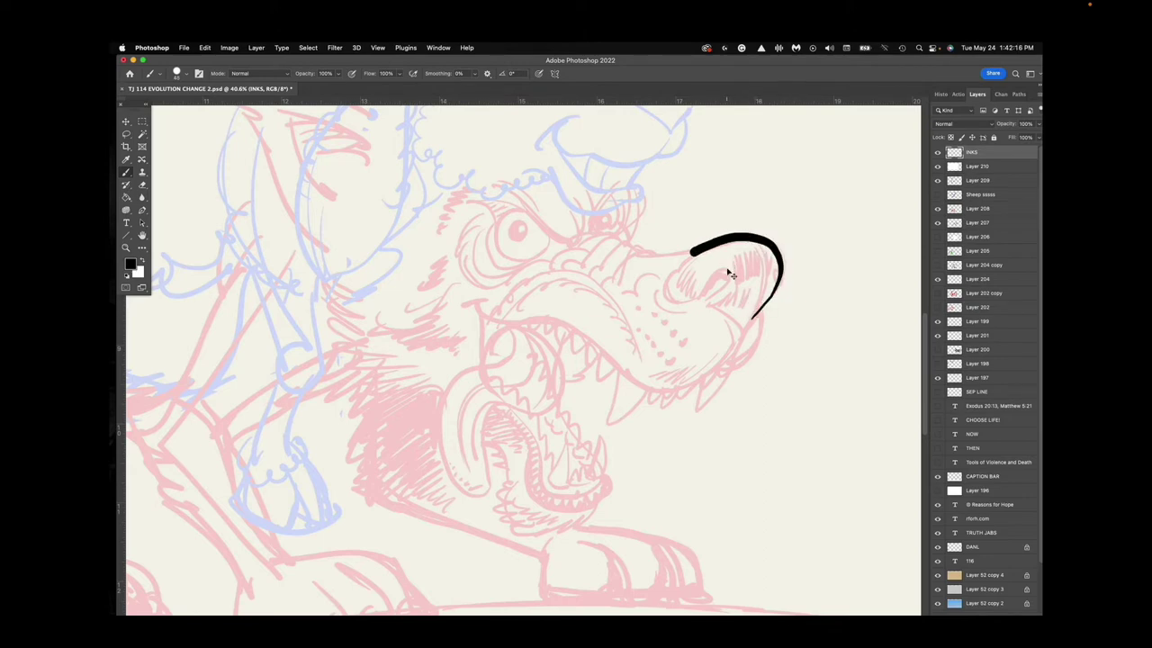
key("super+z")
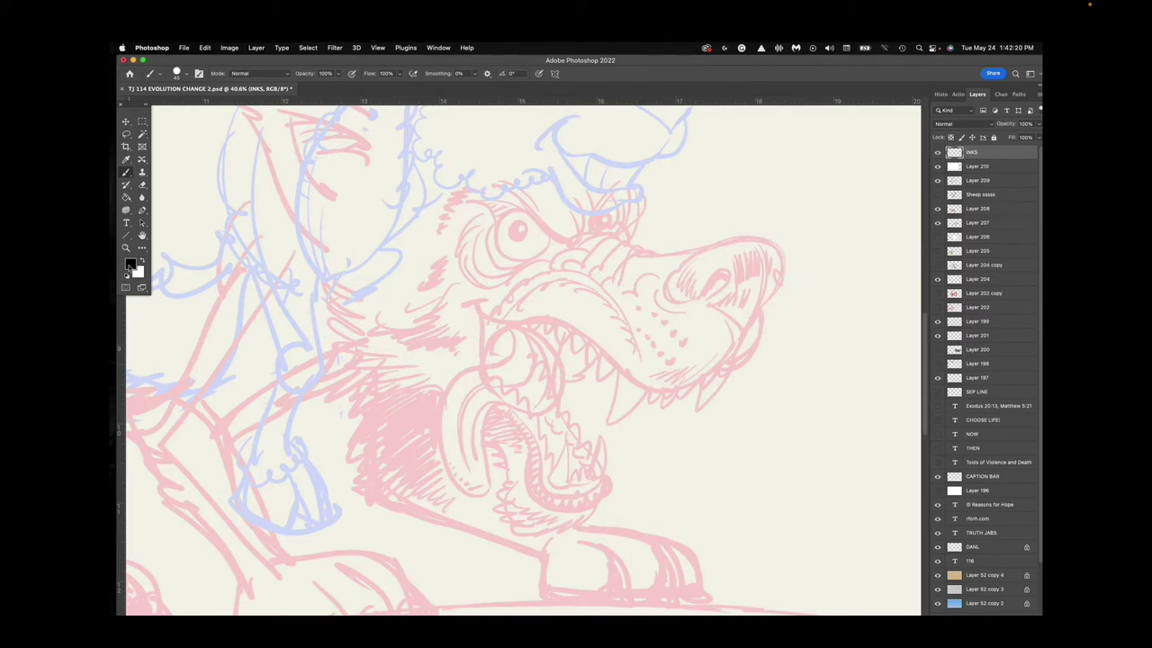
left_click(130, 263)
left_click(501, 187)
mouse_move(745, 329)
left_mouse_down()
mouse_move(779, 287)
mouse_move(774, 244)
mouse_move(698, 252)
mouse_move(664, 290)
mouse_move(705, 295)
mouse_move(720, 268)
mouse_move(733, 290)
mouse_move(711, 297)
mouse_move(725, 282)
left_mouse_up()
left_click_drag(745, 333, 711, 302)
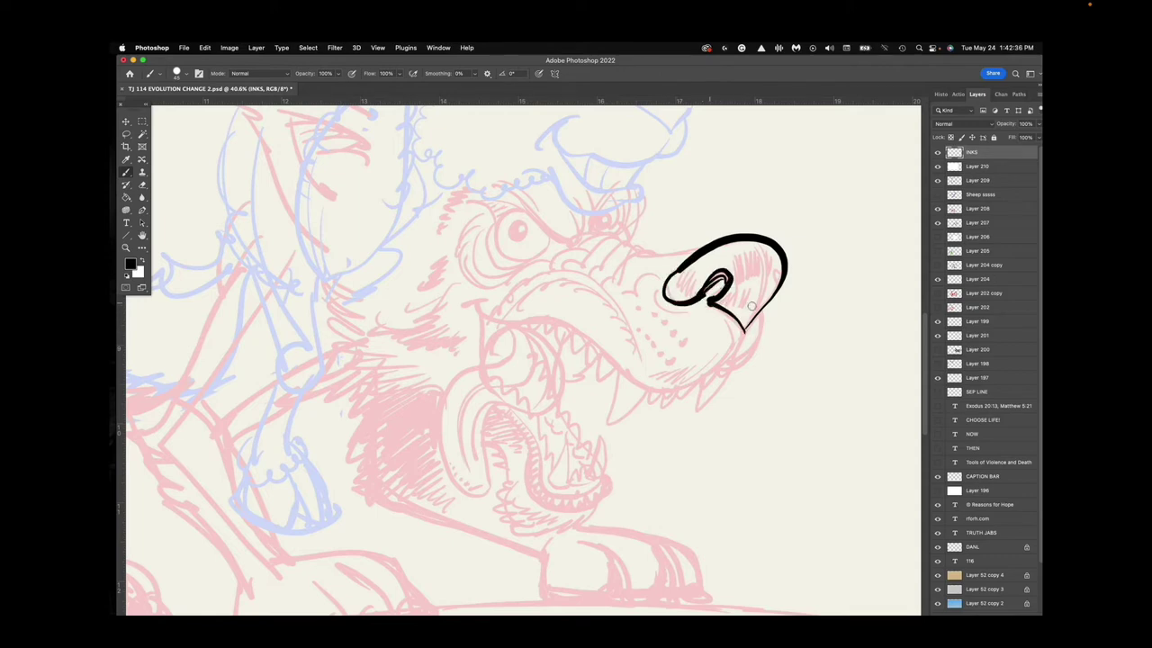
Add black hatch shading across the wolf's nose around the nostril and along its front edge.
left_click_drag(733, 258, 737, 279)
mouse_move(738, 255)
left_mouse_down()
mouse_move(745, 283)
mouse_move(761, 281)
mouse_move(751, 317)
left_mouse_up()
mouse_move(765, 256)
left_mouse_down()
mouse_move(751, 321)
mouse_move(773, 259)
mouse_move(779, 286)
mouse_move(725, 301)
left_mouse_up()
left_click_drag(737, 290, 736, 307)
mouse_move(693, 267)
left_mouse_down()
mouse_move(677, 290)
mouse_move(695, 294)
left_mouse_up()
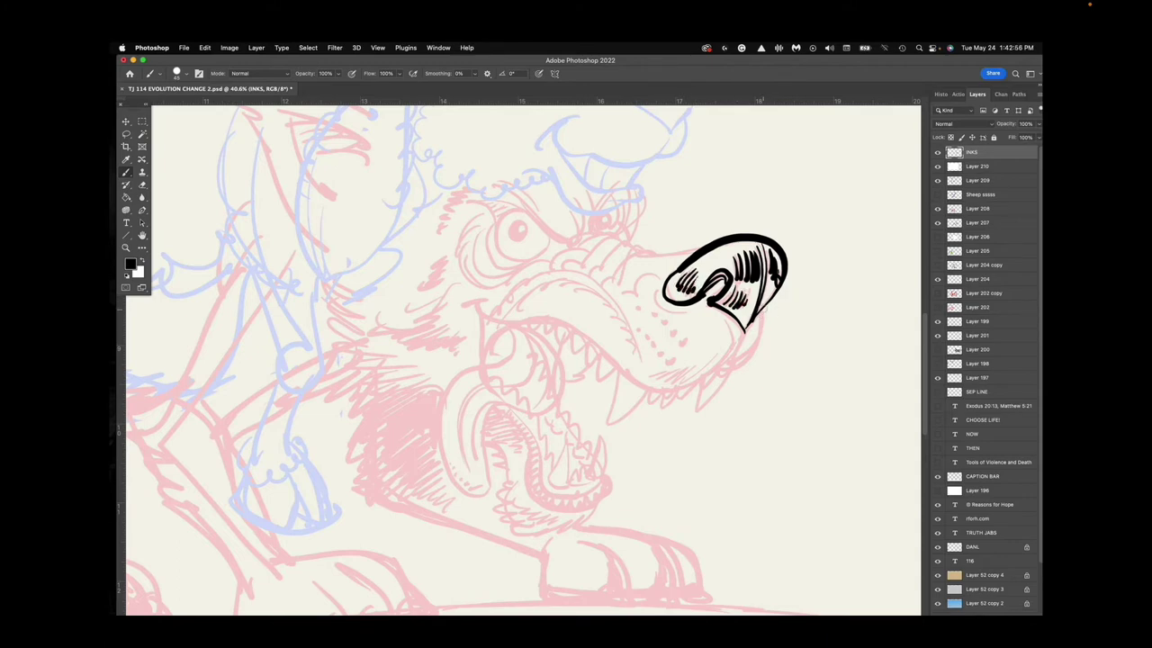
Ink the upper lip from the nose to the mouth corner, with the row of upper teeth and fangs beneath it.
mouse_move(763, 306)
left_mouse_down()
mouse_move(758, 357)
mouse_move(734, 369)
mouse_move(758, 345)
mouse_move(765, 311)
mouse_move(729, 366)
mouse_move(689, 385)
mouse_move(618, 374)
mouse_move(558, 322)
mouse_move(491, 320)
mouse_move(477, 301)
mouse_move(463, 313)
left_mouse_up()
key("super+z")
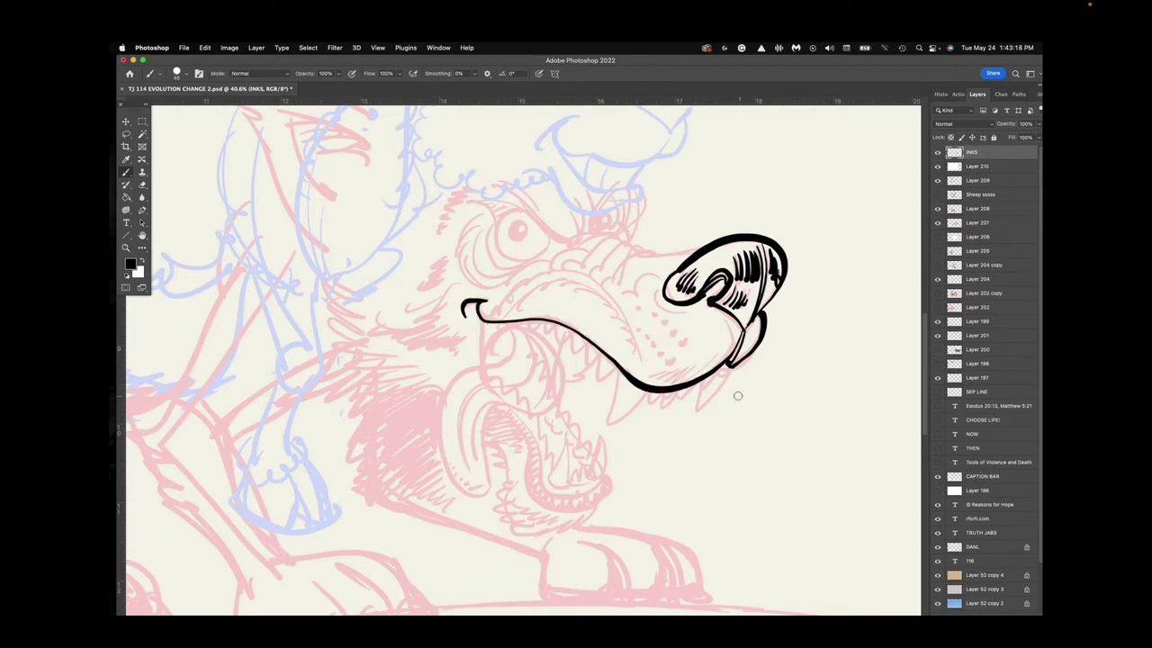
mouse_move(736, 333)
left_mouse_down()
mouse_move(706, 369)
mouse_move(641, 373)
left_mouse_up()
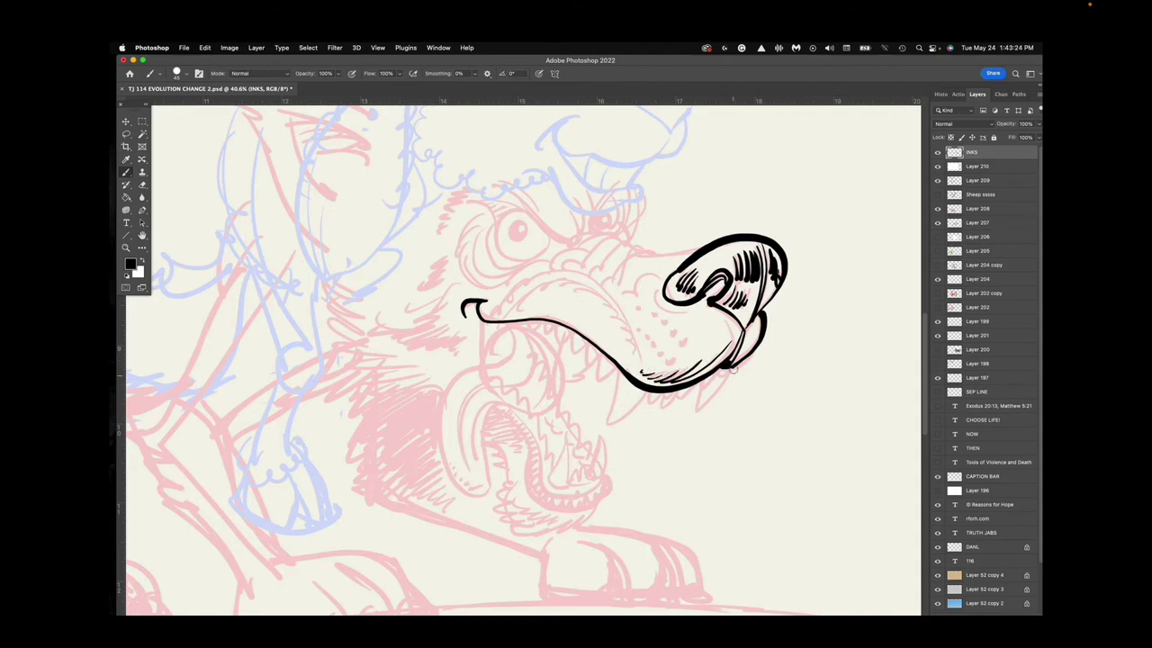
mouse_move(735, 365)
left_mouse_down()
mouse_move(697, 410)
mouse_move(728, 368)
mouse_move(687, 391)
mouse_move(651, 390)
mouse_move(612, 423)
mouse_move(619, 369)
left_mouse_up()
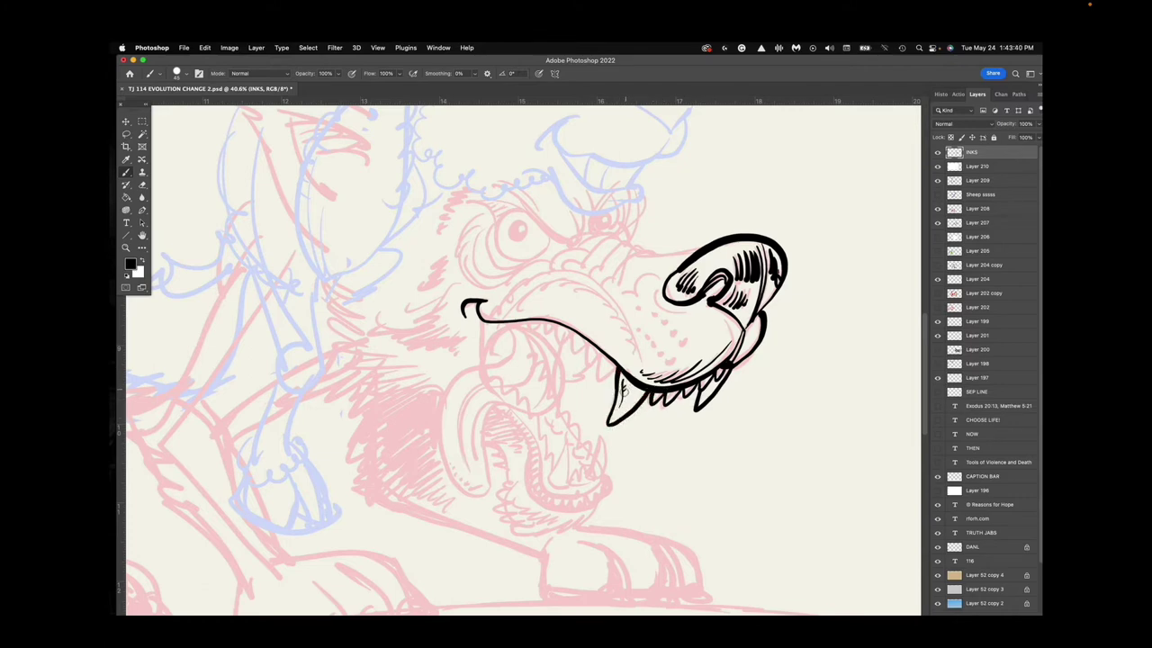
mouse_move(598, 360)
left_mouse_down()
mouse_move(608, 385)
mouse_move(586, 343)
mouse_move(562, 349)
mouse_move(537, 334)
left_mouse_up()
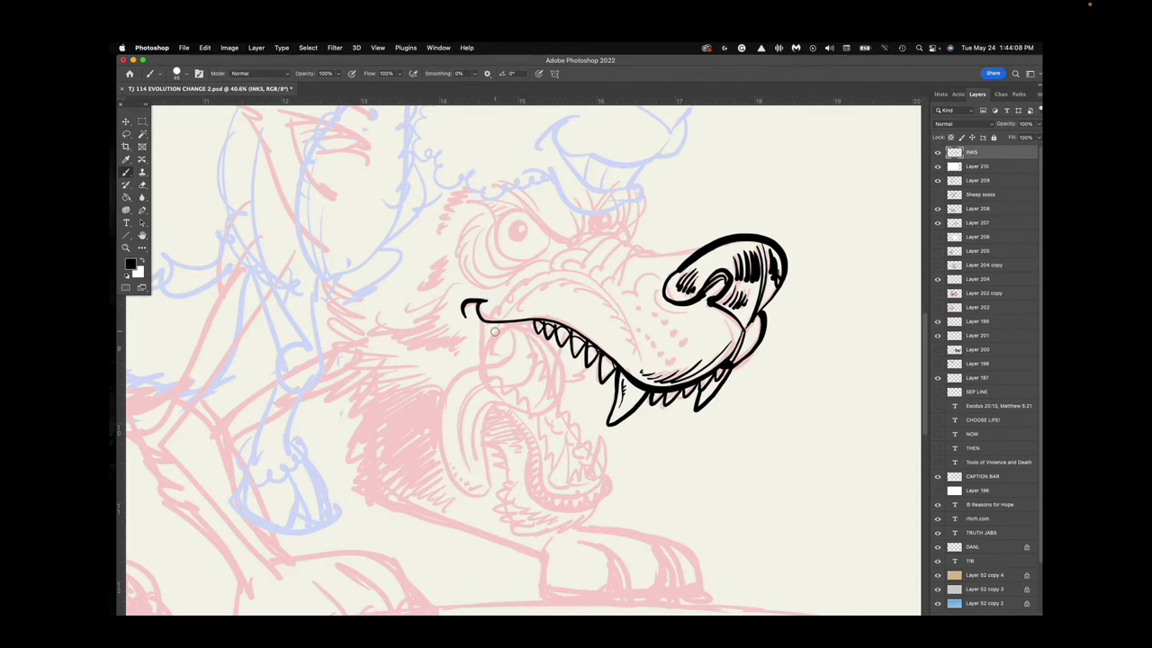
Ink the hanging tongue's outline and center crease, then hatch shading along its edges and the back of the mouth.
mouse_move(494, 332)
left_mouse_down()
mouse_move(511, 357)
mouse_move(459, 378)
mouse_move(432, 472)
mouse_move(494, 478)
mouse_move(489, 401)
mouse_move(537, 401)
mouse_move(558, 364)
mouse_move(553, 336)
left_mouse_up()
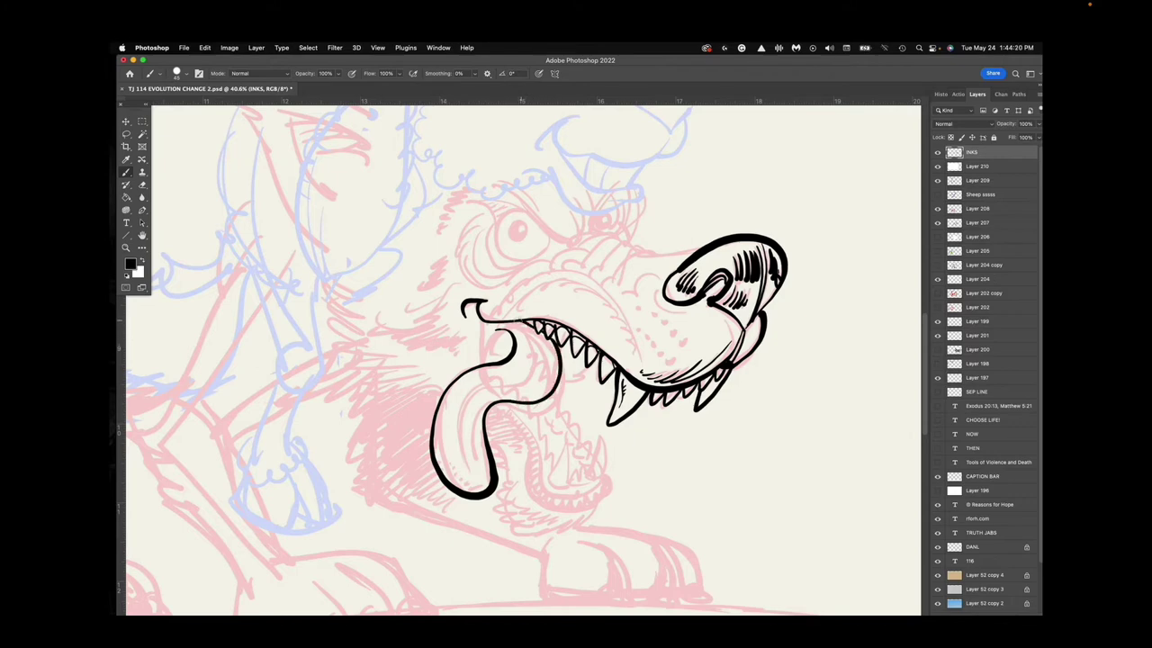
mouse_move(471, 473)
left_mouse_down()
mouse_move(464, 398)
mouse_move(536, 383)
mouse_move(541, 330)
mouse_move(487, 321)
mouse_move(484, 361)
left_mouse_up()
left_click_drag(493, 322, 534, 334)
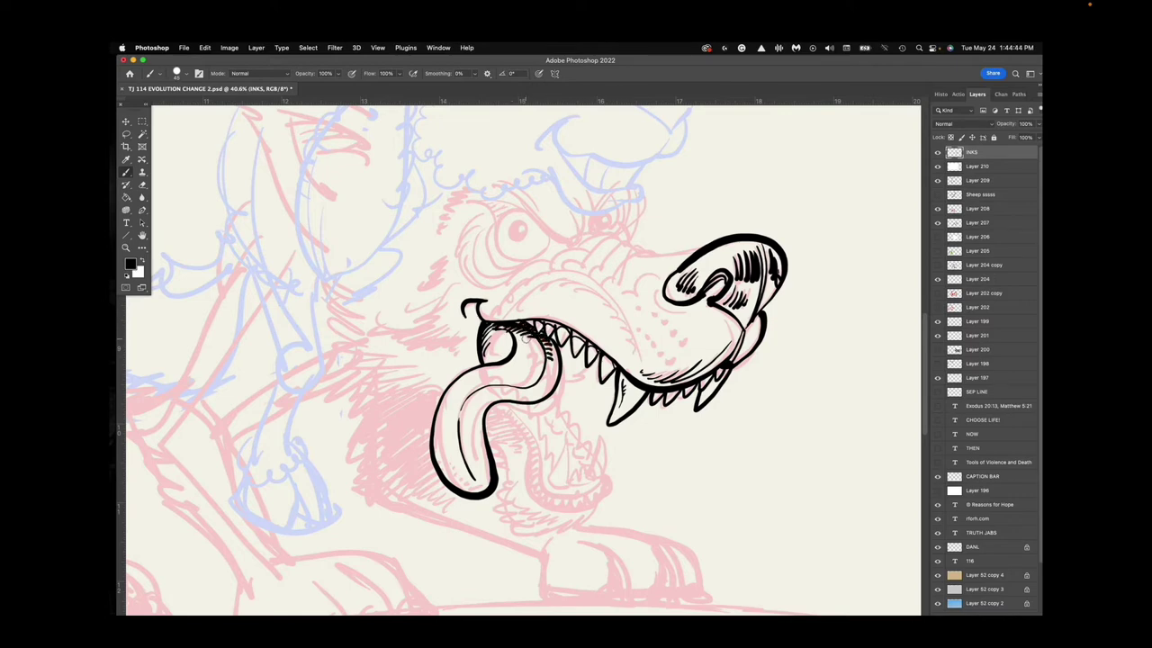
mouse_move(442, 451)
left_mouse_down()
mouse_move(464, 486)
mouse_move(482, 486)
mouse_move(438, 440)
left_mouse_up()
left_click_drag(535, 393, 507, 397)
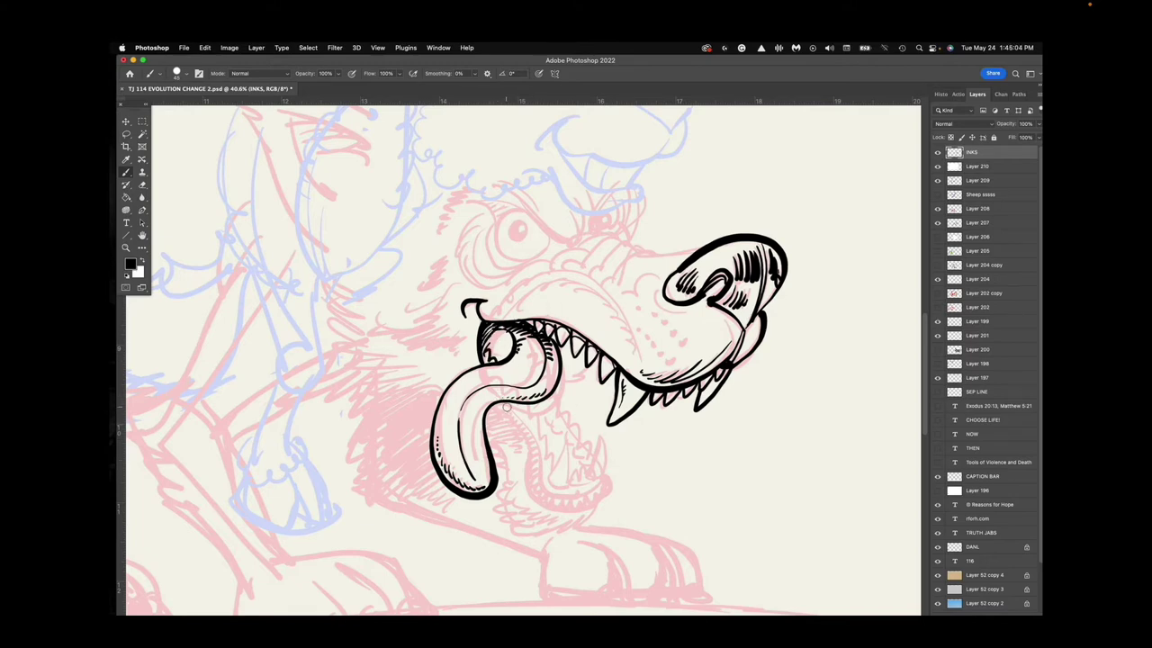
Ink the lower jaw's curved gum and lip lines, with short hatch marks along the band between them.
mouse_move(507, 407)
left_mouse_down()
mouse_move(536, 437)
mouse_move(543, 490)
mouse_move(585, 497)
mouse_move(606, 475)
left_mouse_up()
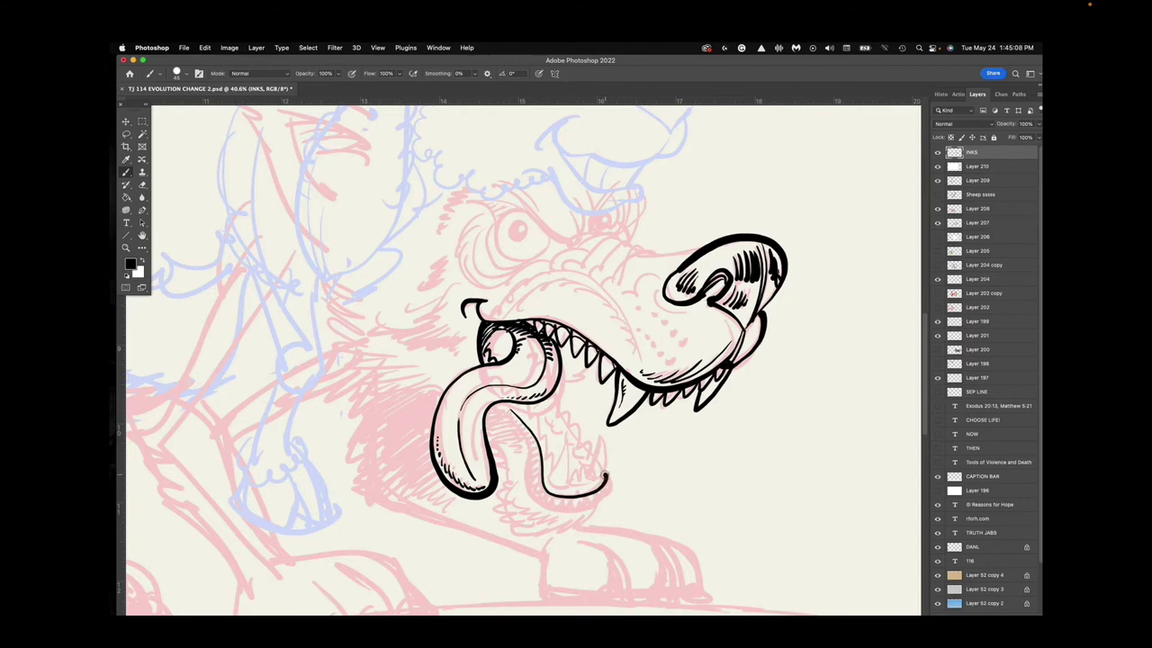
mouse_move(497, 407)
left_mouse_down()
mouse_move(540, 505)
mouse_move(610, 495)
mouse_move(606, 469)
left_mouse_up()
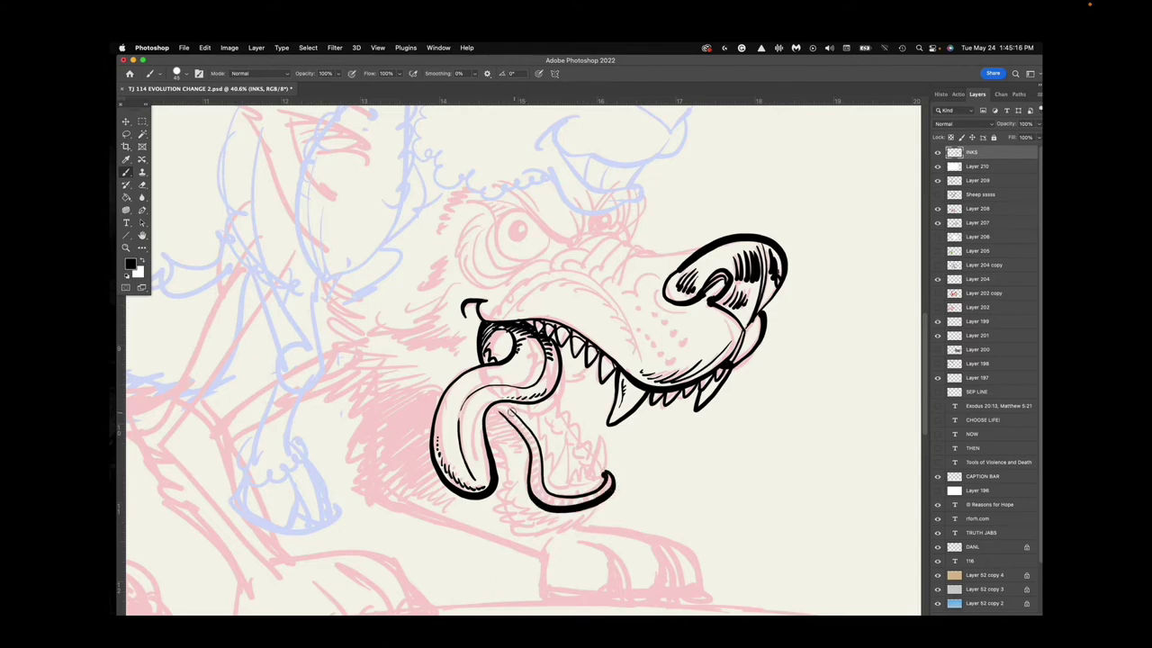
left_click_drag(479, 322, 477, 365)
mouse_move(508, 411)
left_mouse_down()
mouse_move(530, 439)
mouse_move(540, 499)
mouse_move(589, 507)
left_mouse_up()
mouse_move(567, 497)
left_mouse_down()
mouse_move(580, 507)
mouse_move(499, 410)
left_mouse_up()
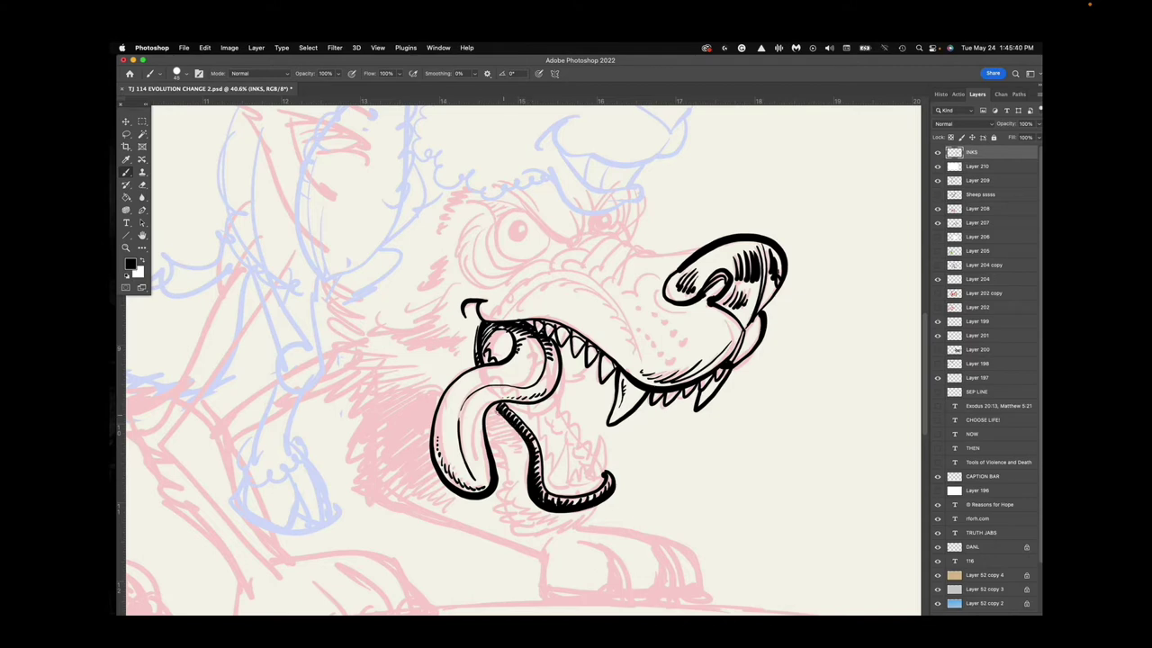
Ink the lower teeth and fangs inside the jaw, and add fur strokes under the chin.
mouse_move(547, 477)
left_mouse_down()
mouse_move(558, 445)
mouse_move(570, 447)
mouse_move(565, 484)
mouse_move(550, 489)
left_mouse_up()
mouse_move(547, 490)
left_mouse_down()
mouse_move(555, 470)
mouse_move(536, 409)
left_mouse_up()
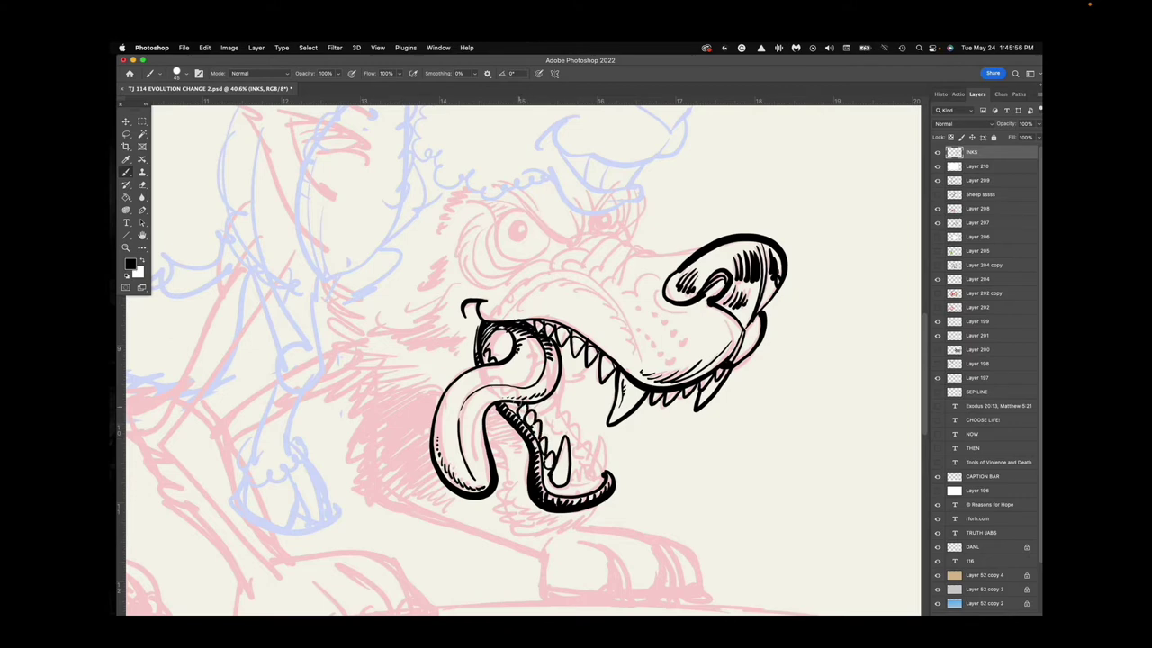
mouse_move(569, 486)
left_mouse_down()
mouse_move(572, 464)
mouse_move(592, 466)
mouse_move(602, 434)
mouse_move(610, 466)
mouse_move(591, 444)
mouse_move(578, 455)
mouse_move(573, 419)
left_mouse_up()
left_click_drag(573, 420, 565, 440)
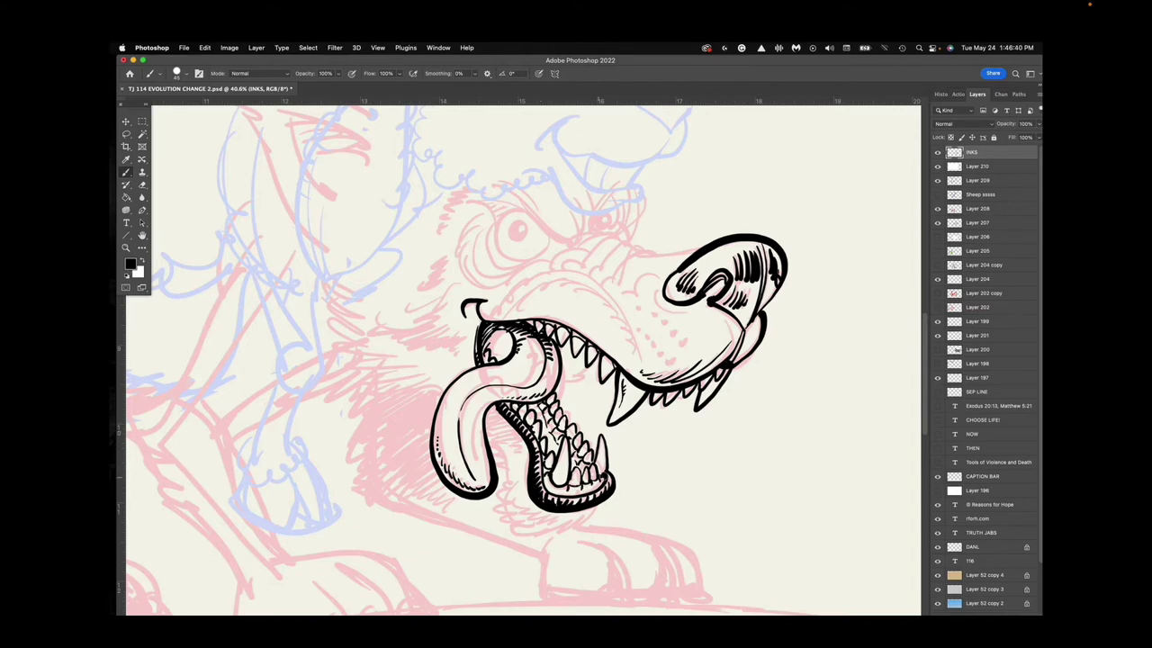
mouse_move(592, 511)
left_mouse_down()
mouse_move(516, 528)
mouse_move(535, 513)
mouse_move(504, 508)
mouse_move(517, 495)
mouse_move(493, 444)
left_mouse_up()
mouse_move(560, 380)
left_mouse_down()
mouse_move(558, 401)
mouse_move(571, 386)
mouse_move(560, 382)
mouse_move(597, 362)
left_mouse_up()
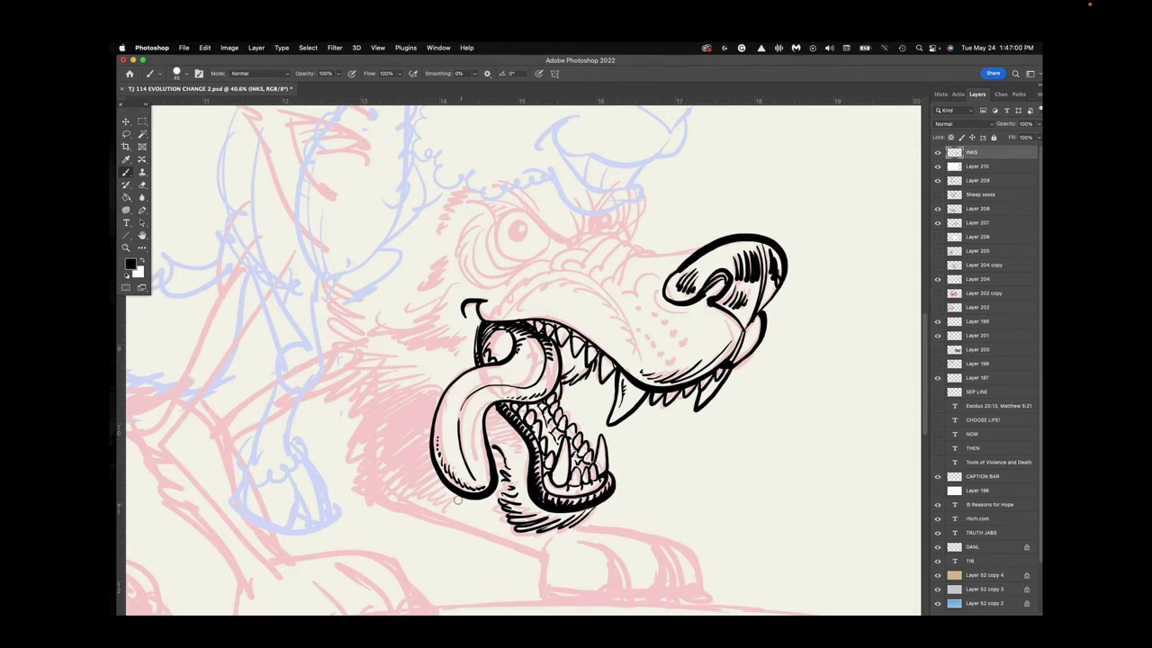
Ink jagged fur strokes along the wolf's neck, from beneath the tongue up the back edge of the ruff.
left_click_drag(458, 499, 353, 483)
left_click_drag(414, 456, 346, 473)
left_click_drag(403, 436, 342, 453)
mouse_move(407, 411)
left_mouse_down()
mouse_move(358, 422)
mouse_move(409, 393)
left_mouse_up()
mouse_move(342, 423)
left_mouse_down()
mouse_move(382, 373)
mouse_move(380, 360)
left_mouse_up()
mouse_move(326, 379)
left_mouse_down()
mouse_move(376, 356)
mouse_move(359, 284)
left_mouse_up()
Ink fur tufts on the cheek behind the mouth corner and fill the neck ruff with more strokes.
left_click_drag(455, 349, 473, 330)
left_click_drag(417, 356, 458, 330)
left_click_drag(399, 356, 445, 328)
mouse_move(399, 344)
left_mouse_down()
mouse_move(438, 325)
mouse_move(447, 294)
left_mouse_up()
mouse_move(387, 334)
left_mouse_down()
mouse_move(423, 314)
mouse_move(409, 308)
left_mouse_up()
mouse_move(364, 328)
left_mouse_down()
mouse_move(398, 306)
mouse_move(388, 310)
left_mouse_up()
left_click_drag(365, 403, 423, 364)
left_click_drag(371, 373, 409, 355)
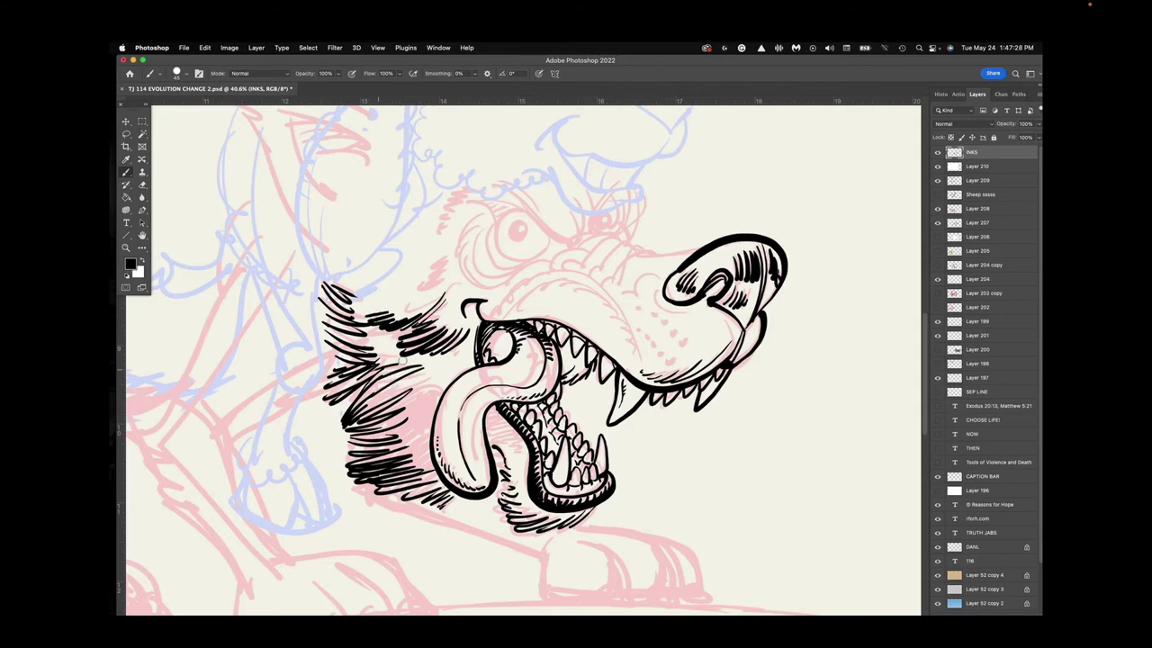
left_click_drag(407, 403, 432, 385)
left_click_drag(389, 419, 430, 392)
mouse_move(392, 436)
left_mouse_down()
mouse_move(427, 404)
mouse_move(414, 426)
left_mouse_up()
Ink the curled upper lip, the snout's wrinkles and top line, and the angry brow above the near eye.
mouse_move(644, 367)
left_mouse_down()
mouse_move(606, 291)
mouse_move(497, 313)
mouse_move(633, 347)
mouse_move(576, 281)
mouse_move(497, 314)
mouse_move(501, 299)
left_mouse_up()
left_click_drag(661, 275, 615, 296)
mouse_move(709, 245)
left_mouse_down()
mouse_move(632, 252)
mouse_move(603, 280)
mouse_move(621, 241)
mouse_move(589, 272)
mouse_move(567, 256)
mouse_move(540, 272)
mouse_move(567, 267)
mouse_move(584, 232)
mouse_move(569, 212)
mouse_move(576, 243)
mouse_move(482, 190)
left_mouse_up()
mouse_move(574, 241)
left_mouse_down()
mouse_move(514, 189)
mouse_move(545, 233)
left_mouse_up()
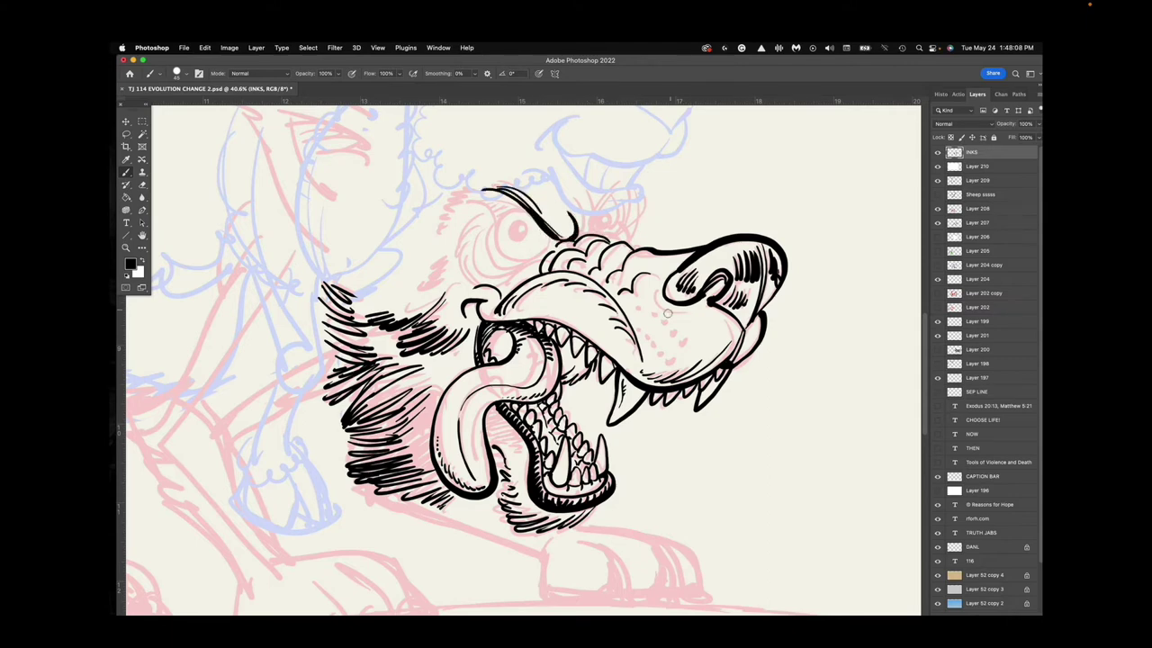
Dot two rows of whisker spots on the muzzle and add small shading lines around the snout.
left_click(684, 342)
left_click(675, 331)
left_click(666, 322)
left_click(657, 317)
left_click(645, 309)
left_click(673, 364)
left_click(670, 360)
left_click(664, 353)
left_click(657, 346)
left_click(652, 339)
left_click(648, 335)
left_click(638, 325)
left_click(637, 306)
left_click_drag(657, 289, 743, 340)
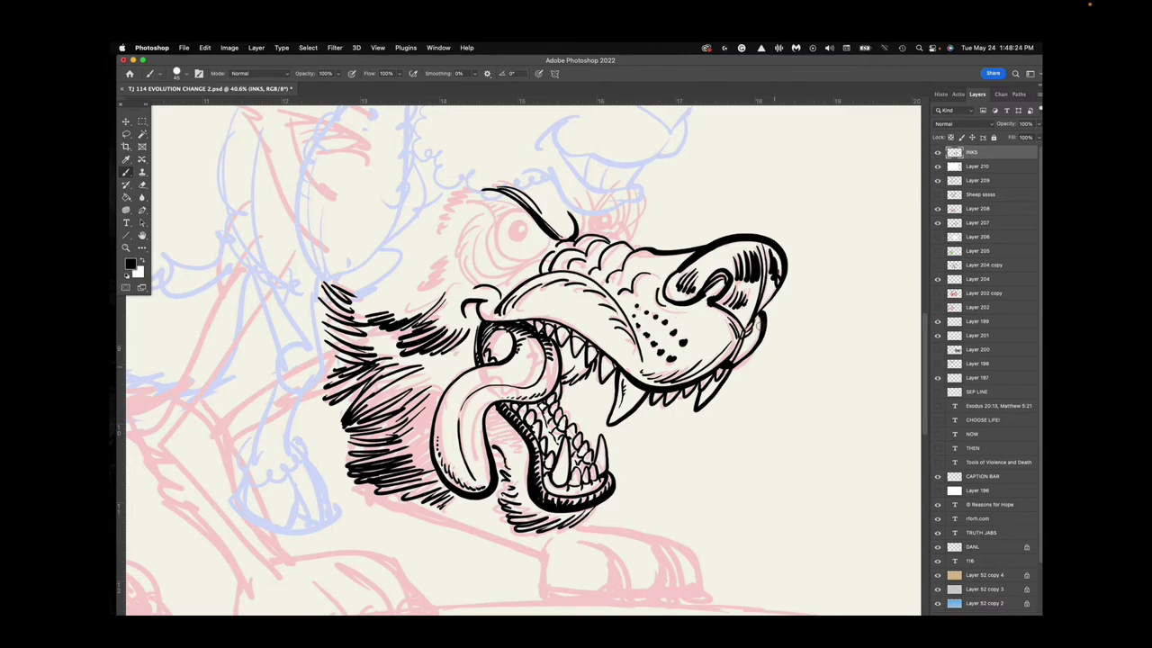
Ink the near eye with its dark brow and lower eyelid folds, plus the lines around the far eye.
mouse_move(549, 232)
left_mouse_down()
mouse_move(546, 250)
mouse_move(515, 263)
mouse_move(496, 227)
mouse_move(544, 212)
left_mouse_up()
left_click_drag(472, 198, 524, 213)
mouse_move(481, 194)
left_mouse_down()
mouse_move(517, 204)
mouse_move(501, 194)
left_mouse_up()
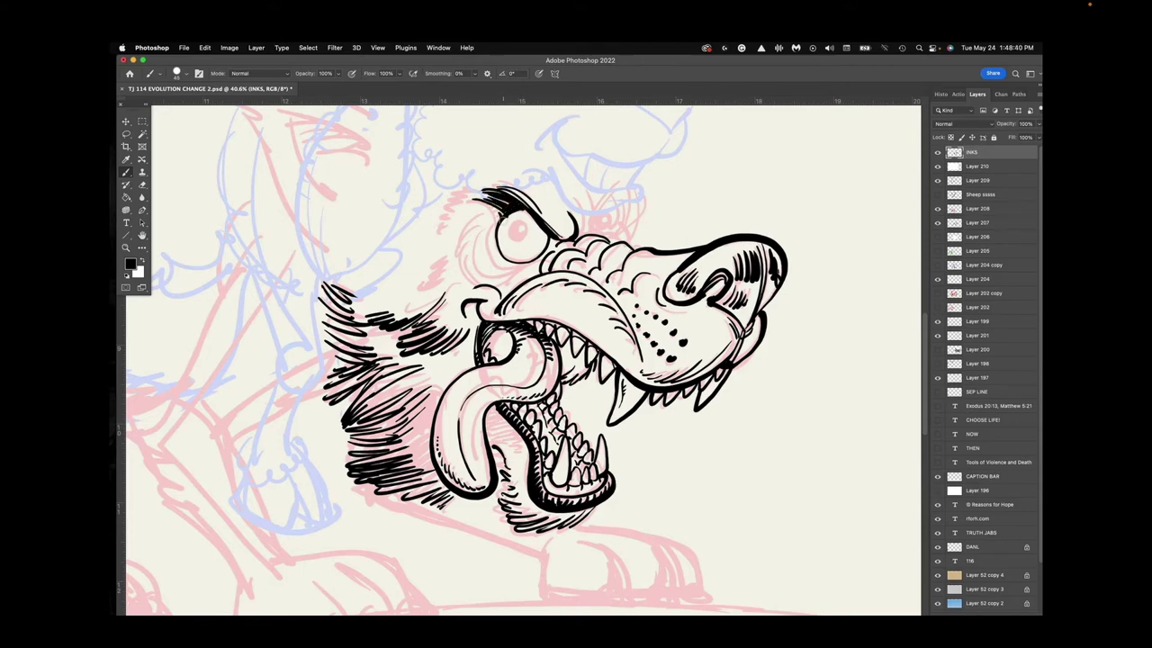
mouse_move(488, 238)
left_mouse_down()
mouse_move(509, 268)
mouse_move(549, 248)
mouse_move(487, 252)
mouse_move(538, 260)
mouse_move(493, 276)
mouse_move(481, 232)
left_mouse_up()
key("super+z")
mouse_move(503, 279)
left_mouse_down()
mouse_move(460, 256)
mouse_move(477, 215)
left_mouse_up()
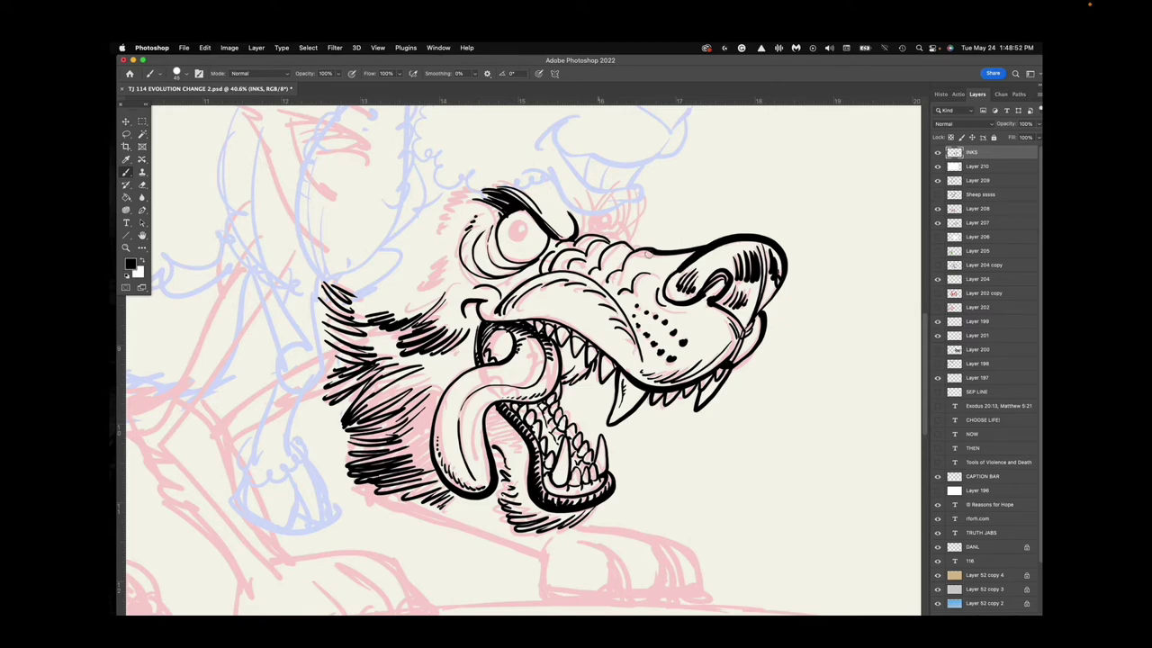
mouse_move(576, 236)
left_mouse_down()
mouse_move(648, 219)
mouse_move(617, 210)
mouse_move(612, 232)
mouse_move(608, 216)
mouse_move(622, 233)
mouse_move(625, 206)
left_mouse_up()
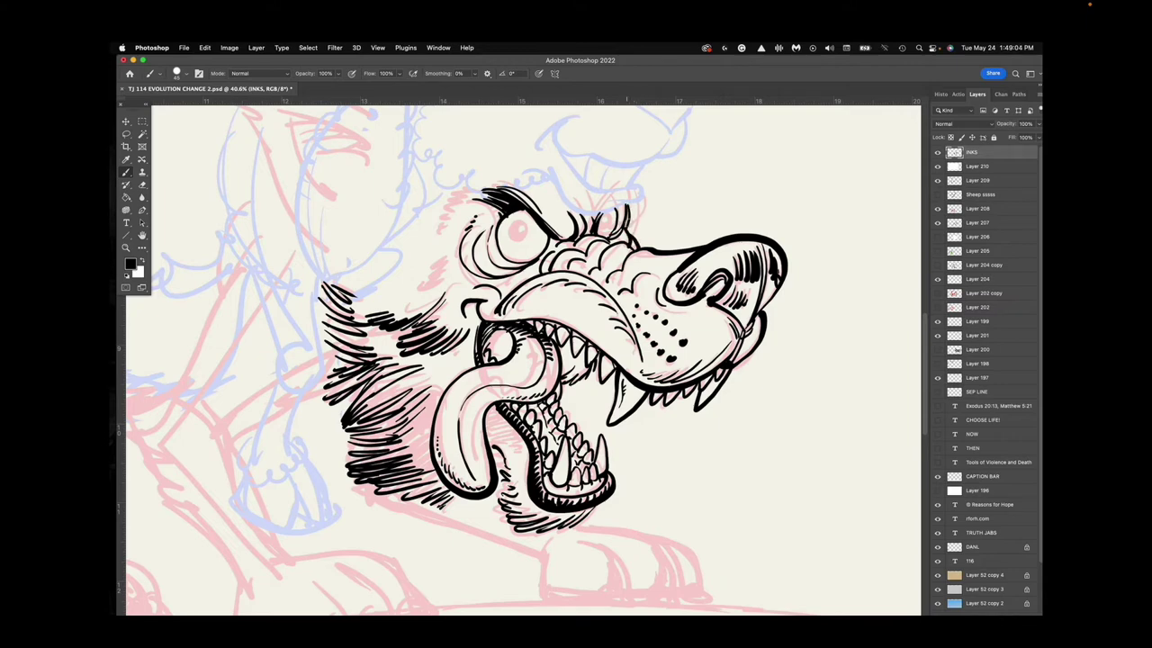
Ink fur tufts down the back of the wolf's head behind the near eye and up to the brow.
left_click_drag(449, 248, 409, 308)
mouse_move(468, 200)
left_mouse_down()
mouse_move(450, 189)
mouse_move(430, 241)
left_mouse_up()
left_click_drag(453, 236, 432, 254)
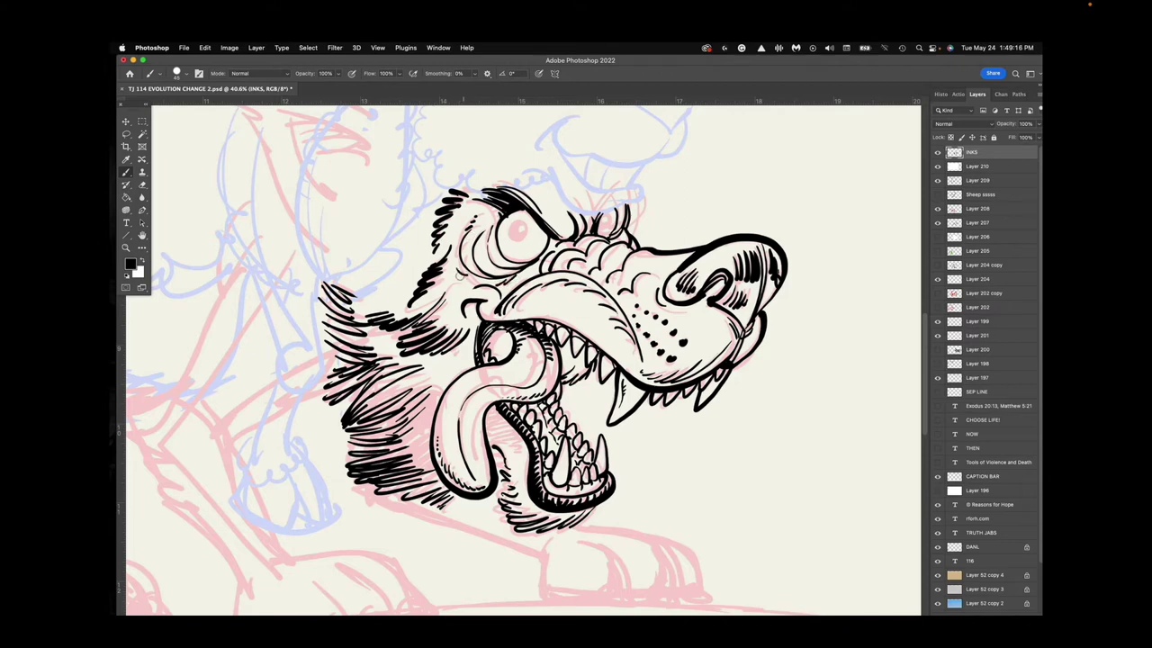
left_click_drag(500, 223, 465, 189)
Ink the three claws, toes and heel of the front paw below the wolf's open jaw.
left_click_drag(622, 321, 670, 261)
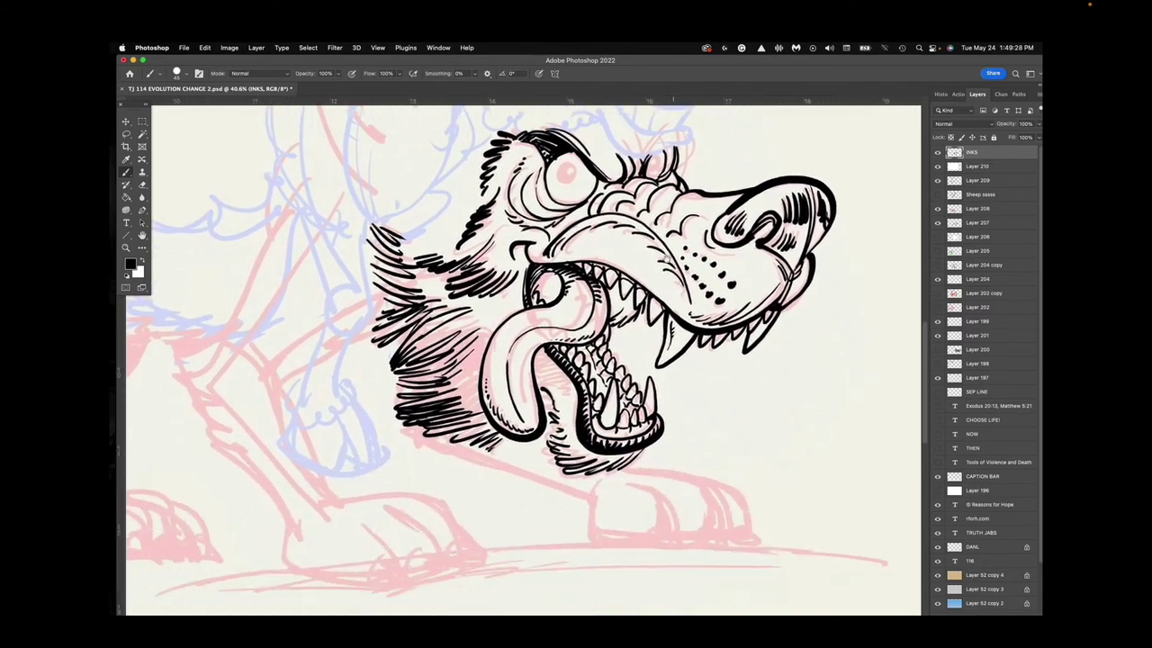
scroll(671, 483, "down", 3)
mouse_move(650, 488)
left_mouse_down()
mouse_move(635, 497)
mouse_move(657, 504)
mouse_move(647, 484)
mouse_move(707, 502)
mouse_move(731, 475)
mouse_move(740, 499)
left_mouse_up()
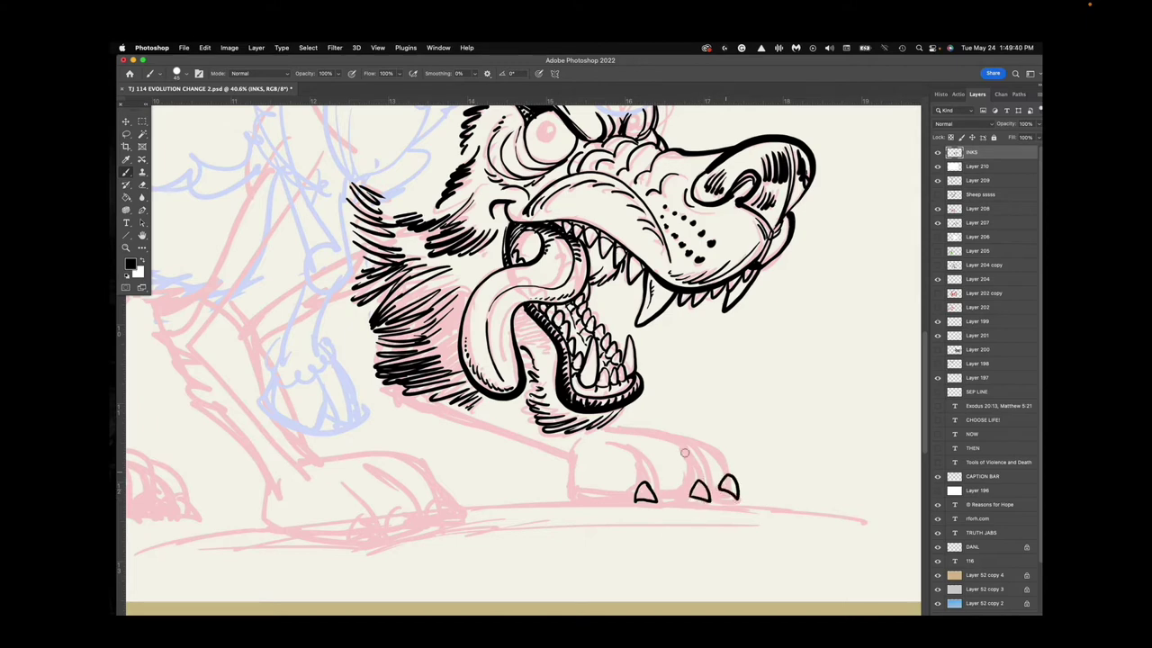
mouse_move(612, 443)
left_mouse_down()
mouse_move(643, 452)
mouse_move(657, 486)
left_mouse_up()
mouse_move(649, 435)
left_mouse_down()
mouse_move(701, 468)
mouse_move(692, 500)
mouse_move(587, 500)
mouse_move(571, 456)
mouse_move(569, 497)
left_mouse_up()
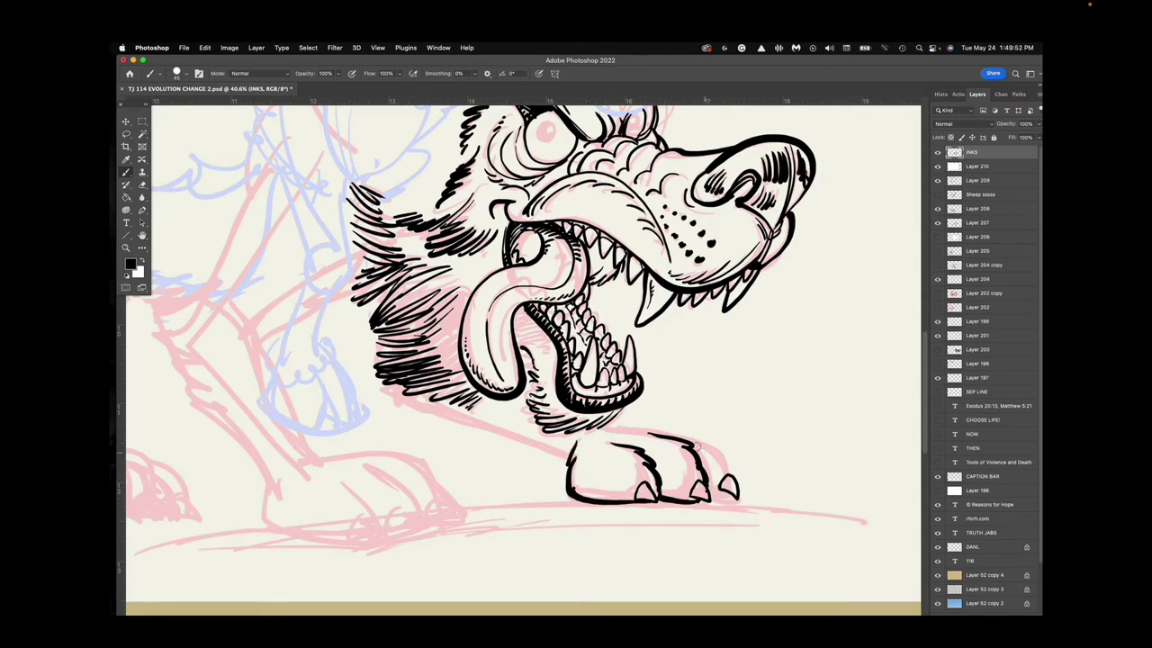
mouse_move(696, 445)
left_mouse_down()
mouse_move(729, 473)
mouse_move(716, 494)
left_mouse_up()
Add short shading strokes to the toes and claws of the front paw beneath the jaw.
left_click_drag(586, 457, 585, 485)
left_click_drag(590, 482, 596, 491)
left_click_drag(665, 473, 667, 490)
left_click_drag(670, 483, 681, 495)
mouse_move(710, 478)
left_mouse_down()
mouse_move(717, 488)
mouse_move(644, 498)
left_mouse_up()
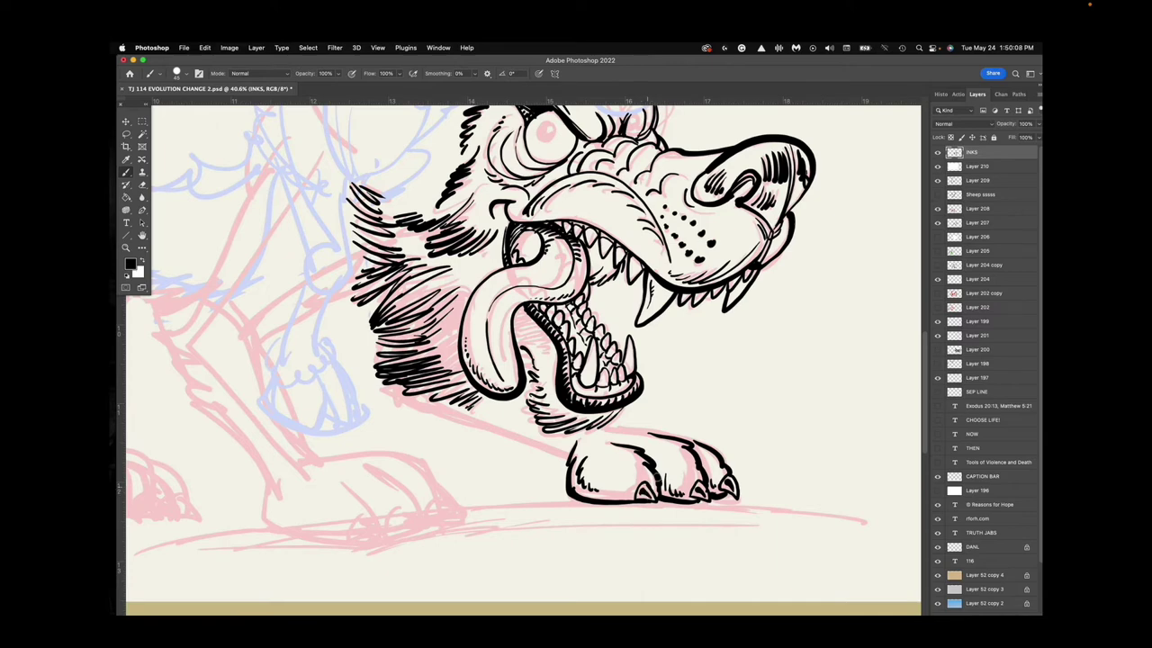
Ink the furry lower edge and smooth upper edge of the outstretched foreleg, and darken the fur around the jaw.
mouse_move(446, 411)
left_mouse_down()
mouse_move(495, 441)
mouse_move(572, 465)
mouse_move(576, 455)
left_mouse_up()
left_click_drag(470, 429, 401, 395)
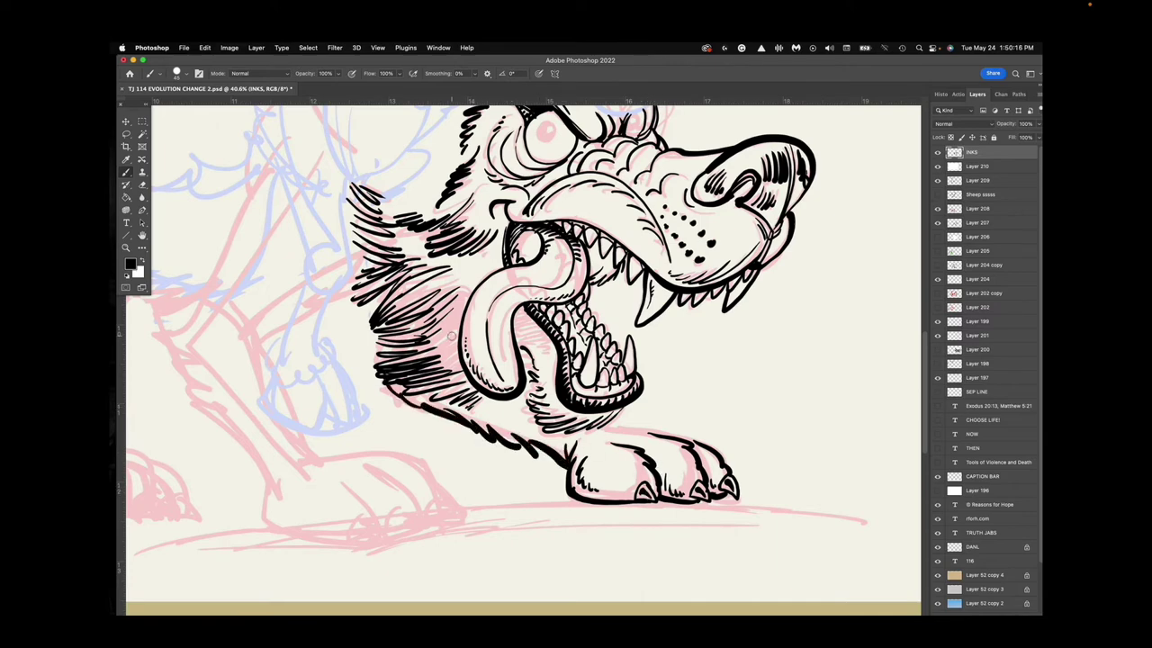
mouse_move(702, 445)
left_mouse_down()
mouse_move(569, 432)
mouse_move(533, 409)
left_mouse_up()
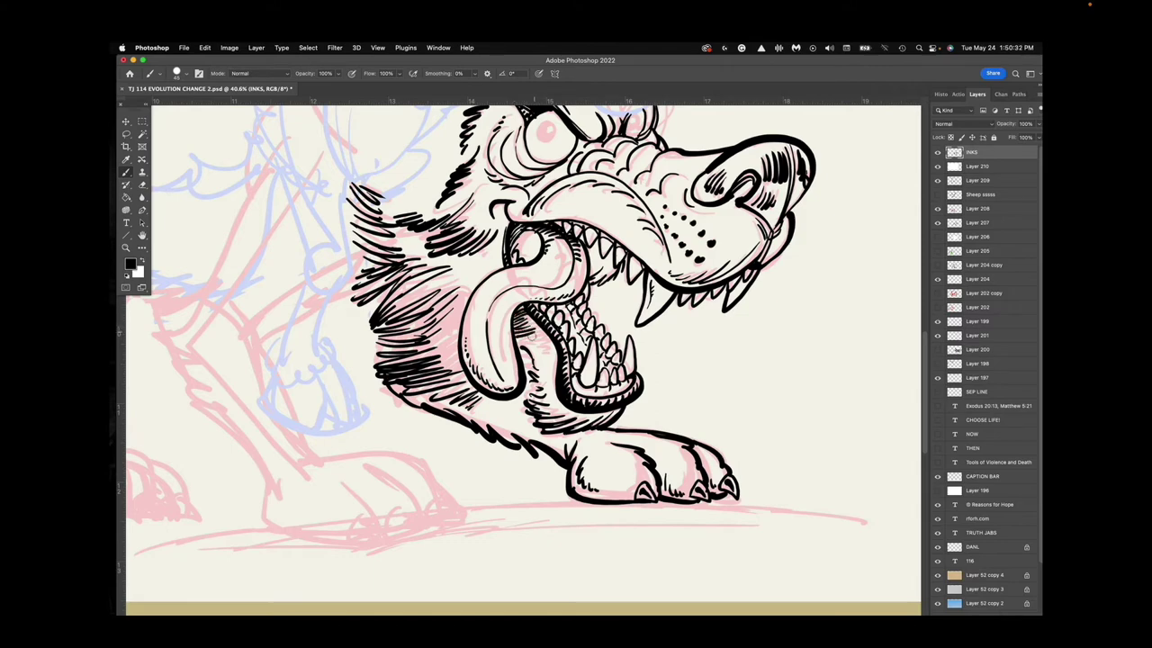
mouse_move(504, 408)
left_mouse_down()
mouse_move(459, 385)
mouse_move(452, 355)
left_mouse_up()
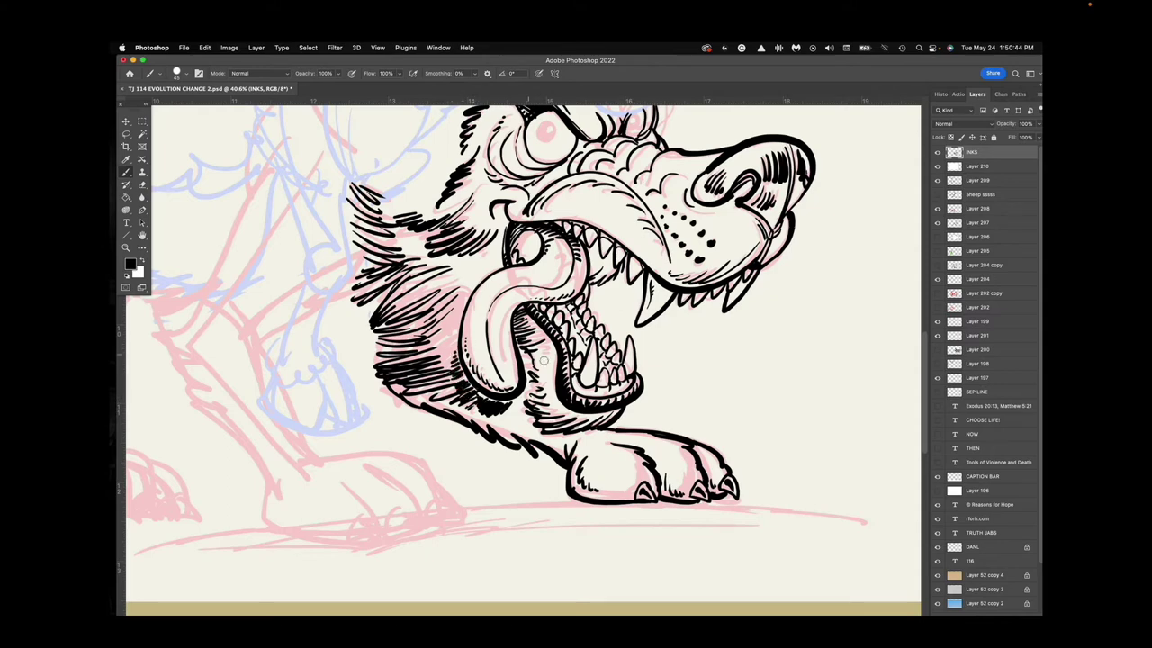
left_click_drag(495, 244, 499, 261)
mouse_move(545, 216)
left_mouse_down()
mouse_move(591, 212)
mouse_move(568, 212)
left_mouse_up()
Ink the rear contour of the other front leg from shoulder to heel, with fur tufts around the elbow.
scroll(512, 514, "left", 5)
mouse_move(476, 170)
left_mouse_down()
mouse_move(402, 291)
mouse_move(366, 307)
mouse_move(361, 332)
mouse_move(396, 372)
left_mouse_up()
mouse_move(383, 371)
left_mouse_down()
mouse_move(450, 430)
mouse_move(480, 486)
left_mouse_up()
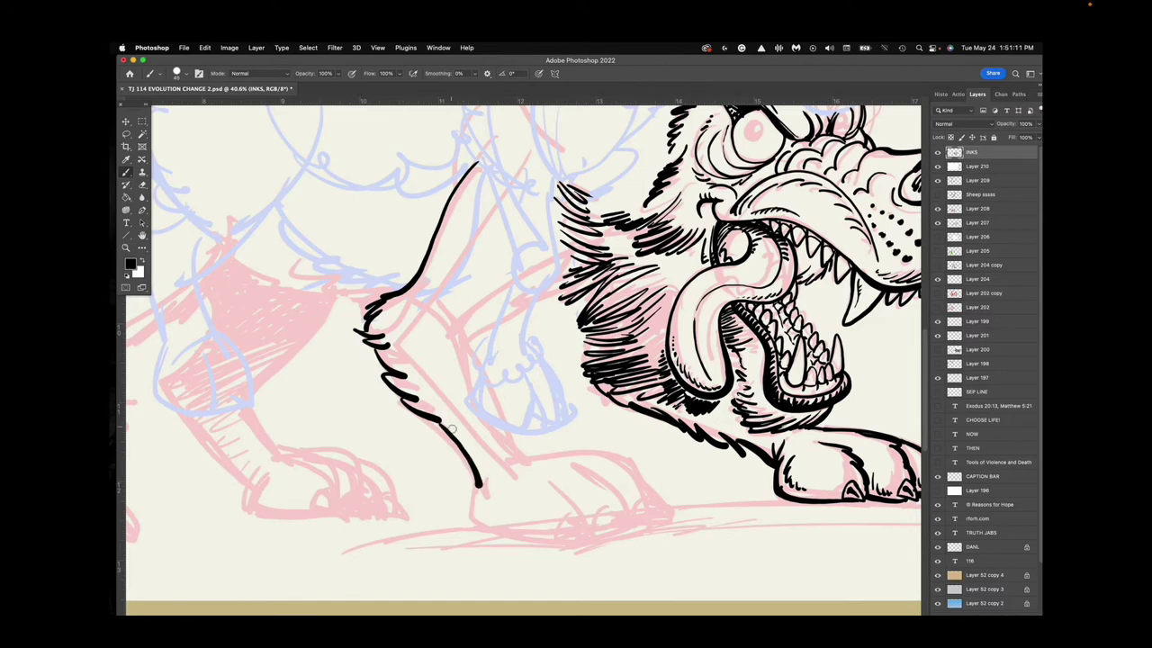
left_click_drag(451, 428, 425, 409)
left_click_drag(478, 484, 472, 524)
Ink the three claws on the paw of the other front leg.
mouse_move(582, 526)
left_mouse_down()
mouse_move(569, 542)
mouse_move(592, 537)
mouse_move(581, 524)
mouse_move(600, 541)
mouse_move(580, 521)
mouse_move(646, 523)
mouse_move(656, 491)
mouse_move(671, 513)
left_mouse_up()
key("super+z")
left_click_drag(671, 514, 644, 516)
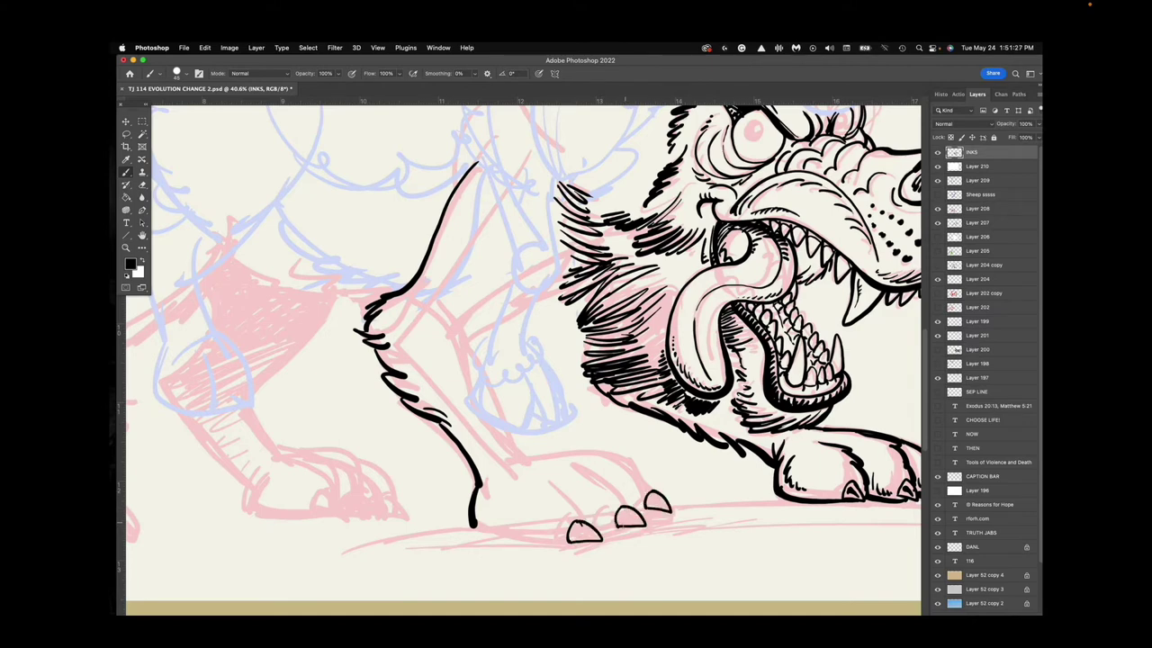
Ink the sole and toes of the clawed front paw with short shading strokes, plus contour marks at its ankle and inner elbow.
mouse_move(569, 540)
left_mouse_down()
mouse_move(542, 545)
mouse_move(475, 504)
left_mouse_up()
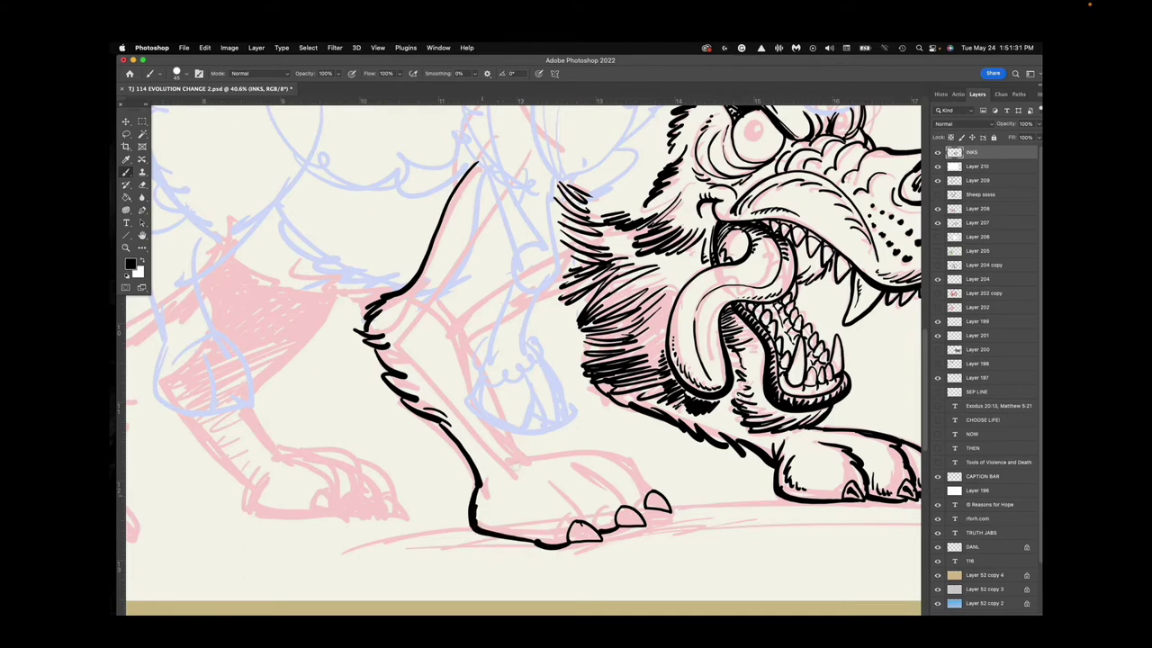
left_click_drag(551, 478, 588, 517)
mouse_move(575, 464)
left_mouse_down()
mouse_move(625, 504)
mouse_move(647, 470)
mouse_move(652, 510)
mouse_move(663, 502)
mouse_move(566, 539)
left_mouse_up()
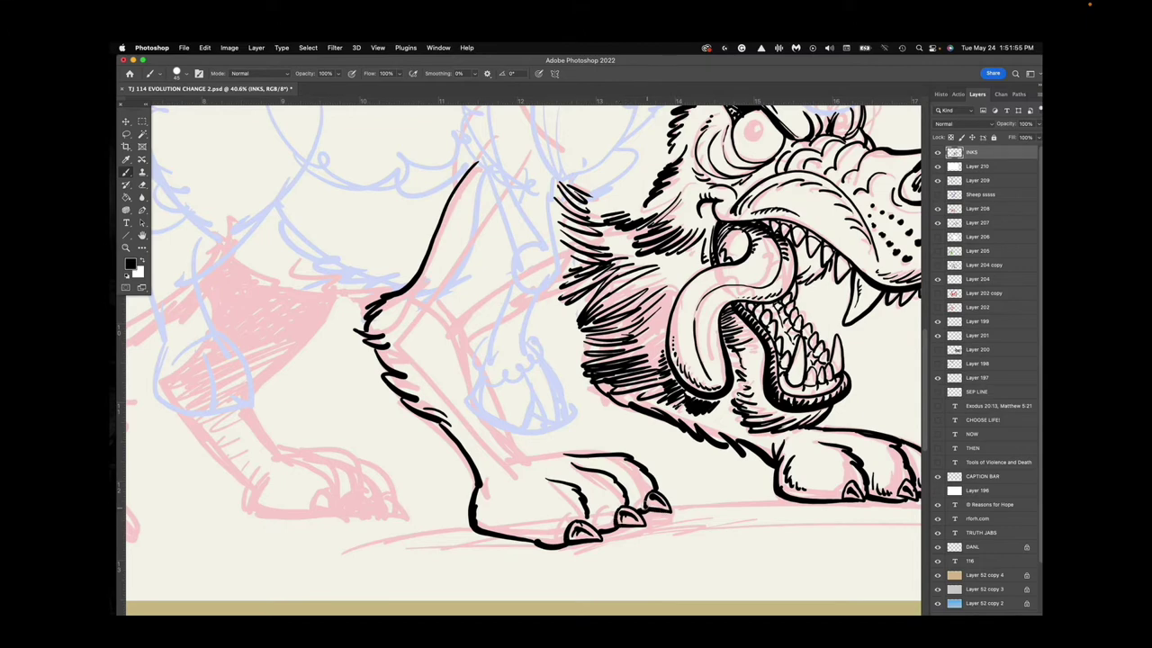
left_click_drag(590, 527, 602, 518)
mouse_move(480, 509)
left_mouse_down()
mouse_move(525, 541)
mouse_move(473, 527)
left_mouse_up()
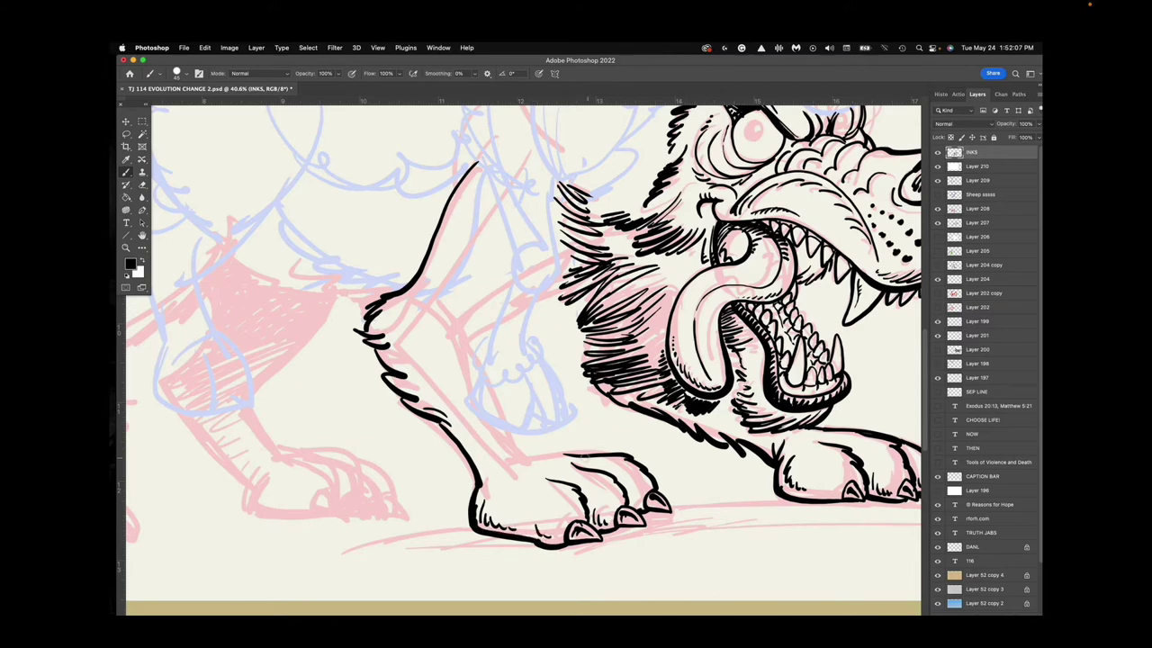
mouse_move(578, 454)
left_mouse_down()
mouse_move(497, 462)
mouse_move(506, 438)
left_mouse_up()
mouse_move(483, 369)
left_mouse_down()
mouse_move(447, 310)
mouse_move(471, 343)
mouse_move(573, 280)
mouse_move(582, 298)
left_mouse_up()
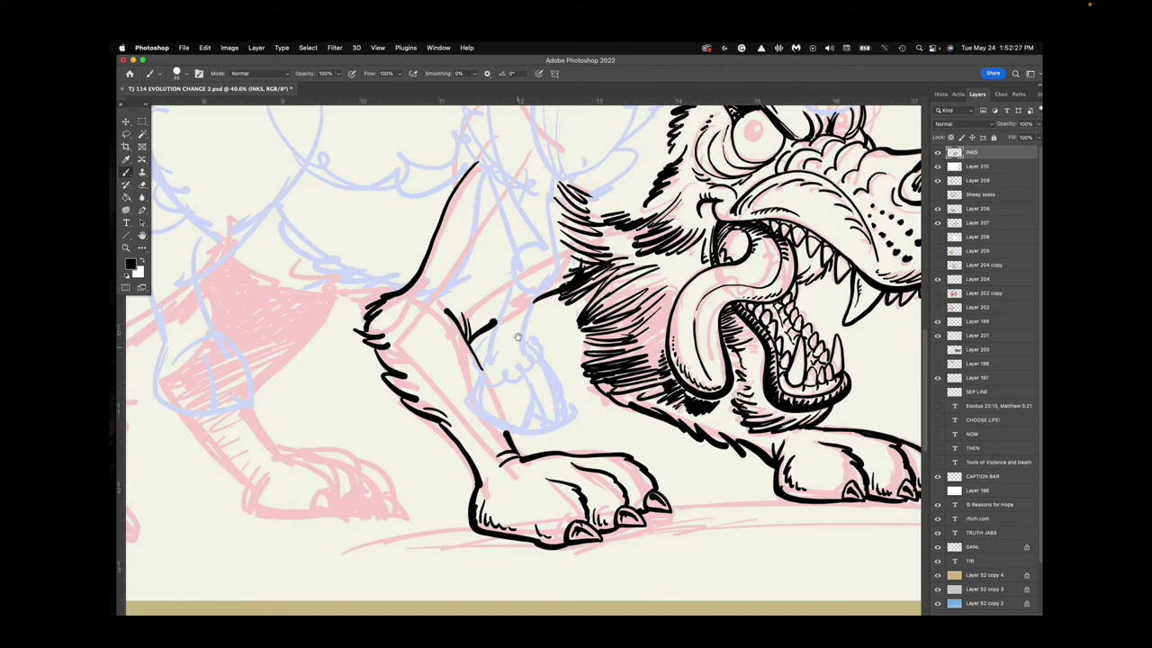
Ink the wolf's shaggy belly line from the front leg's elbow back to the hind leg.
mouse_move(517, 337)
left_mouse_down()
mouse_move(651, 458)
mouse_move(759, 477)
left_mouse_up()
mouse_move(604, 442)
left_mouse_down()
mouse_move(649, 419)
mouse_move(637, 420)
left_mouse_up()
mouse_move(547, 448)
left_mouse_down()
mouse_move(616, 418)
mouse_move(513, 446)
mouse_move(454, 414)
left_mouse_up()
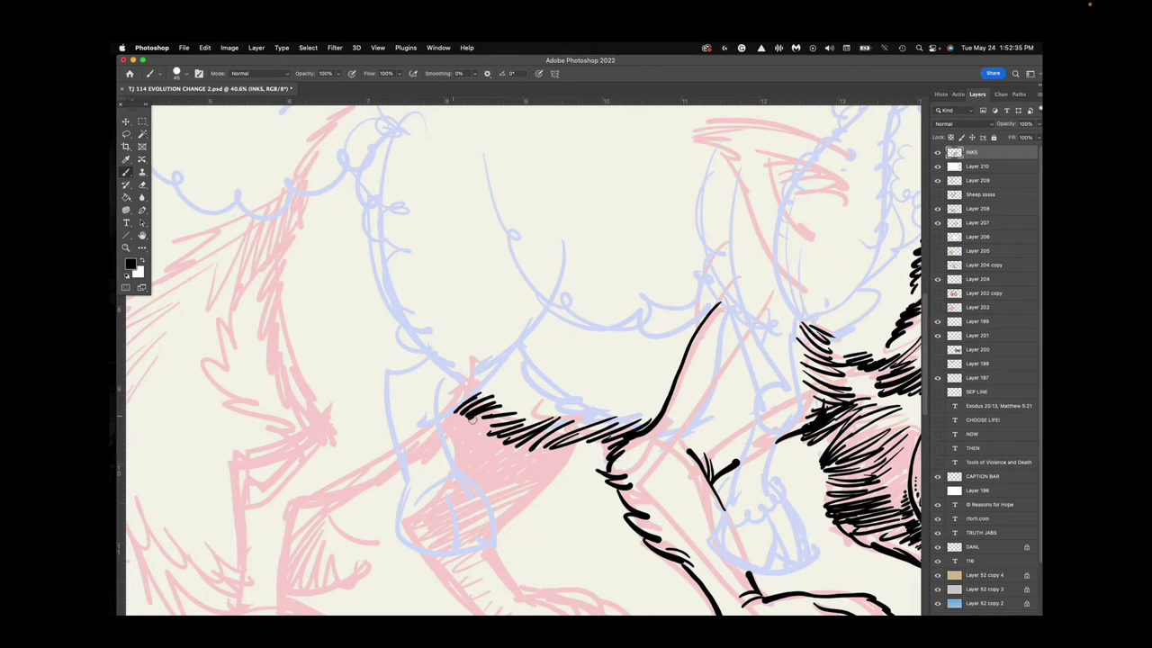
Ink the front and rear contours of the far hind leg from the thigh down to the ankle.
mouse_move(596, 423)
left_mouse_down()
mouse_move(545, 441)
mouse_move(551, 483)
mouse_move(499, 528)
left_mouse_up()
left_click_drag(444, 418, 453, 458)
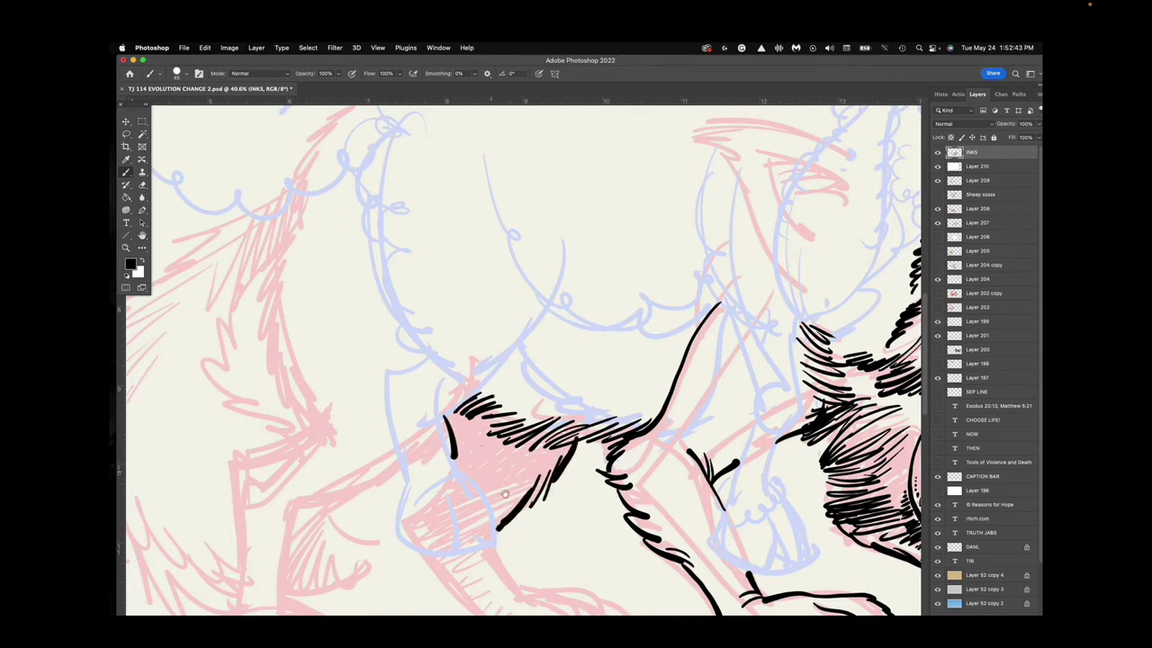
scroll(505, 494, "down", 5)
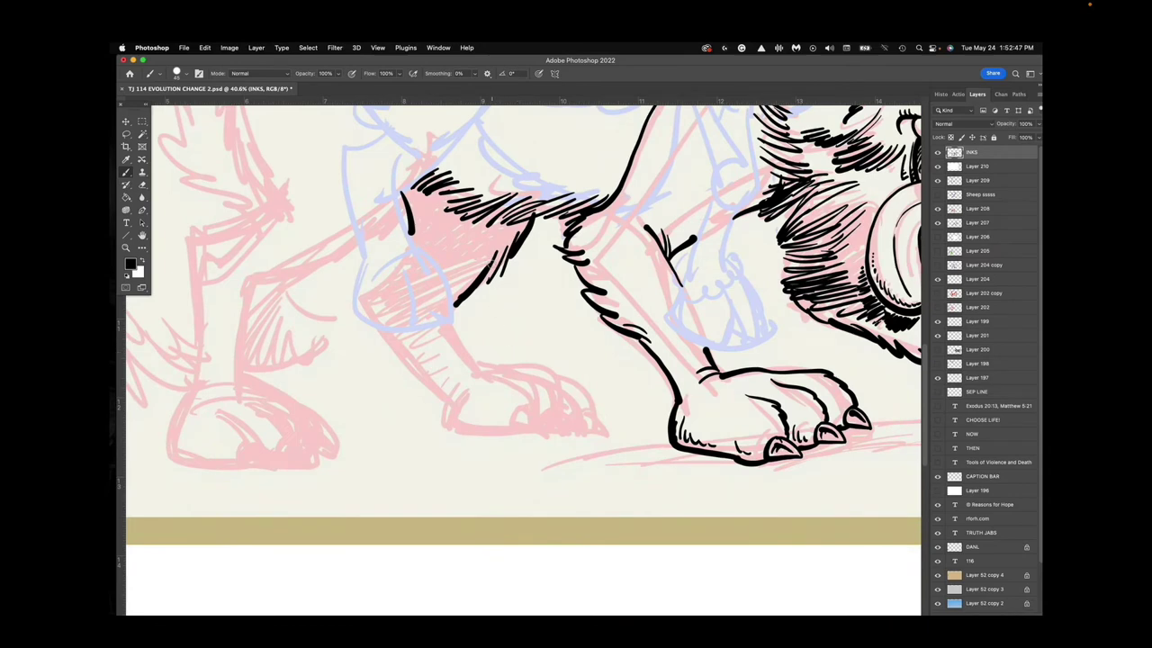
left_click_drag(464, 296, 429, 330)
mouse_move(411, 224)
left_mouse_down()
mouse_move(366, 310)
mouse_move(455, 406)
left_mouse_up()
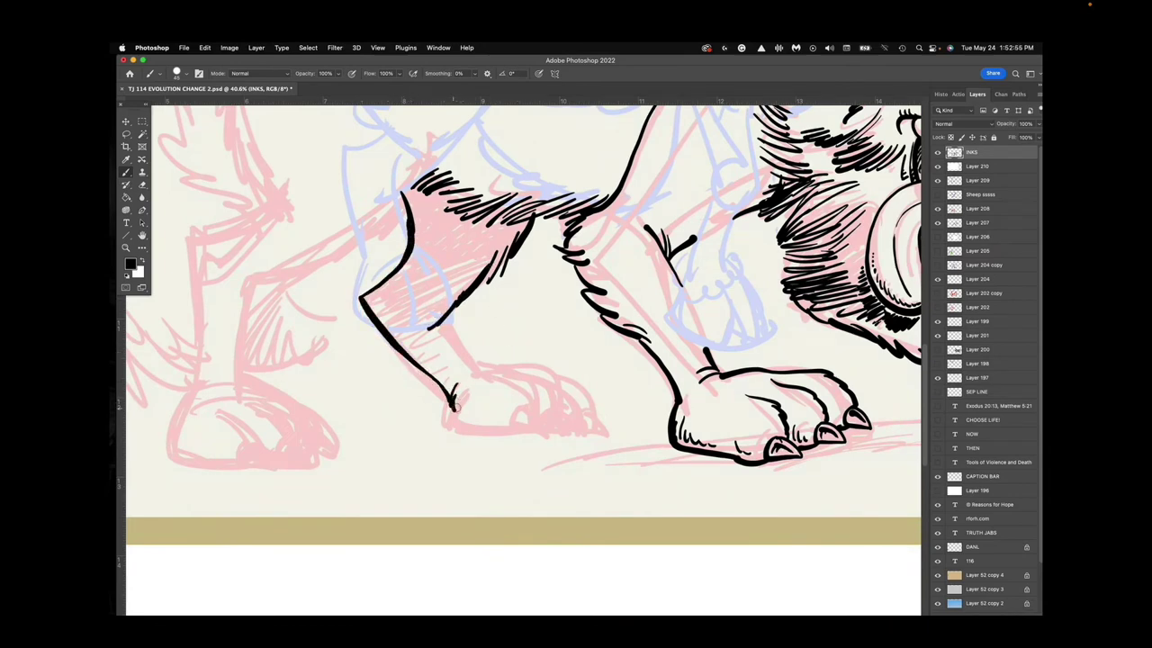
mouse_move(446, 314)
left_mouse_down()
mouse_move(519, 428)
mouse_move(542, 419)
mouse_move(530, 408)
left_mouse_up()
Ink the claws, toes and sole of the far hind paw, and add short shading strokes to its heel and hock.
mouse_move(565, 405)
left_mouse_down()
mouse_move(561, 423)
mouse_move(565, 406)
mouse_move(603, 427)
mouse_move(591, 405)
left_mouse_up()
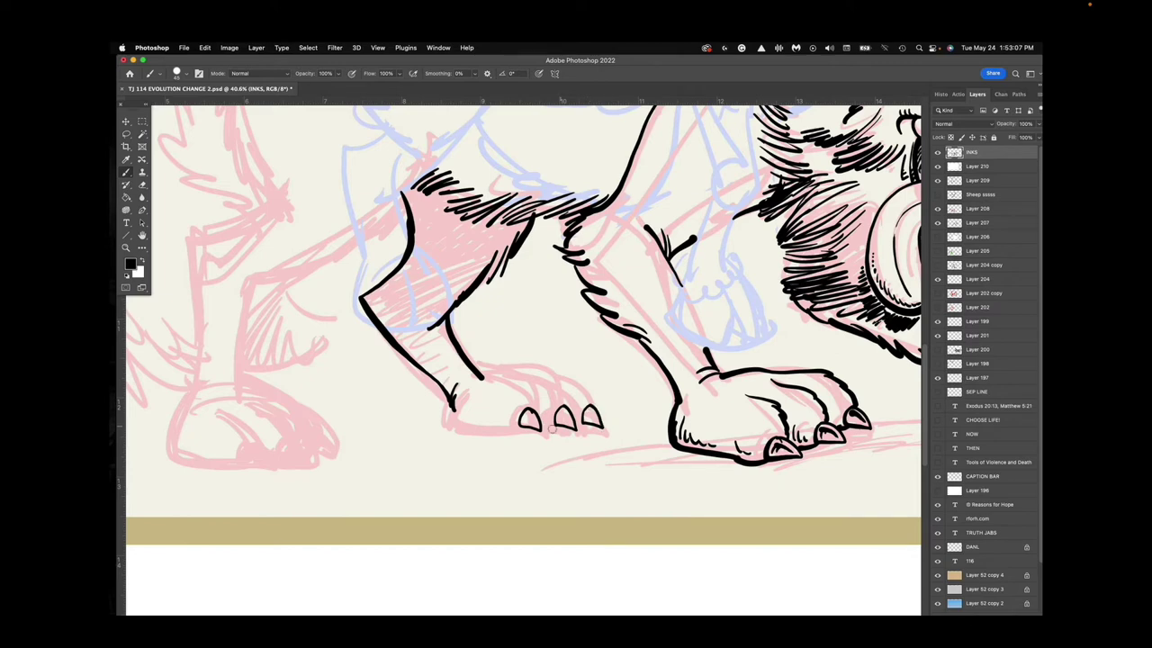
mouse_move(487, 372)
left_mouse_down()
mouse_move(540, 405)
mouse_move(543, 425)
mouse_move(482, 433)
mouse_move(450, 403)
mouse_move(477, 423)
mouse_move(562, 415)
mouse_move(558, 429)
mouse_move(576, 393)
mouse_move(531, 371)
mouse_move(596, 392)
mouse_move(597, 409)
mouse_move(527, 412)
mouse_move(553, 407)
left_mouse_up()
left_click_drag(552, 403, 549, 423)
left_click_drag(480, 413, 483, 425)
left_click_drag(488, 418, 490, 427)
left_click_drag(495, 421, 502, 429)
left_click_drag(509, 418, 510, 428)
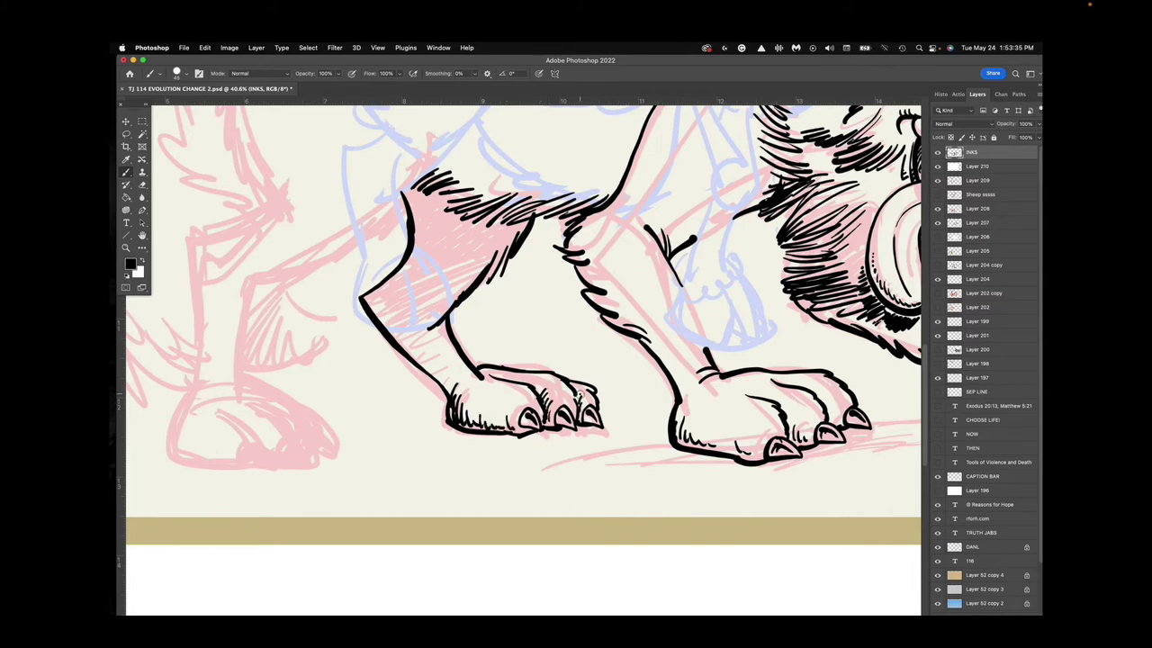
left_click_drag(377, 295, 387, 311)
left_click_drag(384, 302, 394, 322)
Ink the front and rear contours of the near hind leg from the belly to the ankle, with fur tufts at the hock.
left_click_drag(567, 354, 627, 432)
left_click_drag(526, 344, 630, 423)
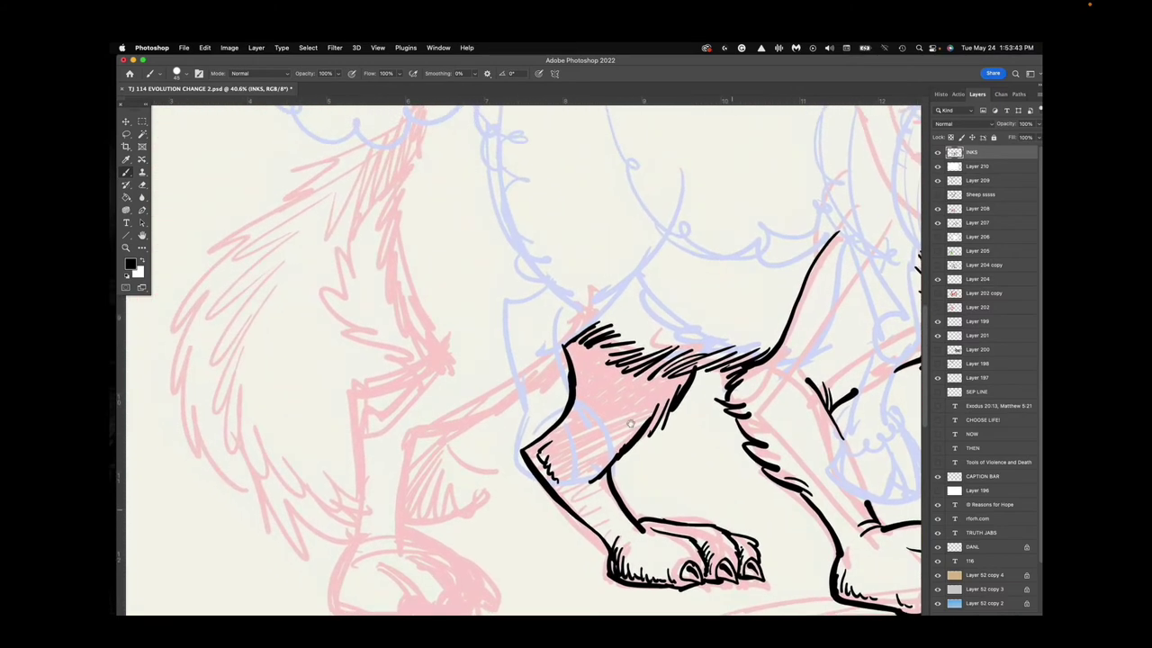
left_click_drag(616, 279, 590, 330)
mouse_move(620, 279)
left_mouse_down()
mouse_move(558, 353)
mouse_move(492, 405)
mouse_move(402, 443)
mouse_move(399, 540)
left_mouse_up()
left_click_drag(360, 455, 357, 544)
left_click_drag(347, 411, 360, 459)
mouse_move(334, 392)
left_mouse_down()
mouse_move(385, 378)
mouse_move(362, 422)
left_mouse_up()
left_click_drag(340, 410, 349, 453)
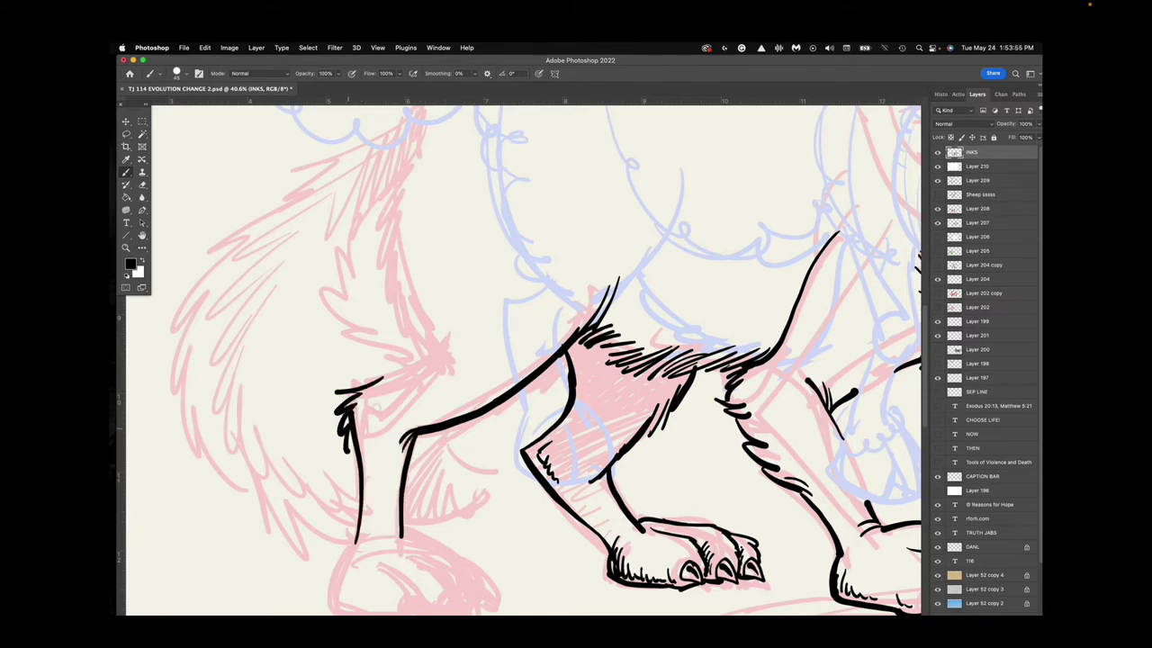
Extend the fur above the near hind leg's hock toward the thigh and add shading strokes down the back of the leg.
left_click_drag(378, 371, 441, 342)
mouse_move(377, 375)
left_mouse_down()
mouse_move(404, 367)
mouse_move(389, 386)
left_mouse_up()
mouse_move(386, 387)
left_mouse_down()
mouse_move(355, 409)
mouse_move(355, 425)
left_mouse_up()
mouse_move(367, 419)
left_mouse_down()
mouse_move(357, 444)
mouse_move(364, 466)
left_mouse_up()
left_click_drag(367, 468, 366, 483)
Ink the near hind paw's heel, sole, toes and claws, with short shading strokes.
left_click_drag(506, 489, 484, 328)
left_click_drag(341, 378, 309, 448)
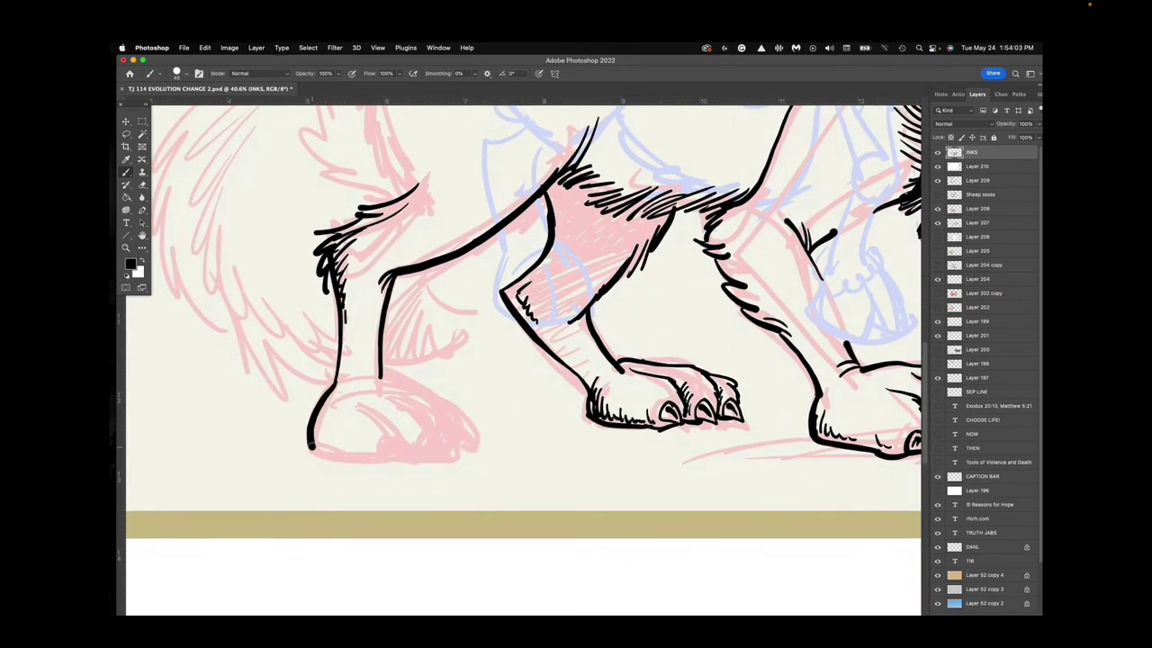
mouse_move(387, 454)
left_mouse_down()
mouse_move(394, 438)
mouse_move(407, 457)
mouse_move(389, 454)
mouse_move(451, 453)
mouse_move(433, 450)
mouse_move(468, 420)
mouse_move(481, 445)
left_mouse_up()
mouse_move(482, 446)
left_mouse_down()
mouse_move(459, 448)
mouse_move(467, 407)
left_mouse_up()
left_click_drag(384, 378, 470, 416)
mouse_move(399, 390)
left_mouse_down()
mouse_move(453, 433)
mouse_move(456, 449)
mouse_move(414, 458)
left_mouse_up()
mouse_move(363, 401)
left_mouse_down()
mouse_move(409, 436)
mouse_move(413, 453)
left_mouse_up()
mouse_move(405, 461)
left_mouse_down()
mouse_move(356, 461)
mouse_move(308, 436)
mouse_move(351, 450)
left_mouse_up()
mouse_move(448, 451)
left_mouse_down()
mouse_move(440, 441)
mouse_move(469, 430)
left_mouse_up()
mouse_move(411, 456)
left_mouse_down()
mouse_move(397, 442)
mouse_move(381, 457)
mouse_move(423, 452)
left_mouse_up()
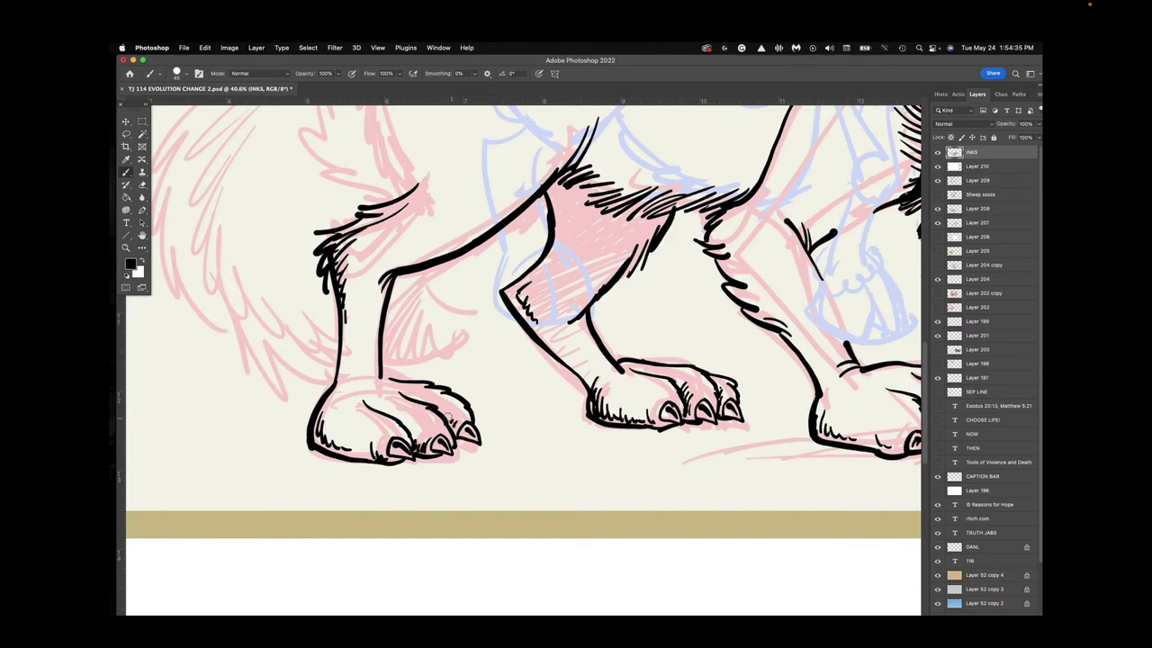
Add ankle fold lines across the tops of the near and far hind paws.
mouse_move(387, 371)
left_mouse_down()
mouse_move(347, 380)
mouse_move(324, 412)
mouse_move(405, 391)
mouse_move(432, 402)
left_mouse_up()
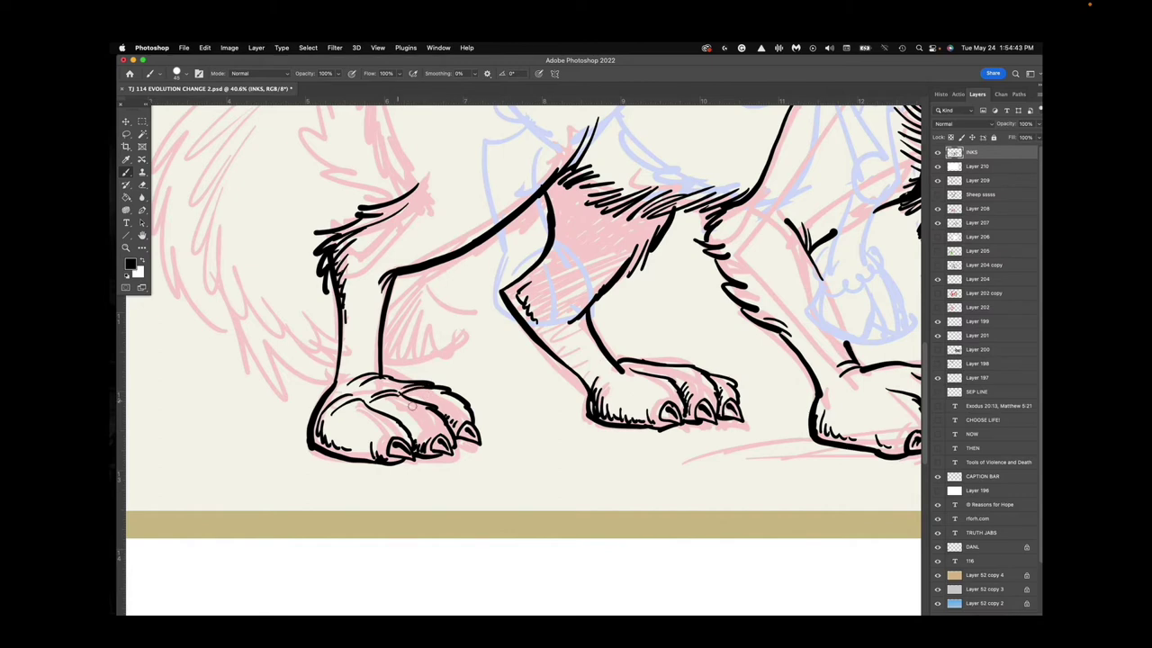
mouse_move(621, 367)
left_mouse_down()
mouse_move(601, 382)
mouse_move(645, 373)
left_mouse_up()
left_click_drag(650, 365, 666, 378)
Ink the wolf's rump and upper tail edge, and the furry strokes along the tail's inner edge and the thigh.
mouse_move(423, 114)
left_mouse_down()
mouse_move(446, 185)
mouse_move(446, 408)
left_mouse_up()
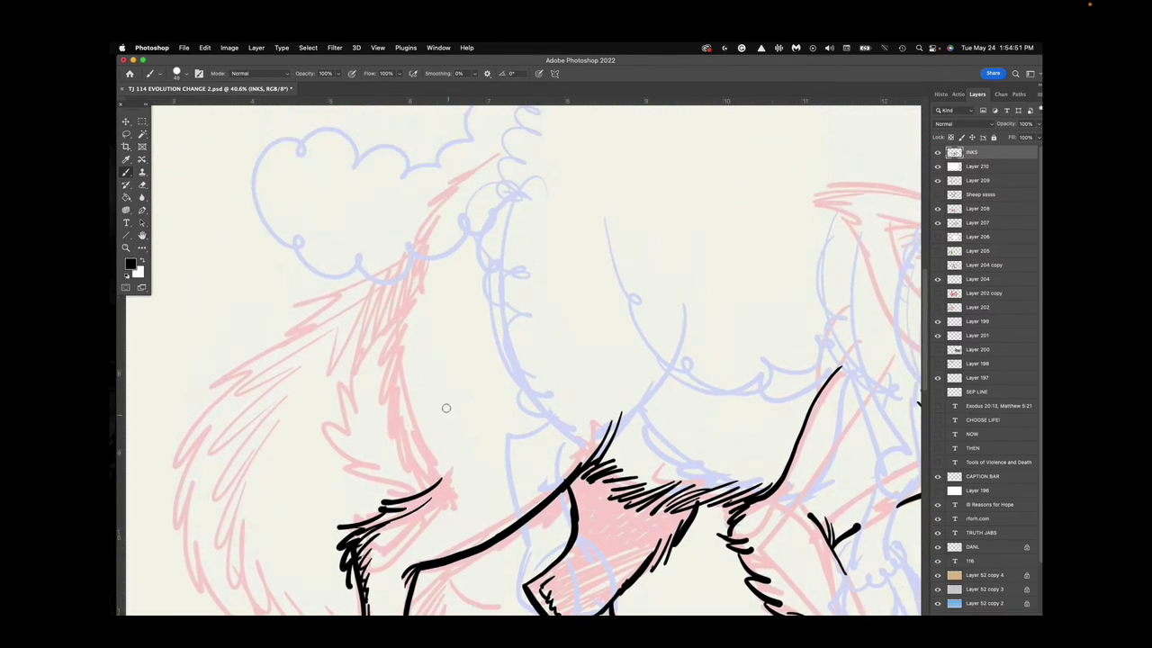
mouse_move(416, 275)
left_mouse_down()
mouse_move(393, 343)
mouse_move(402, 414)
mouse_move(438, 486)
mouse_move(394, 500)
left_mouse_up()
mouse_move(509, 137)
left_mouse_down()
mouse_move(385, 270)
mouse_move(302, 301)
mouse_move(242, 367)
mouse_move(184, 486)
mouse_move(180, 536)
left_mouse_up()
mouse_move(410, 281)
left_mouse_down()
mouse_move(342, 450)
mouse_move(410, 491)
left_mouse_up()
left_click_drag(331, 394, 345, 434)
left_click_drag(336, 410, 369, 447)
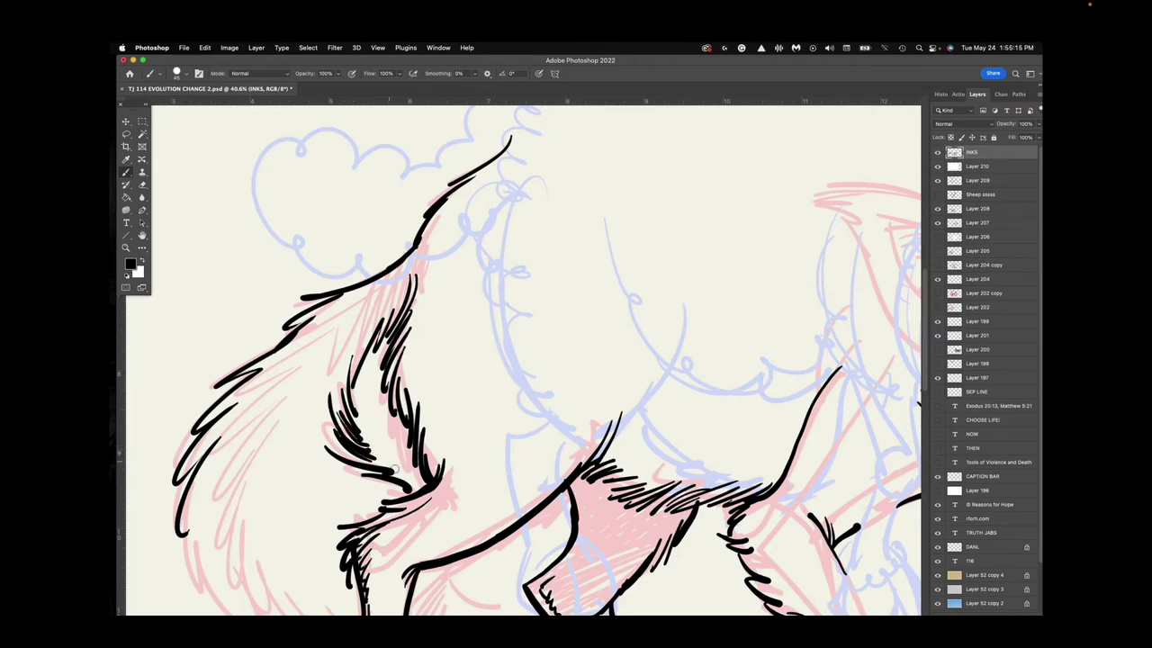
Ink the shaggy lower edge of the tail down to the hind paw and the tail tip emerging between the hind legs.
mouse_move(474, 486)
left_mouse_down()
mouse_move(498, 324)
mouse_move(493, 261)
left_mouse_up()
left_click_drag(208, 286, 216, 351)
mouse_move(222, 326)
left_mouse_down()
mouse_move(243, 387)
mouse_move(274, 411)
left_mouse_up()
mouse_move(255, 359)
left_mouse_down()
mouse_move(304, 432)
mouse_move(378, 448)
left_mouse_up()
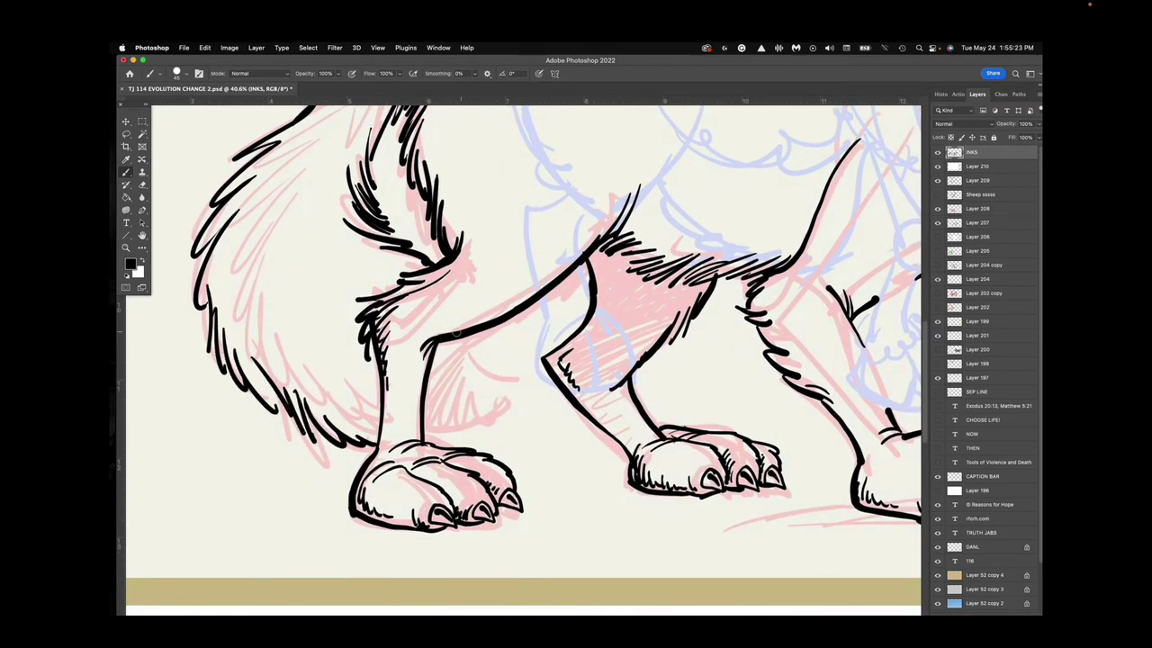
mouse_move(456, 333)
left_mouse_down()
mouse_move(475, 368)
mouse_move(526, 384)
mouse_move(447, 423)
left_mouse_up()
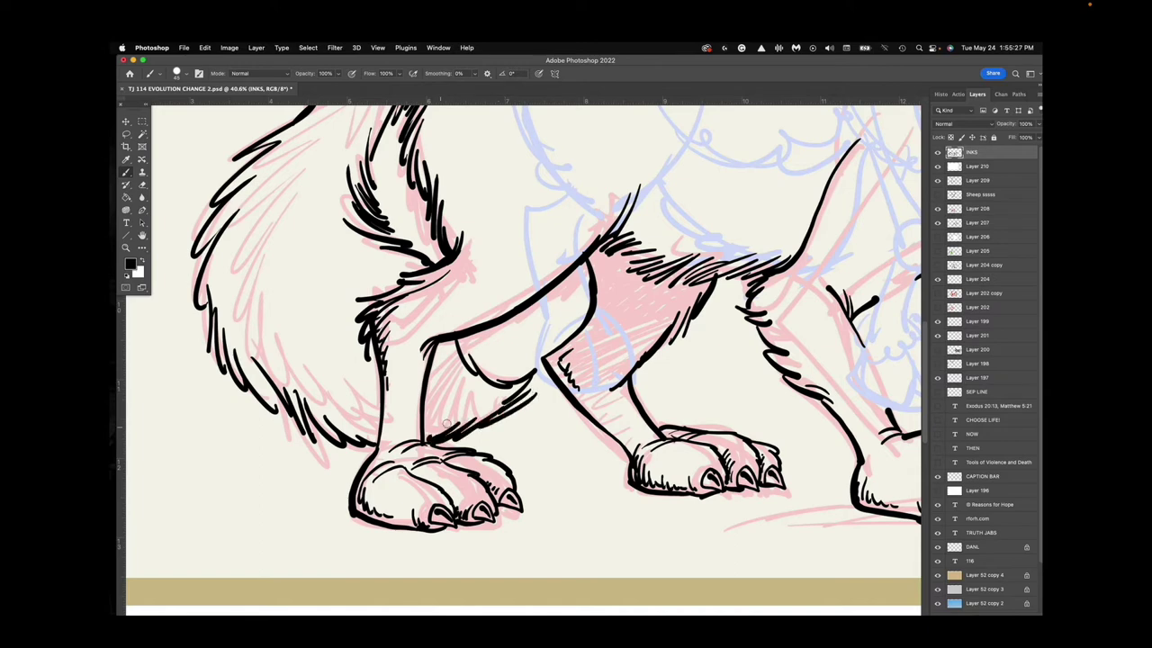
Ink the wolf's pointed ear, including its outer edges, tufted tip and inner folds.
mouse_move(351, 416)
left_mouse_down()
mouse_move(446, 434)
mouse_move(435, 425)
mouse_move(478, 418)
mouse_move(508, 394)
left_mouse_up()
mouse_move(688, 110)
left_mouse_down()
mouse_move(684, 195)
mouse_move(584, 440)
mouse_move(434, 334)
left_mouse_up()
left_click_drag(684, 448, 455, 483)
scroll(441, 319, "up", 2)
scroll(441, 319, "right", 2)
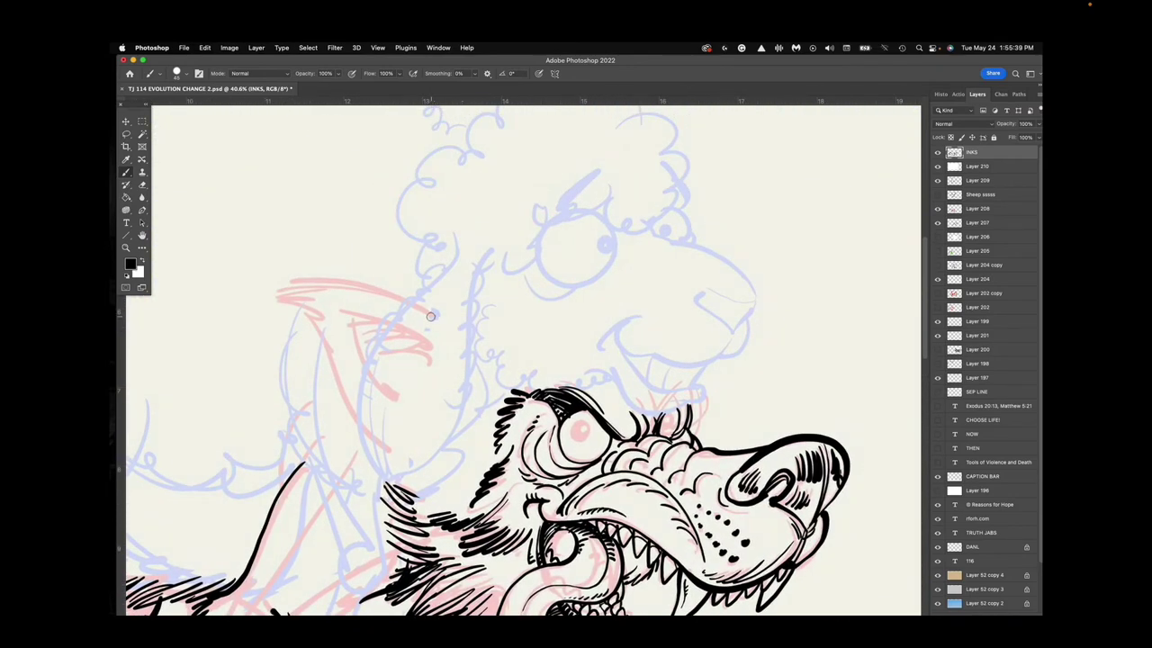
mouse_move(430, 317)
left_mouse_down()
mouse_move(411, 304)
mouse_move(275, 284)
mouse_move(322, 297)
mouse_move(363, 414)
left_mouse_up()
mouse_move(341, 302)
left_mouse_down()
mouse_move(414, 340)
mouse_move(390, 394)
mouse_move(371, 367)
mouse_move(389, 375)
left_mouse_up()
left_click_drag(357, 416, 392, 453)
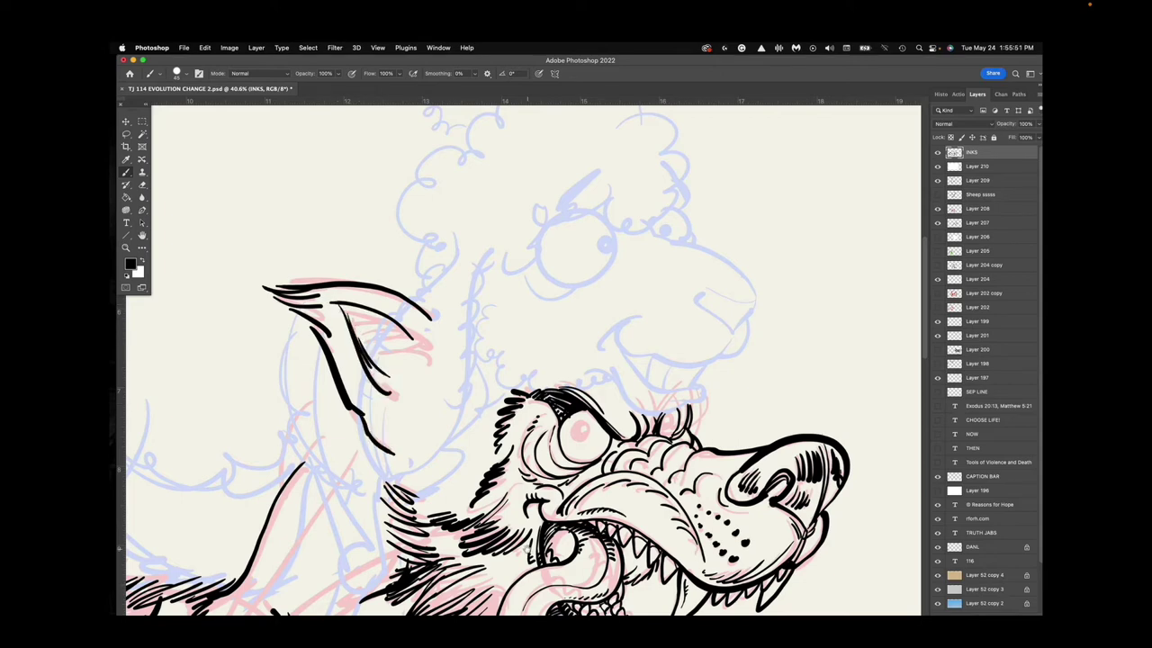
Ink black pupils in both of the wolf's eyes and erase small highlights in them.
mouse_move(529, 528)
left_mouse_down()
mouse_move(524, 324)
mouse_move(462, 459)
left_mouse_up()
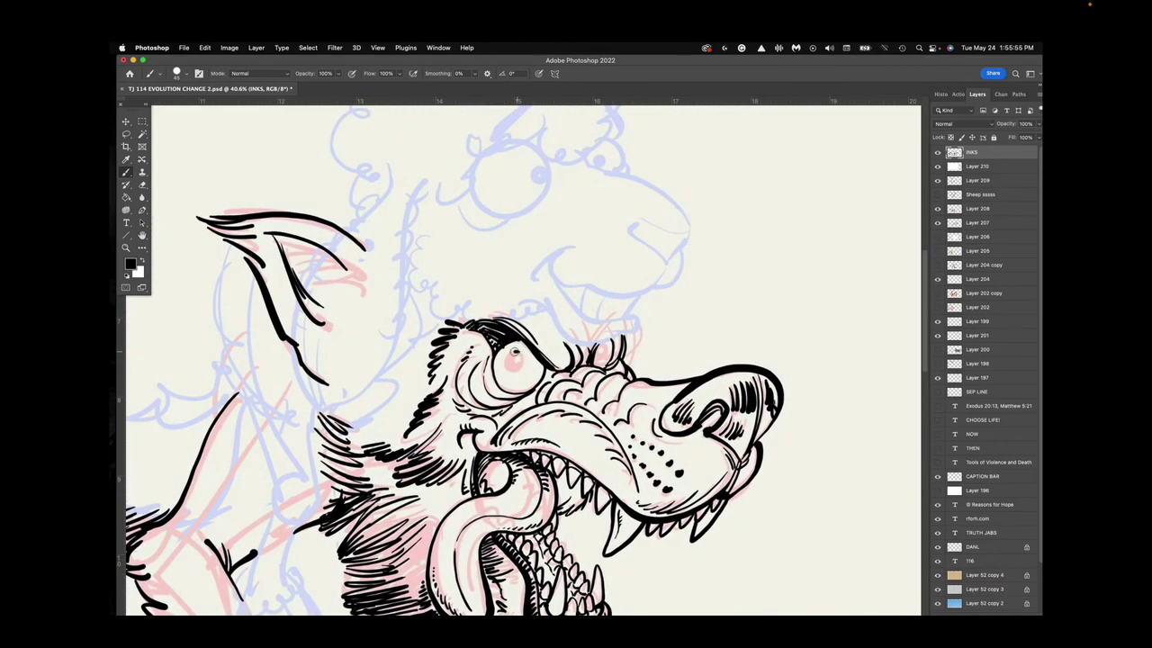
mouse_move(513, 351)
left_mouse_down()
mouse_move(506, 368)
mouse_move(519, 371)
mouse_move(523, 355)
mouse_move(514, 362)
left_mouse_up()
left_click_drag(596, 353, 603, 355)
key("e")
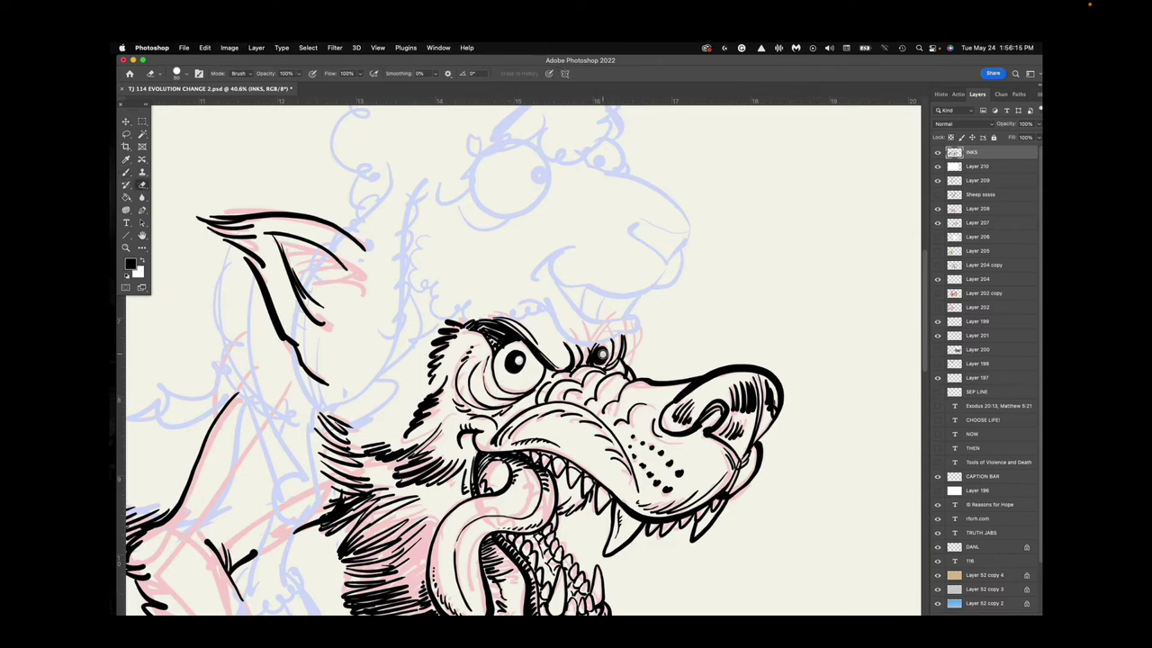
Join the chest line to the front leg's inner elbow and ink the leg's inner contour down to the ankle.
left_click(126, 248)
left_click_drag(477, 445, 385, 445)
scroll(511, 437, "up", 5)
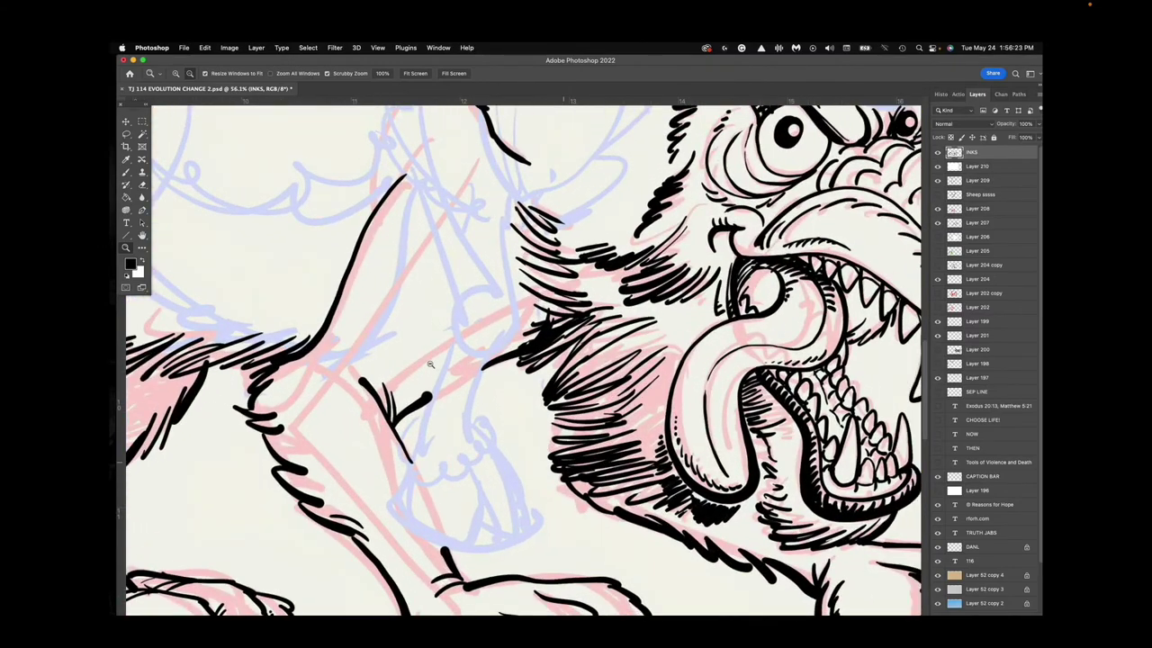
key("b")
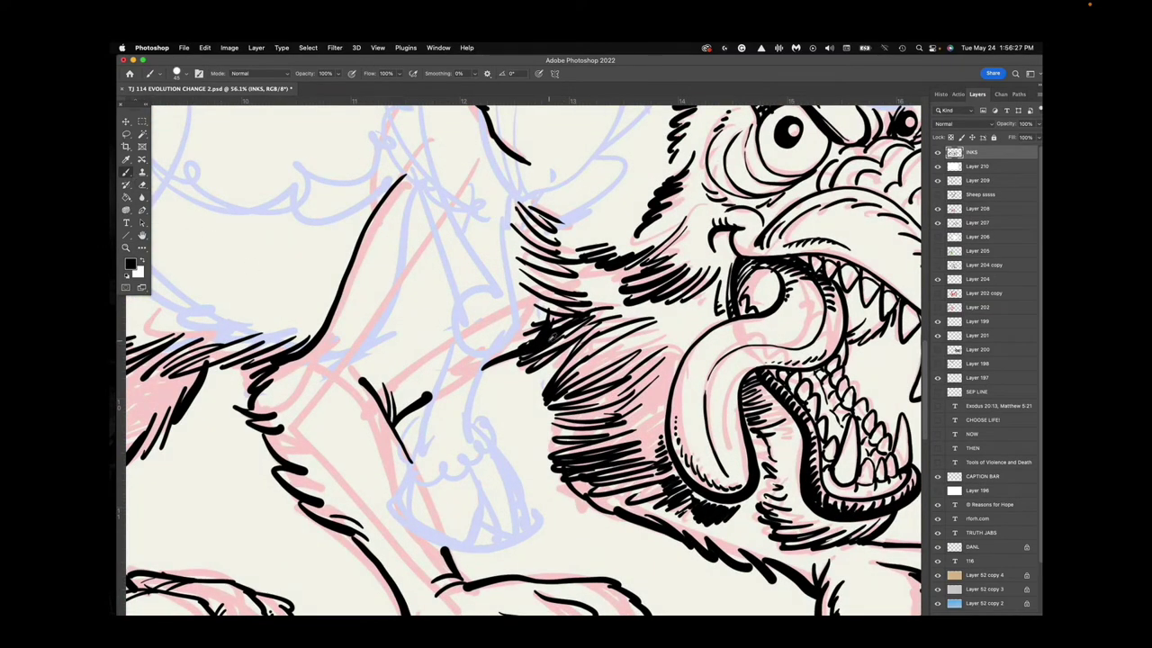
mouse_move(538, 340)
left_mouse_down()
mouse_move(400, 412)
mouse_move(432, 525)
mouse_move(471, 583)
left_mouse_up()
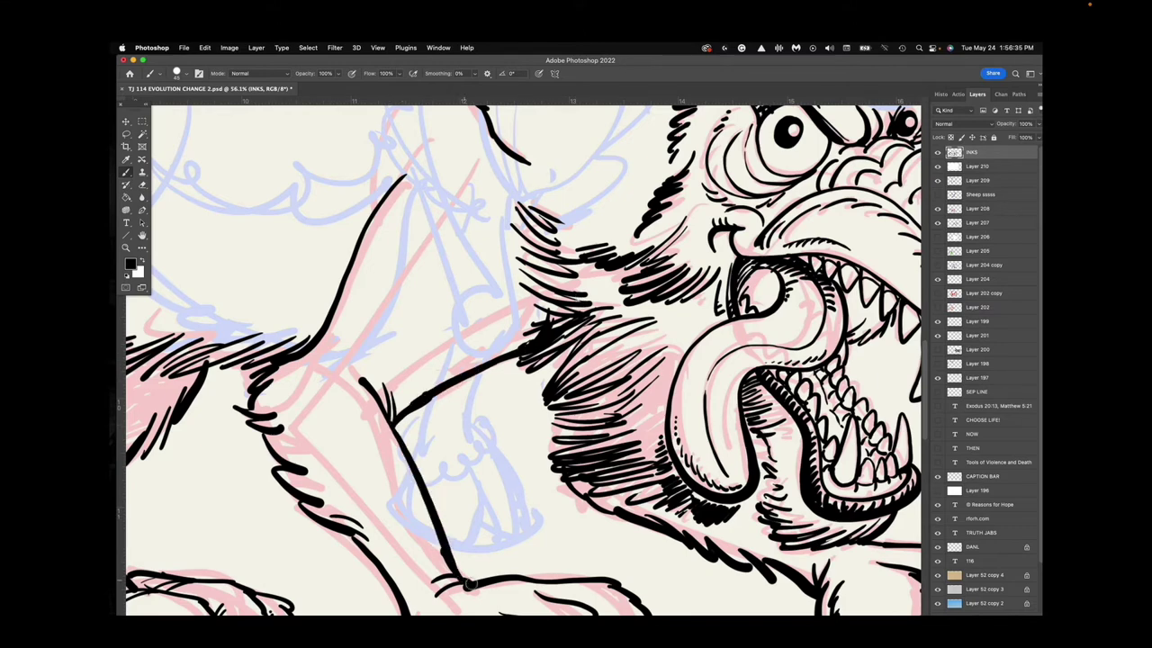
mouse_move(387, 410)
left_mouse_down()
mouse_move(348, 369)
mouse_move(358, 372)
left_mouse_up()
Bring the whole cartoon into view and hide the wolf's pink sketch layers, Layer 207 and Layer 208.
left_click_drag(378, 120, 353, 358)
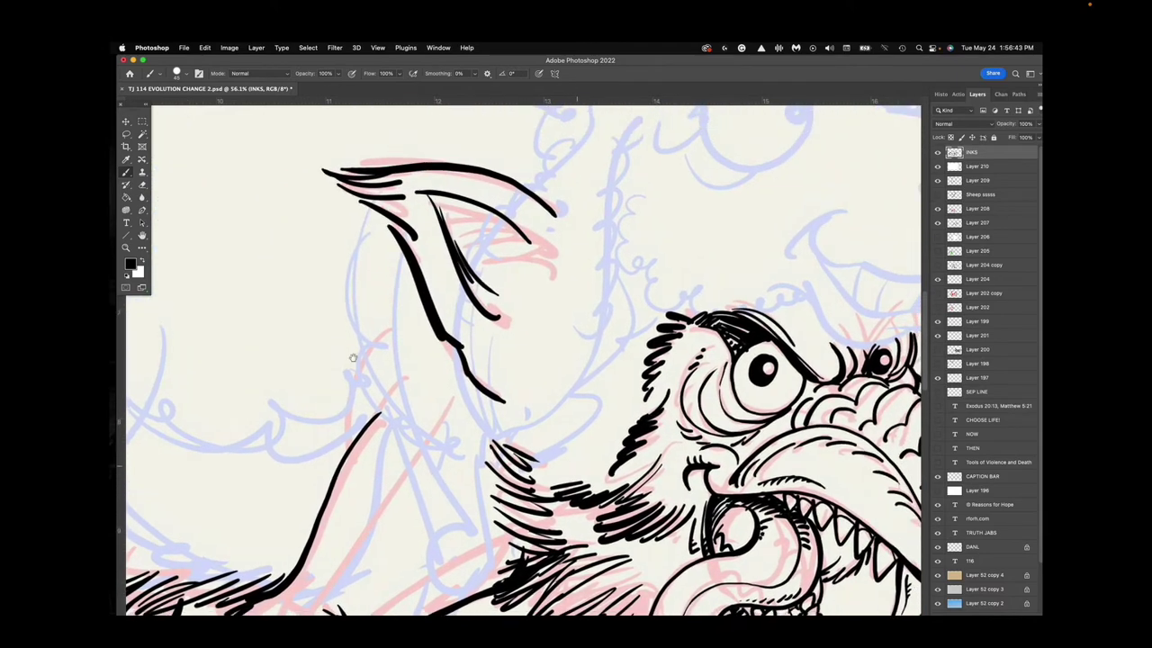
key("z")
left_click_drag(444, 388, 376, 386)
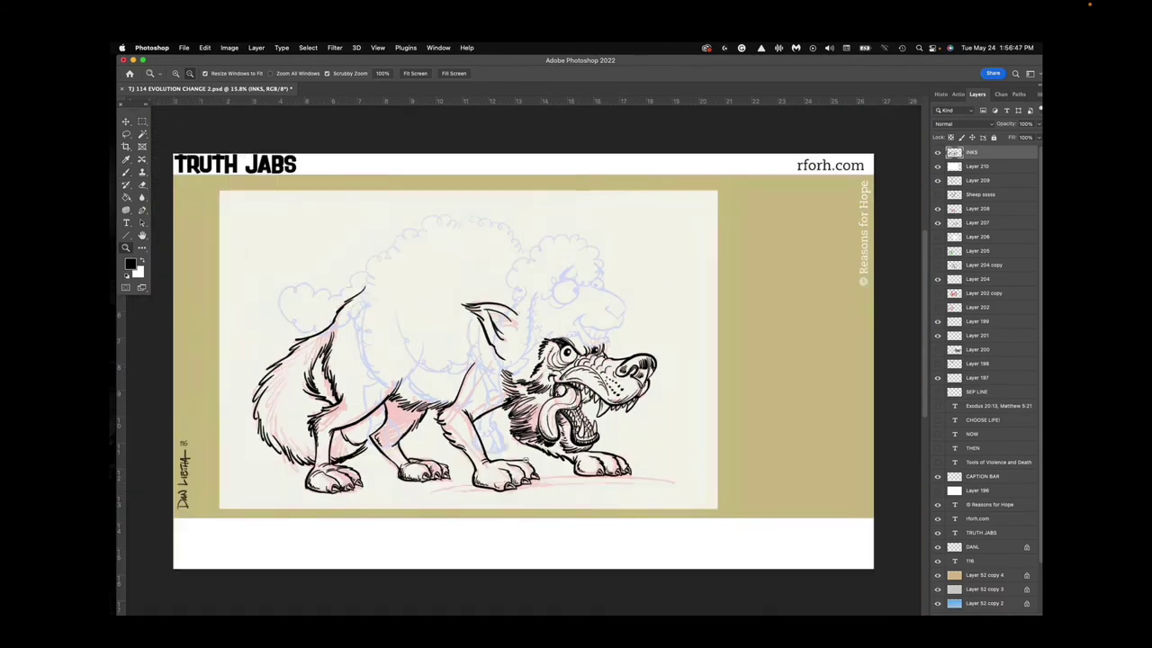
left_click_drag(526, 459, 540, 459)
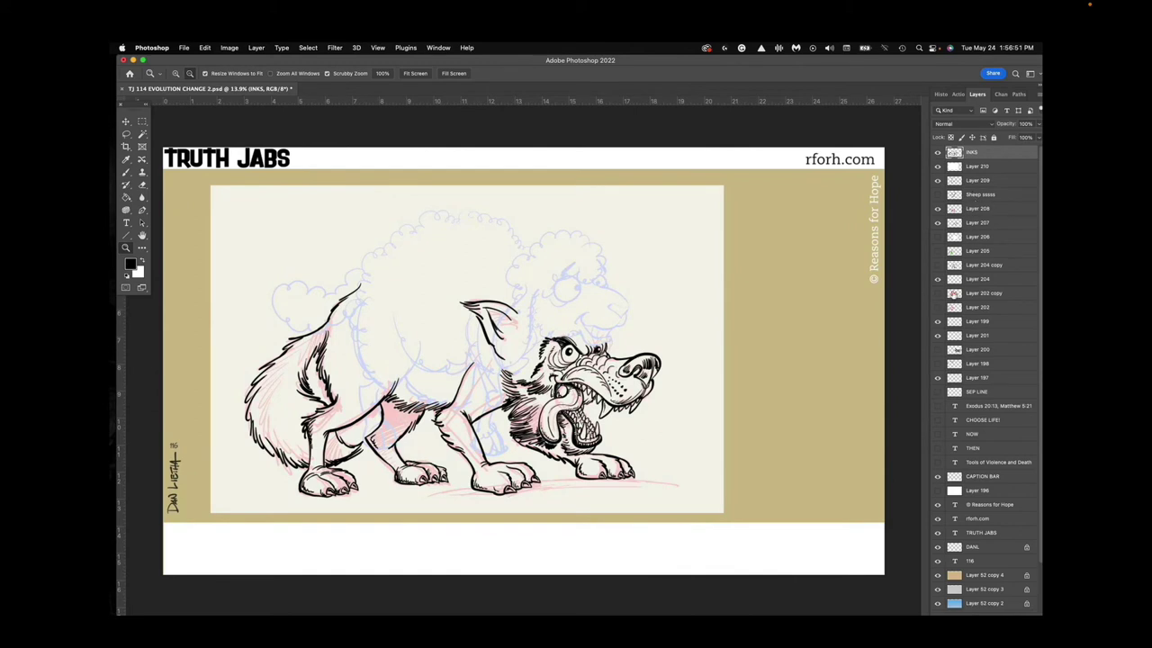
left_click(938, 224)
left_click(938, 209)
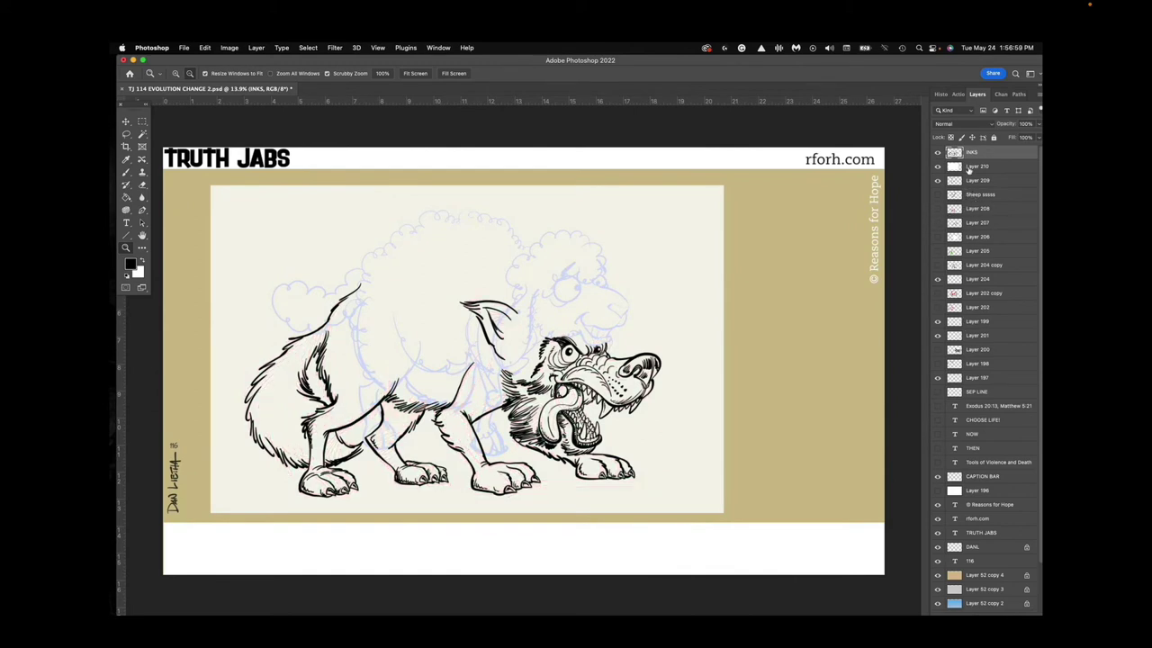
Fade the INKS layer to about 9% opacity and add a new empty layer above it.
left_click(1036, 131)
left_click_drag(1037, 136, 994, 136)
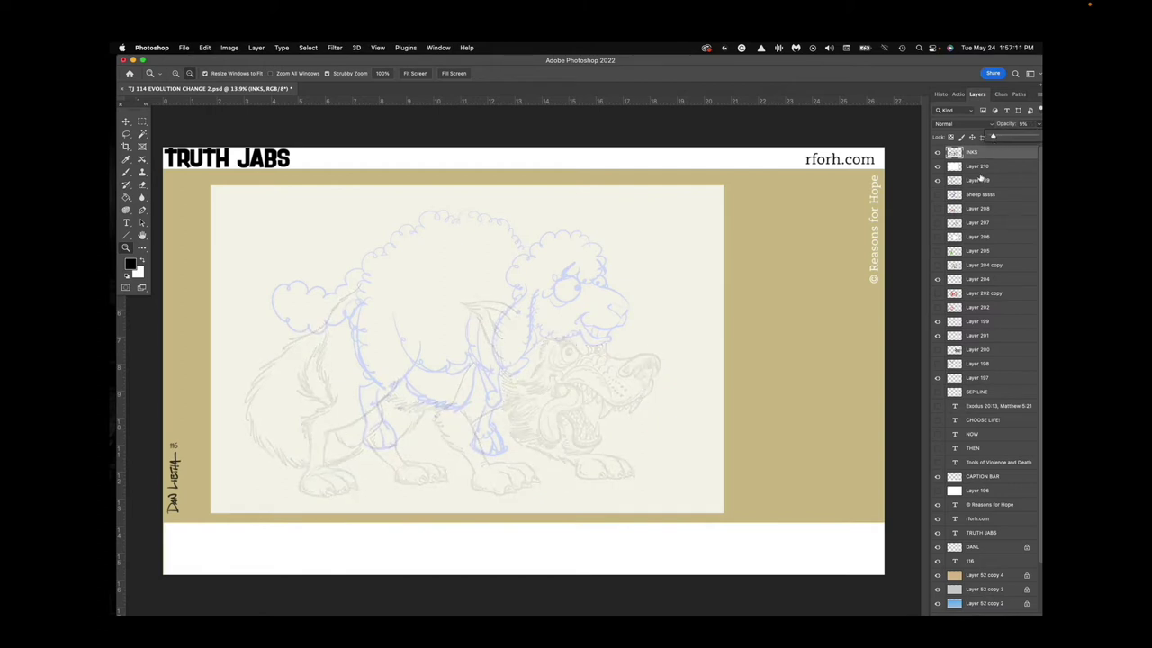
left_click(1015, 615)
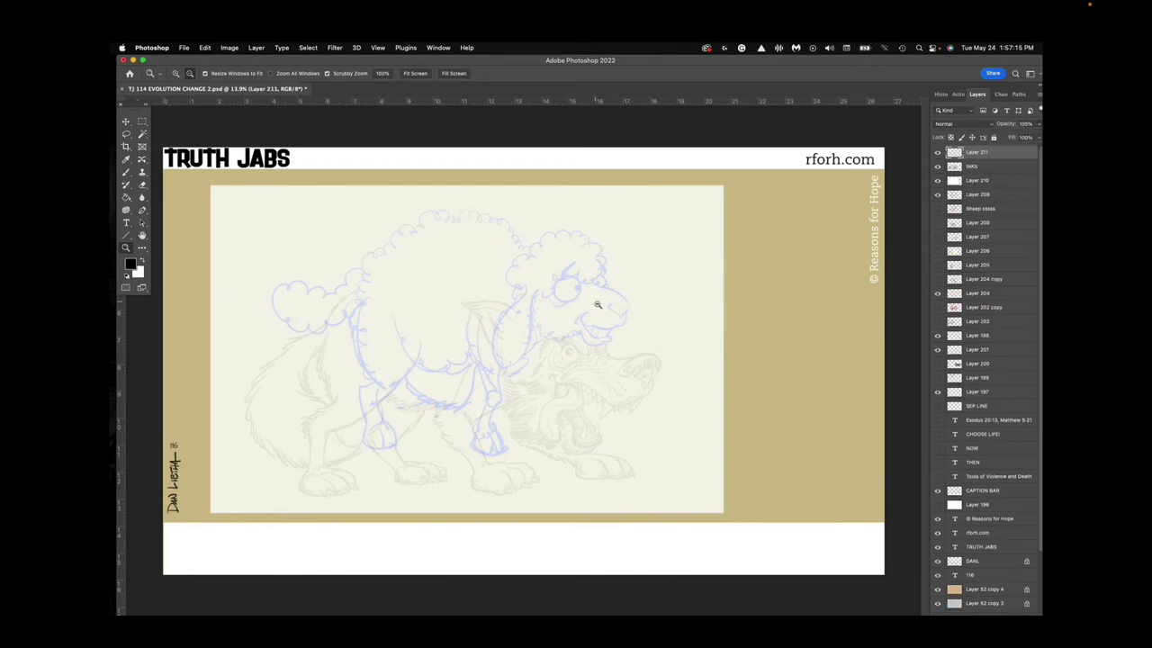
Ink the sheep's nose, nostril and muzzle, and its grinning mouth with teeth and lower lip in black.
left_click_drag(598, 304, 642, 333)
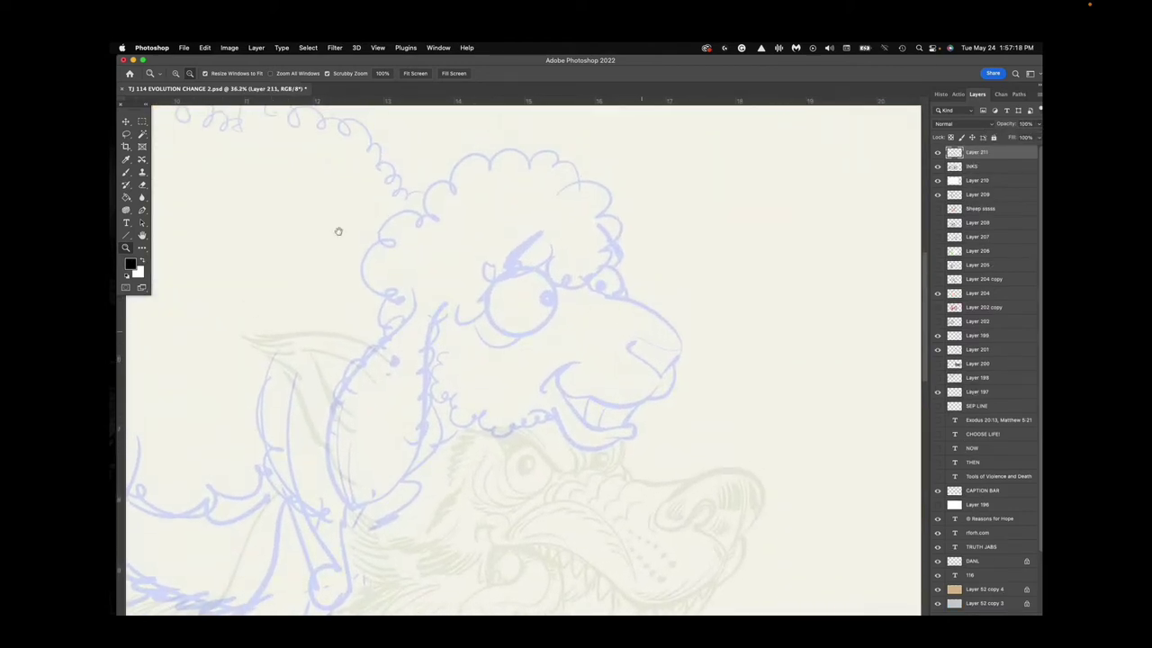
left_click(126, 171)
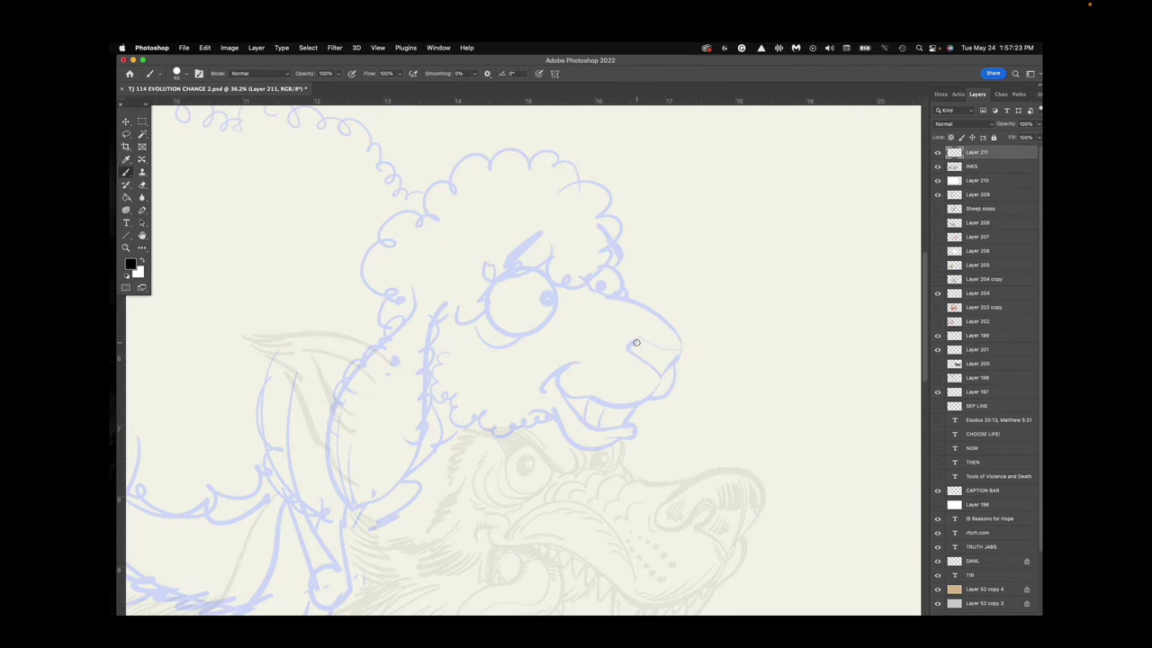
mouse_move(636, 354)
left_mouse_down()
mouse_move(659, 378)
mouse_move(679, 345)
mouse_move(671, 324)
mouse_move(583, 291)
mouse_move(668, 353)
mouse_move(675, 385)
mouse_move(612, 406)
mouse_move(563, 393)
mouse_move(566, 364)
mouse_move(527, 389)
left_mouse_up()
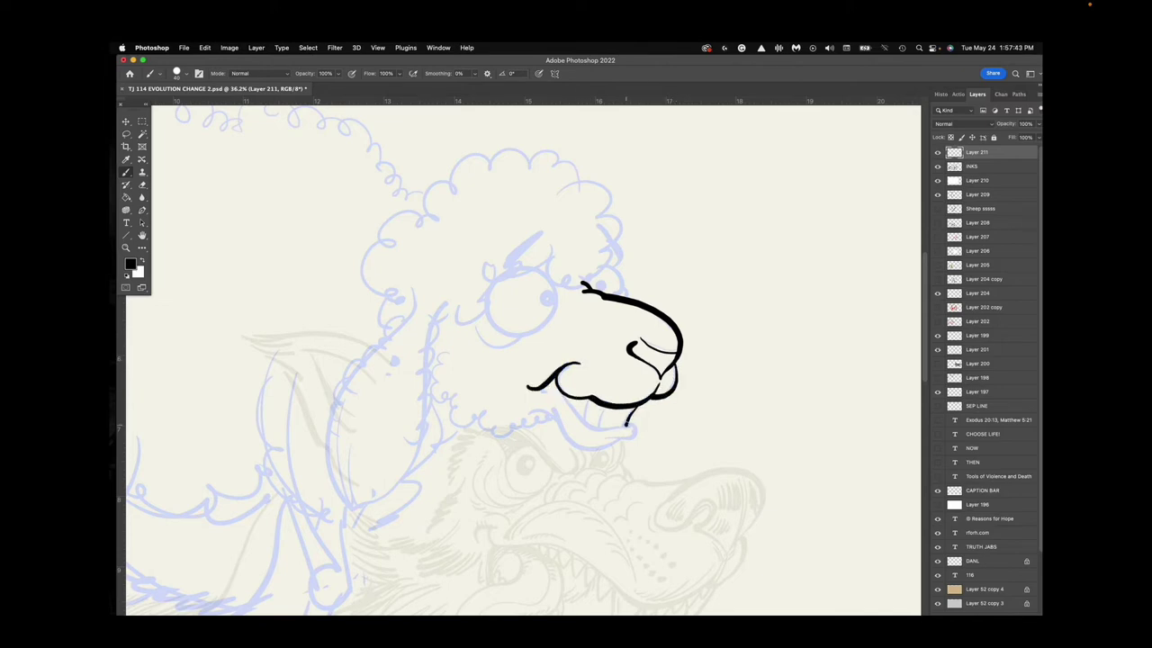
mouse_move(637, 427)
left_mouse_down()
mouse_move(604, 436)
mouse_move(574, 416)
mouse_move(556, 377)
left_mouse_up()
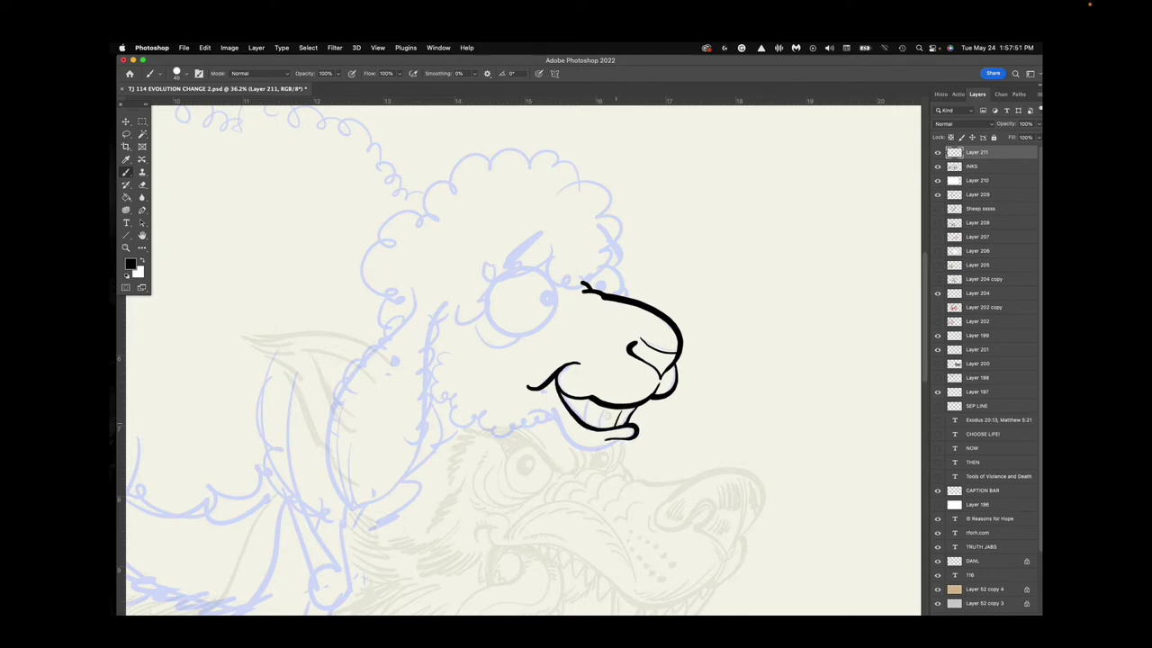
left_click_drag(605, 409, 601, 430)
mouse_move(593, 405)
left_mouse_down()
mouse_move(595, 426)
mouse_move(585, 423)
left_mouse_up()
mouse_move(560, 420)
left_mouse_down()
mouse_move(578, 447)
mouse_move(612, 446)
left_mouse_up()
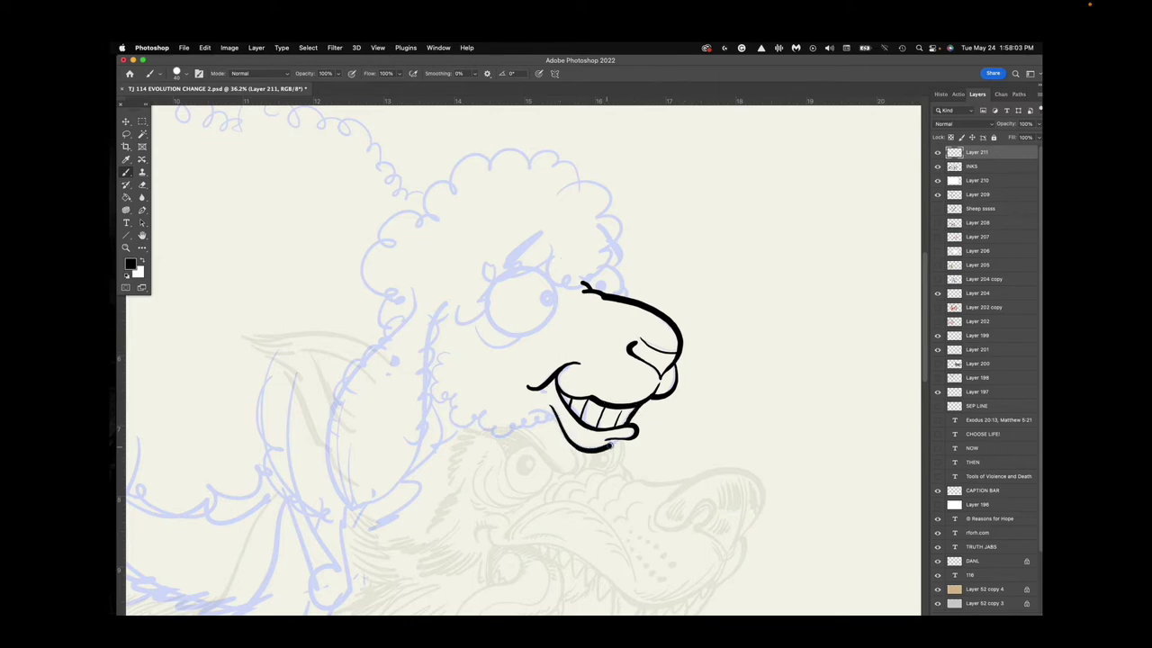
Ink the curly wool along the sheep's cheek and jaw, and the large near eye with its pupil and lower lid.
mouse_move(441, 340)
left_mouse_down()
mouse_move(431, 360)
mouse_move(445, 419)
mouse_move(540, 425)
mouse_move(558, 414)
left_mouse_up()
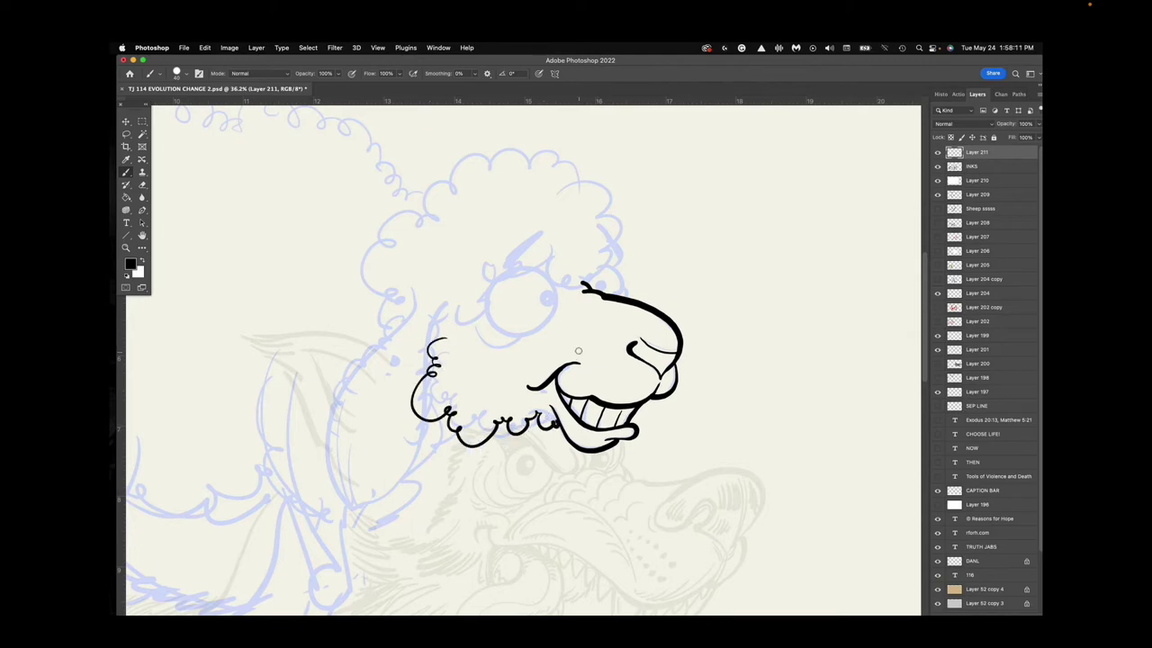
mouse_move(555, 315)
left_mouse_down()
mouse_move(557, 296)
mouse_move(513, 265)
mouse_move(489, 325)
mouse_move(551, 315)
mouse_move(556, 285)
left_mouse_up()
mouse_move(477, 335)
left_mouse_down()
mouse_move(522, 345)
mouse_move(531, 337)
left_mouse_up()
left_click_drag(551, 291, 542, 304)
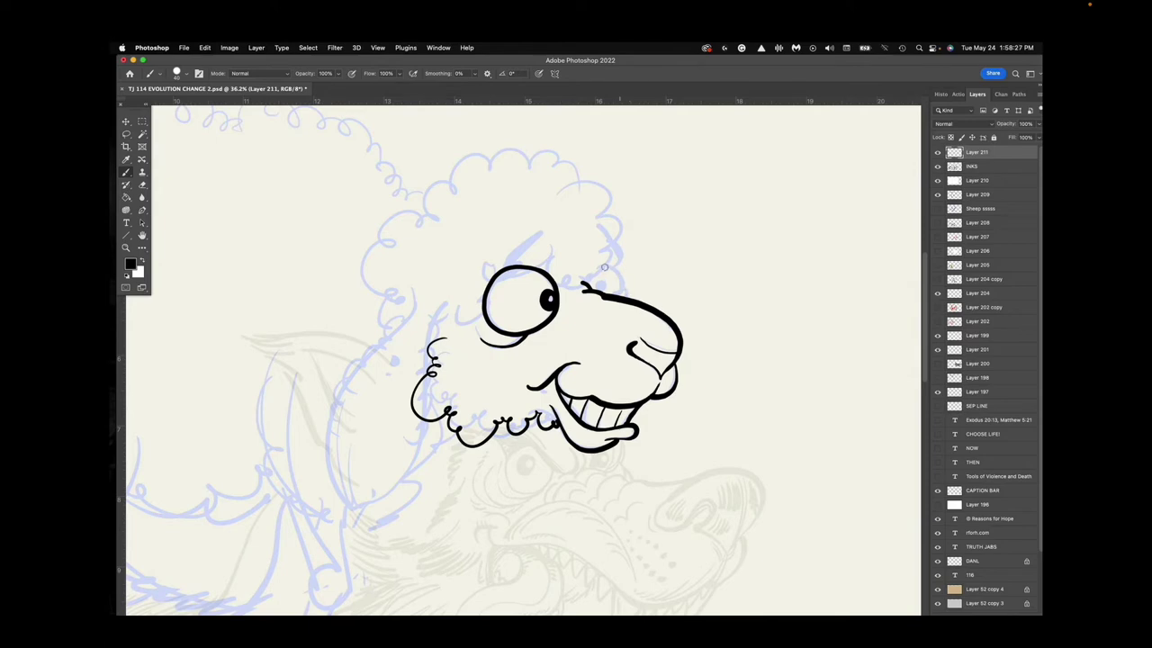
Ink the sheep's far eye, both thick eyebrows and the curly wool outline around its head.
left_click_drag(604, 267, 623, 295)
mouse_move(487, 268)
left_mouse_down()
mouse_move(599, 265)
mouse_move(592, 188)
mouse_move(565, 161)
mouse_move(471, 165)
mouse_move(428, 218)
mouse_move(374, 223)
mouse_move(373, 277)
mouse_move(399, 327)
left_mouse_up()
mouse_move(511, 252)
left_mouse_down()
mouse_move(546, 233)
mouse_move(531, 243)
mouse_move(628, 263)
left_mouse_up()
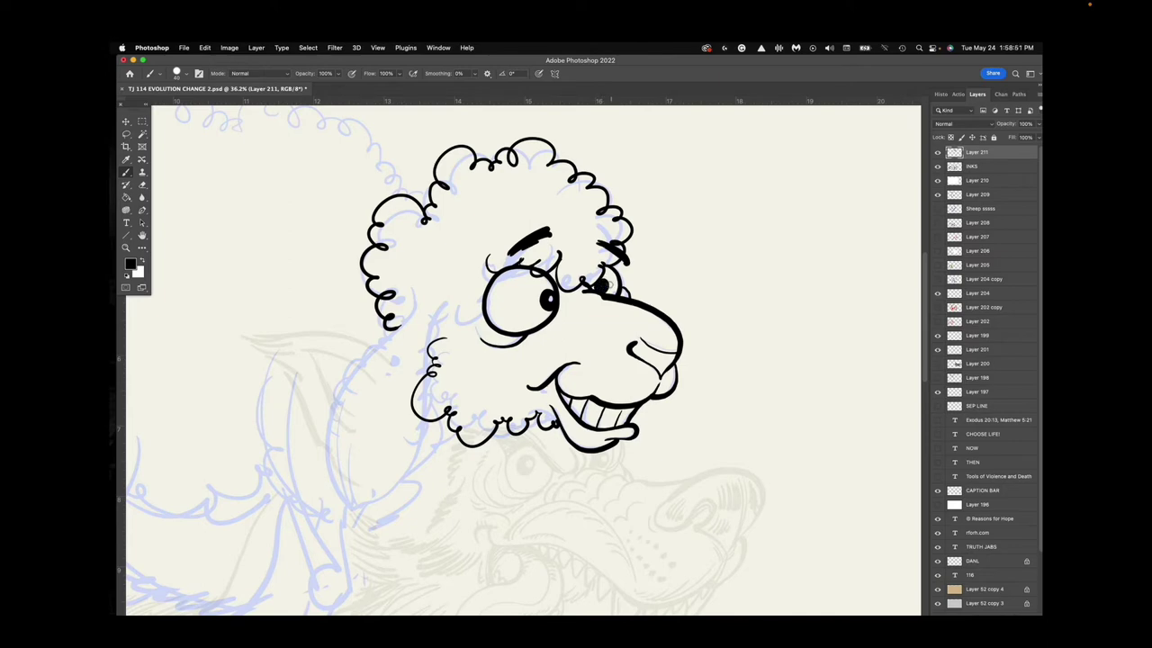
Build up the black pupils in both of the sheep's eyes and erase a small highlight in each.
left_click_drag(543, 291, 548, 310)
left_click_drag(606, 282, 603, 290)
key("e")
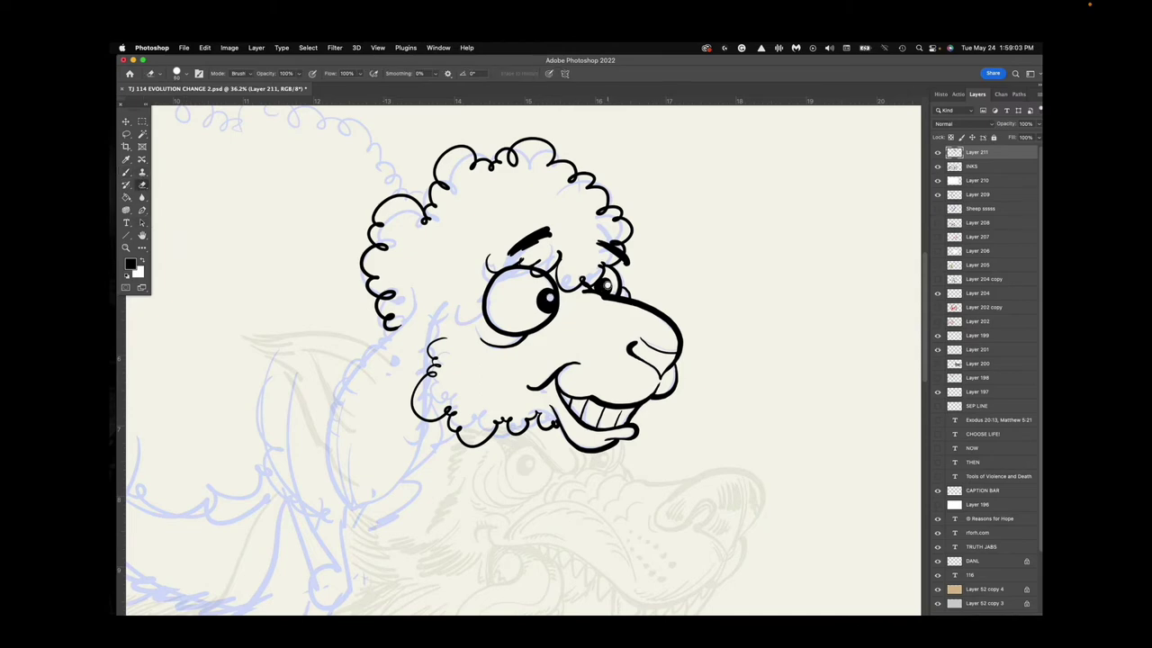
Ink the sheep's long hanging ear, hatch its back edge and add small wool curls around its base.
key("b")
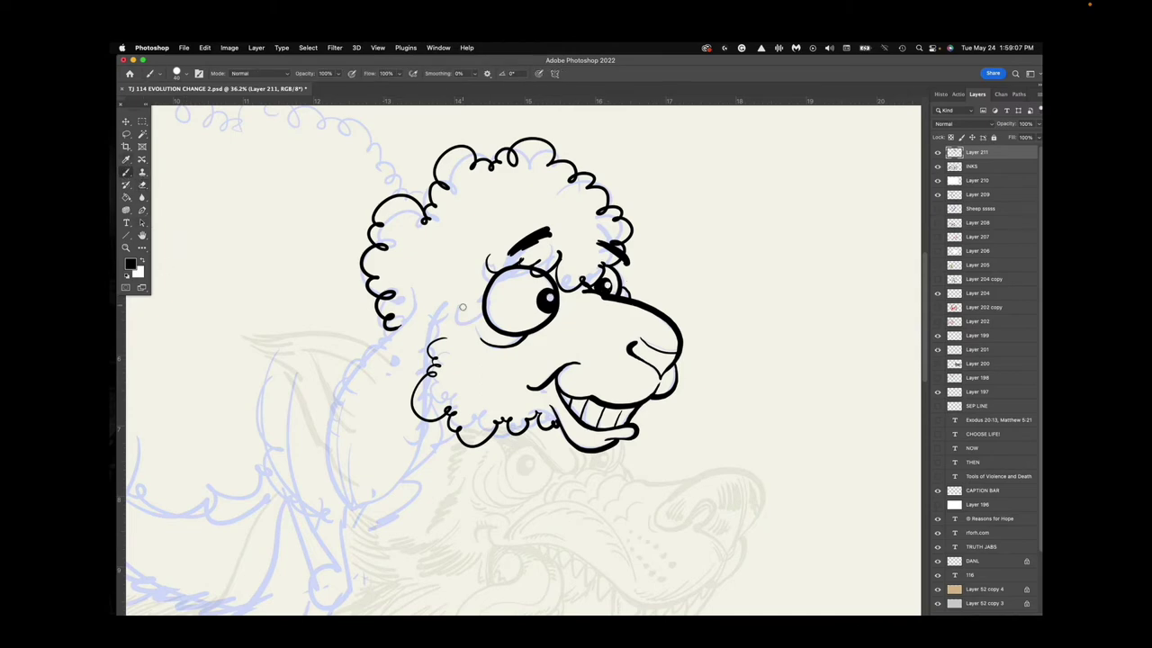
left_click_drag(412, 284, 389, 333)
mouse_move(441, 302)
left_mouse_down()
mouse_move(424, 368)
mouse_move(378, 351)
mouse_move(344, 501)
mouse_move(372, 533)
mouse_move(378, 501)
mouse_move(414, 450)
mouse_move(420, 359)
left_mouse_up()
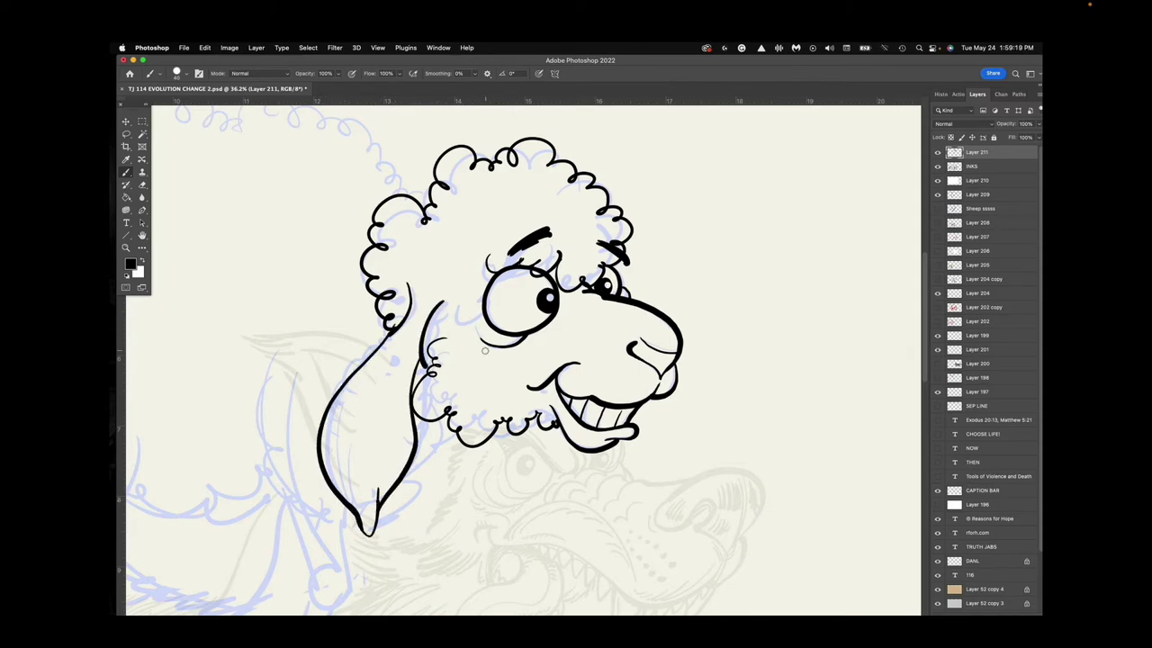
mouse_move(333, 414)
left_mouse_down()
mouse_move(334, 486)
mouse_move(364, 522)
left_mouse_up()
left_click_drag(409, 328, 379, 351)
left_click_drag(418, 273, 406, 280)
mouse_move(415, 266)
left_mouse_down()
mouse_move(403, 277)
mouse_move(468, 304)
mouse_move(425, 342)
left_mouse_up()
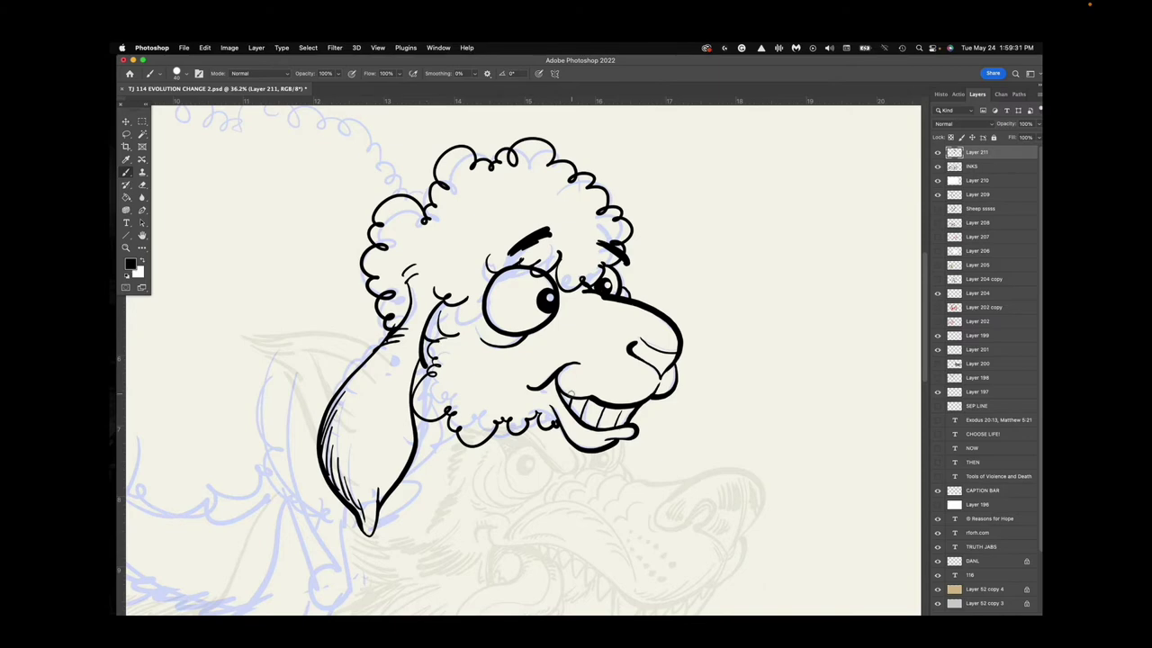
Ink the curly wool outline along the sheep's back and rump, and its fluffy tail.
mouse_move(497, 486)
left_mouse_down()
mouse_move(605, 481)
mouse_move(669, 496)
mouse_move(736, 591)
mouse_move(770, 565)
left_mouse_up()
mouse_move(666, 265)
left_mouse_down()
mouse_move(653, 241)
mouse_move(585, 205)
mouse_move(497, 180)
mouse_move(364, 232)
mouse_move(243, 391)
mouse_move(223, 492)
mouse_move(259, 546)
left_mouse_up()
scroll(481, 470, "left", 8)
scroll(481, 470, "down", 2)
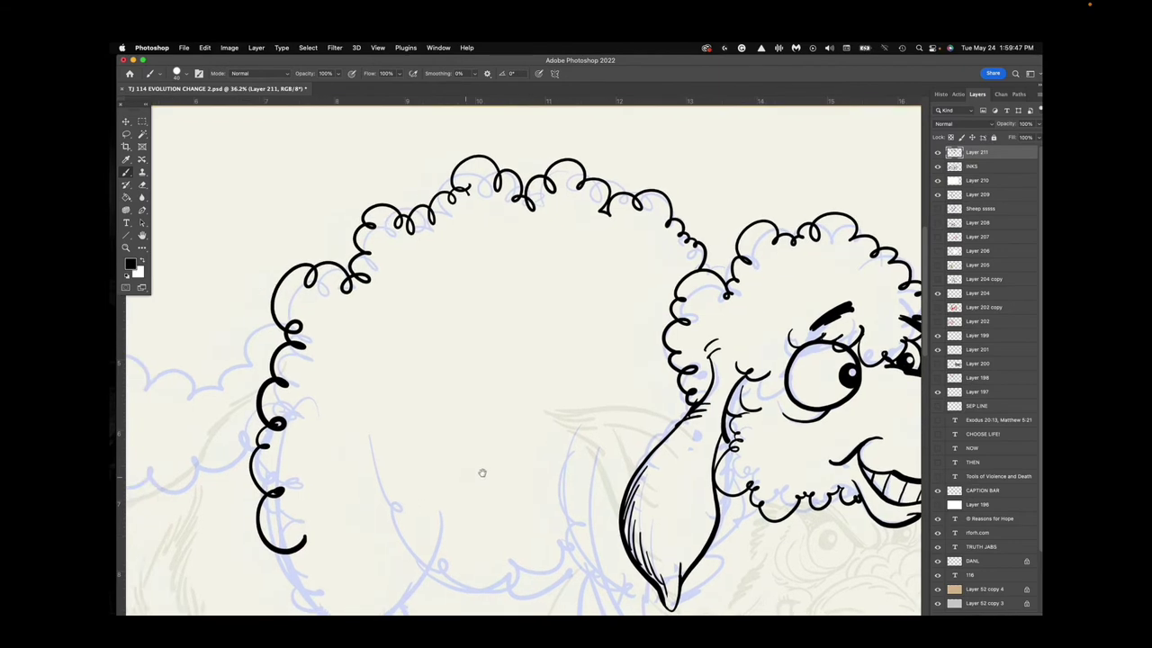
mouse_move(447, 277)
left_mouse_down()
mouse_move(383, 333)
mouse_move(294, 315)
mouse_move(311, 425)
mouse_move(411, 408)
mouse_move(448, 384)
mouse_move(440, 366)
left_mouse_up()
mouse_move(306, 328)
left_mouse_down()
mouse_move(305, 315)
mouse_move(289, 324)
mouse_move(263, 314)
mouse_move(293, 379)
left_mouse_up()
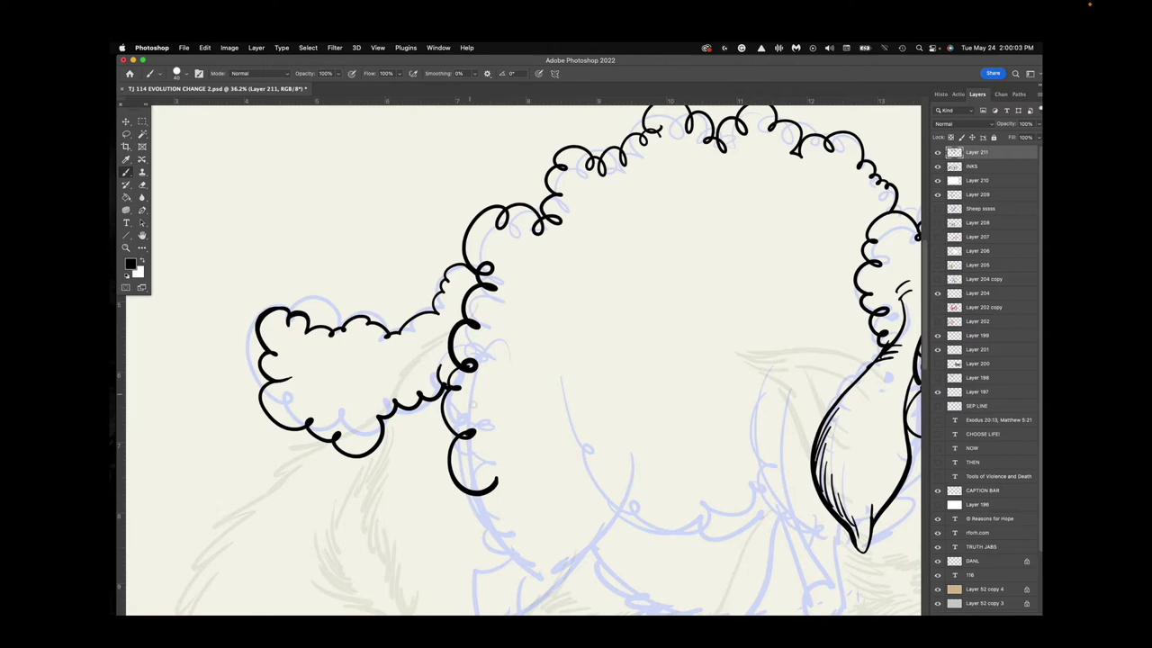
Ink the lower rump wool, the hind leg with its split hoof and the thigh's inner contour.
left_click_drag(636, 481, 536, 273)
mouse_move(371, 274)
left_mouse_down()
mouse_move(420, 344)
mouse_move(383, 360)
mouse_move(378, 412)
mouse_move(396, 464)
mouse_move(386, 508)
mouse_move(400, 518)
left_mouse_up()
mouse_move(420, 404)
left_mouse_down()
mouse_move(471, 515)
mouse_move(440, 521)
left_mouse_up()
left_click_drag(432, 482, 438, 525)
mouse_move(438, 525)
left_mouse_down()
mouse_move(387, 509)
mouse_move(394, 471)
left_mouse_up()
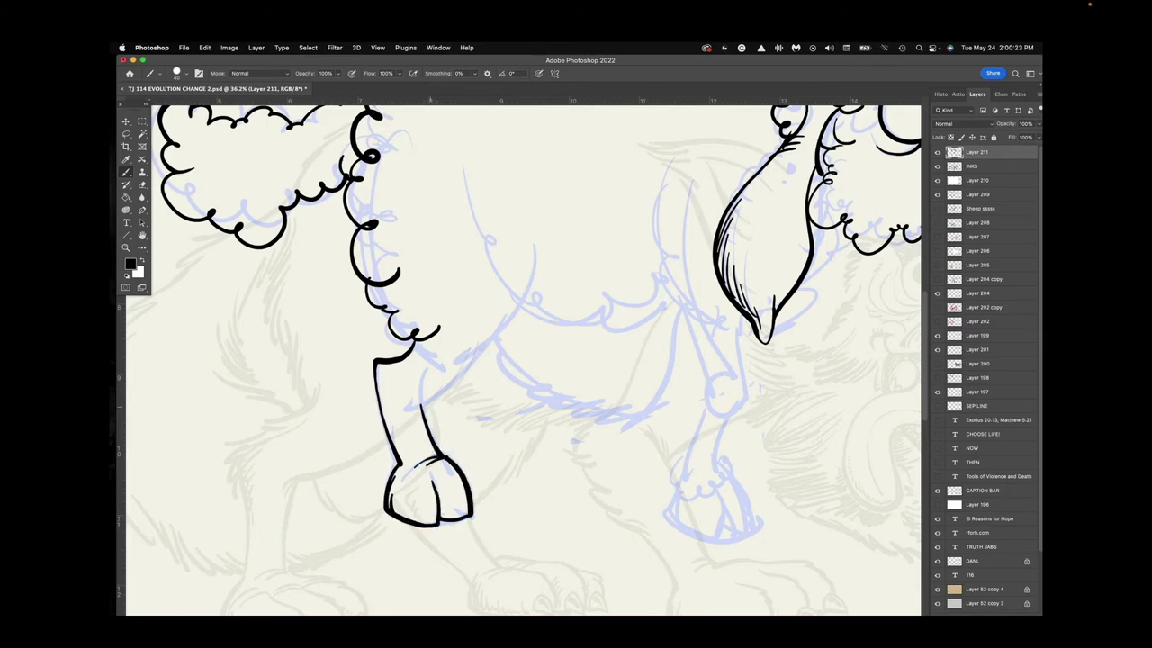
mouse_move(407, 412)
left_mouse_down()
mouse_move(490, 333)
mouse_move(439, 385)
left_mouse_up()
left_click_drag(485, 342, 518, 288)
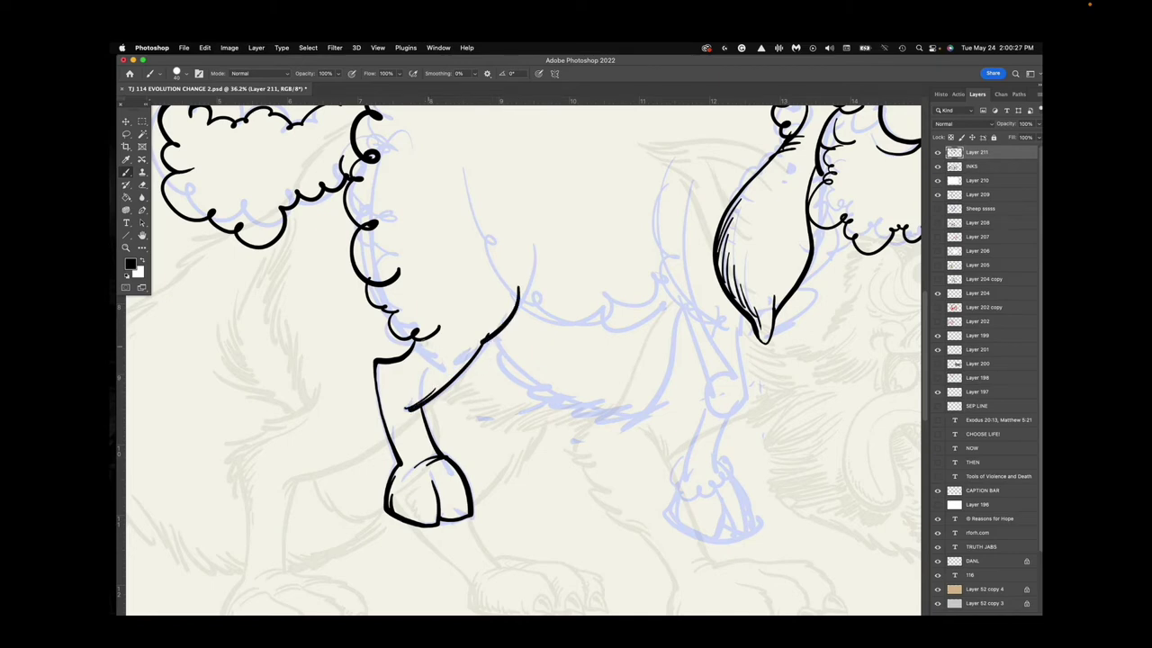
Add fine hatching beneath the rump wool, along the hind leg and on both halves of its hoof.
left_click_drag(417, 338, 428, 366)
mouse_move(430, 342)
left_mouse_down()
mouse_move(435, 364)
mouse_move(390, 407)
mouse_move(396, 427)
left_mouse_up()
left_click_drag(441, 491, 443, 520)
left_click_drag(446, 497, 455, 518)
left_click_drag(461, 499, 465, 520)
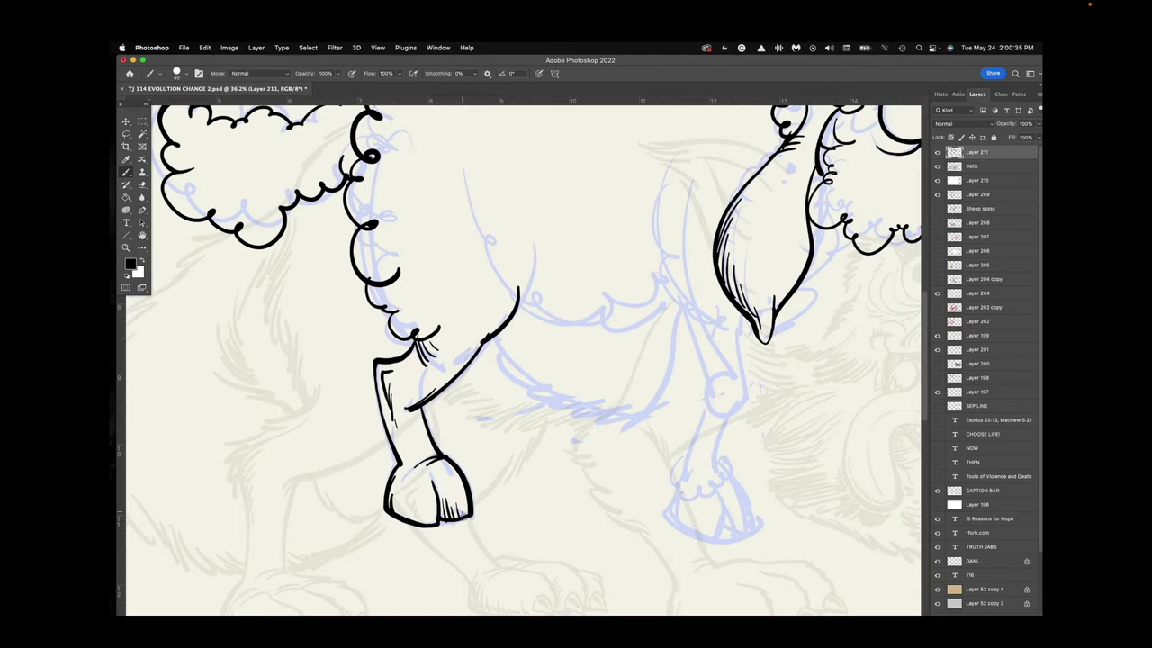
left_click_drag(403, 491, 410, 520)
left_click_drag(412, 504, 418, 525)
left_click_drag(421, 506, 425, 526)
left_click_drag(402, 475, 405, 491)
left_click_drag(464, 502, 469, 511)
Ink the sheep's curly belly and chest wool, and its front leg with the woolly ankle and split hoof.
left_click_drag(693, 358, 490, 504)
mouse_move(268, 304)
left_mouse_down()
mouse_move(274, 360)
mouse_move(332, 447)
mouse_move(410, 463)
mouse_move(479, 447)
left_mouse_up()
left_click_drag(606, 493, 574, 349)
left_click_drag(423, 236, 470, 405)
mouse_move(502, 326)
left_mouse_down()
mouse_move(509, 388)
mouse_move(491, 412)
mouse_move(500, 314)
left_mouse_up()
left_click_drag(467, 398, 441, 468)
mouse_move(490, 412)
left_mouse_down()
mouse_move(484, 470)
mouse_move(439, 519)
mouse_move(487, 530)
left_mouse_up()
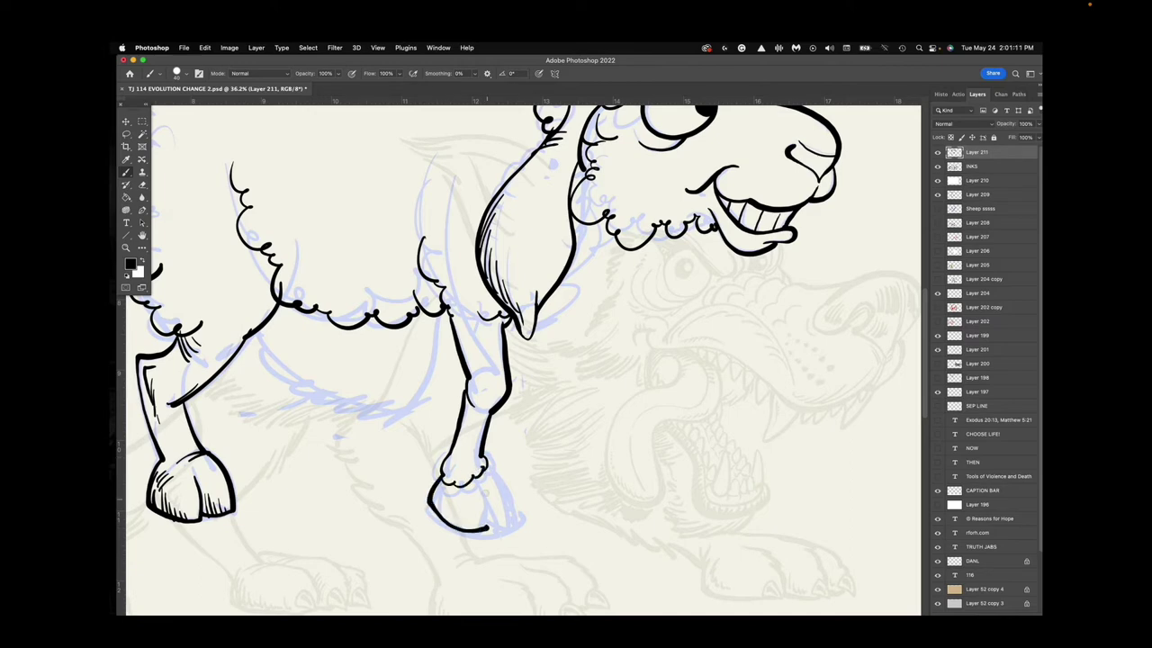
mouse_move(483, 486)
left_mouse_down()
mouse_move(490, 522)
mouse_move(511, 514)
mouse_move(486, 468)
left_mouse_up()
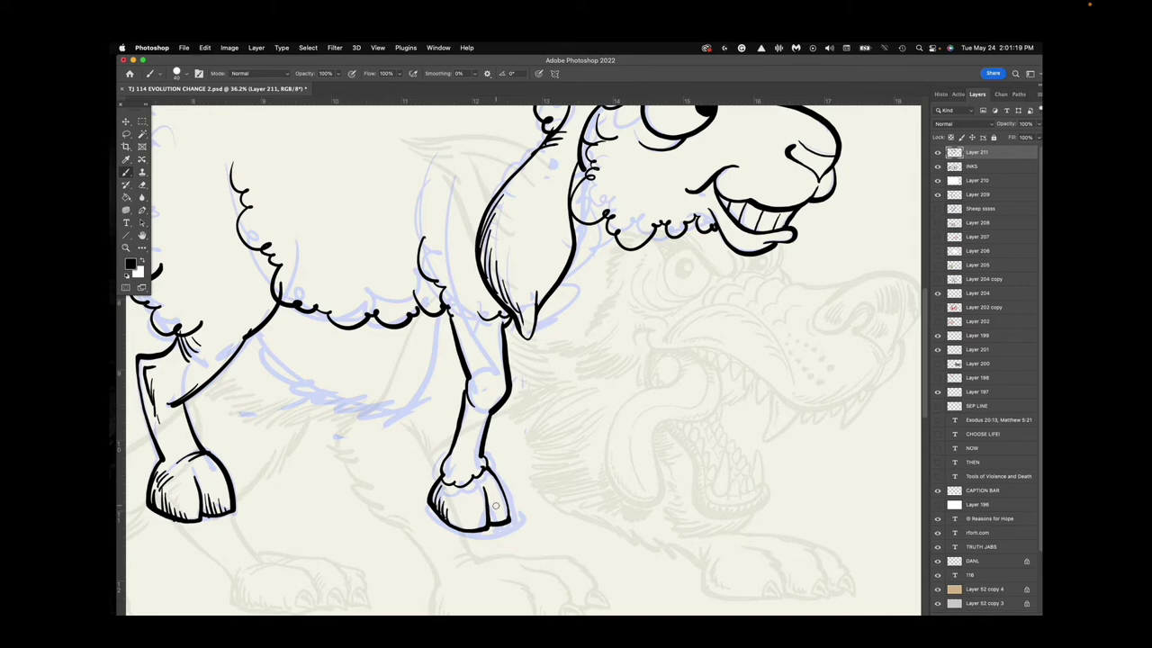
Add hatching to the front hoof and small wool and knee details up the front leg.
left_click_drag(463, 507, 469, 530)
mouse_move(460, 475)
left_mouse_down()
mouse_move(452, 464)
mouse_move(466, 432)
left_mouse_up()
left_click_drag(484, 393, 478, 372)
left_click_drag(458, 310, 475, 337)
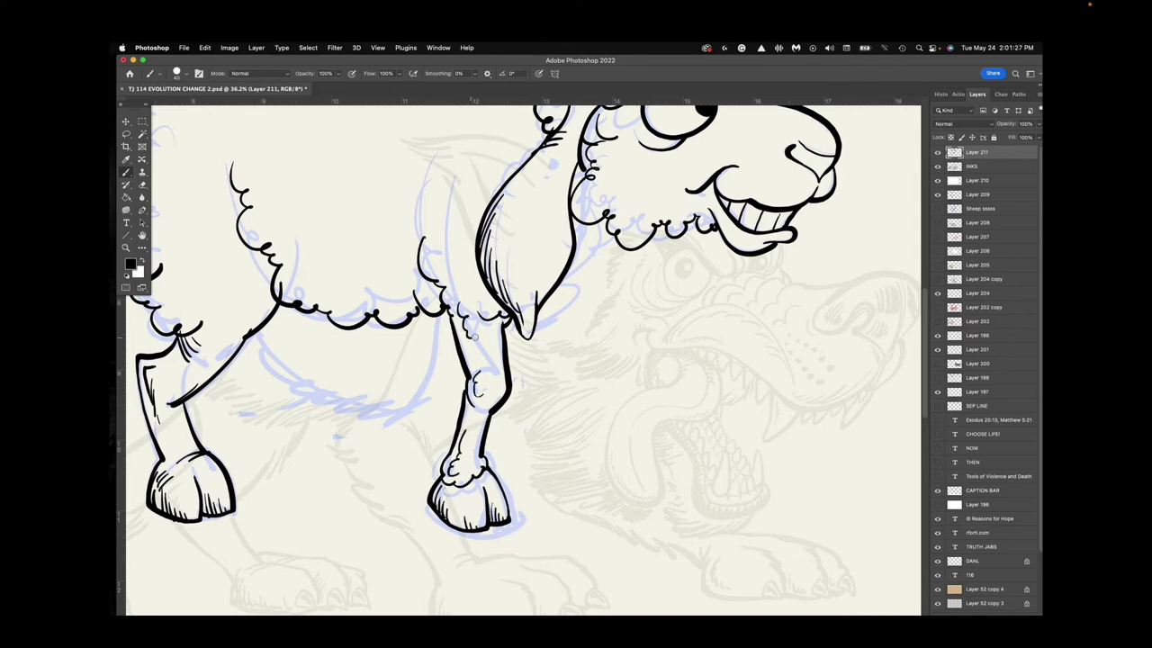
Ink short shading strokes between the ear and cheek wool, and add small curls inside the cheek.
left_click_drag(704, 292, 723, 499)
mouse_move(618, 435)
left_mouse_down()
mouse_move(601, 457)
mouse_move(617, 443)
left_mouse_up()
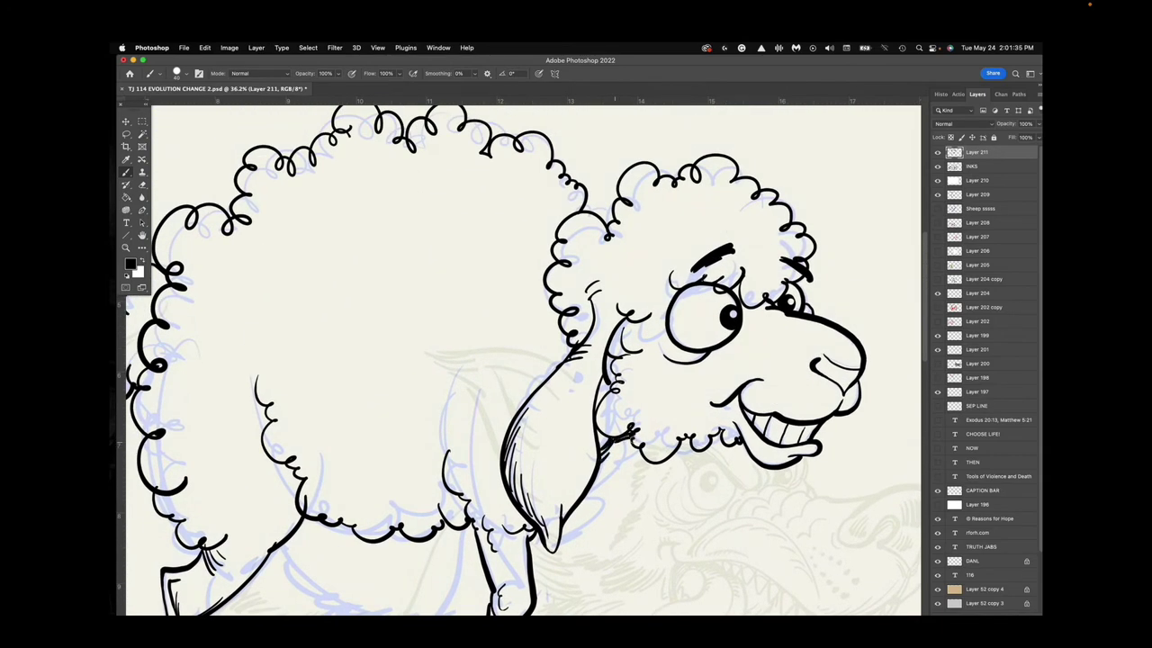
left_click_drag(648, 387, 644, 407)
Add loose curl strokes inside the sheep's body wool along the flank, rump and back, and in the head wool.
mouse_move(268, 371)
left_mouse_down()
mouse_move(285, 362)
mouse_move(293, 395)
left_mouse_up()
left_click_drag(187, 380, 177, 450)
left_click_drag(178, 461, 216, 490)
left_click_drag(236, 243, 216, 279)
left_click_drag(227, 272, 184, 346)
left_click_drag(376, 163, 337, 187)
left_click_drag(339, 184, 300, 215)
left_click_drag(634, 216, 592, 285)
Add a new empty layer directly above INKS and lasso around the sheep's entire outline.
key("z")
left_click(550, 446, "alt")
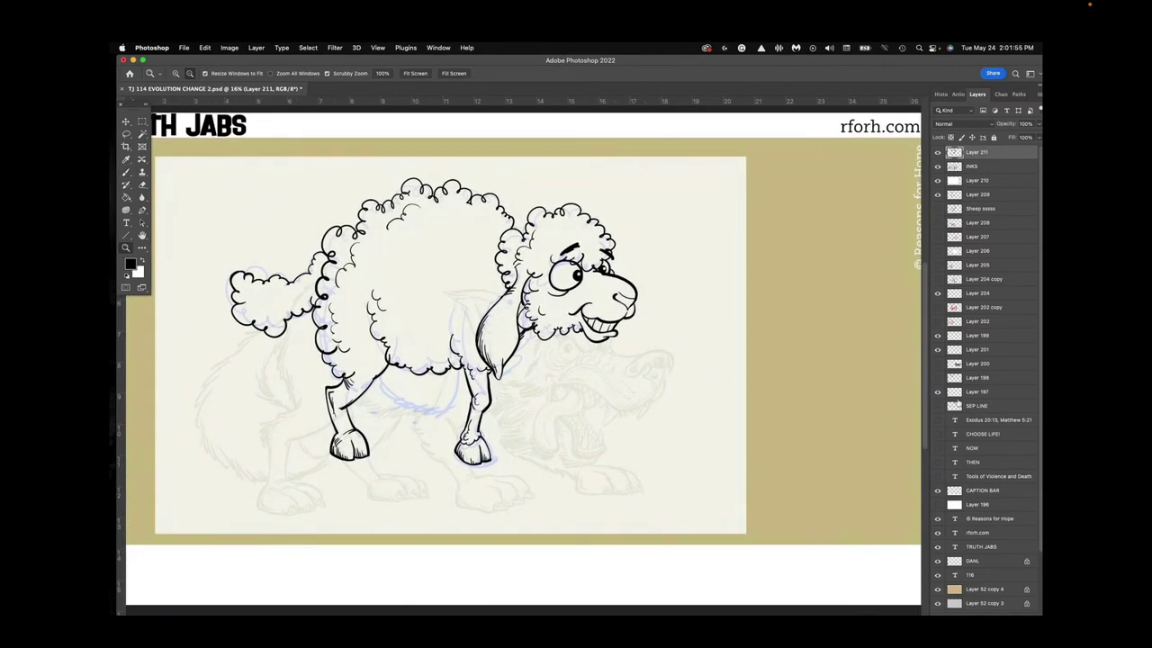
left_click(972, 169)
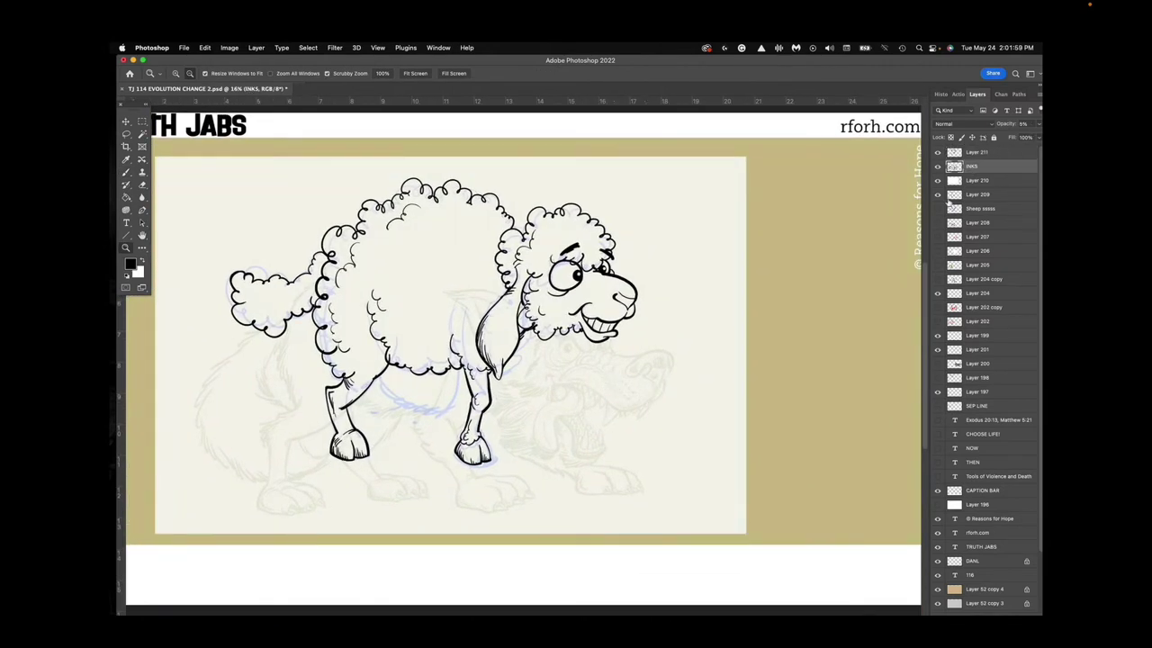
key("super+shift+alt+n")
key("l")
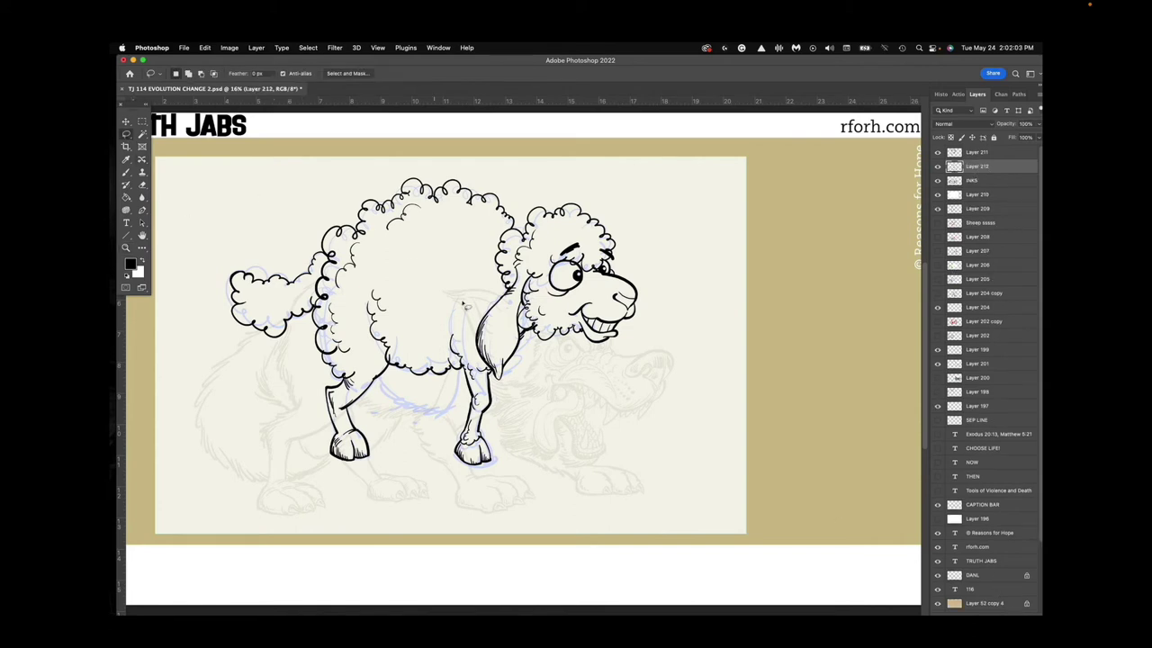
mouse_move(491, 460)
left_mouse_down()
mouse_move(497, 374)
mouse_move(503, 385)
mouse_move(528, 340)
mouse_move(577, 335)
mouse_move(600, 349)
mouse_move(634, 317)
mouse_move(636, 296)
mouse_move(605, 277)
mouse_move(615, 245)
mouse_move(589, 219)
mouse_move(527, 214)
mouse_move(515, 231)
mouse_move(501, 207)
mouse_move(405, 194)
mouse_move(372, 205)
mouse_move(359, 234)
mouse_move(347, 231)
mouse_move(297, 283)
mouse_move(235, 285)
mouse_move(237, 311)
mouse_move(263, 333)
mouse_move(279, 338)
mouse_move(317, 319)
mouse_move(336, 461)
mouse_move(371, 459)
mouse_move(354, 408)
mouse_move(392, 368)
mouse_move(445, 380)
mouse_move(463, 371)
mouse_move(474, 403)
mouse_move(459, 456)
mouse_move(499, 462)
left_mouse_up()
Choose a bright red foreground colour and paint the whole sheep selection solid red with an enlarged brush.
left_click(132, 264)
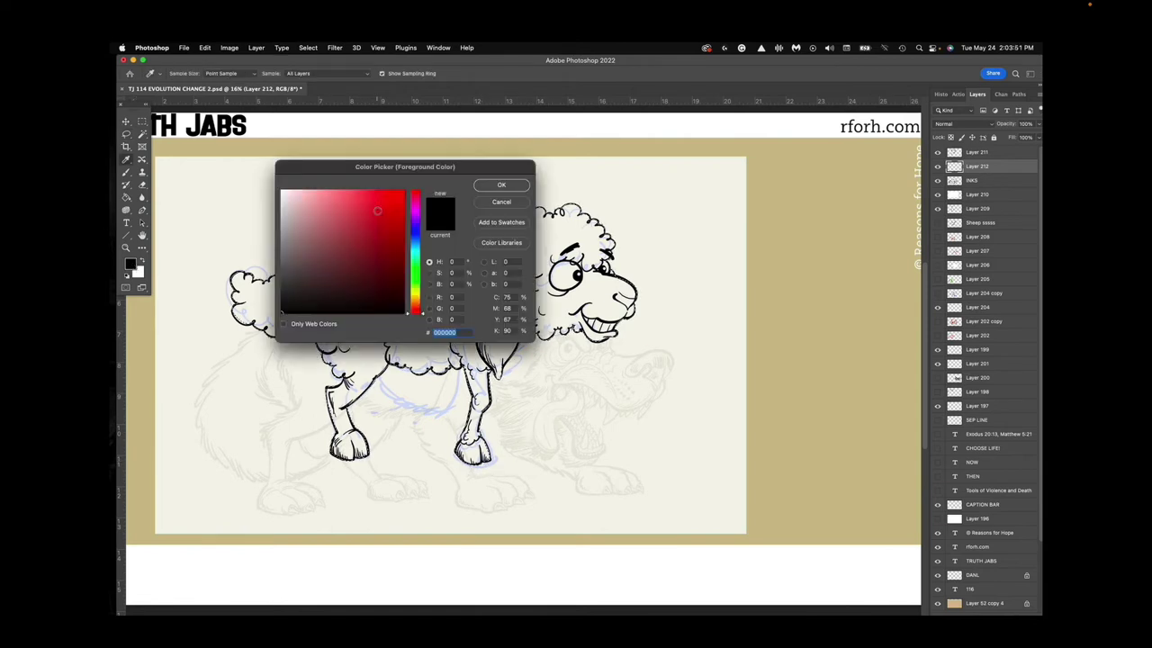
left_click(379, 210)
left_click(501, 186)
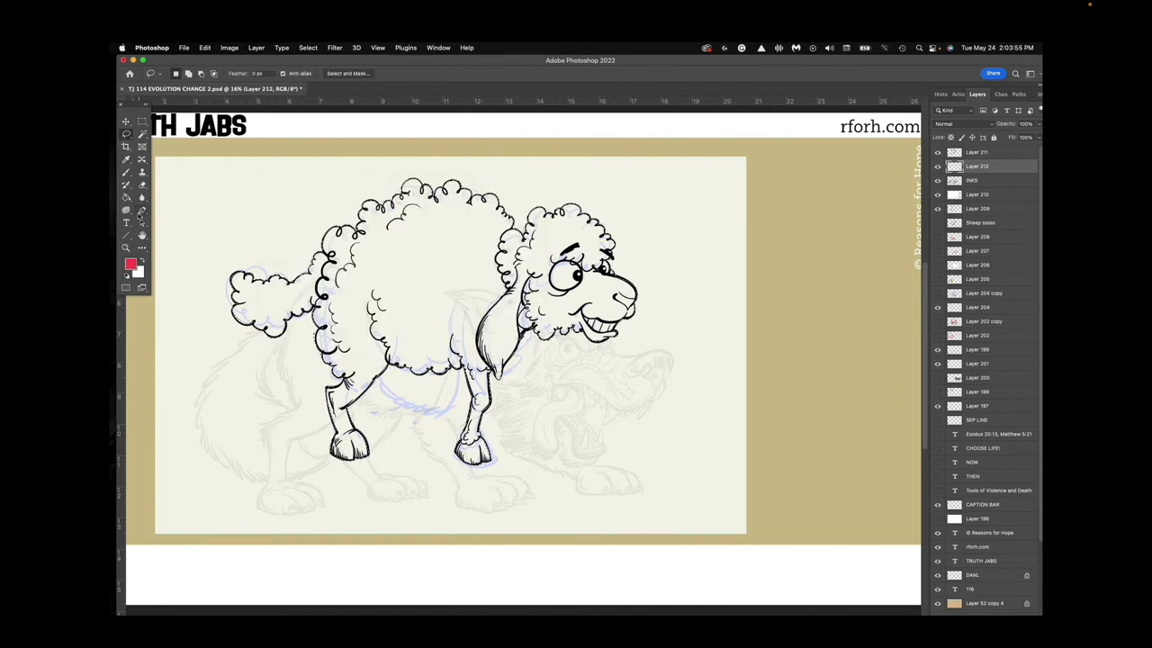
key("b")
key("bracketright")
key("bracketright")
key("bracketright")
key("bracketright")
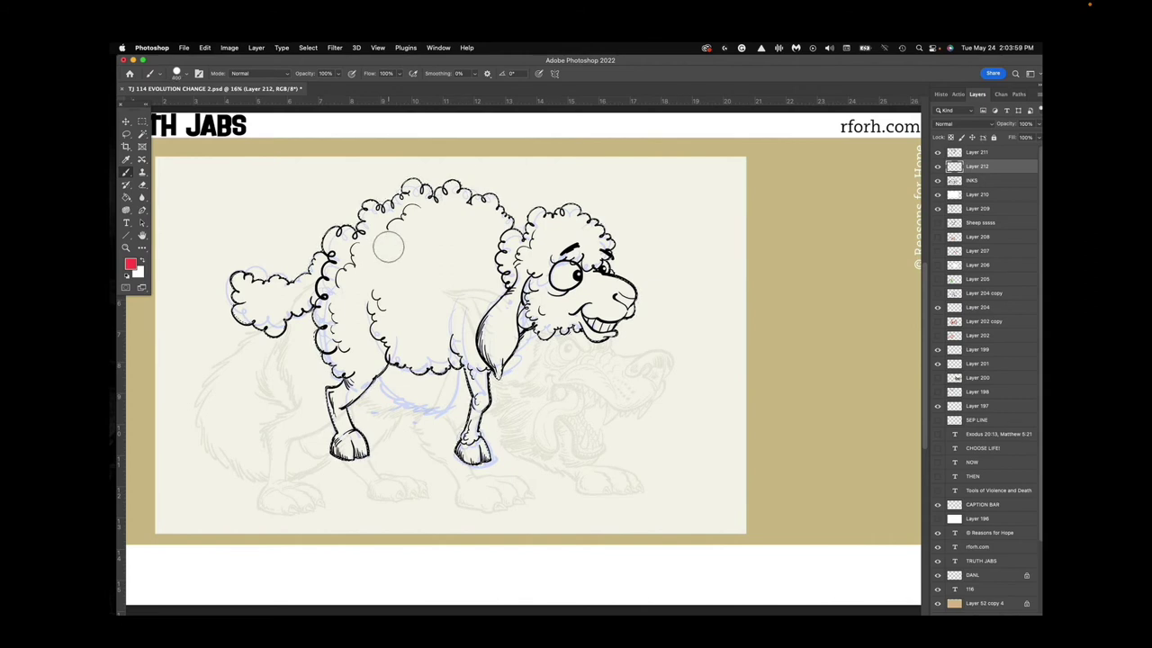
mouse_move(648, 291)
left_mouse_down()
mouse_move(623, 307)
mouse_move(614, 258)
mouse_move(569, 213)
mouse_move(491, 450)
mouse_move(468, 284)
mouse_move(421, 378)
mouse_move(432, 205)
mouse_move(388, 189)
mouse_move(359, 258)
mouse_move(371, 252)
mouse_move(311, 248)
mouse_move(216, 304)
left_mouse_up()
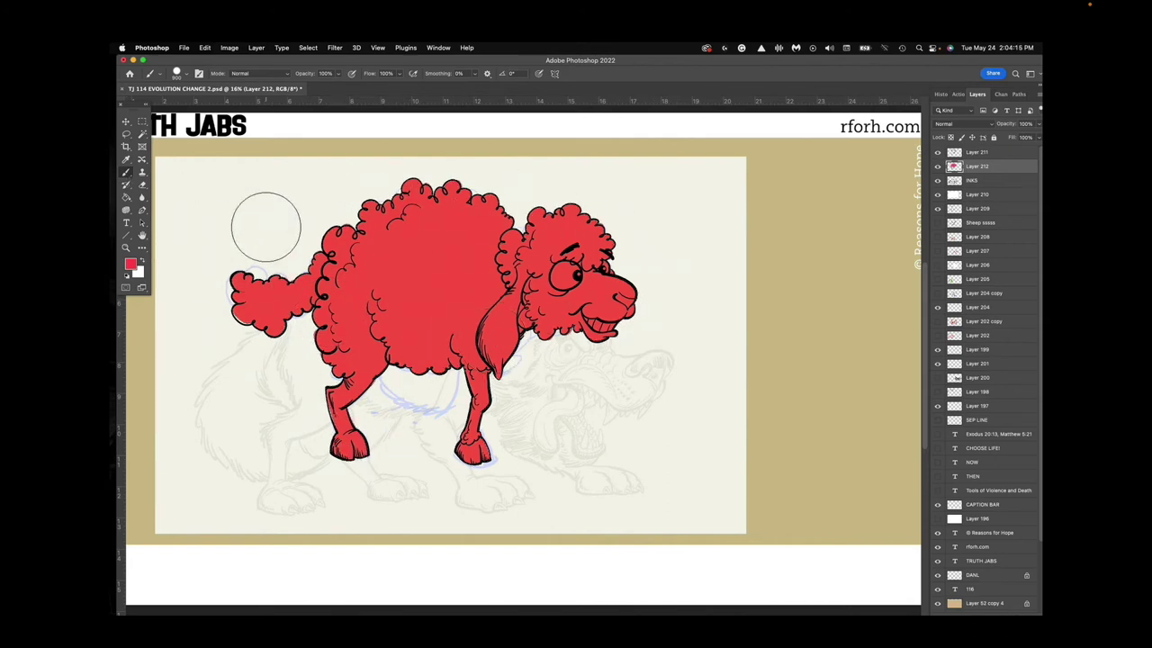
Shrink the brush to a small tip suited to touching up the red fill's edges.
key("bracketleft")
key("bracketleft")
key("bracketleft")
key("bracketleft")
key("bracketleft")
key("bracketleft")
key("bracketleft")
key("bracketleft")
key("bracketleft")
Lock the transparent pixels of Layer 212 and refill the red sheep shape with white.
left_click(961, 139)
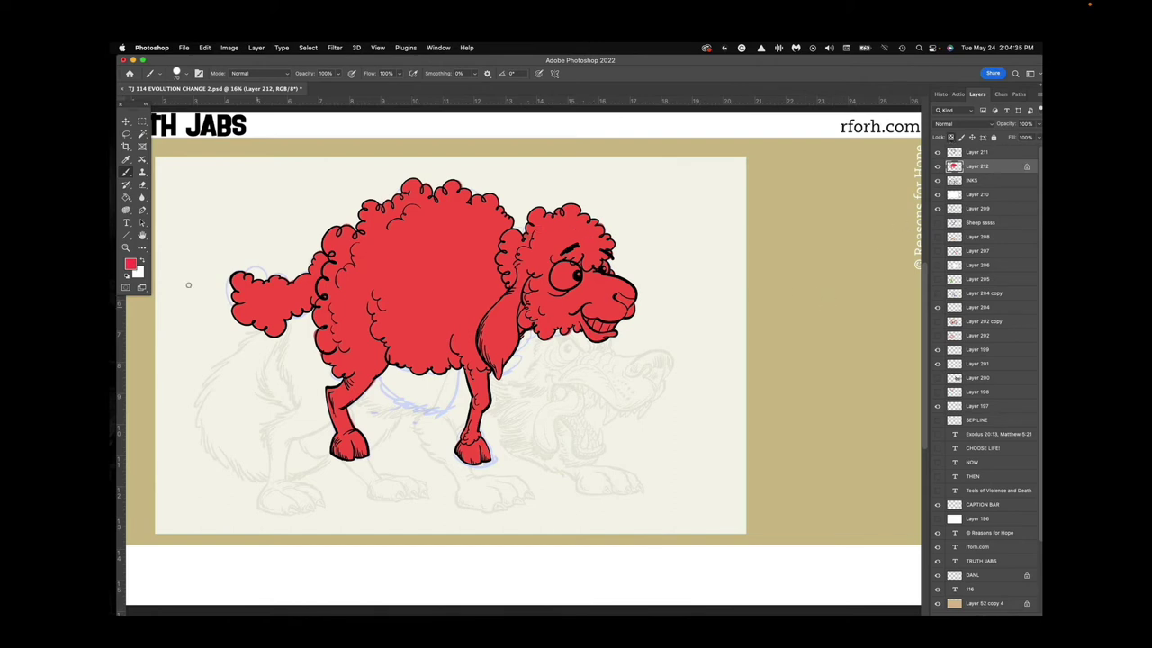
left_click(141, 260)
key("g")
left_click(375, 255)
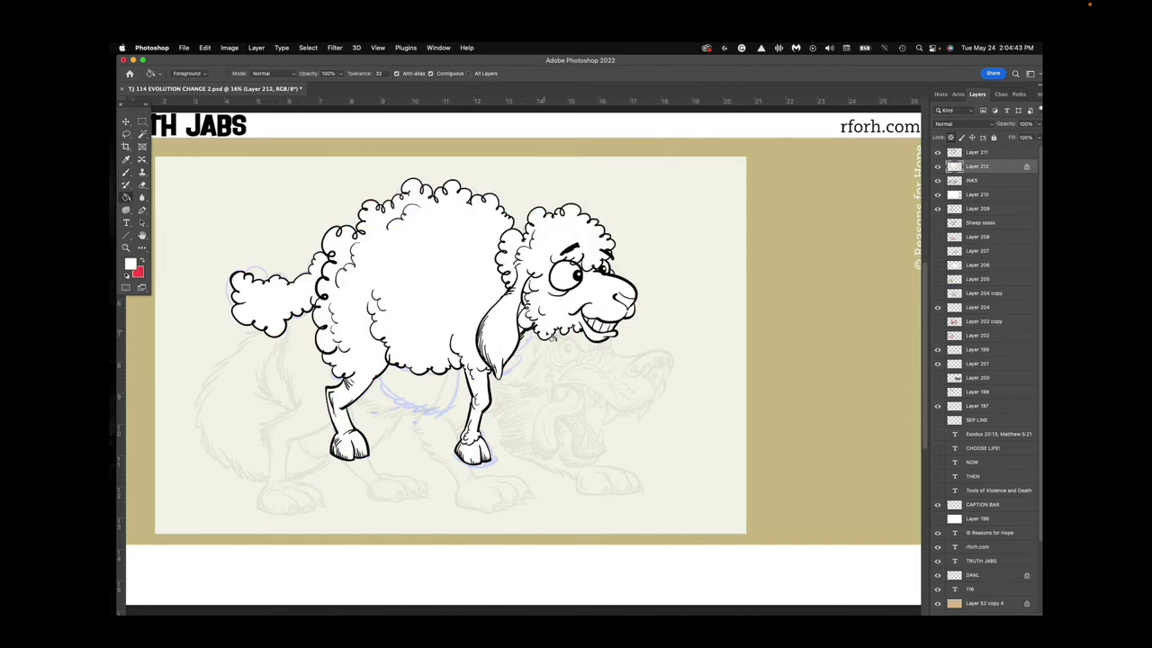
Restore the INKS layer's opacity to 100%.
left_click(972, 181)
left_click(1034, 123)
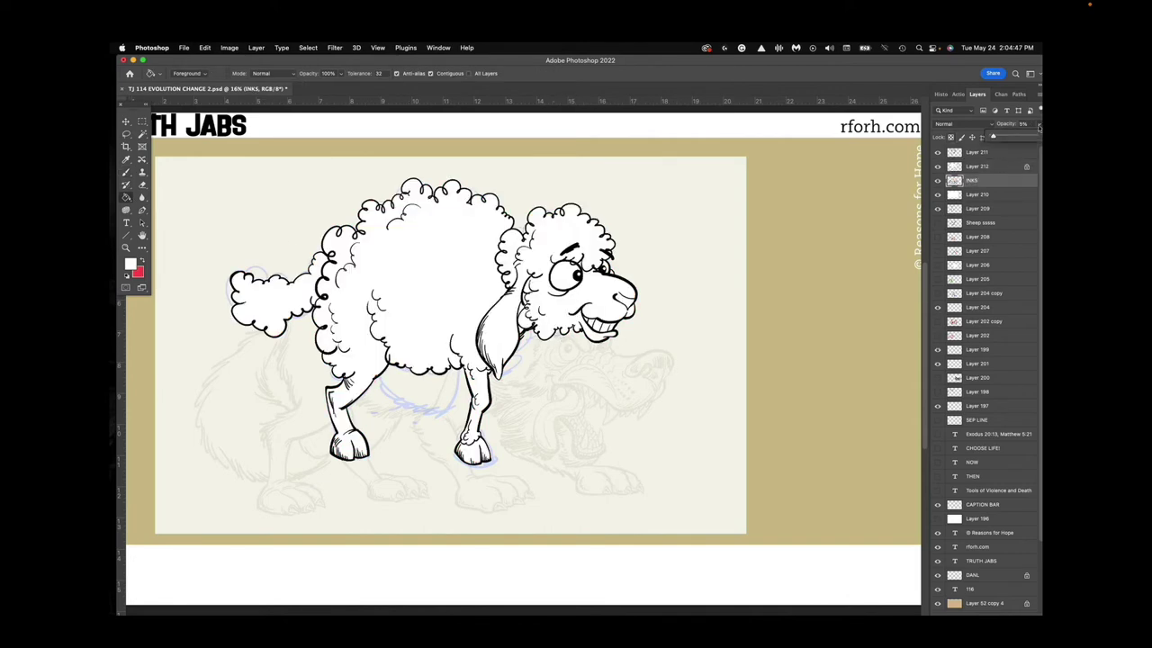
left_click_drag(997, 137, 1035, 136)
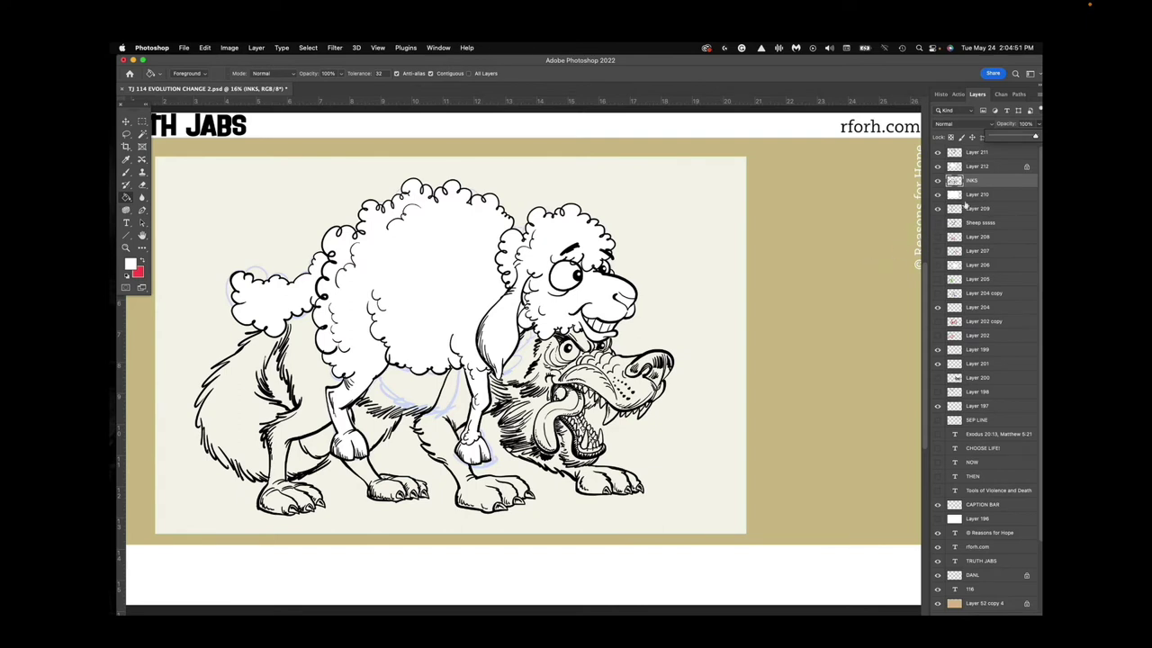
Hide the pale backing Layer 210 and the blue sketch layers, Layer 209 and Layer 204.
left_click(937, 195)
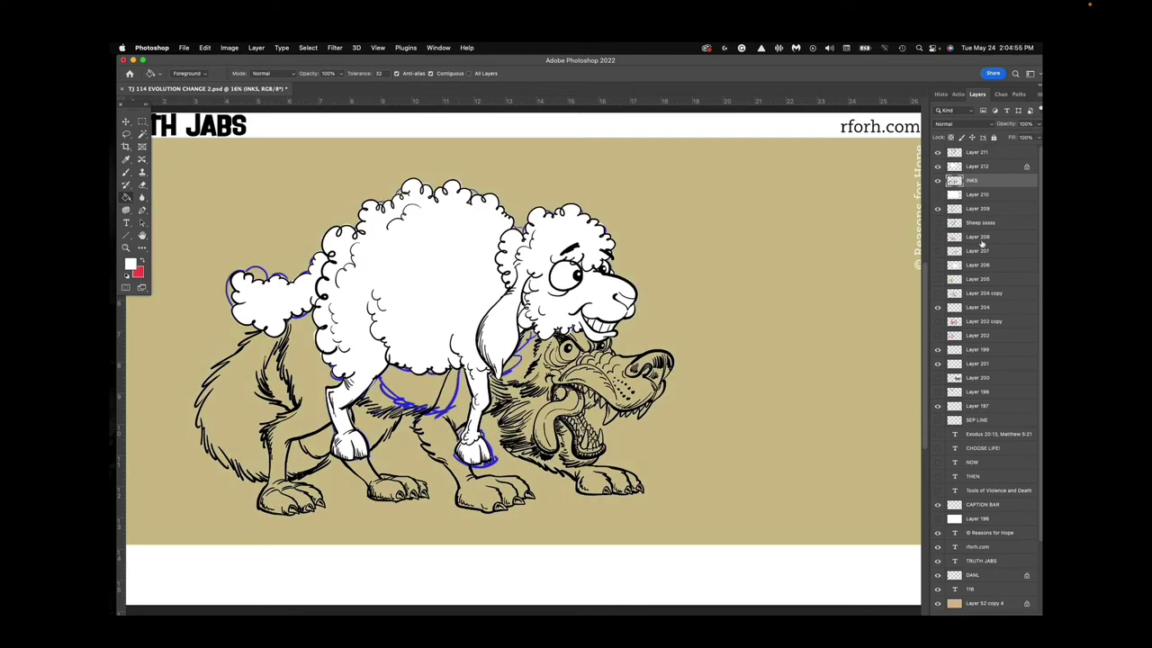
left_click(938, 209)
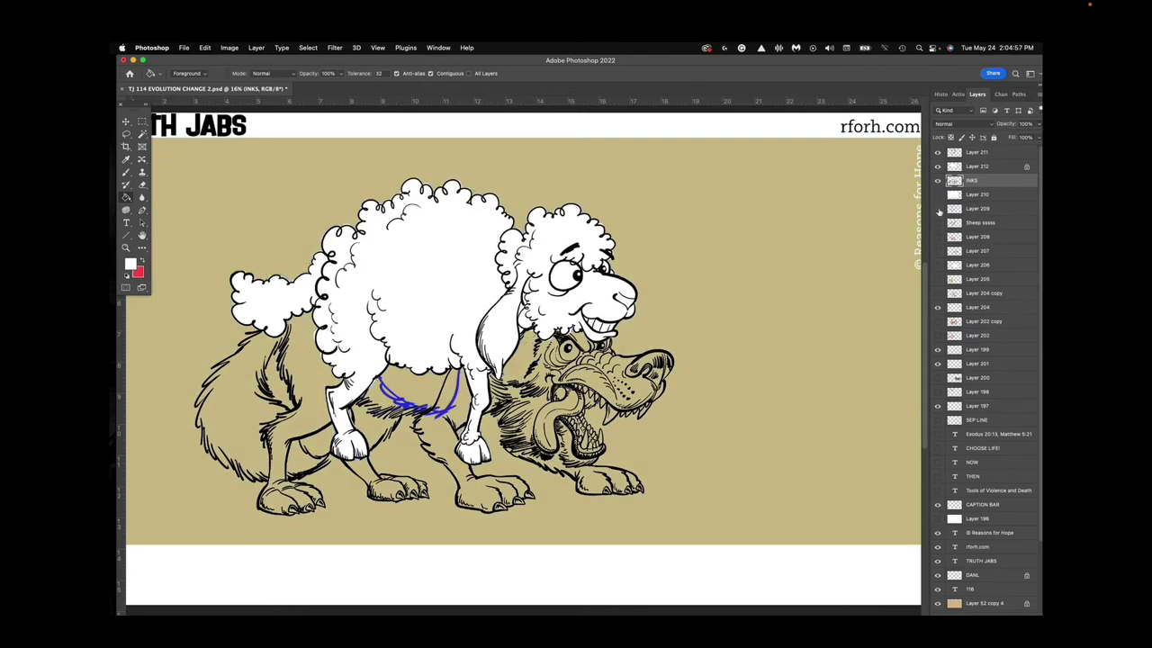
left_click(938, 308)
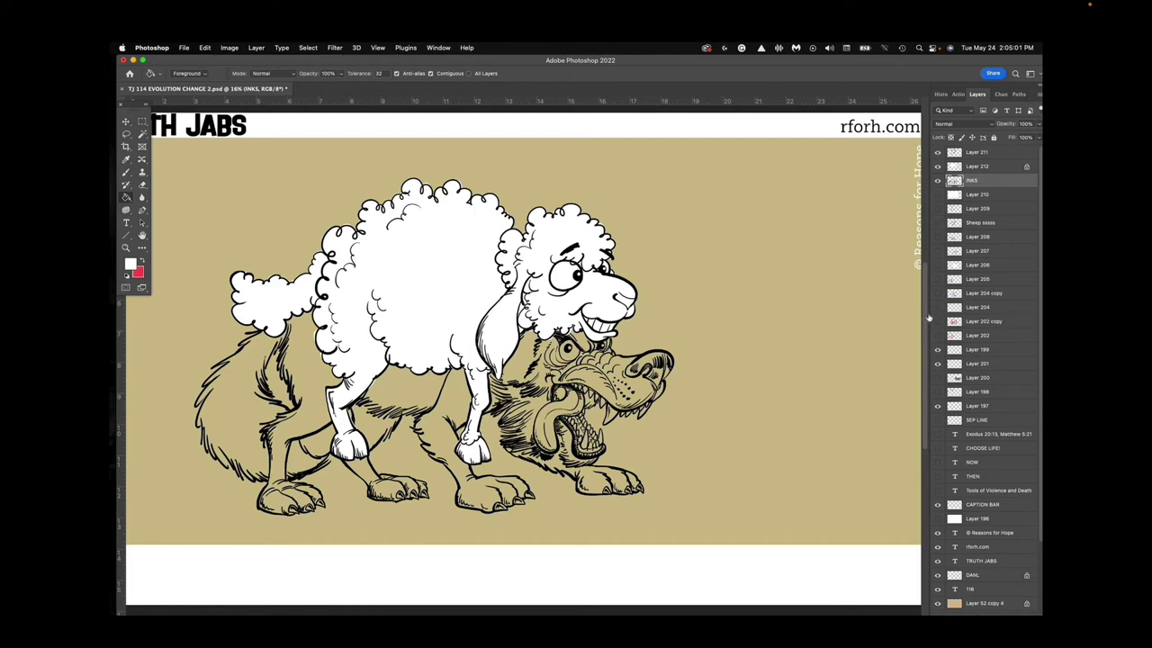
Hide the sheep layers, Layer 211 and Layer 212, and add a new layer above Layer 210, directly beneath INKS.
left_click(938, 166)
left_click(938, 153)
left_click(126, 134)
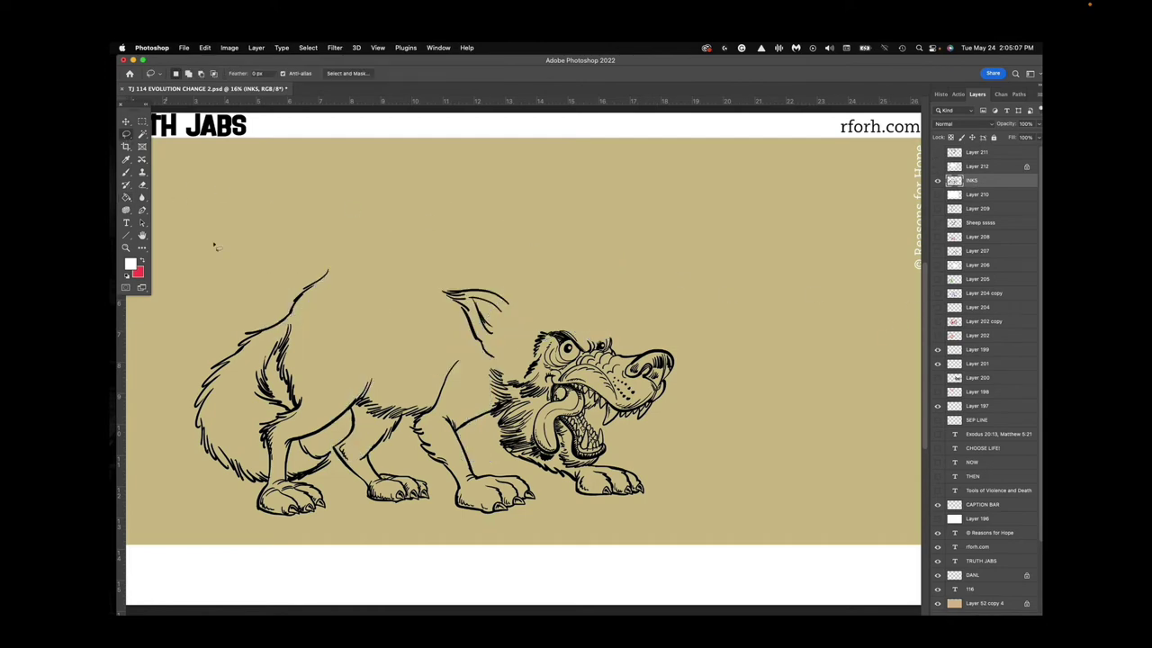
key("z")
mouse_move(415, 465)
left_mouse_down()
mouse_move(460, 468)
mouse_move(524, 443)
left_mouse_up()
key("l")
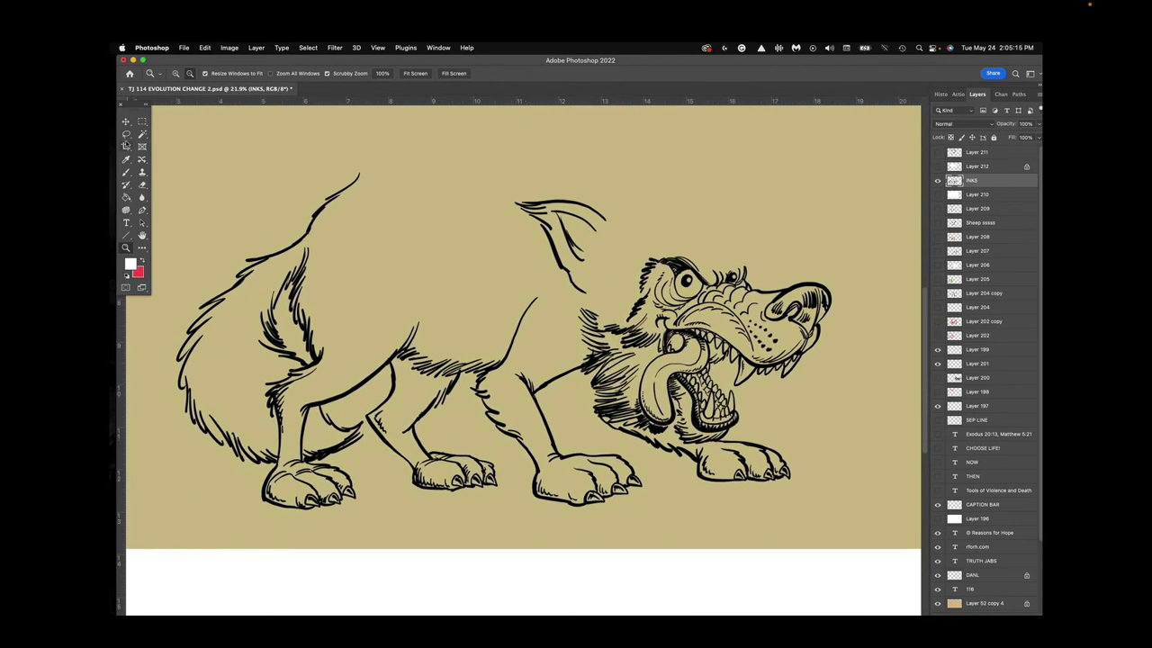
left_click(978, 195)
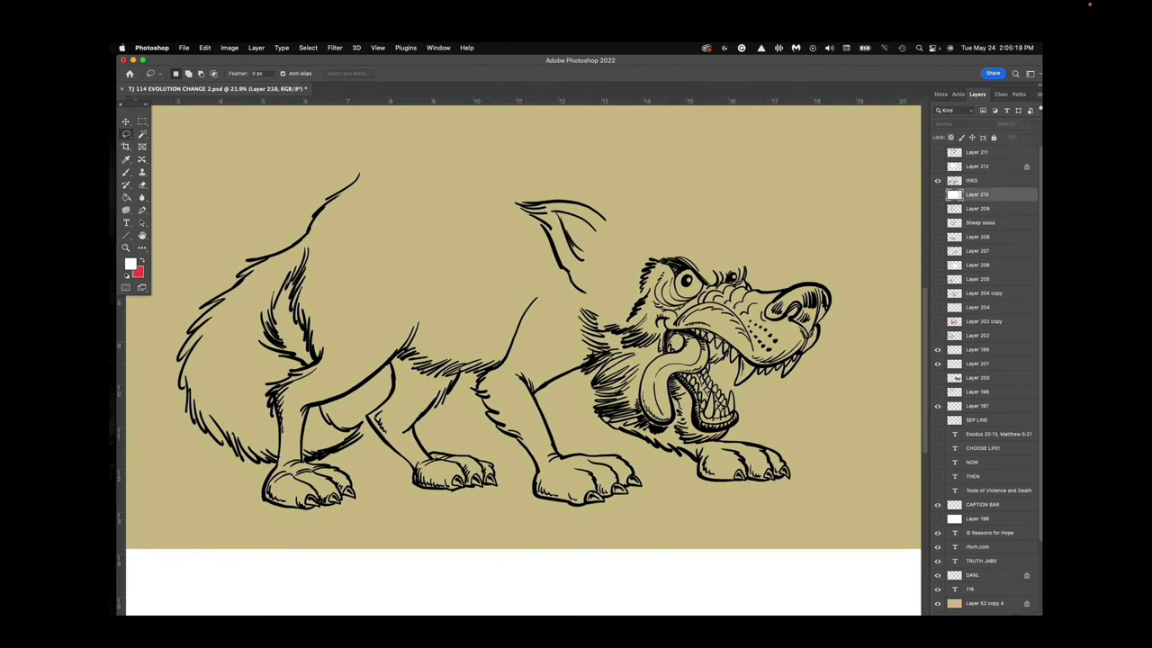
key("super+shift+alt+n")
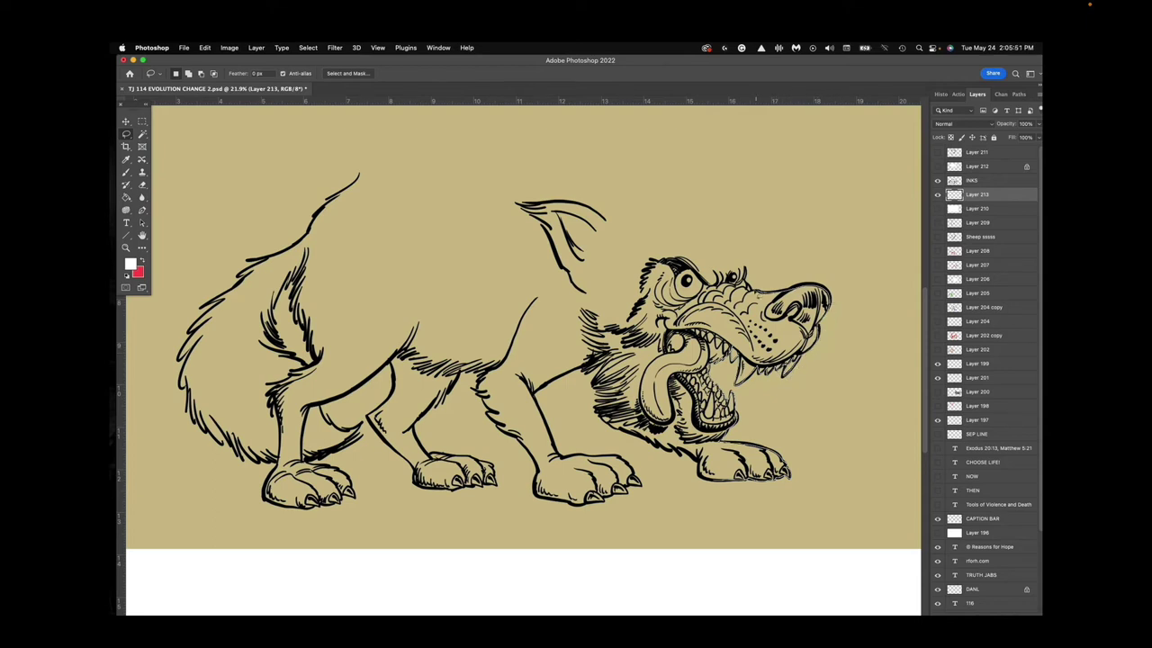
Trace a Lasso selection around the entire wolf, covering the back, head, legs, paws and tail.
mouse_move(742, 244)
left_mouse_down()
mouse_move(686, 178)
mouse_move(662, 174)
mouse_move(660, 194)
mouse_move(629, 214)
mouse_move(541, 176)
mouse_move(414, 169)
mouse_move(360, 180)
mouse_move(200, 333)
mouse_move(184, 402)
mouse_move(204, 432)
mouse_move(259, 467)
mouse_move(275, 506)
mouse_move(330, 511)
mouse_move(358, 498)
mouse_move(326, 455)
mouse_move(368, 435)
mouse_move(338, 433)
mouse_move(323, 412)
mouse_move(394, 364)
left_mouse_up()
mouse_move(390, 405)
left_mouse_down()
mouse_move(370, 423)
mouse_move(441, 493)
left_mouse_up()
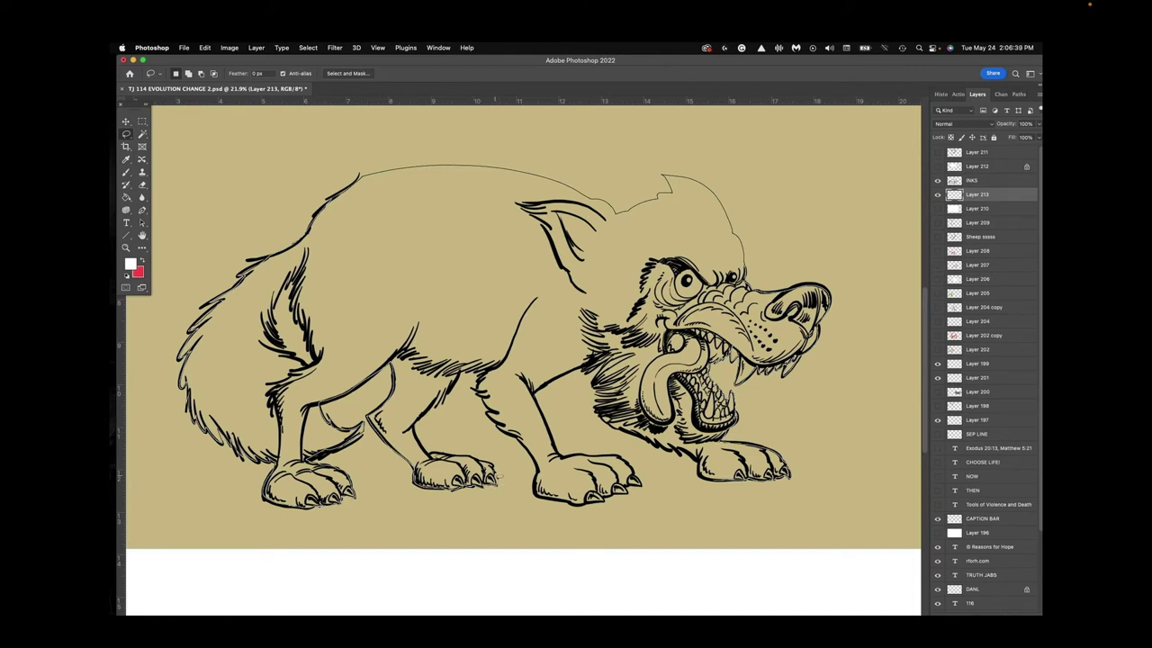
mouse_move(480, 462)
left_mouse_down()
mouse_move(437, 455)
mouse_move(418, 434)
mouse_move(463, 376)
mouse_move(485, 375)
mouse_move(482, 403)
mouse_move(579, 510)
mouse_move(643, 491)
mouse_move(630, 468)
mouse_move(549, 425)
mouse_move(540, 389)
mouse_move(601, 369)
mouse_move(604, 417)
mouse_move(725, 486)
left_mouse_up()
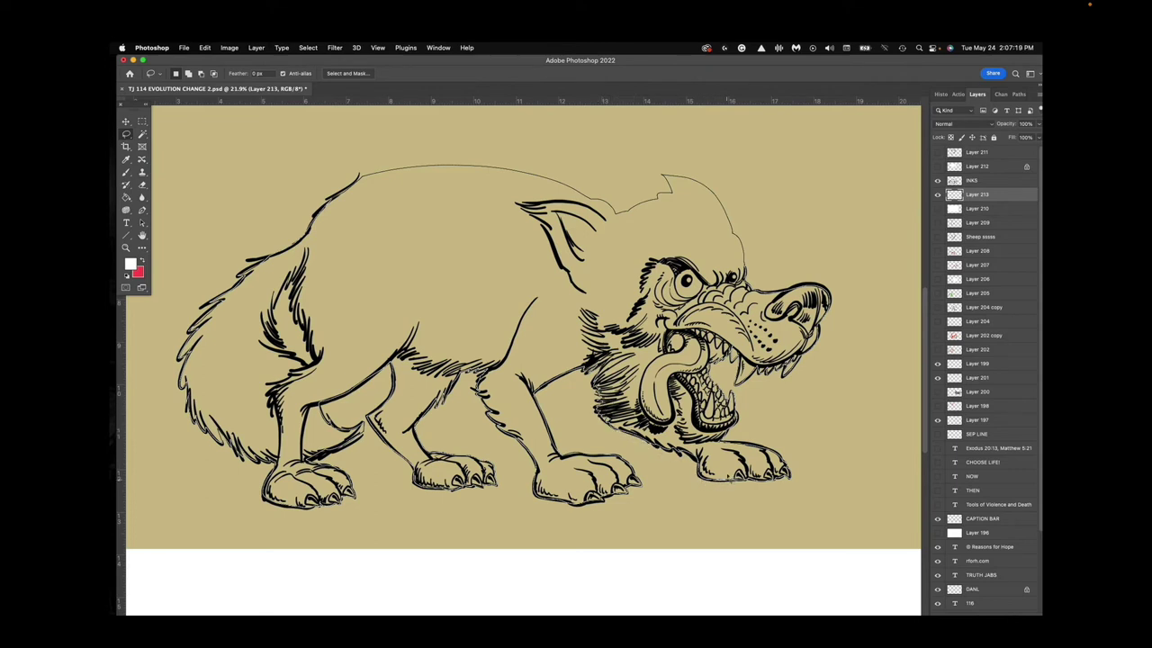
Fill the wolf selection on Layer 213 with bright red.
left_click(131, 264)
left_click(367, 197)
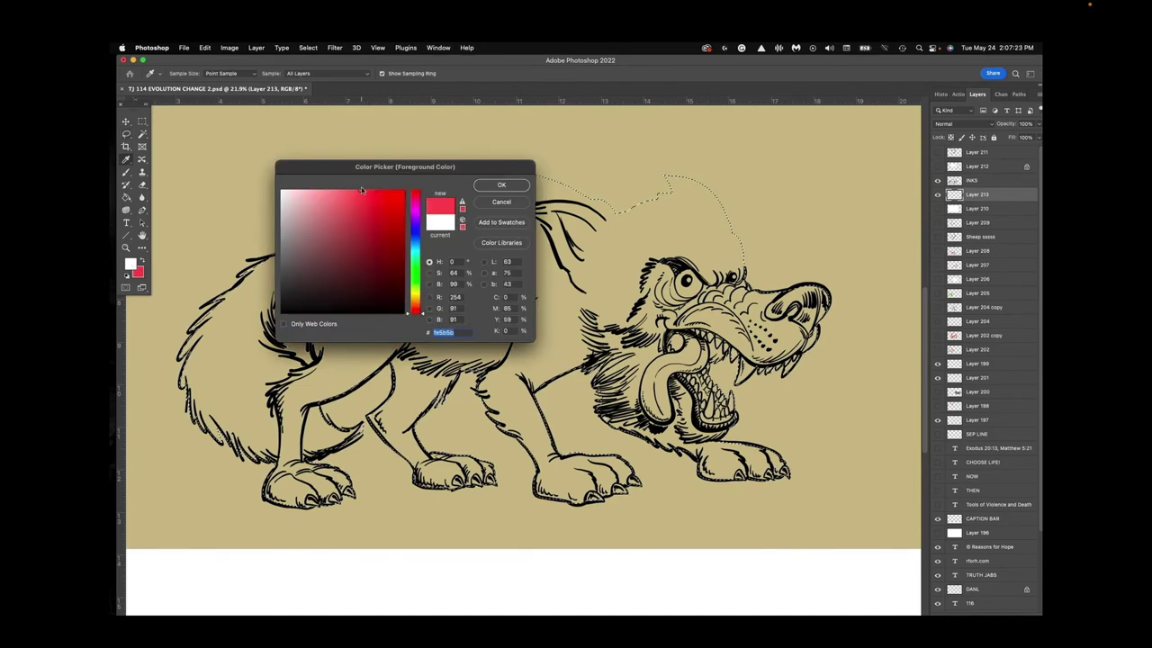
left_click(501, 184)
left_click(126, 197)
left_click(453, 308)
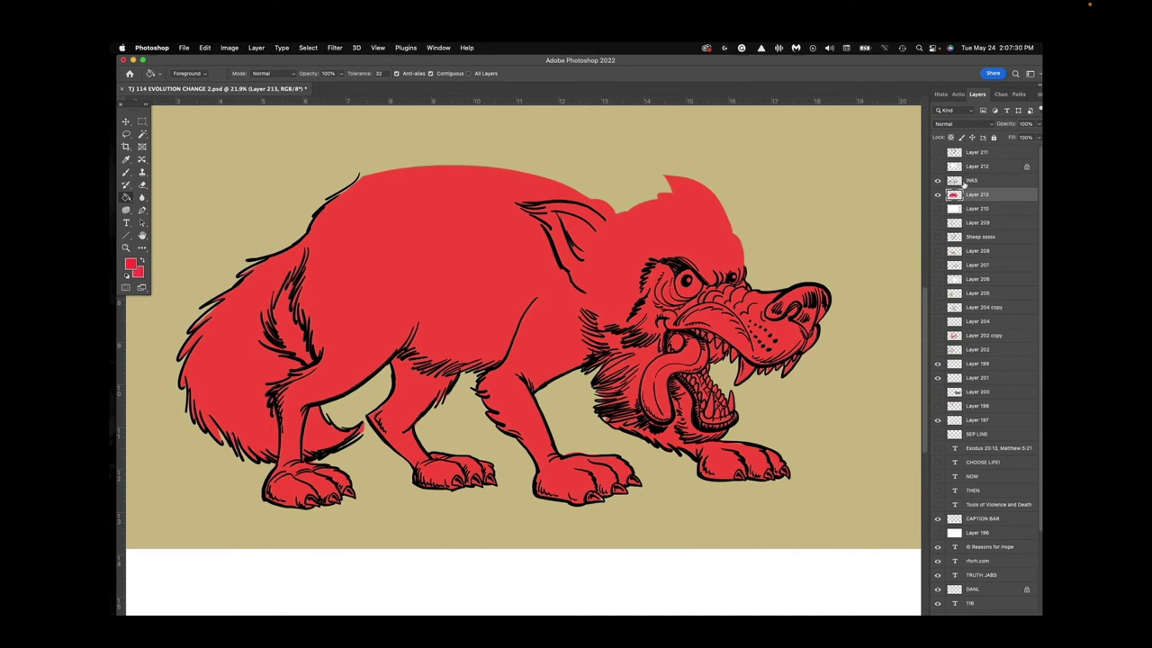
Touch up the red fill's edges along the wolf's back and tail, and clean up the stray red near the tail tip.
left_click(127, 172)
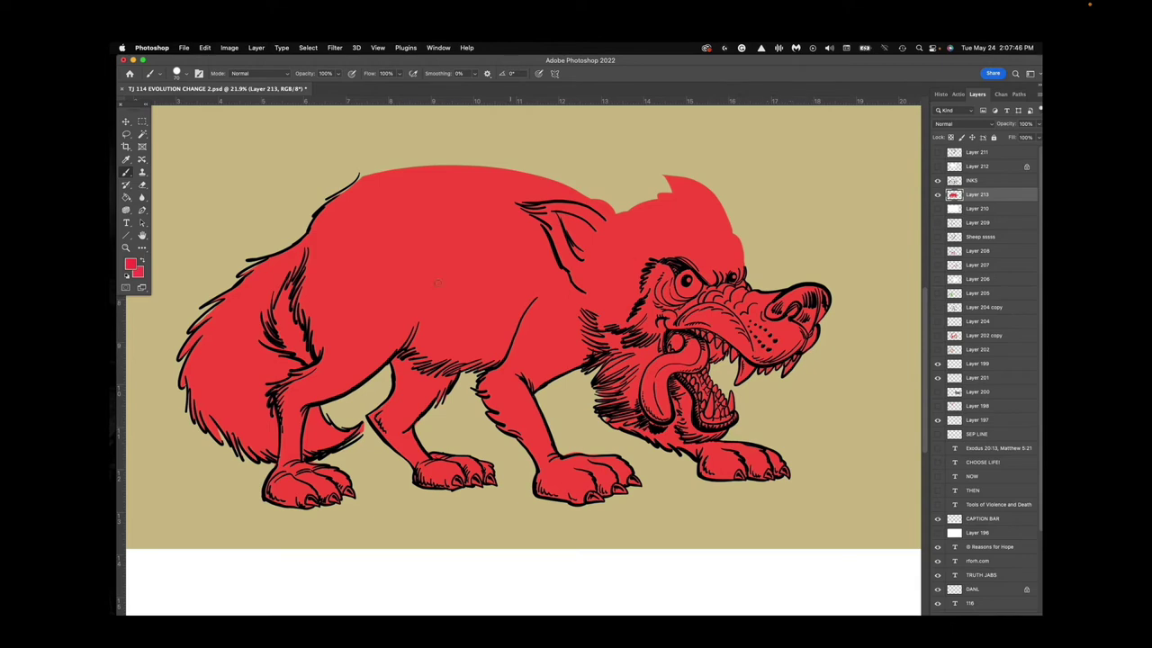
left_click_drag(330, 196, 371, 175)
left_click_drag(197, 325, 207, 312)
left_click_drag(363, 432, 328, 451)
key("l")
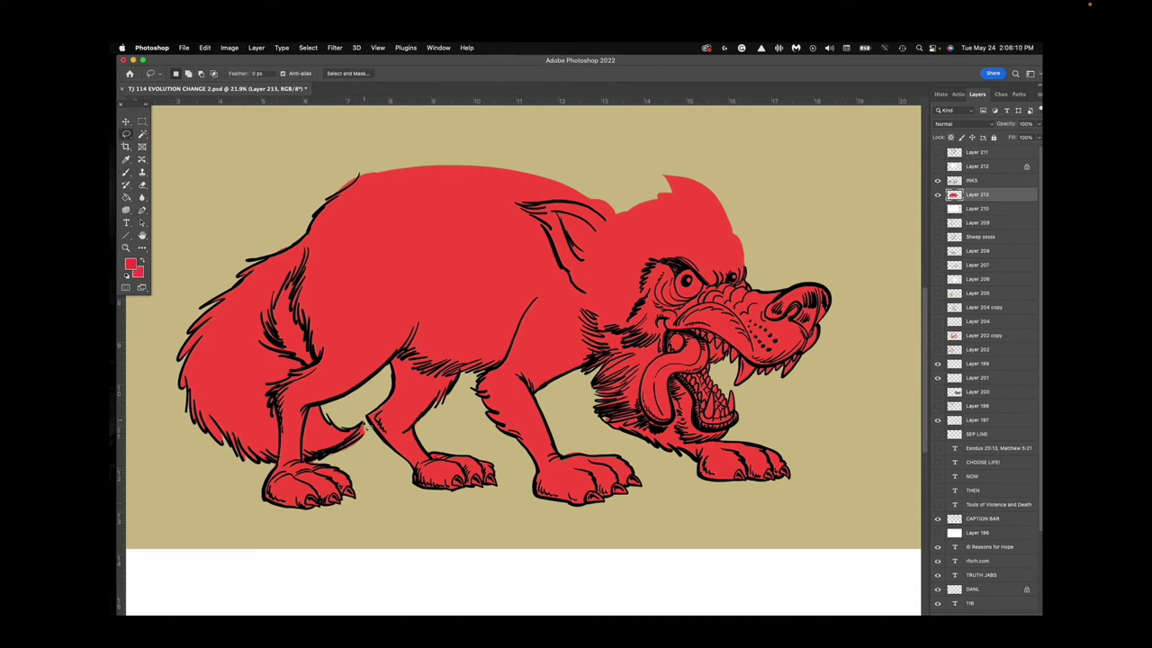
mouse_move(362, 444)
left_mouse_down()
mouse_move(373, 423)
mouse_move(345, 454)
left_mouse_up()
key("d")
key("ctrl+d")
Lock the transparent pixels of Layer 213 and refill the red wolf shape with dark grey #434343.
key("b")
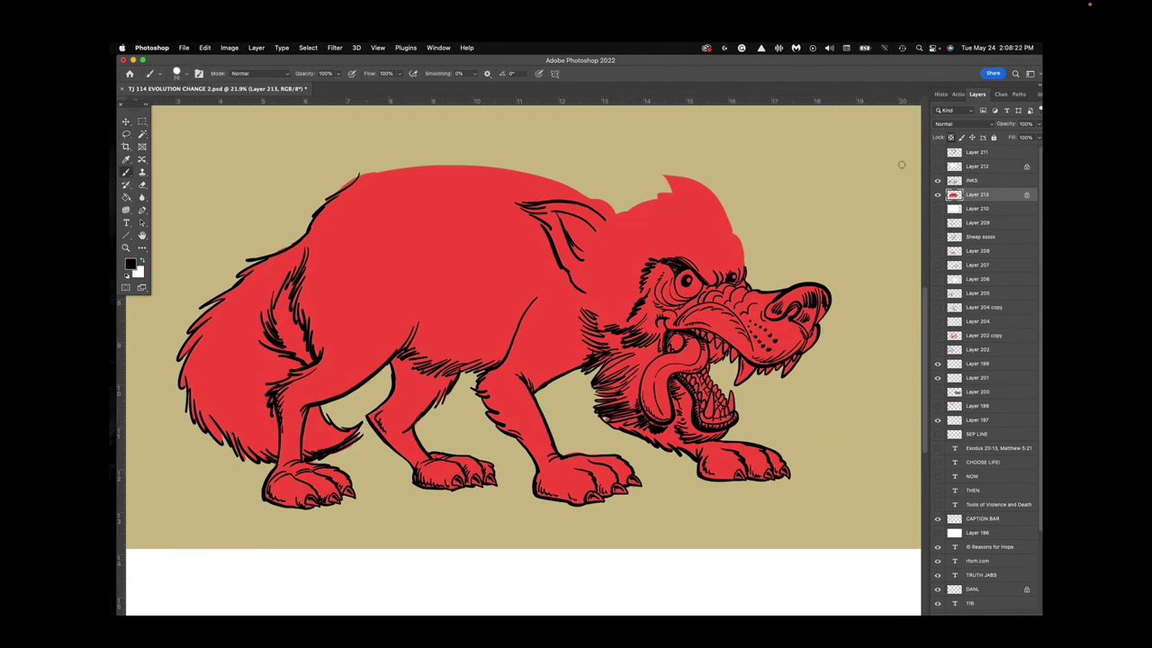
left_click(132, 264)
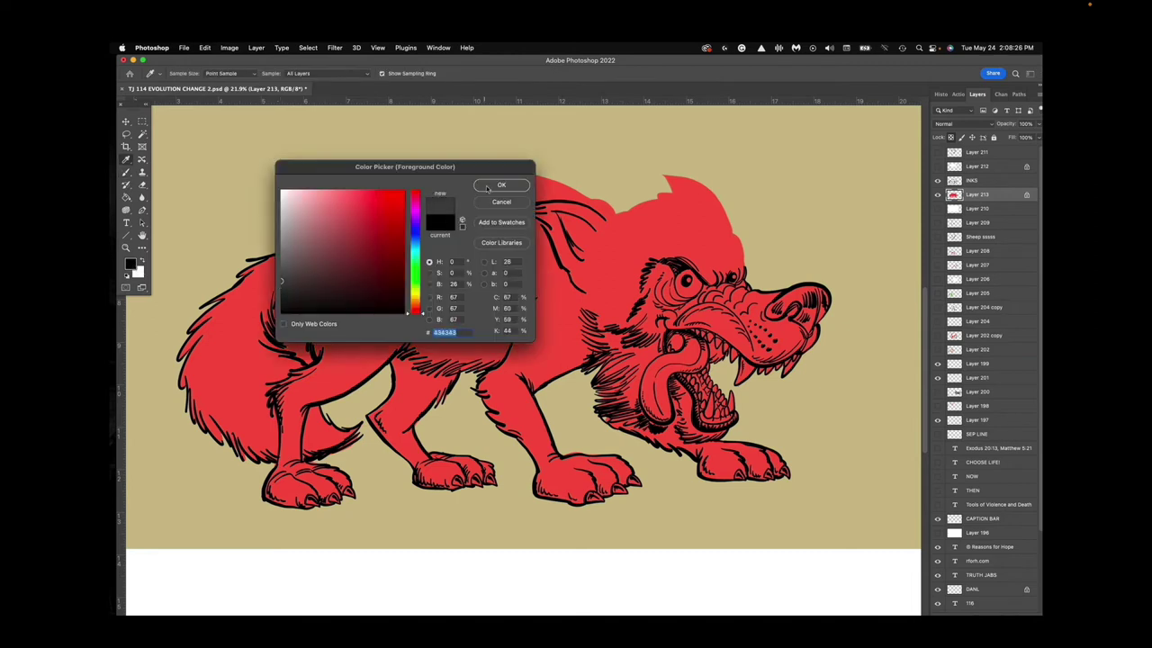
key("Escape")
left_click(126, 197)
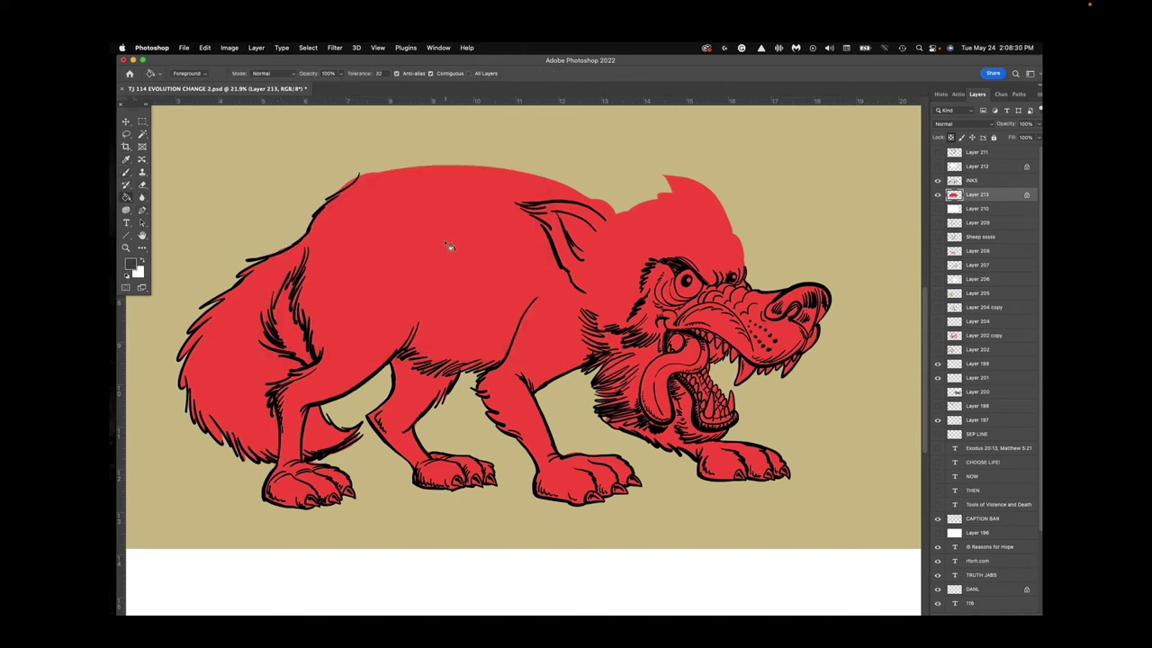
left_click(447, 243)
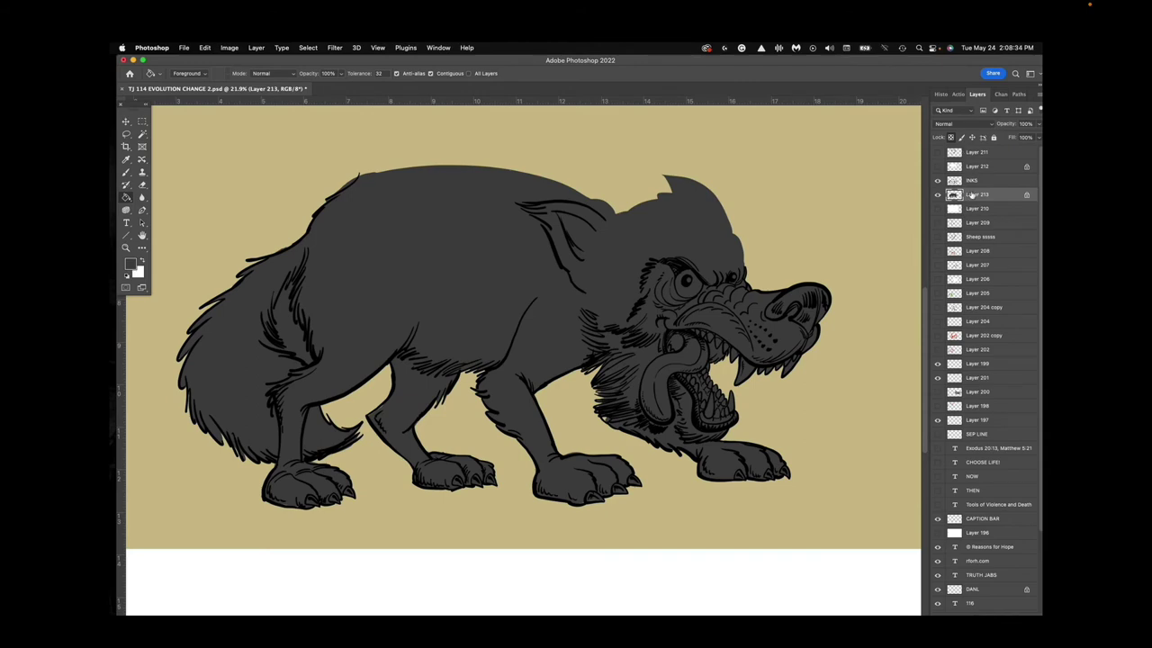
Add a layer named EYES TEETH WOLF above Layer 213 and make white the foreground colour.
key("super+shift+alt+n")
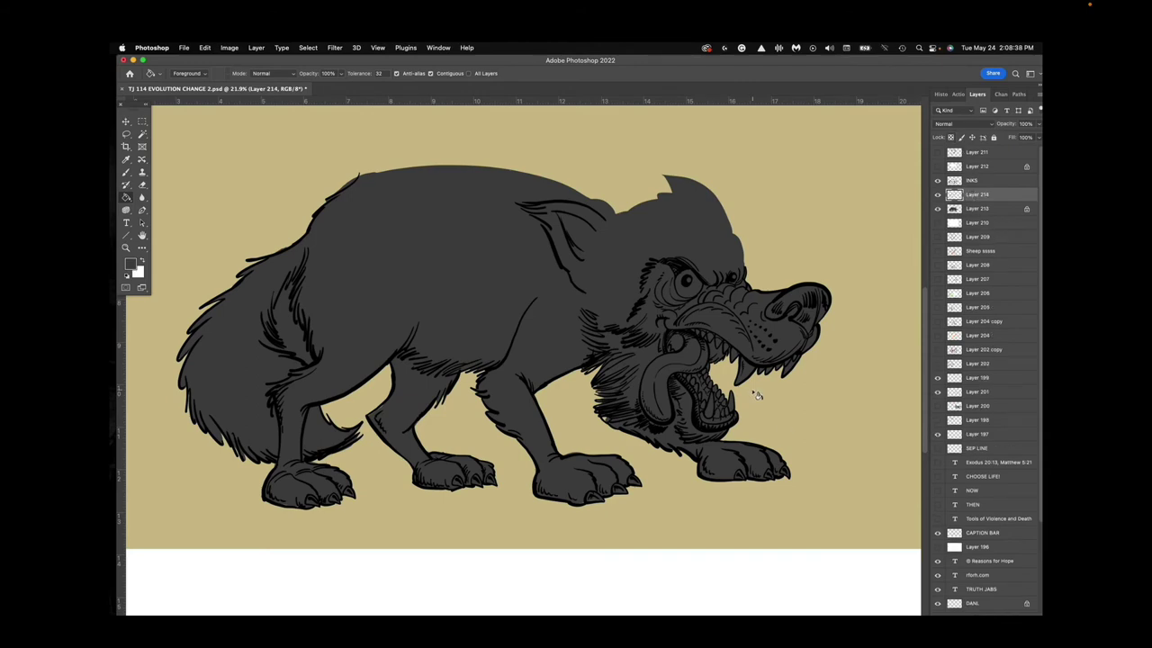
left_click(127, 249)
left_click_drag(759, 390, 676, 488)
key("x")
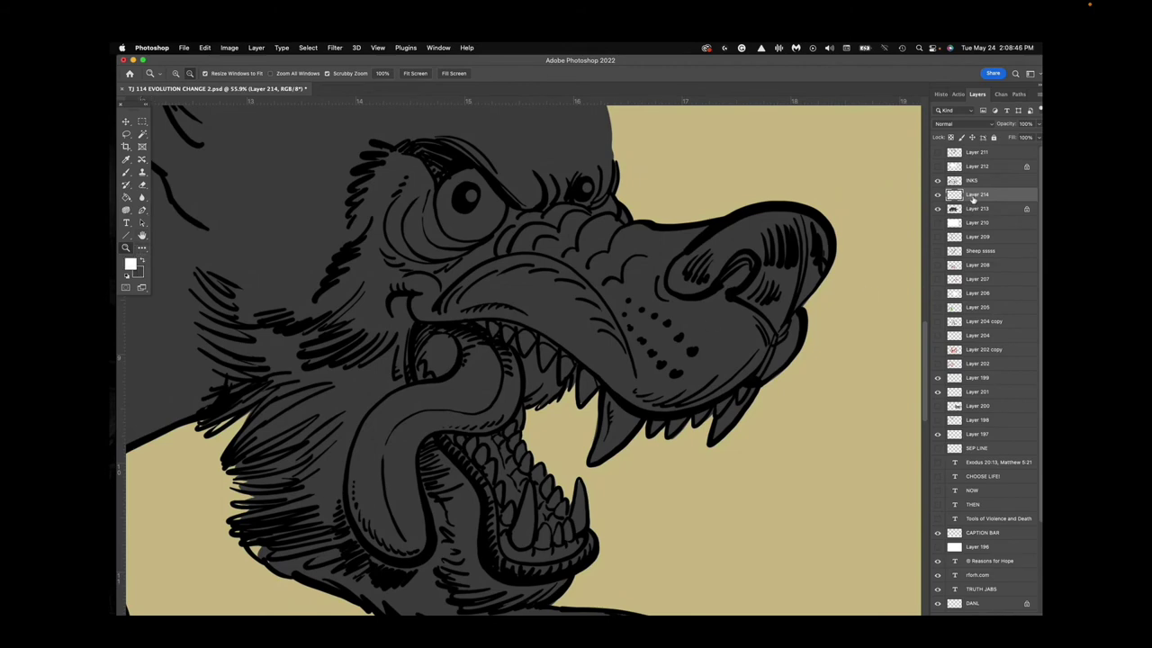
type("EYES TEETH WOLF")
key("Return")
Paint the whites of both wolf eyes on the EYES TEETH WOLF layer.
left_click(126, 172)
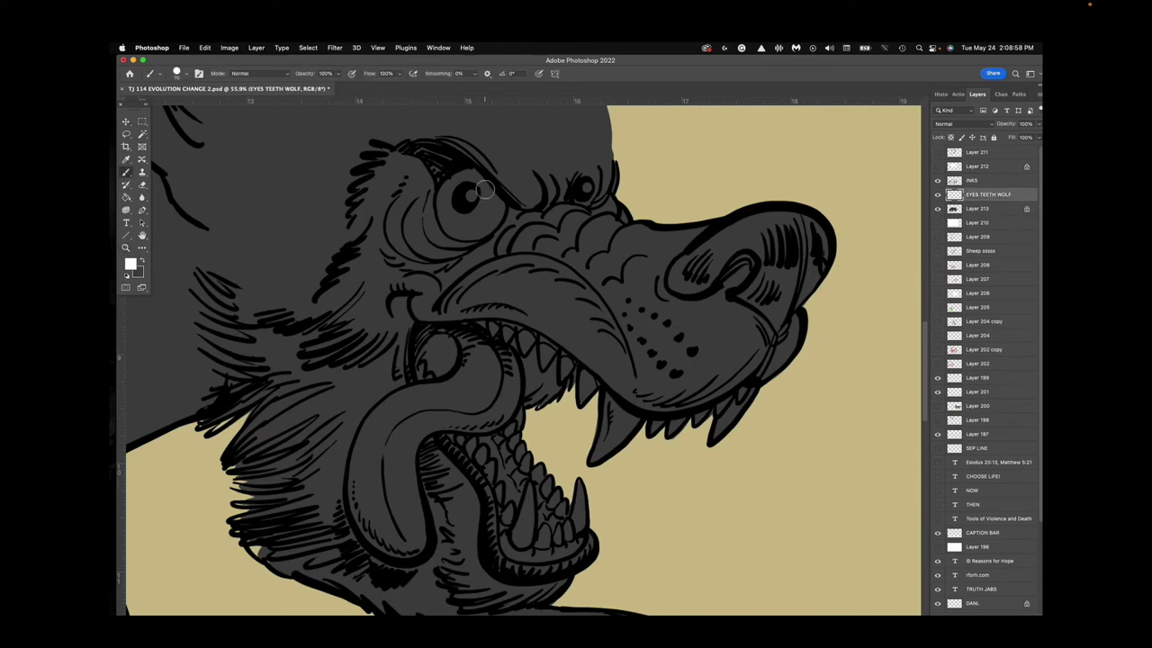
mouse_move(474, 173)
left_mouse_down()
mouse_move(443, 209)
mouse_move(461, 234)
mouse_move(483, 231)
mouse_move(499, 204)
mouse_move(473, 189)
mouse_move(455, 211)
mouse_move(486, 205)
left_mouse_up()
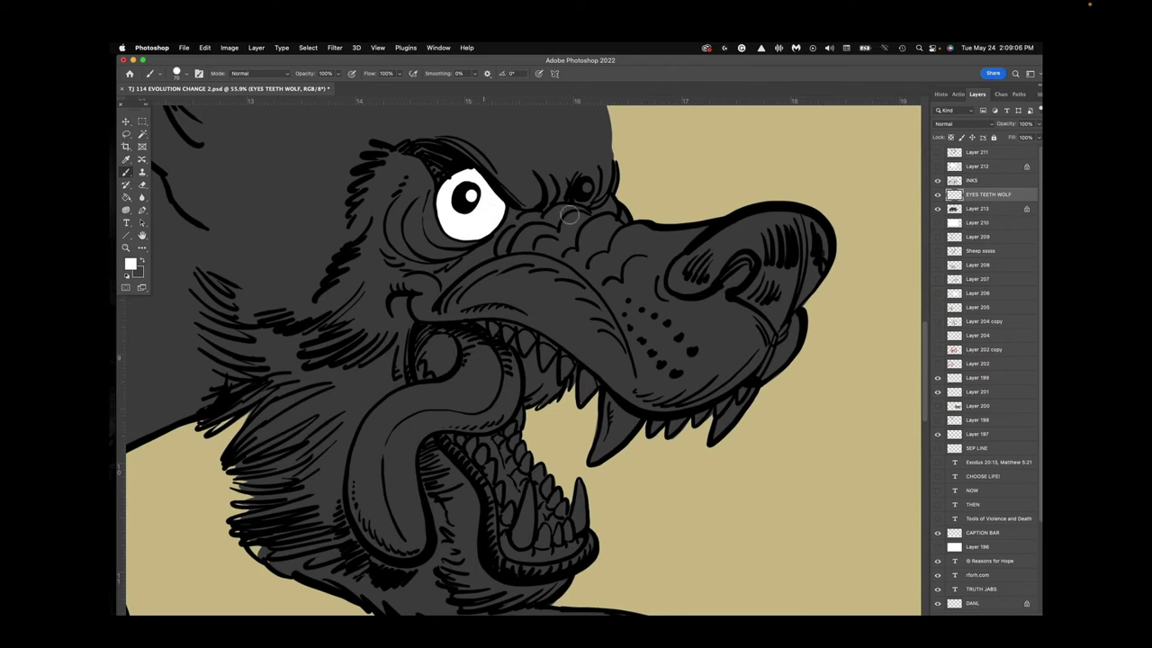
mouse_move(586, 203)
left_mouse_down()
mouse_move(574, 190)
mouse_move(587, 173)
mouse_move(594, 186)
mouse_move(582, 193)
left_mouse_up()
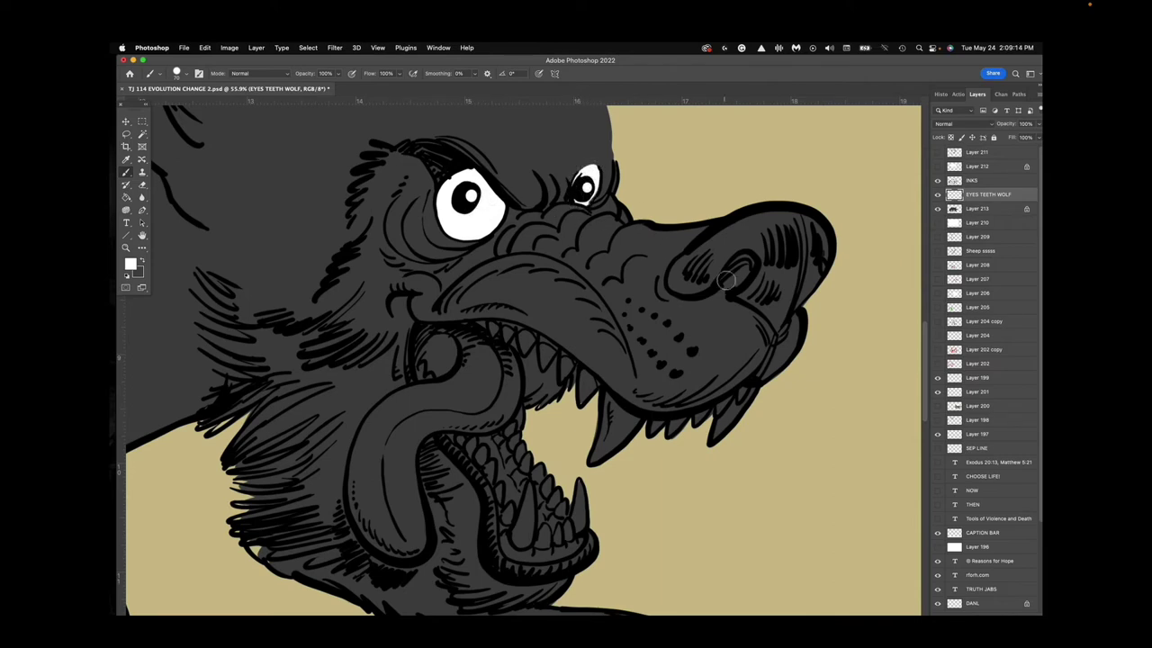
Paint the wolf's nose near-black, #1b1b1b, on the EYES TEETH WOLF layer.
left_click(131, 264)
left_click(252, 298)
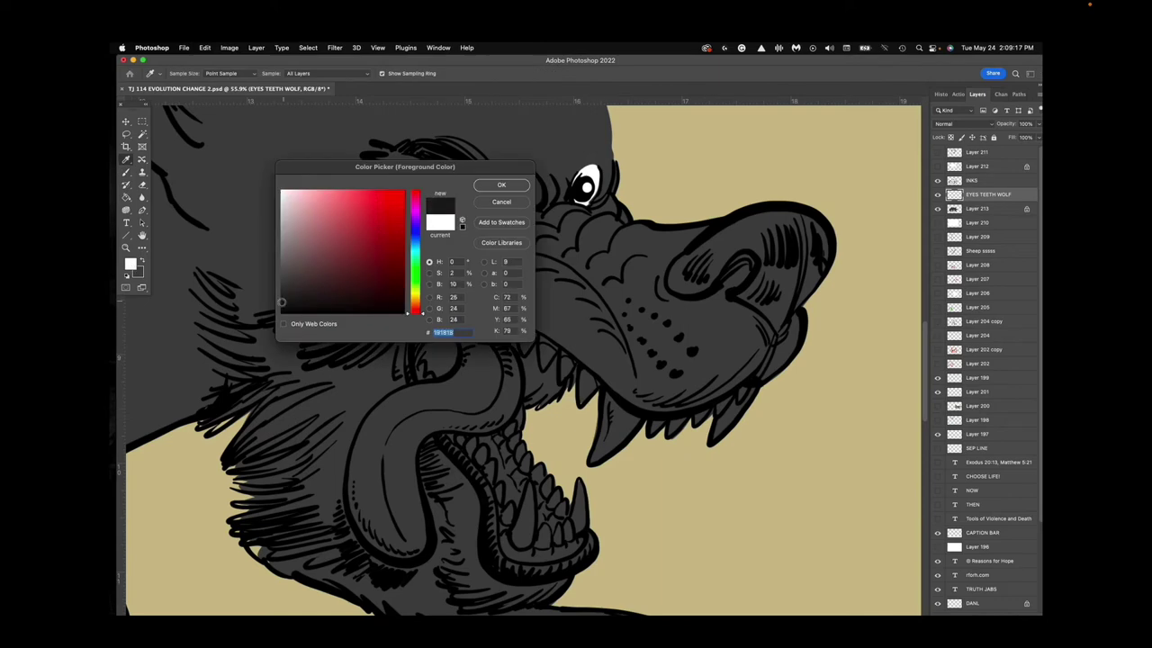
left_click(501, 184)
mouse_move(770, 214)
left_mouse_down()
mouse_move(675, 272)
mouse_move(686, 287)
mouse_move(742, 243)
mouse_move(760, 261)
mouse_move(747, 258)
mouse_move(760, 279)
mouse_move(745, 295)
mouse_move(777, 330)
mouse_move(822, 250)
mouse_move(800, 218)
mouse_move(761, 238)
mouse_move(788, 295)
mouse_move(782, 243)
left_mouse_up()
Switch the foreground back to white and paint the wolf's upper teeth, lower teeth and tongue.
left_click(131, 262)
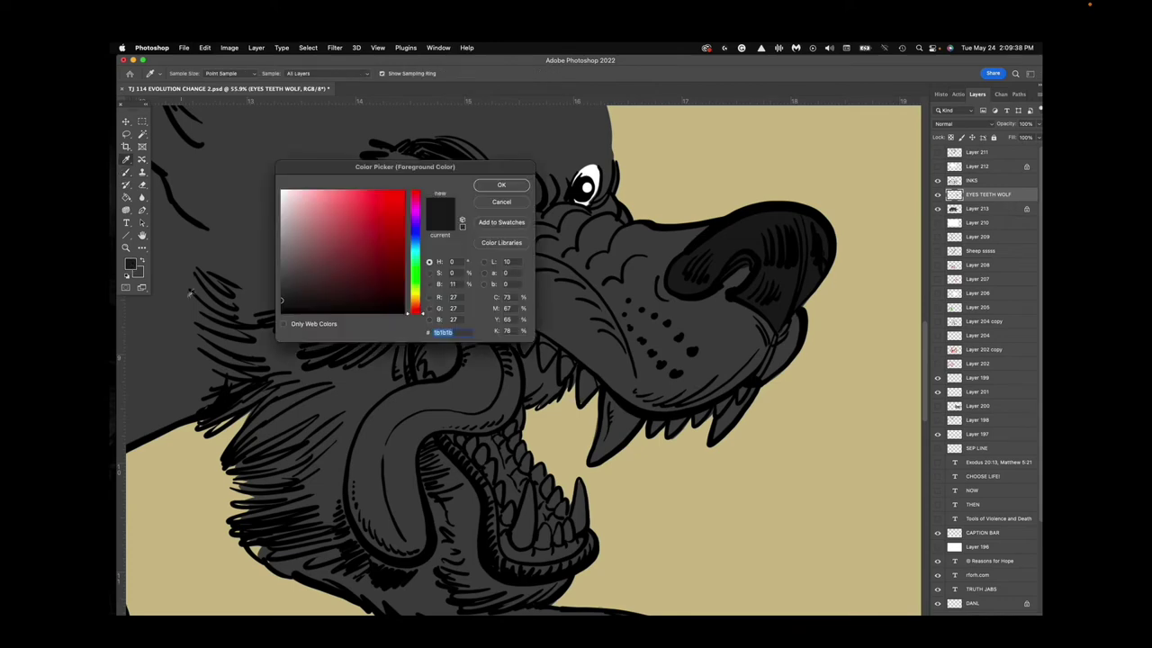
key("Return")
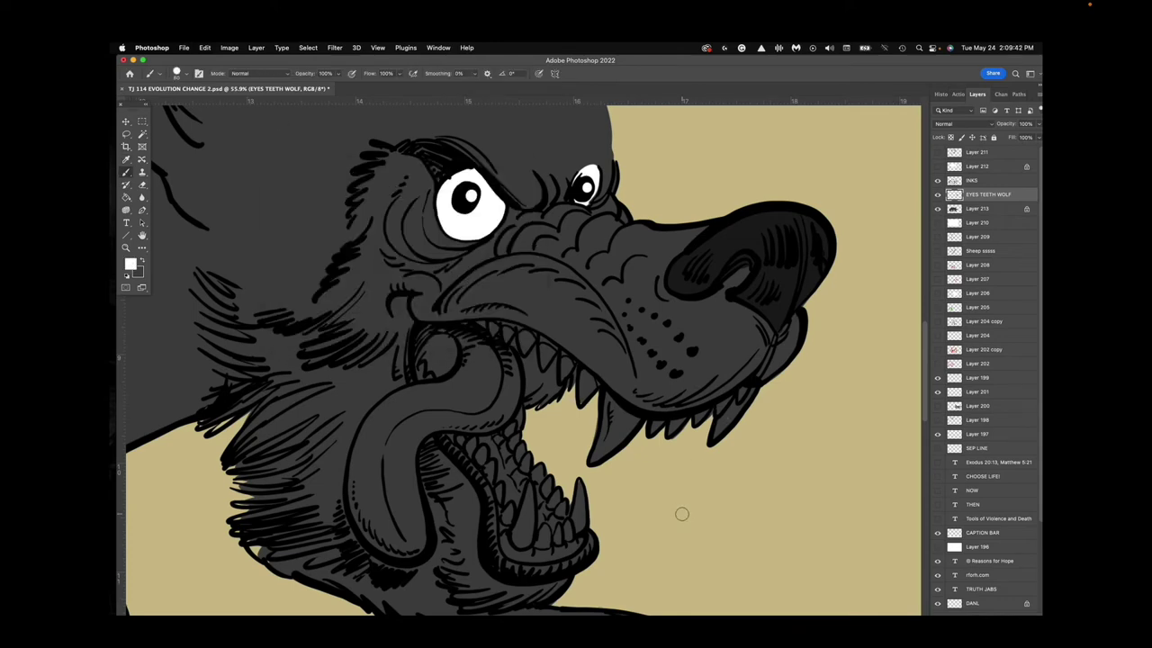
mouse_move(718, 407)
left_mouse_down()
mouse_move(714, 435)
mouse_move(749, 389)
mouse_move(716, 431)
mouse_move(717, 410)
mouse_move(654, 424)
mouse_move(608, 398)
mouse_move(592, 461)
mouse_move(624, 415)
mouse_move(616, 423)
mouse_move(583, 372)
mouse_move(589, 383)
mouse_move(592, 366)
mouse_move(566, 372)
mouse_move(559, 352)
mouse_move(543, 363)
mouse_move(544, 340)
mouse_move(557, 344)
mouse_move(527, 345)
mouse_move(493, 325)
left_mouse_up()
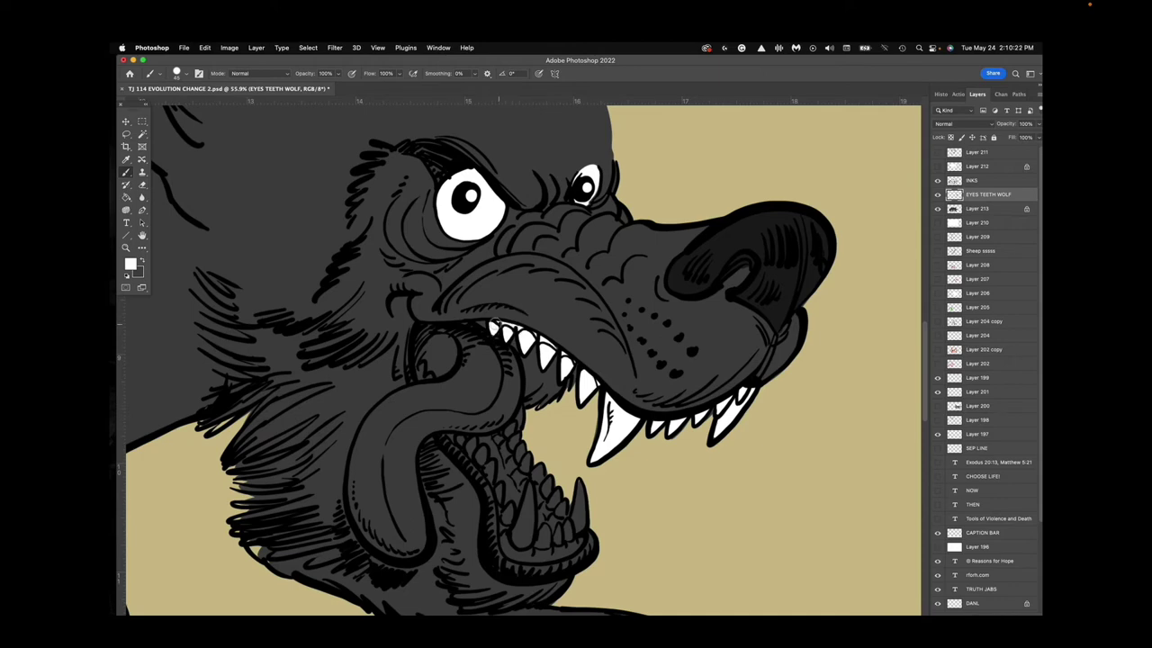
mouse_move(581, 484)
left_mouse_down()
mouse_move(568, 537)
mouse_move(522, 544)
mouse_move(482, 453)
left_mouse_up()
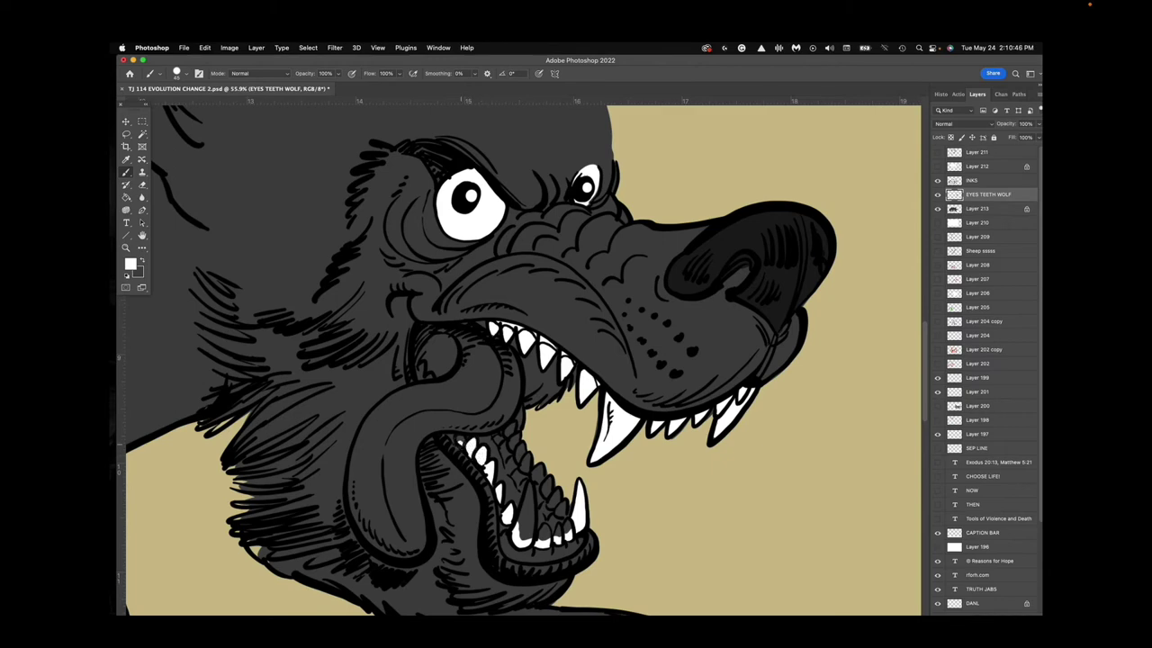
mouse_move(520, 512)
left_mouse_down()
mouse_move(520, 526)
mouse_move(531, 493)
mouse_move(539, 540)
mouse_move(567, 522)
mouse_move(513, 425)
left_mouse_up()
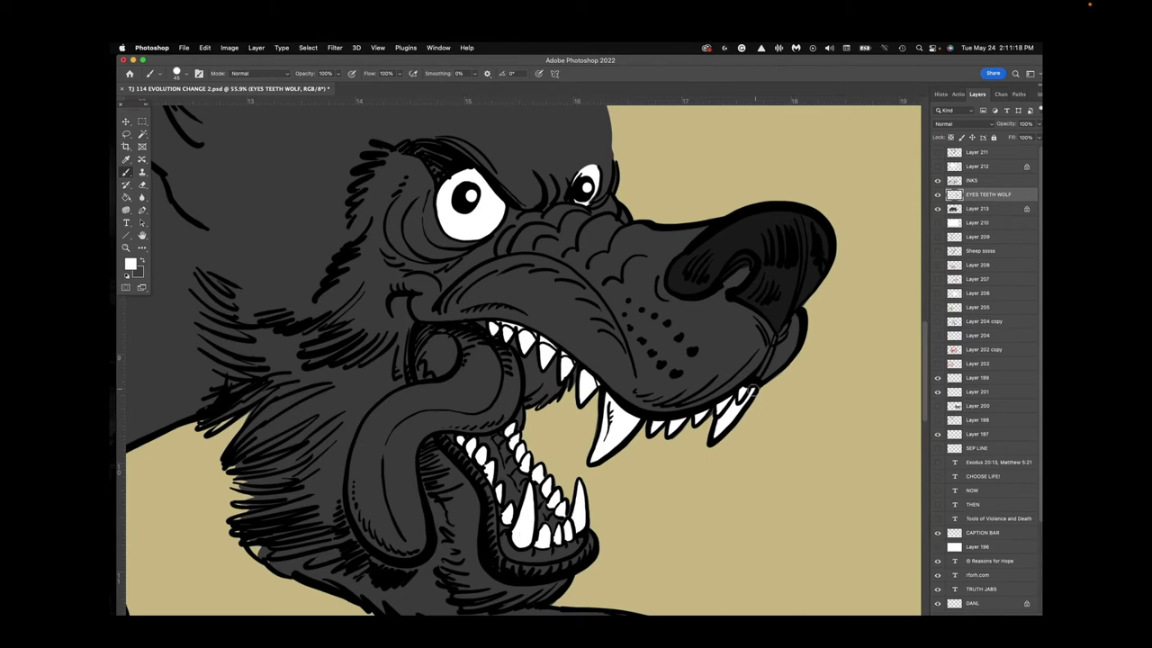
mouse_move(436, 331)
left_mouse_down()
mouse_move(466, 348)
mouse_move(447, 385)
mouse_move(400, 400)
mouse_move(362, 432)
mouse_move(352, 504)
mouse_move(387, 554)
mouse_move(423, 539)
mouse_move(410, 468)
mouse_move(445, 425)
mouse_move(504, 416)
mouse_move(515, 387)
mouse_move(508, 357)
mouse_move(466, 331)
mouse_move(498, 372)
mouse_move(494, 386)
mouse_move(459, 396)
mouse_move(493, 403)
mouse_move(396, 436)
mouse_move(458, 388)
mouse_move(371, 486)
mouse_move(362, 464)
mouse_move(423, 405)
mouse_move(389, 547)
mouse_move(378, 499)
mouse_move(400, 437)
mouse_move(413, 540)
mouse_move(406, 522)
left_mouse_up()
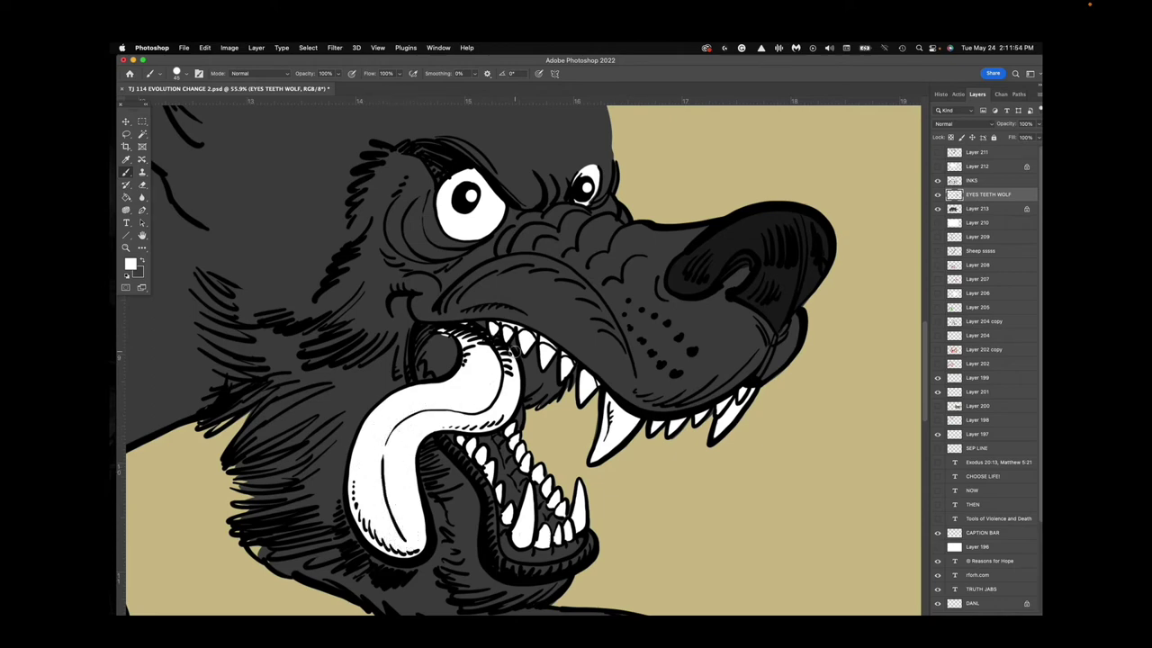
Paint the claws of the wolf's two front paws white.
scroll(565, 499, "down", 10)
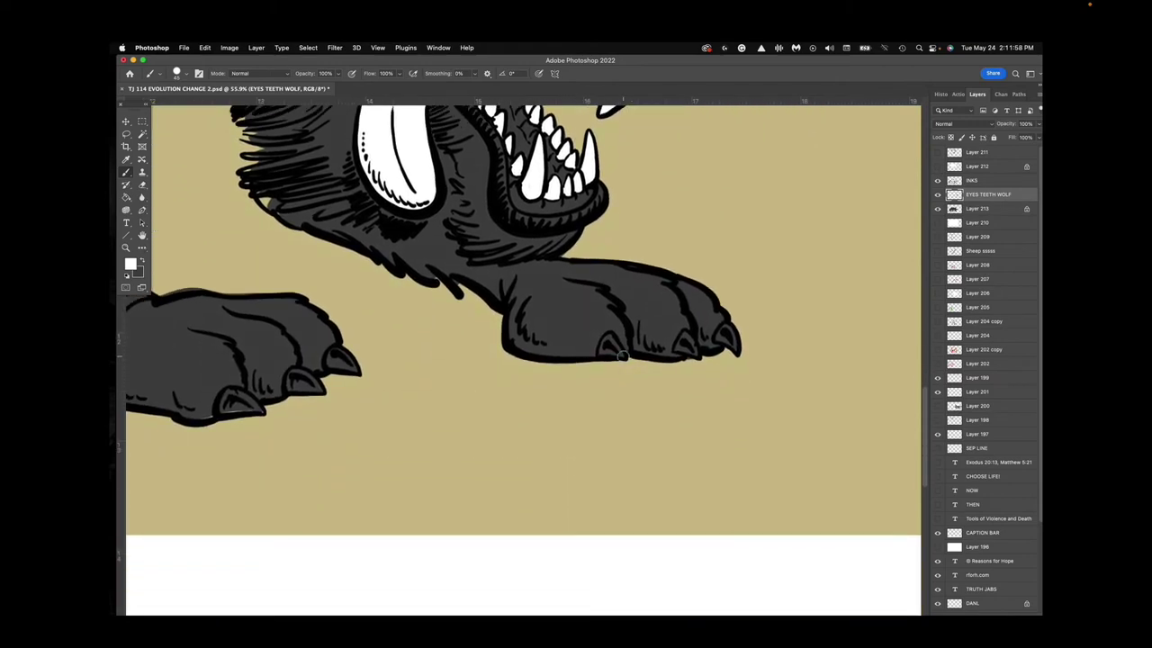
left_click_drag(601, 352, 612, 350)
mouse_move(684, 353)
left_mouse_down()
mouse_move(721, 338)
mouse_move(734, 348)
left_mouse_up()
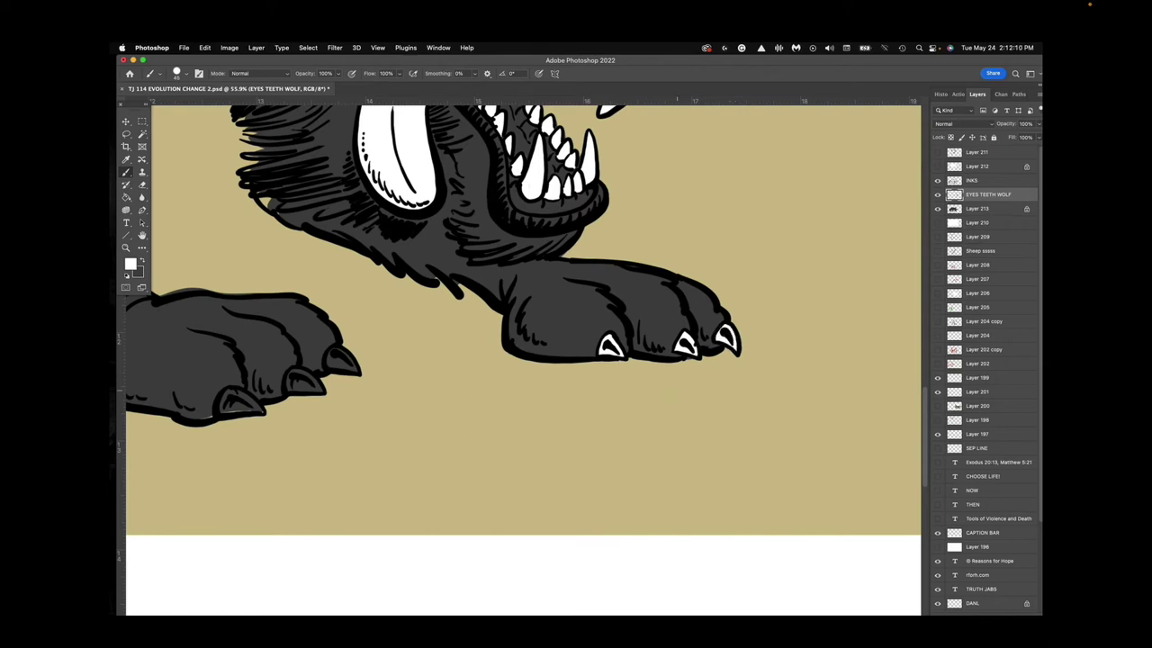
mouse_move(542, 426)
left_mouse_down()
mouse_move(772, 444)
mouse_move(893, 438)
left_mouse_up()
mouse_move(616, 423)
left_mouse_down()
mouse_move(579, 423)
mouse_move(599, 411)
mouse_move(610, 420)
mouse_move(648, 393)
mouse_move(673, 397)
mouse_move(686, 369)
mouse_move(704, 372)
left_mouse_up()
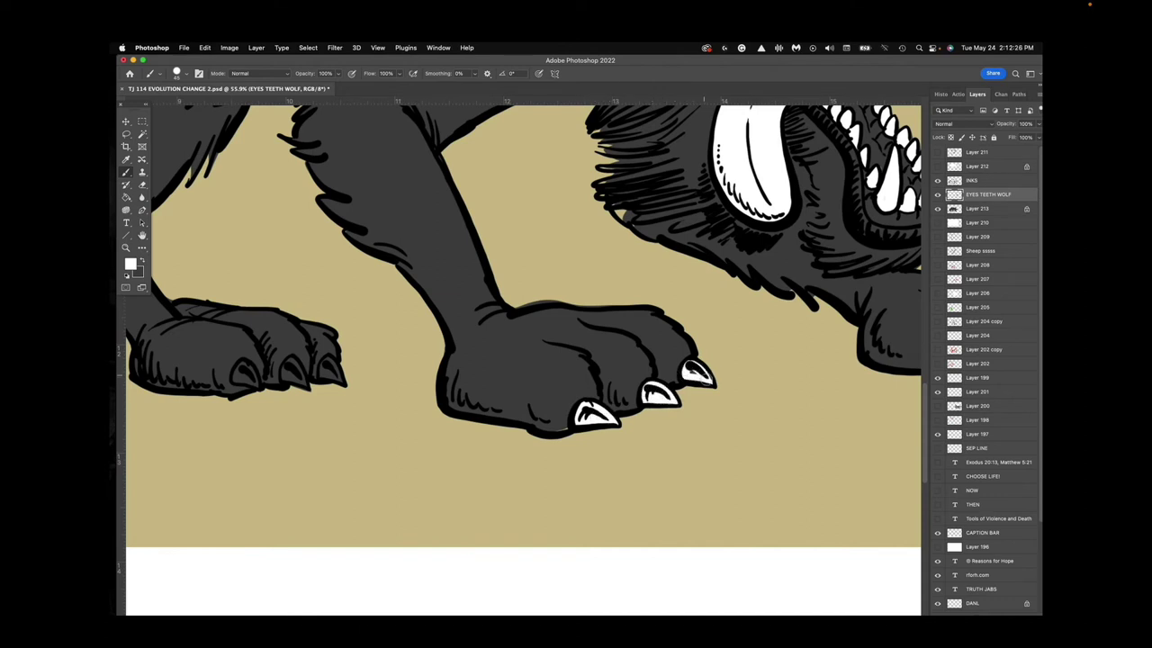
Paint the claws of the wolf's two hind paws white, redoing any unsatisfactory strokes.
left_click_drag(451, 478, 718, 488)
mouse_move(645, 408)
left_mouse_down()
mouse_move(628, 401)
mouse_move(636, 396)
mouse_move(586, 402)
mouse_move(598, 392)
left_mouse_up()
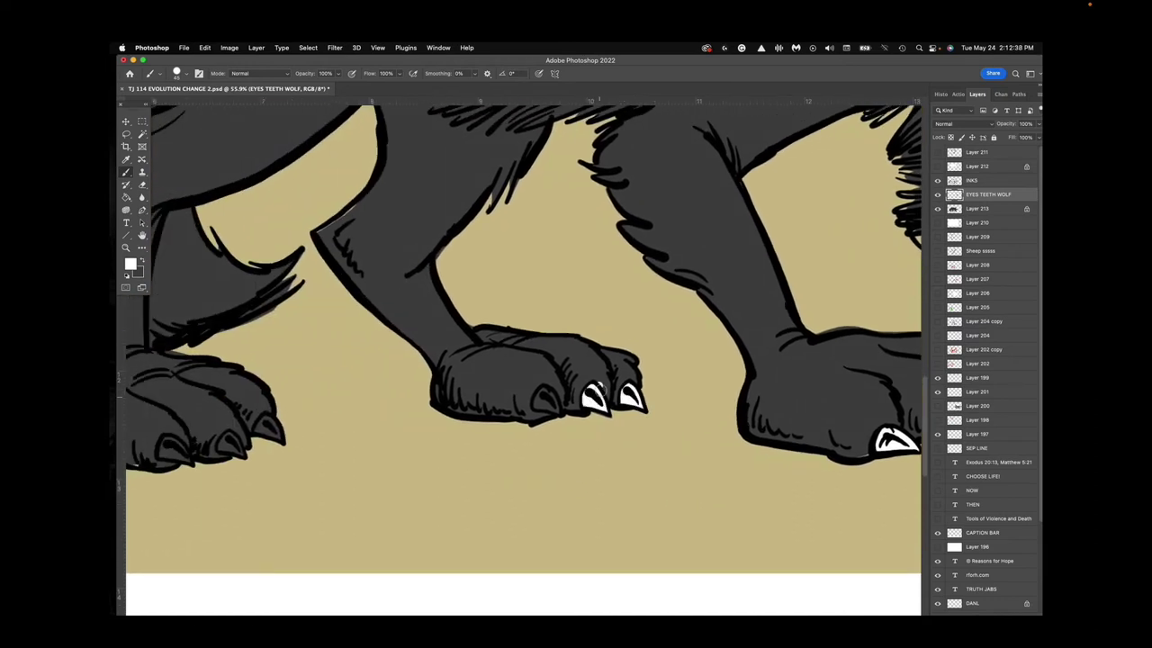
key("super+z")
key("super+z")
mouse_move(608, 413)
left_mouse_down()
mouse_move(590, 393)
mouse_move(607, 407)
mouse_move(540, 393)
mouse_move(545, 403)
left_mouse_up()
left_click_drag(374, 450, 717, 459)
mouse_move(627, 449)
left_mouse_down()
mouse_move(604, 438)
mouse_move(619, 438)
mouse_move(567, 449)
mouse_move(583, 459)
mouse_move(509, 452)
mouse_move(532, 467)
left_mouse_up()
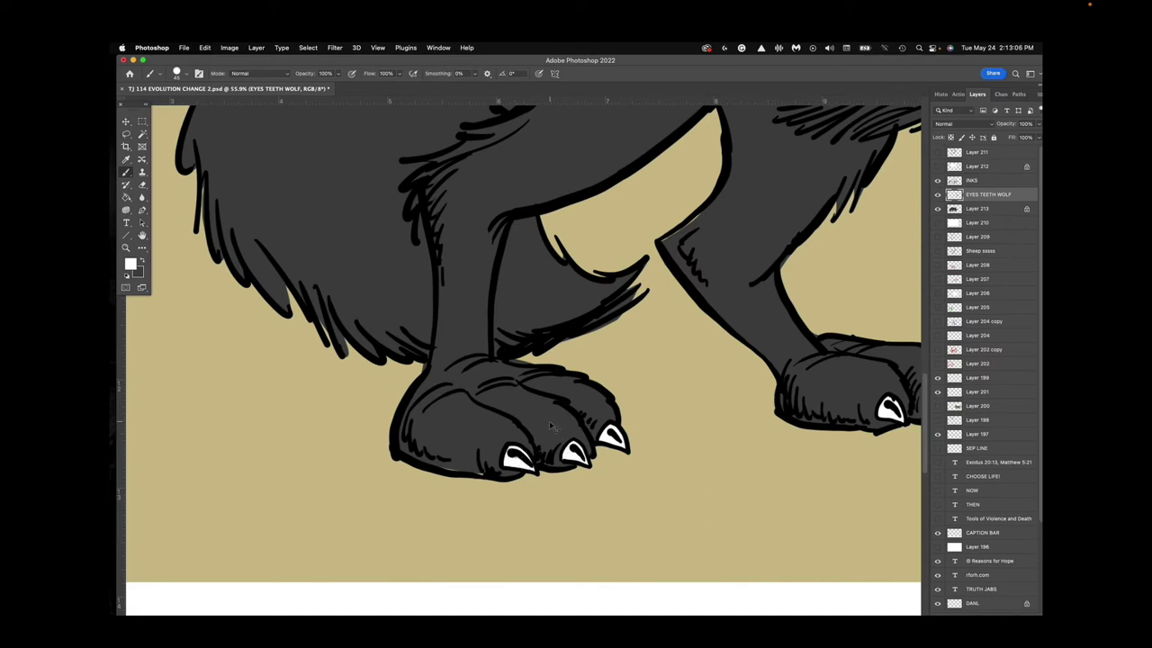
Make Layer 213 active, sample the wolf's dark grey and fill the unpainted gaps along its paws, legs and tail fur.
key("alt+bracketleft")
left_click(550, 421, "alt")
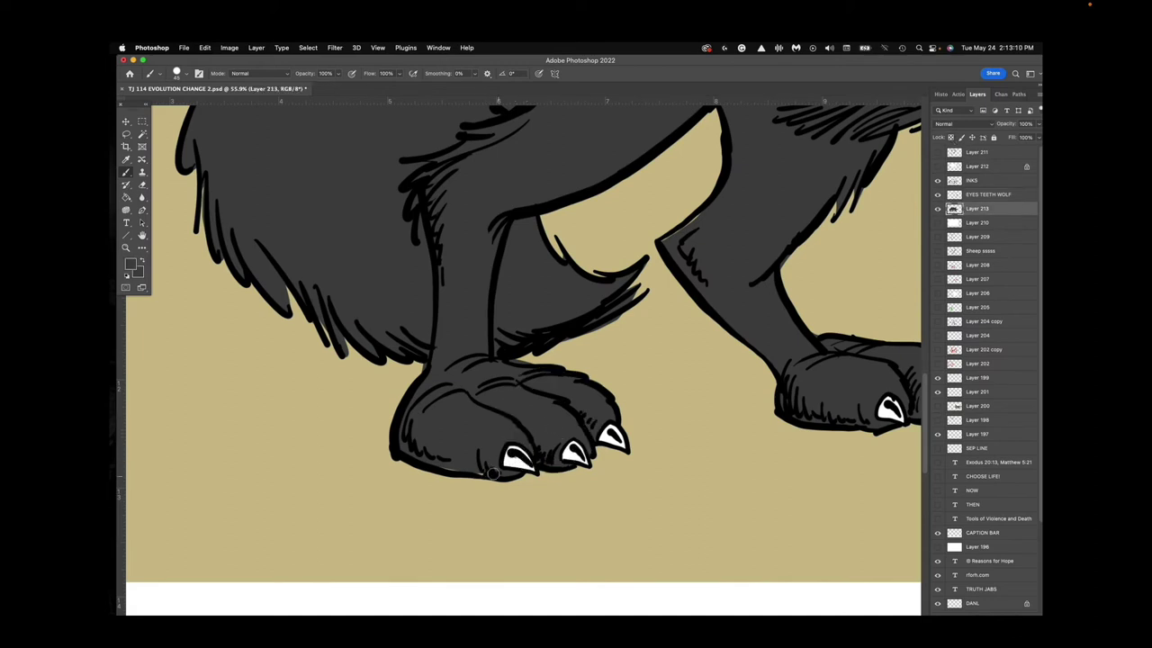
left_click_drag(797, 456, 537, 465)
left_click_drag(666, 489, 411, 471)
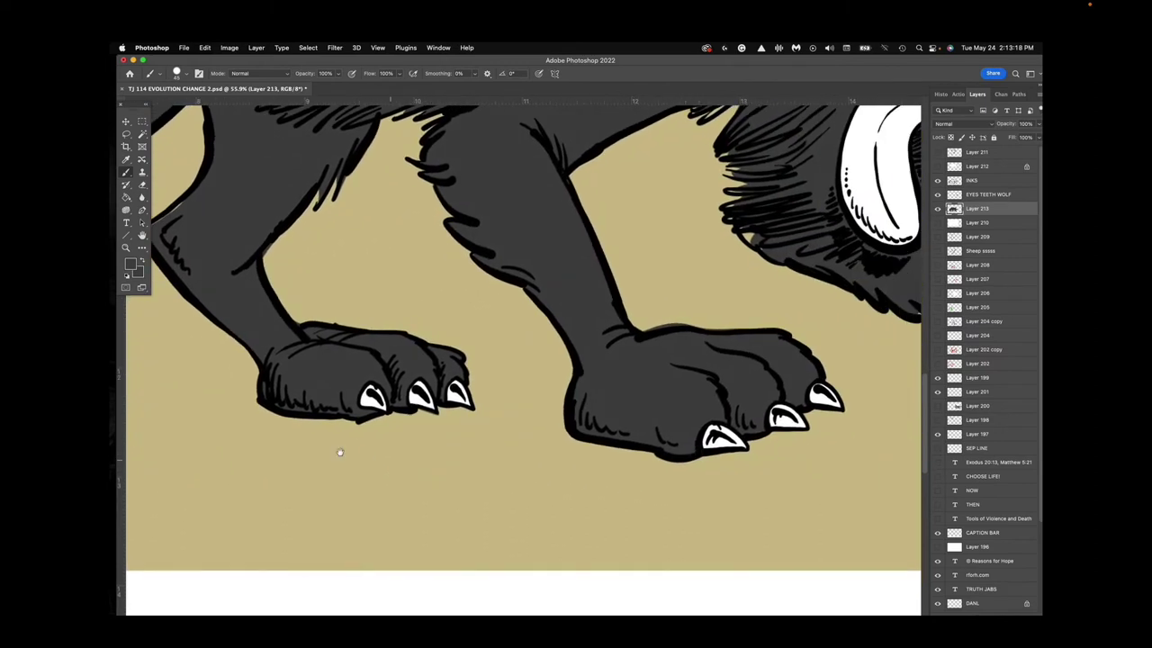
scroll(340, 452, "left", 10)
scroll(340, 451, "up", 3)
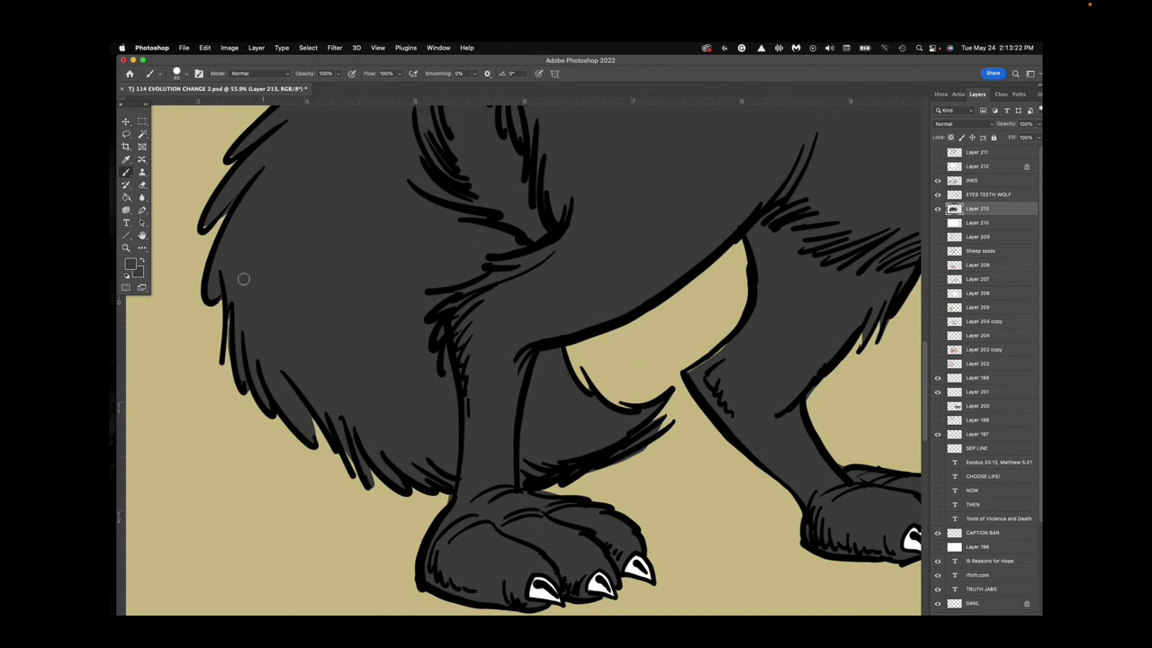
left_click(543, 410, "alt+super")
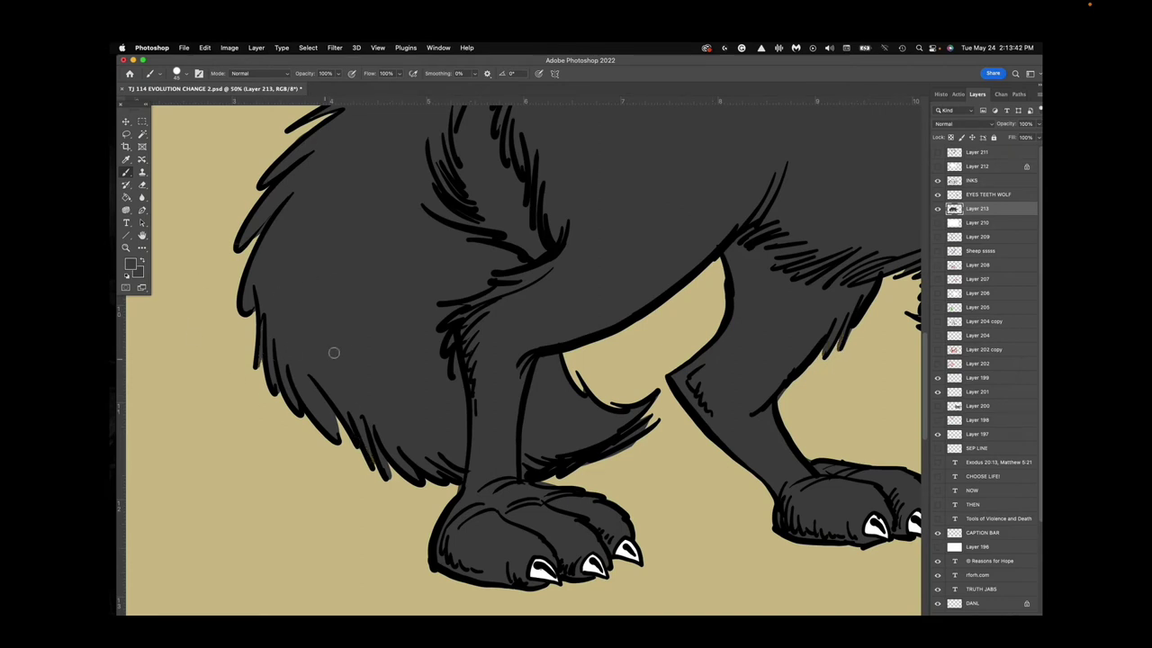
left_click_drag(588, 307, 558, 623)
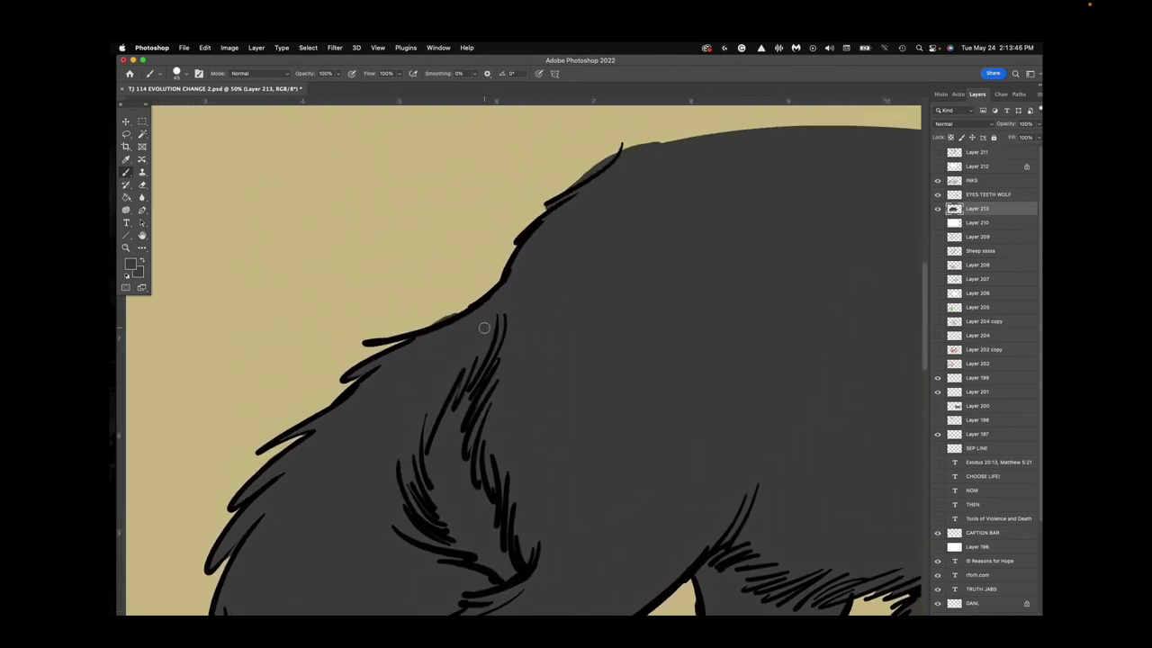
Lasso the gap between the wolf's tail and hind leg, delete its grey fill and deselect.
left_click(126, 247)
left_click_drag(474, 344, 423, 346)
left_click_drag(508, 363, 554, 383)
key("l")
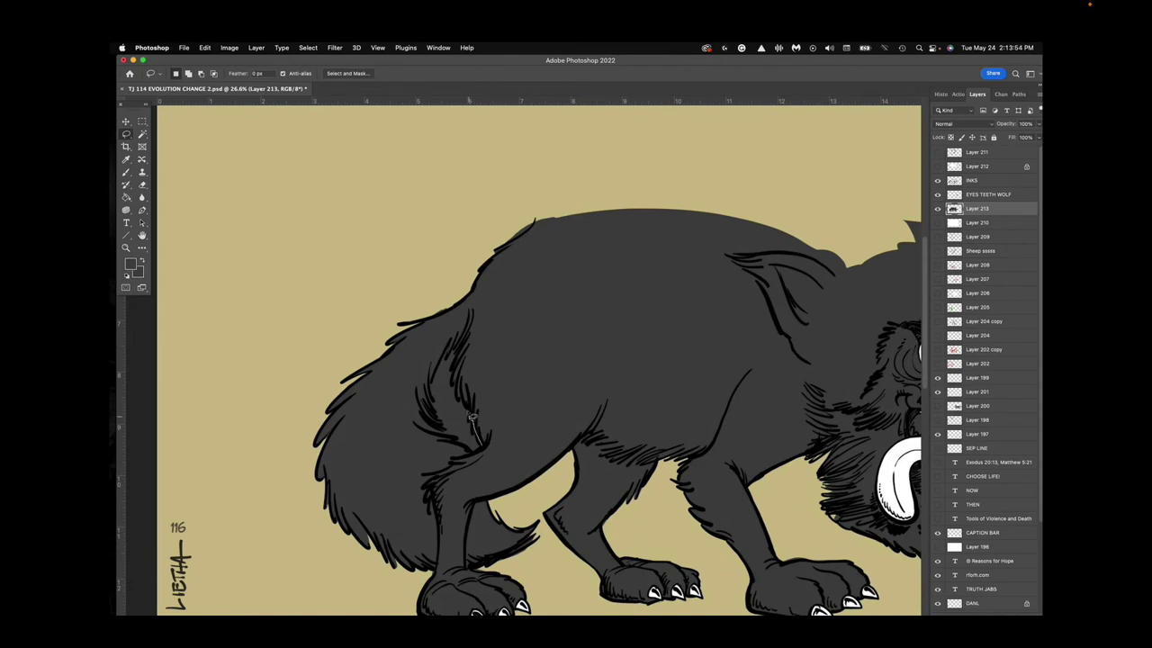
left_click_drag(455, 379, 454, 356)
left_click_drag(438, 406, 439, 419)
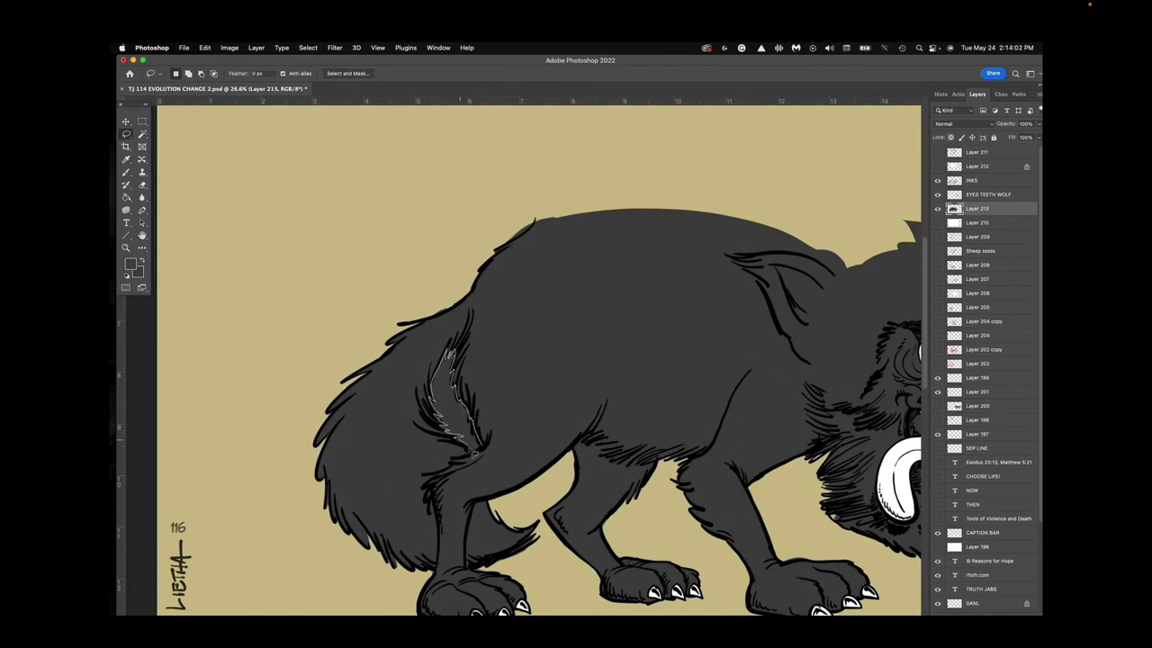
left_click_drag(475, 454, 483, 452)
key("Delete")
key("super+d")
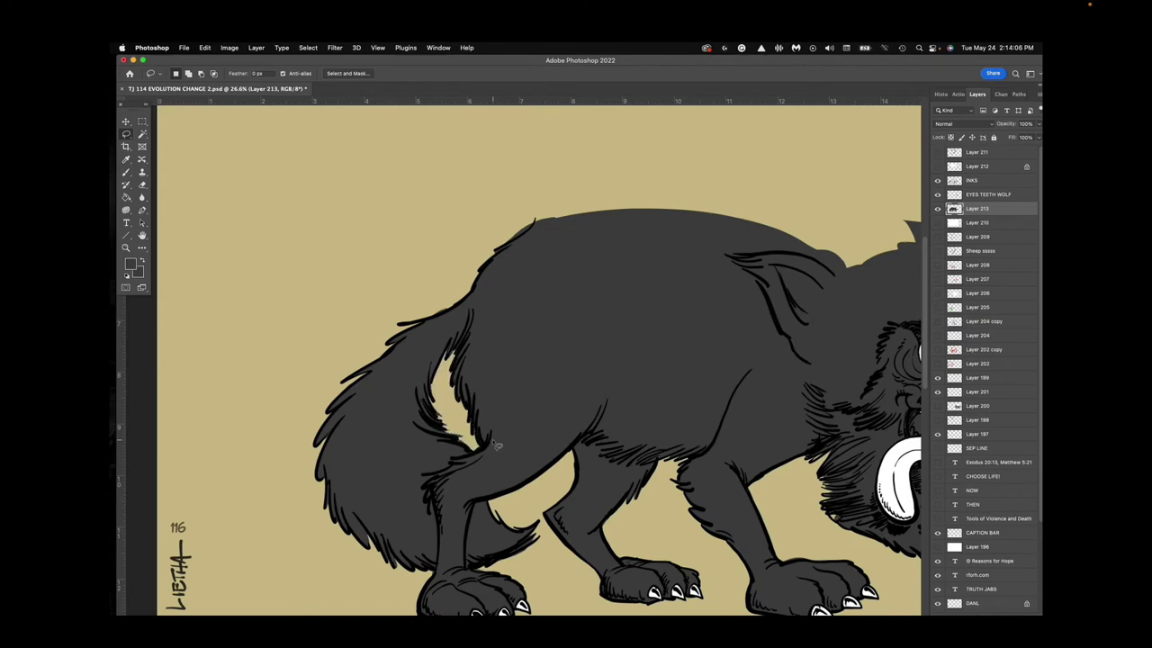
Lock the transparent pixels of Layer 213 and set the foreground colour to a darker grey, #2d2c2c.
key("z")
left_click_drag(681, 408, 660, 437)
scroll(659, 437, "up", 2)
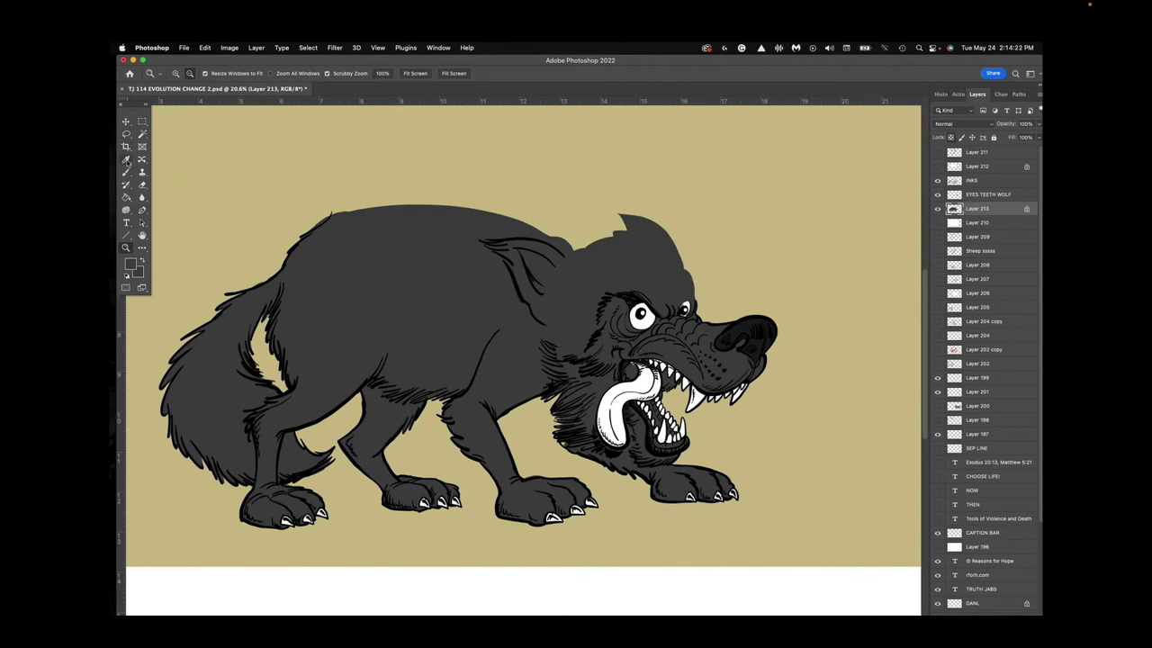
left_click(126, 160)
left_click(132, 264)
left_click(284, 292)
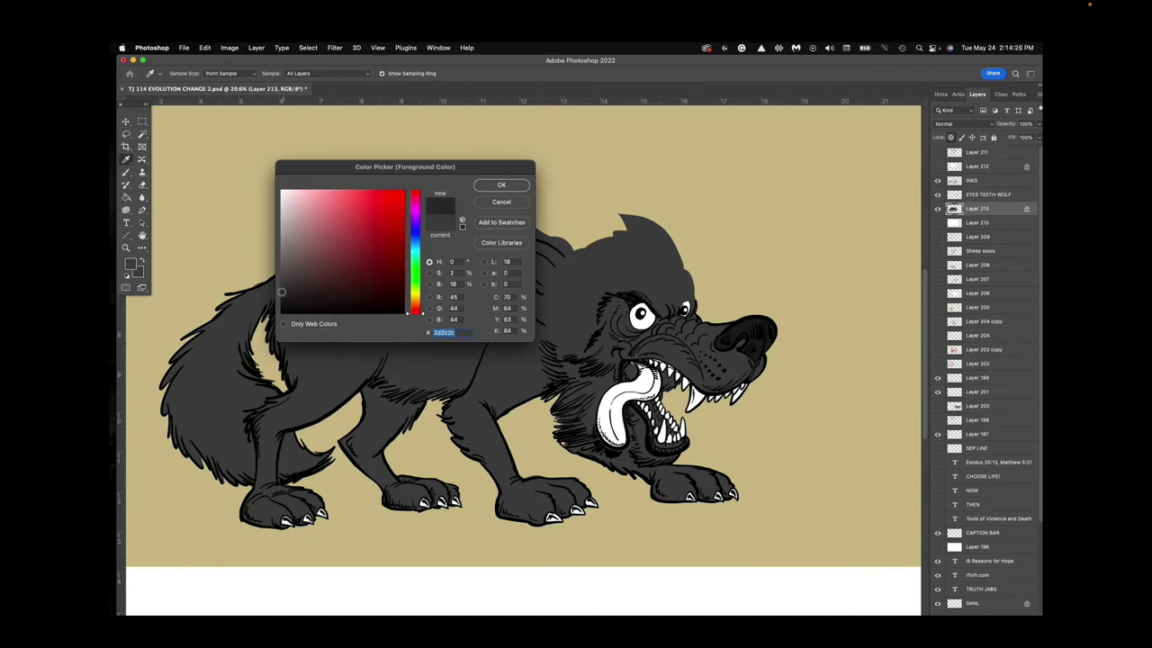
left_click(502, 185)
Shade the wolf's body, legs and tail darker with the Soft Round Pressure Opacity brush enlarged to 1200 px.
left_click(126, 172)
left_click(184, 74)
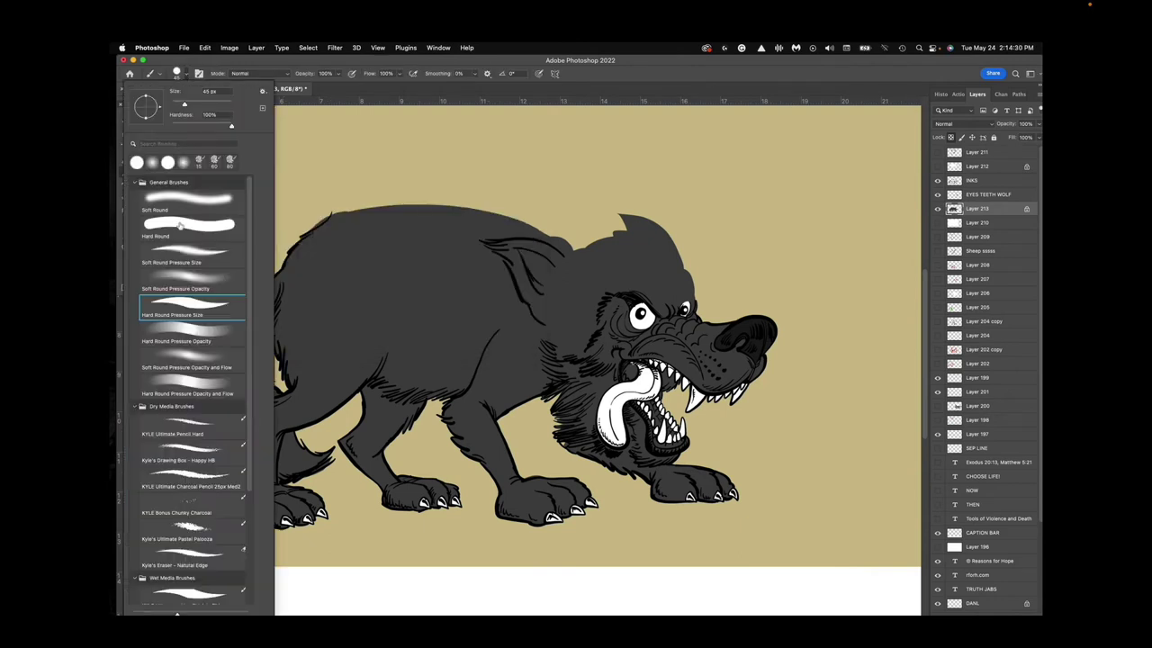
left_click(195, 280)
left_click(237, 61)
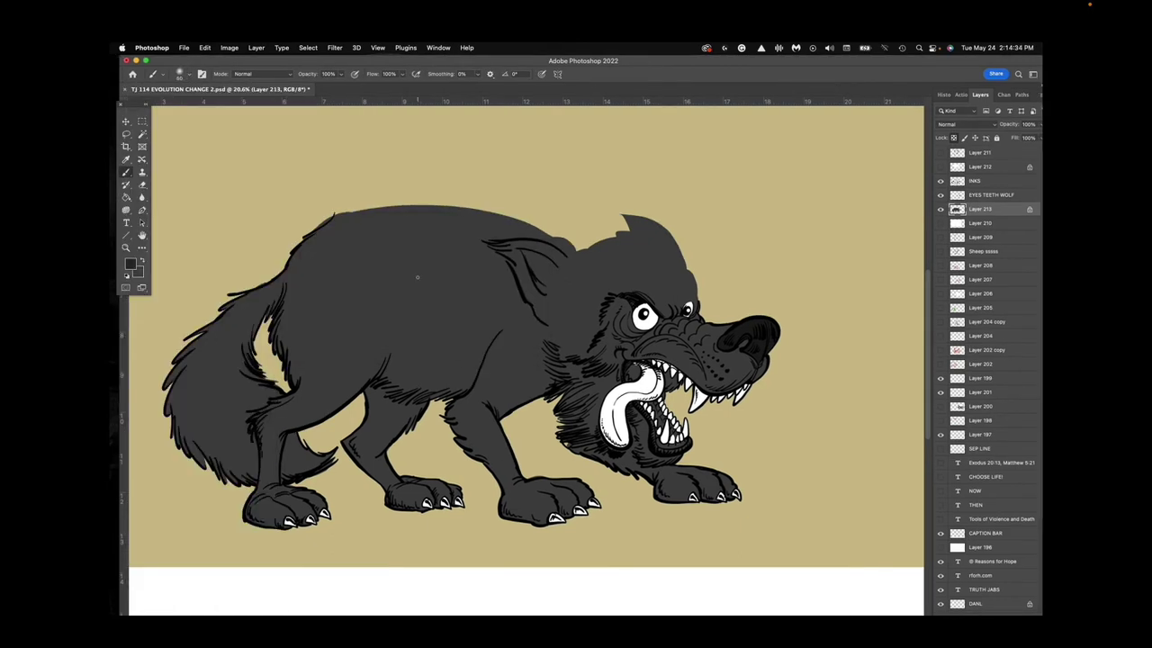
key("bracketright")
key("bracketright")
key("bracketright")
key("bracketright")
key("bracketright")
key("bracketright")
key("bracketright")
key("bracketright")
key("bracketright")
mouse_move(416, 277)
left_mouse_down()
mouse_move(334, 257)
mouse_move(309, 373)
mouse_move(445, 369)
mouse_move(401, 409)
mouse_move(423, 477)
mouse_move(408, 396)
mouse_move(336, 294)
mouse_move(229, 416)
mouse_move(275, 455)
mouse_move(205, 486)
left_mouse_up()
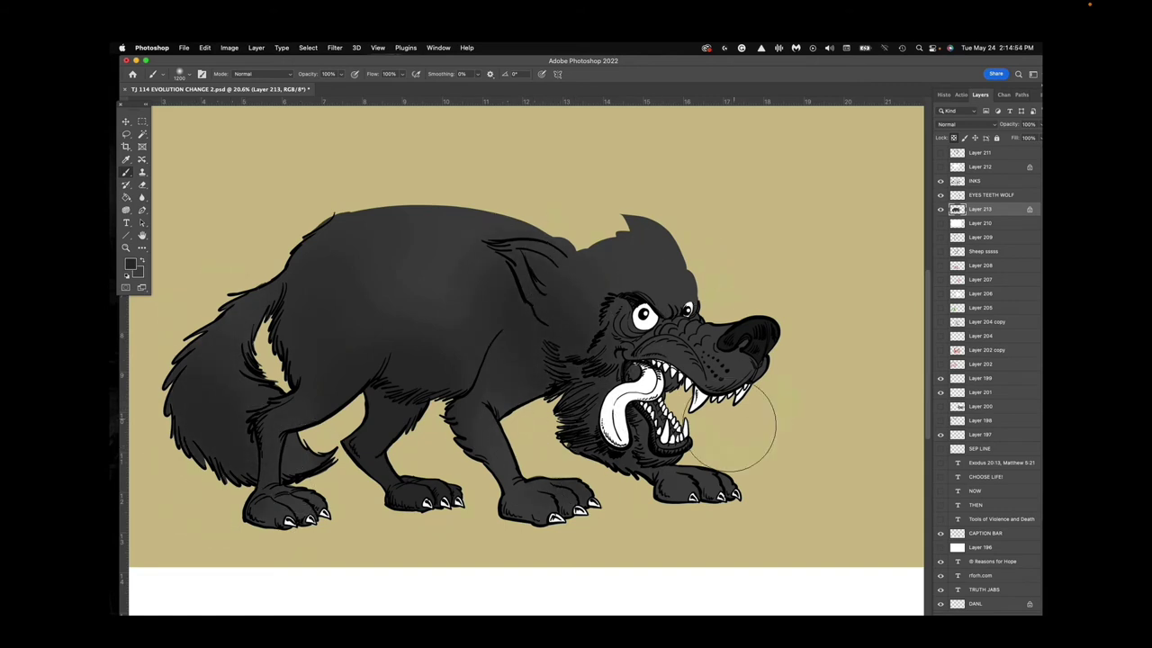
Paint soft mid-grey #747474 highlights on the wolf's muzzle, face, shoulder, front leg, haunch and tail with a 200 px brush.
key("bracketleft")
key("bracketleft")
key("bracketleft")
key("bracketleft")
left_click(131, 263)
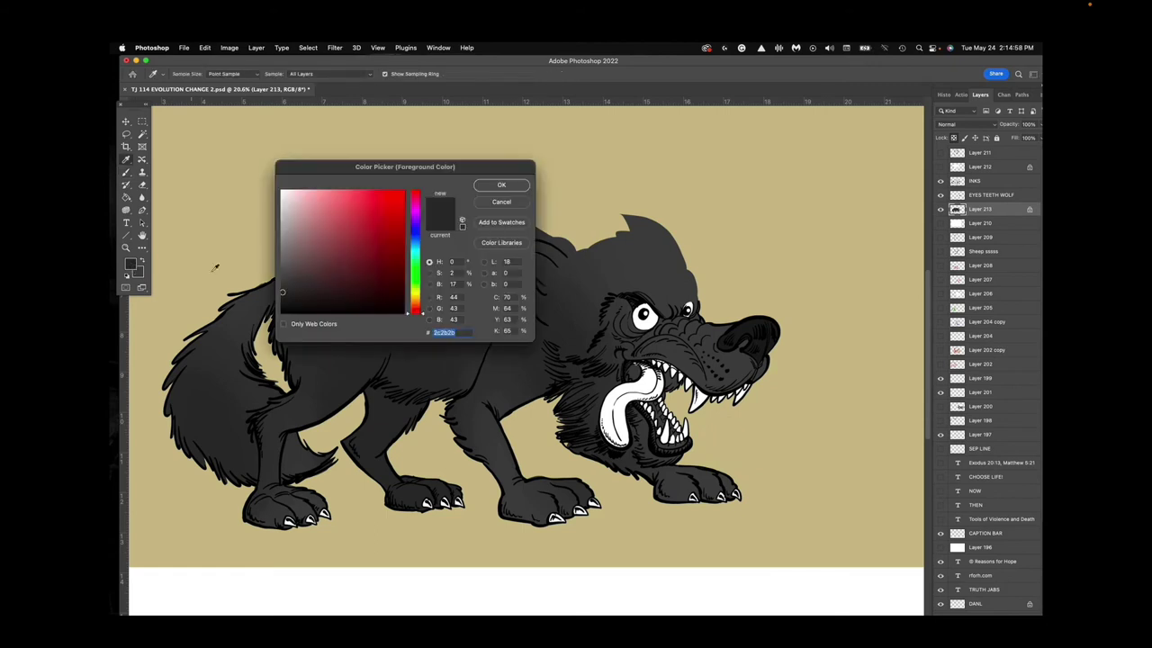
left_click_drag(283, 281, 283, 266)
left_click(502, 185)
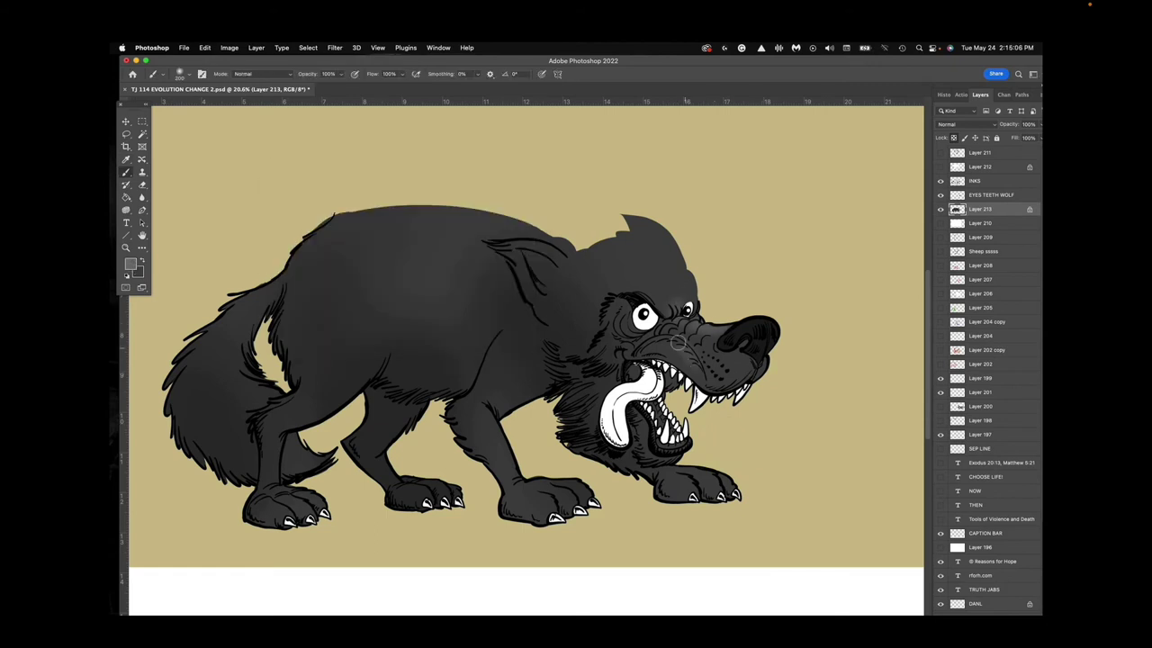
left_click_drag(687, 337, 707, 344)
mouse_move(673, 309)
left_mouse_down()
mouse_move(650, 290)
mouse_move(606, 361)
left_mouse_up()
mouse_move(556, 335)
left_mouse_down()
mouse_move(515, 394)
mouse_move(502, 390)
mouse_move(484, 416)
mouse_move(529, 489)
mouse_move(552, 503)
mouse_move(577, 487)
mouse_move(522, 491)
left_mouse_up()
left_click_drag(463, 403, 517, 493)
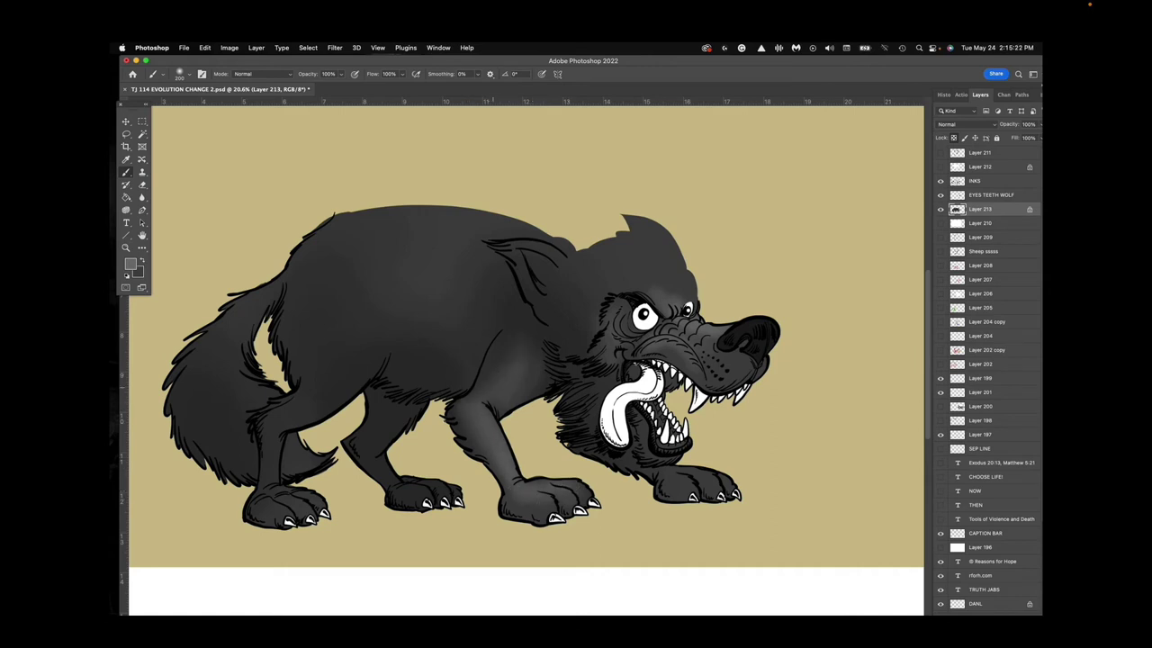
mouse_move(379, 346)
left_mouse_down()
mouse_move(342, 394)
mouse_move(292, 423)
mouse_move(273, 459)
mouse_move(303, 517)
mouse_move(227, 375)
mouse_move(237, 315)
mouse_move(235, 383)
mouse_move(267, 404)
mouse_move(240, 431)
left_mouse_up()
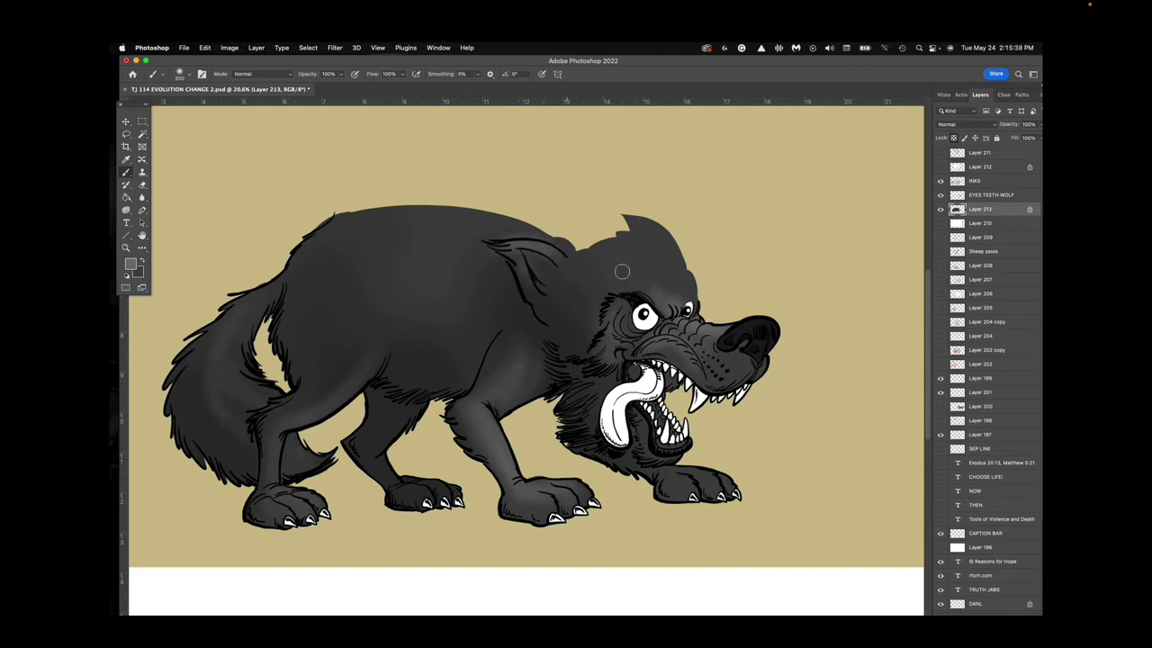
Add finer highlights to the wolf's face and cheek fur with a smaller brush and a lighter grey.
key("[")
key("[")
key("[")
key("[")
left_click(130, 264)
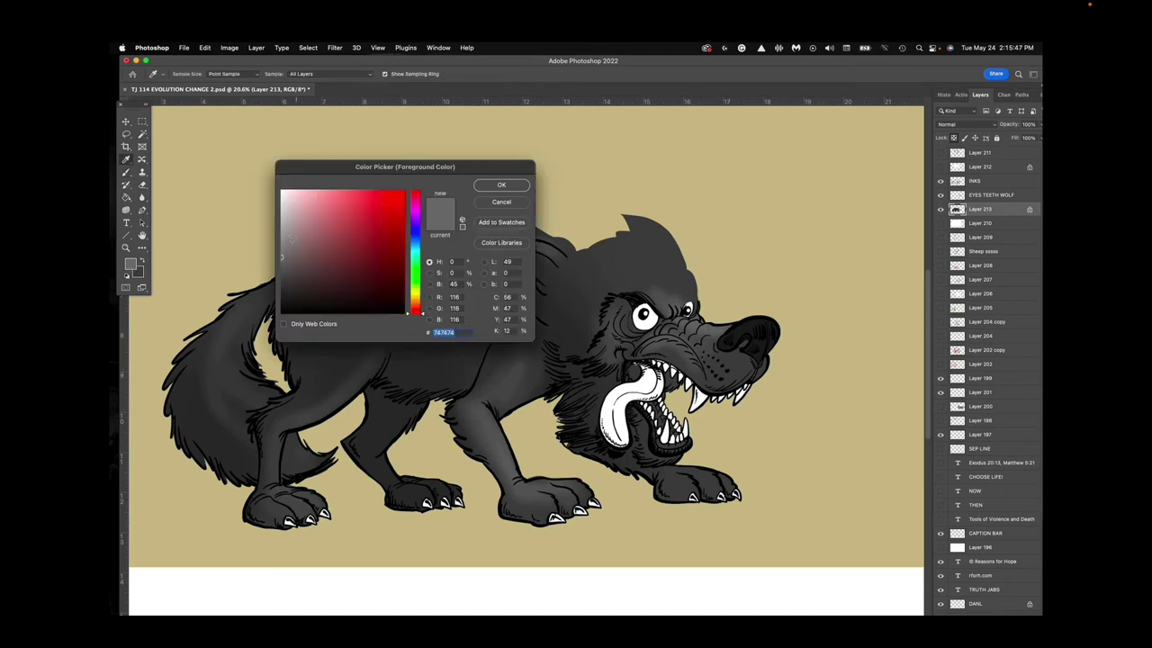
left_click(500, 186)
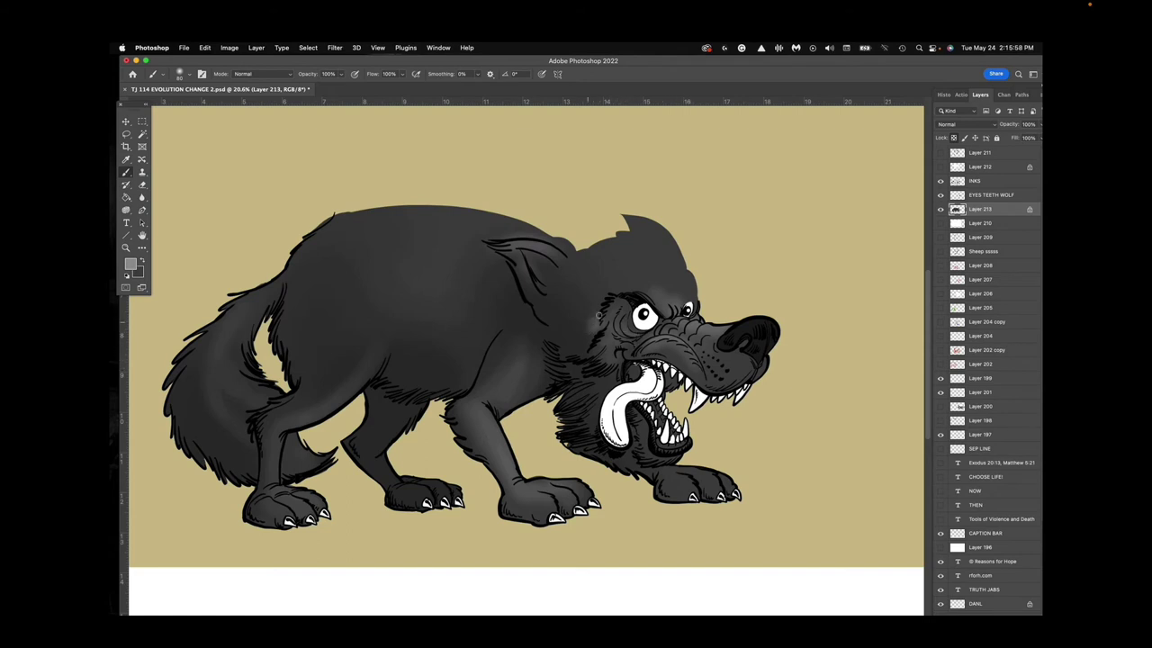
left_click_drag(584, 334, 583, 320)
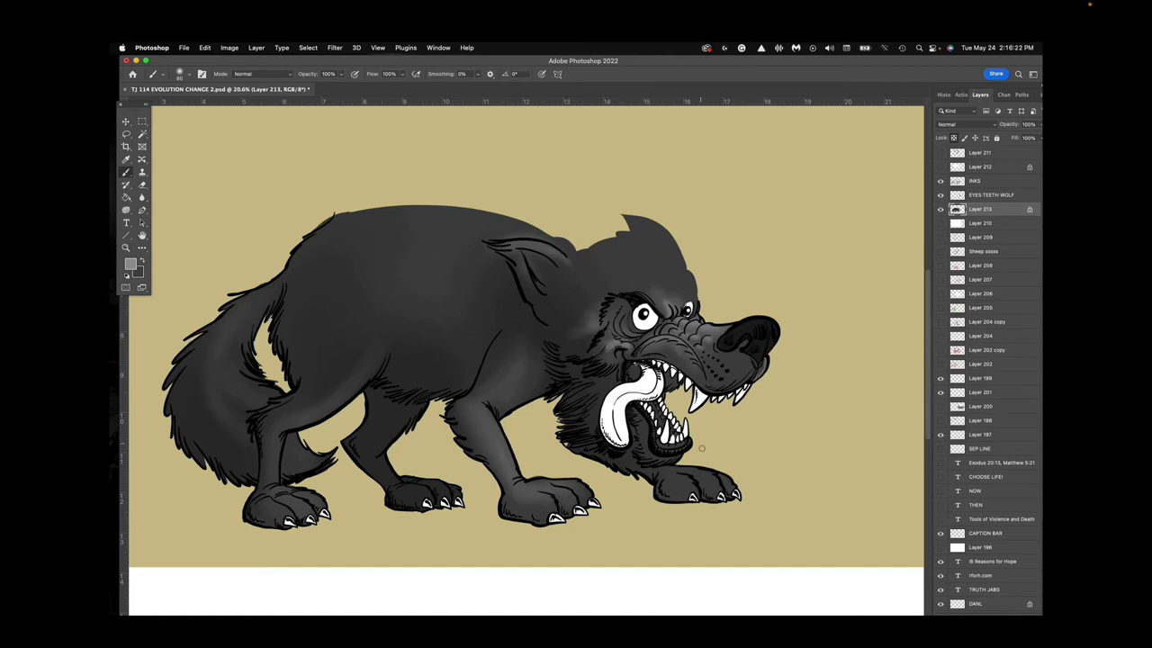
Set the foreground to pink, #f4a1a1, and paint the gums and the inside of the wolf's mouth.
left_click(130, 263)
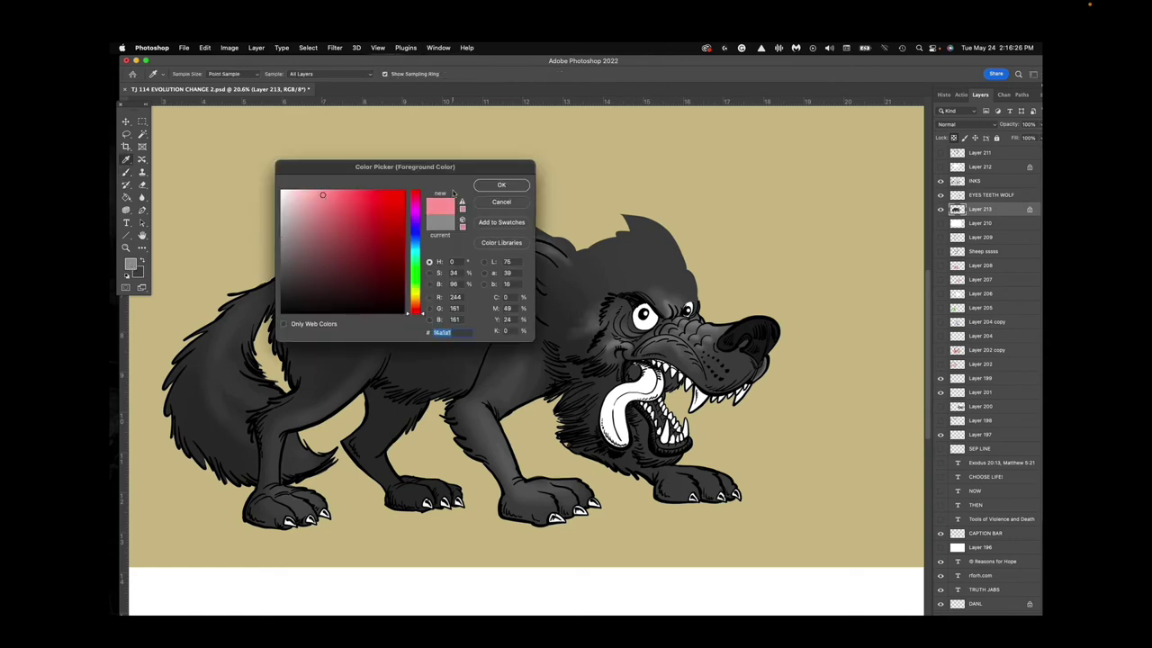
left_click(501, 185)
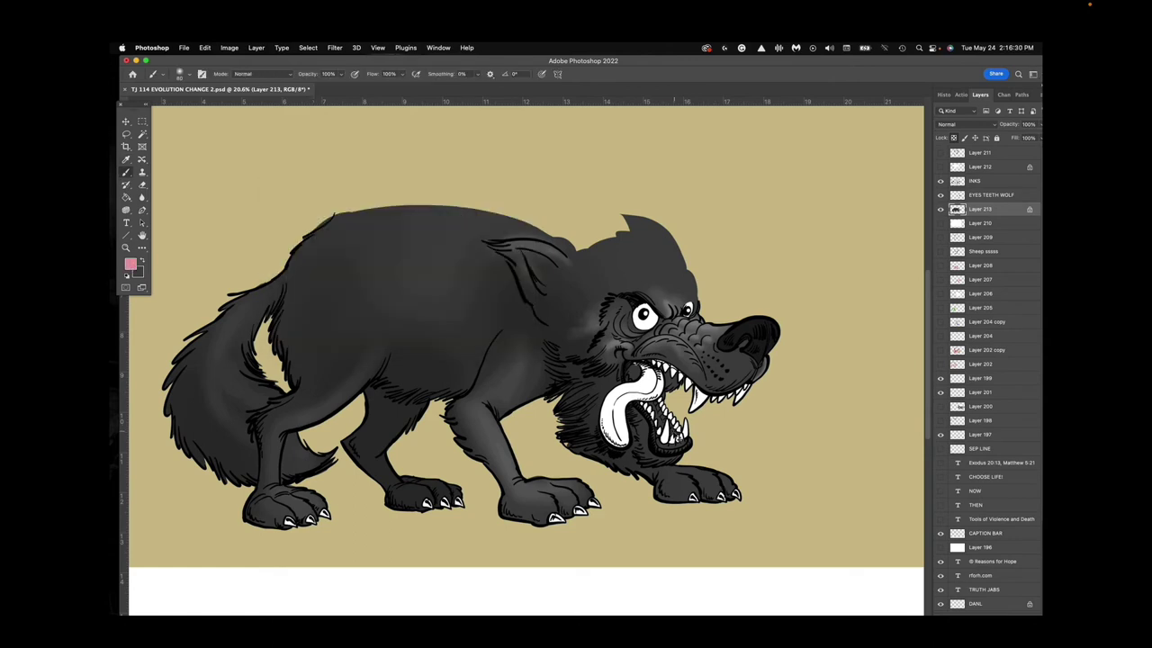
left_click_drag(666, 429, 634, 364)
Switch to the EYES TEETH WOLF layer and touch up the teeth in sampled white with the 50 px Hard Round Pressure Size brush.
key("alt+bracketright")
left_click(664, 433, "alt")
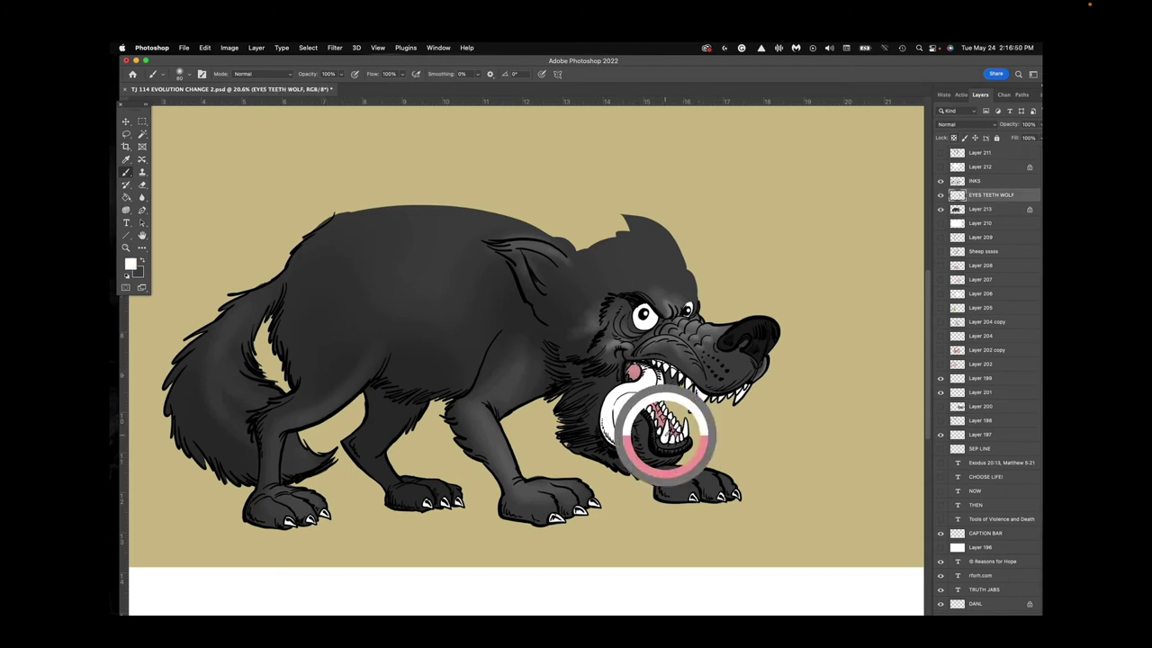
left_click(189, 75)
left_click(192, 305)
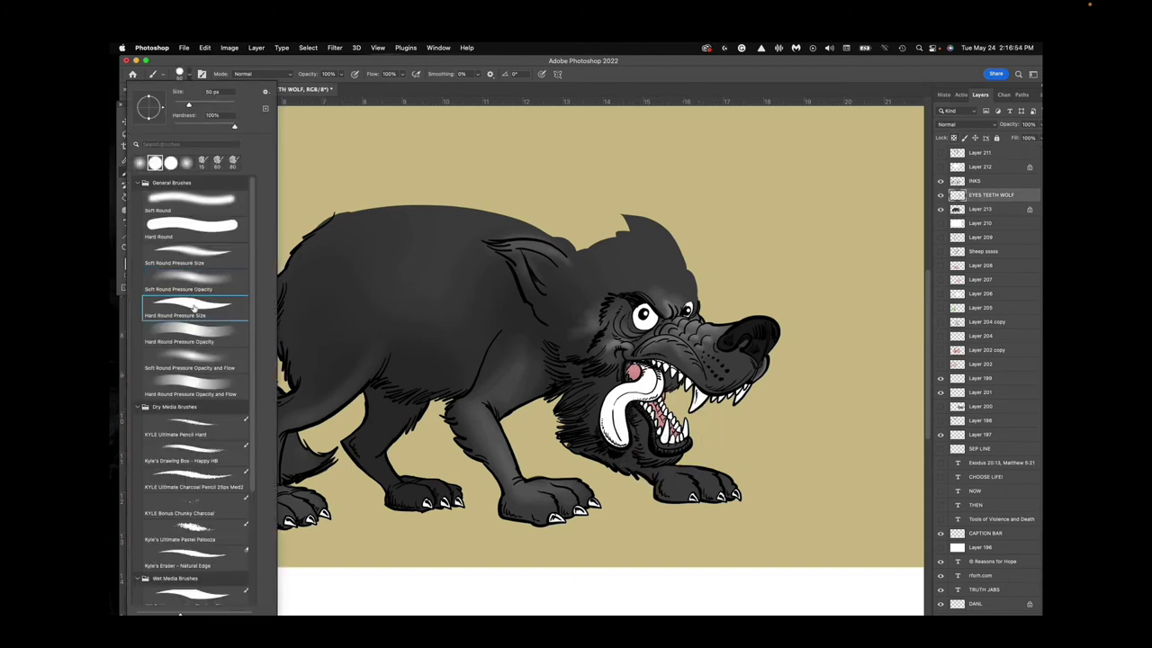
left_click(255, 75)
left_click(673, 424, "alt")
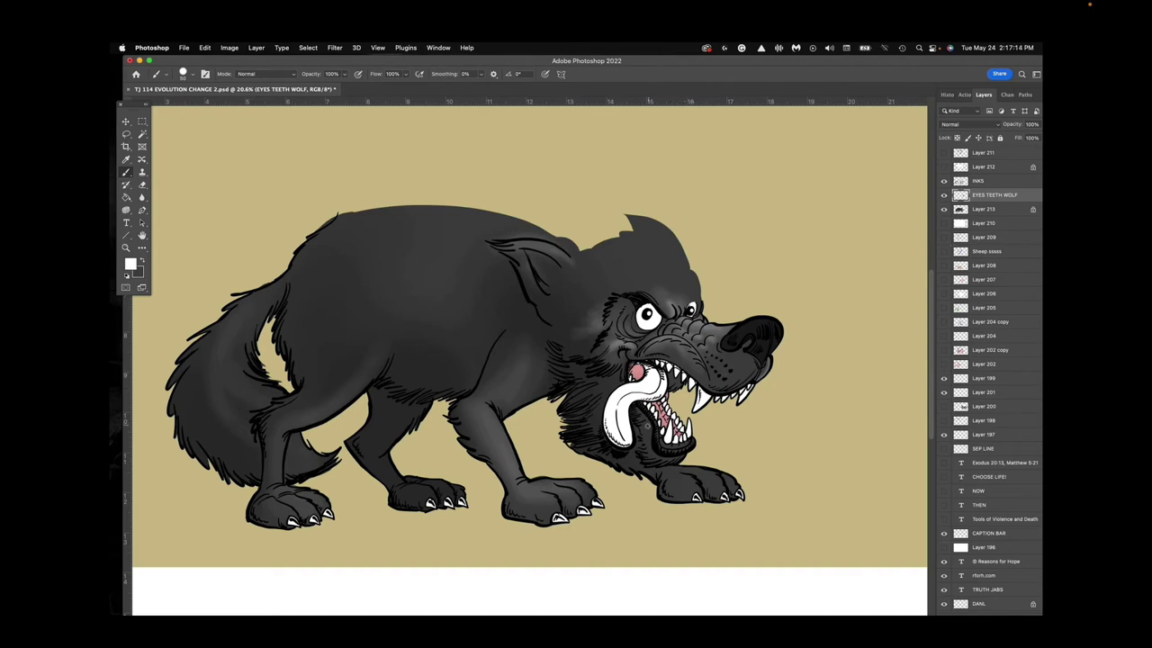
Add a new layer directly below EYES TEETH WOLF and prepare a near-black #212020 brush at 76% opacity.
left_click(651, 435, "super")
key("super+shift+alt+n")
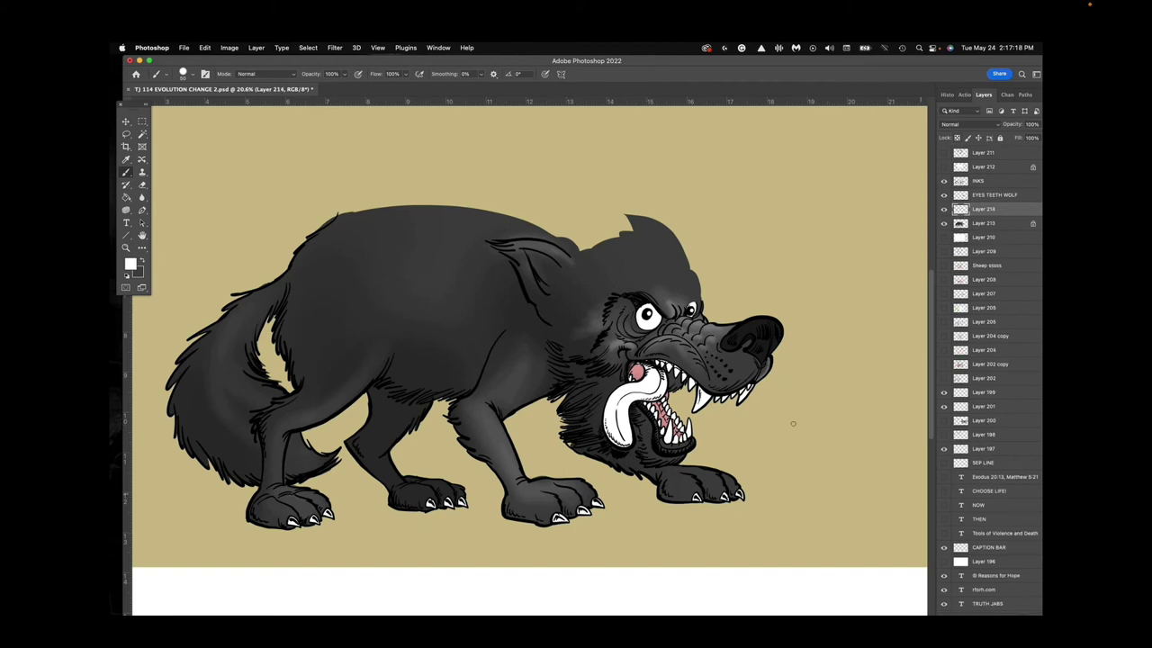
key("x")
left_click(414, 371, "alt")
left_click(131, 263)
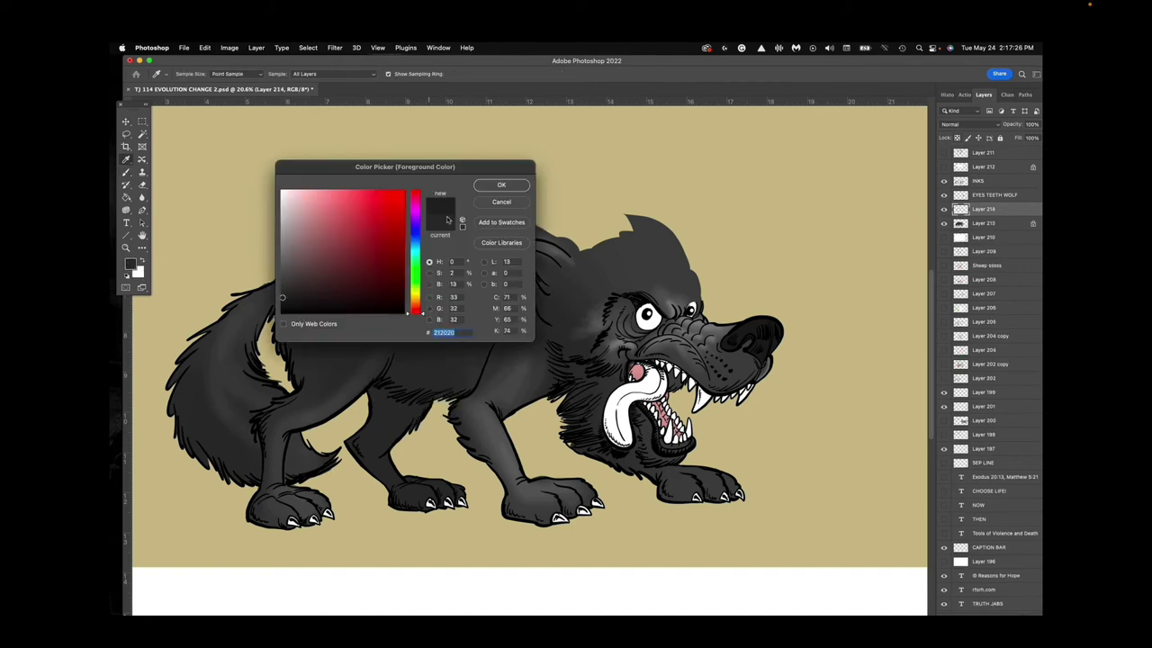
key("Return")
left_click(347, 74)
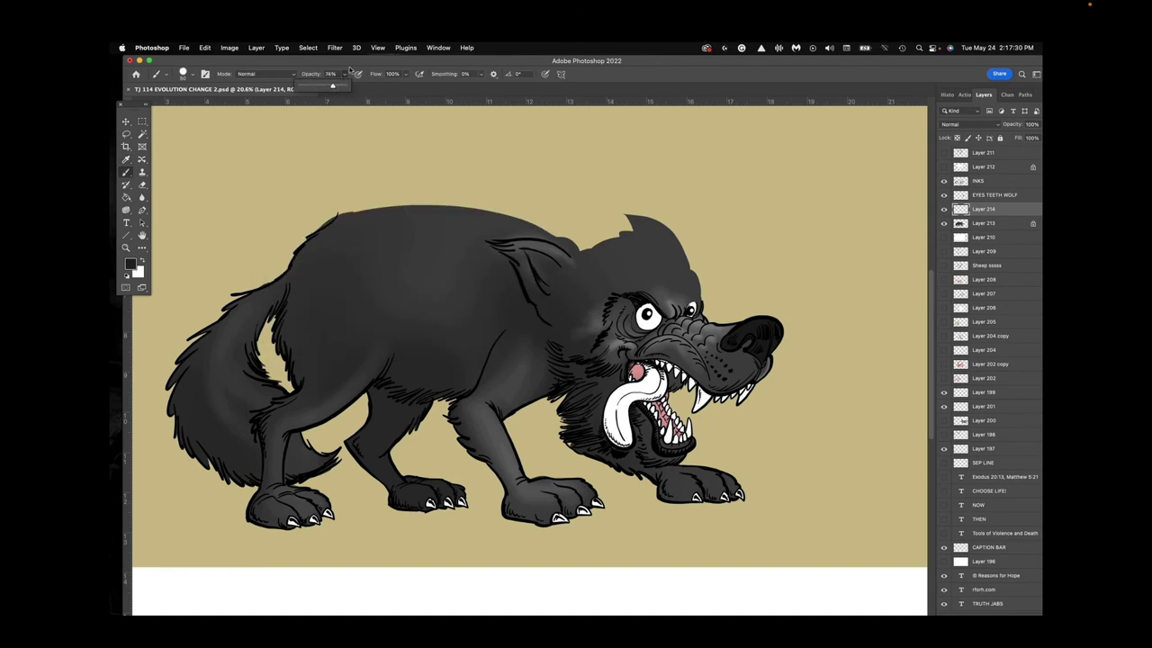
left_click(350, 70)
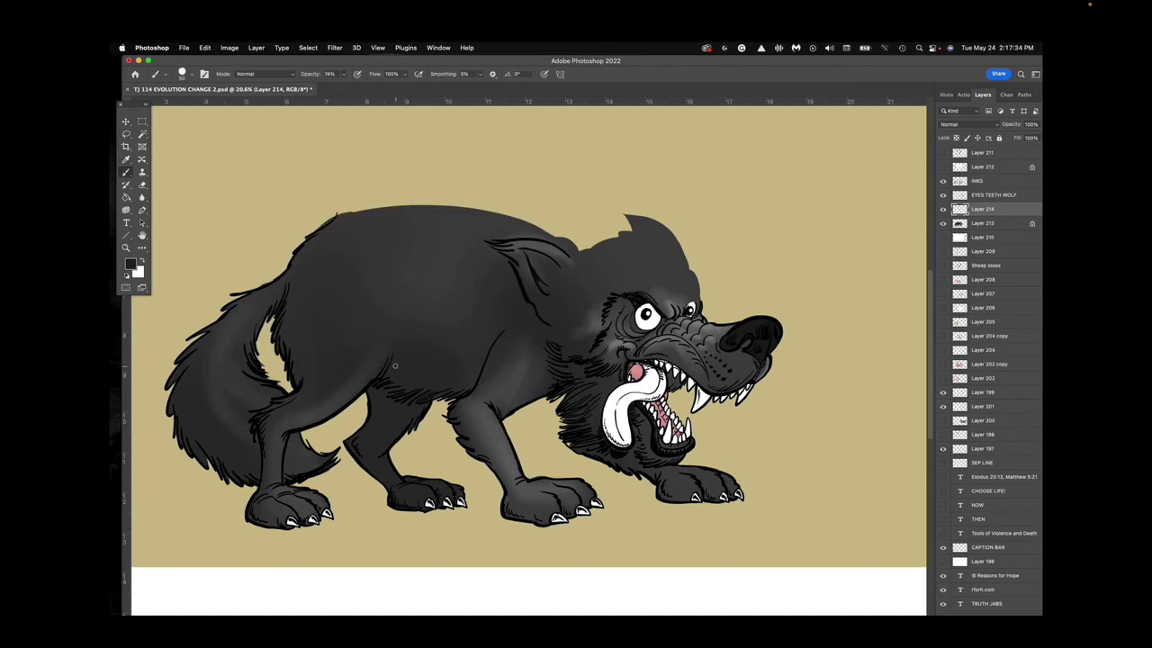
Hatch dark fur strokes across the wolf's belly, shoulder, legs, haunch, back and tail on the new layer.
left_click_drag(483, 356, 449, 387)
left_click_drag(364, 383, 342, 389)
mouse_move(492, 359)
left_mouse_down()
mouse_move(458, 422)
mouse_move(460, 403)
left_mouse_up()
mouse_move(544, 349)
left_mouse_down()
mouse_move(486, 438)
mouse_move(468, 418)
mouse_move(533, 516)
mouse_move(541, 506)
mouse_move(544, 521)
mouse_move(563, 495)
mouse_move(570, 507)
mouse_move(572, 486)
mouse_move(583, 496)
mouse_move(526, 492)
mouse_move(524, 510)
mouse_move(539, 494)
mouse_move(550, 507)
mouse_move(503, 476)
mouse_move(469, 407)
mouse_move(417, 433)
left_mouse_up()
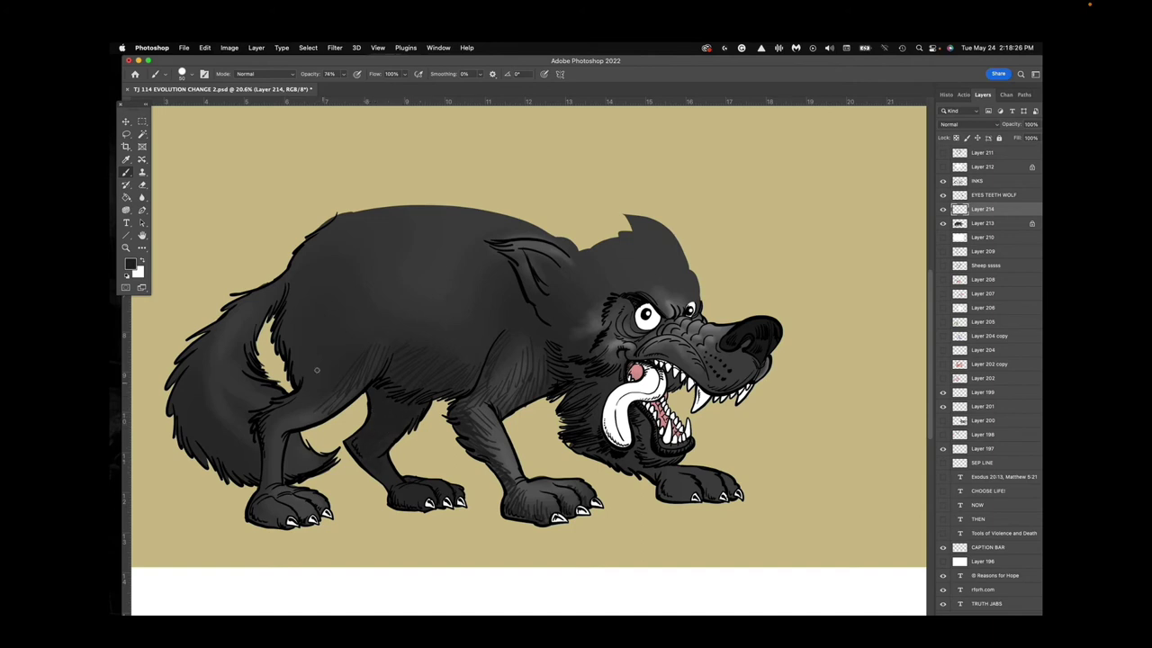
mouse_move(298, 295)
left_mouse_down()
mouse_move(292, 356)
mouse_move(302, 379)
mouse_move(305, 347)
mouse_move(320, 377)
mouse_move(286, 294)
left_mouse_up()
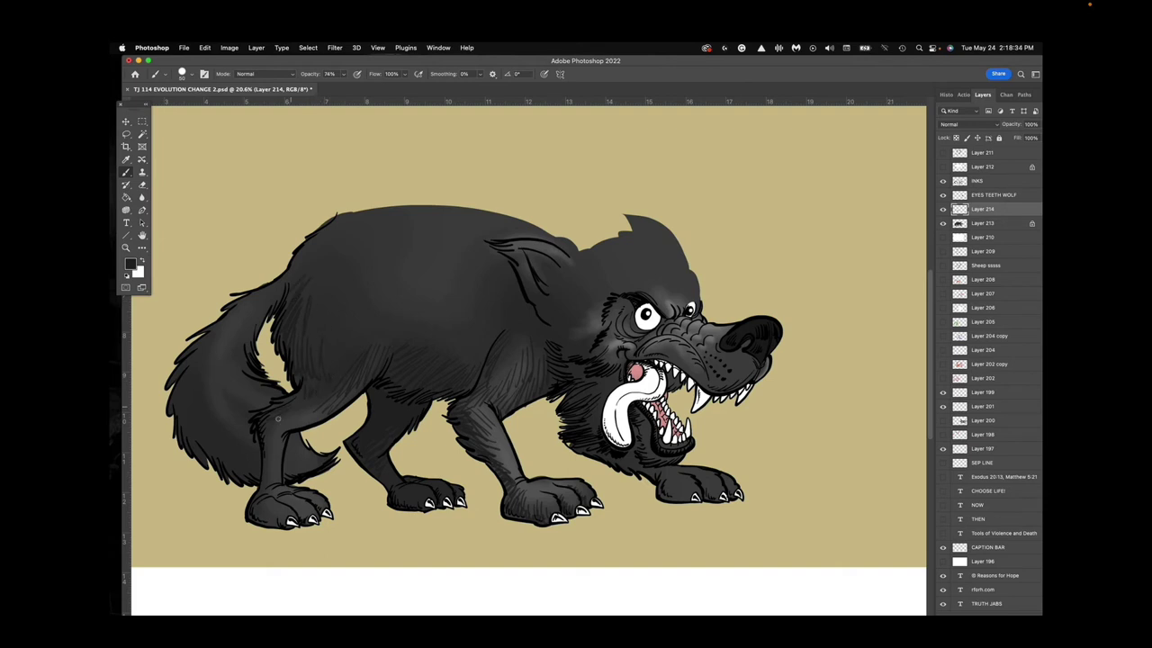
left_click_drag(271, 466, 269, 478)
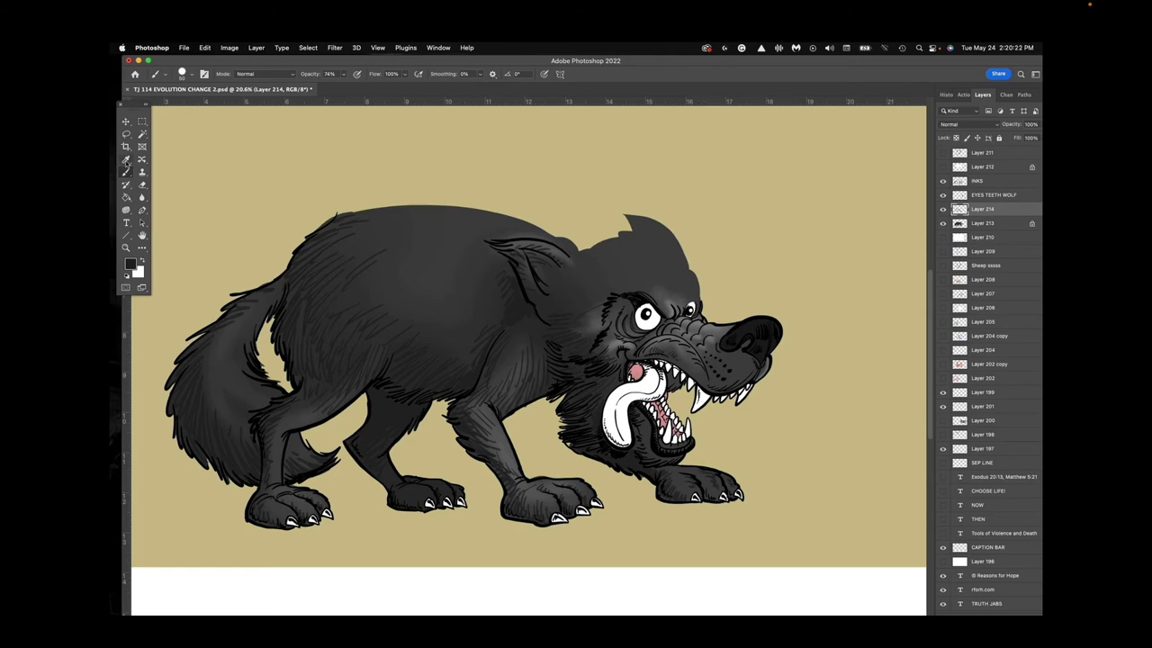
Sample the mouth's pink, return to Layer 213 and paint the wolf's lower gum line, raising the brush opacity.
left_click(638, 395, "alt")
key("alt+bracketleft")
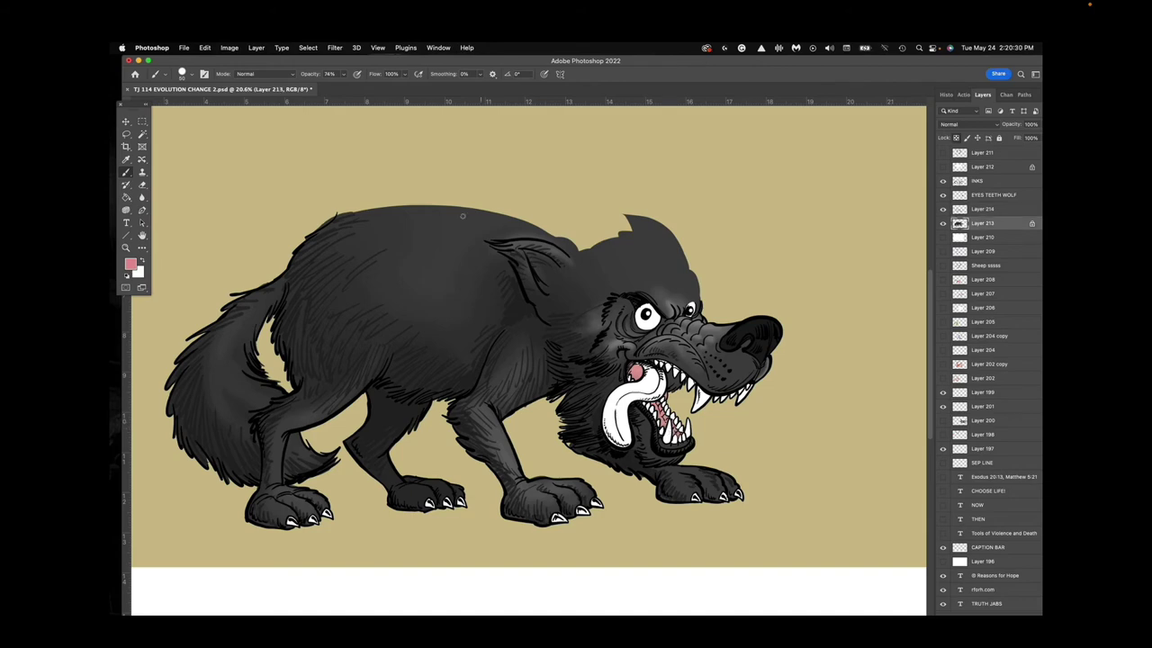
left_click(343, 74)
left_click_drag(344, 85, 356, 85)
Set the foreground colour to light grey, #dadada.
left_click(130, 266)
left_click(282, 245)
left_click(282, 208)
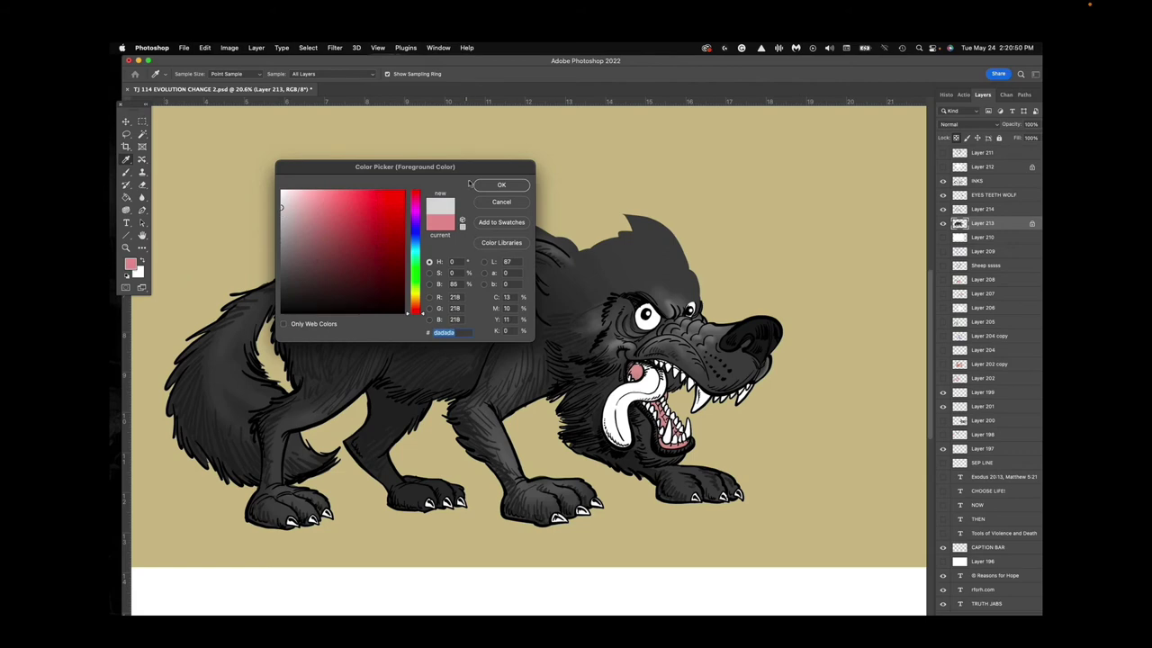
left_click(502, 184)
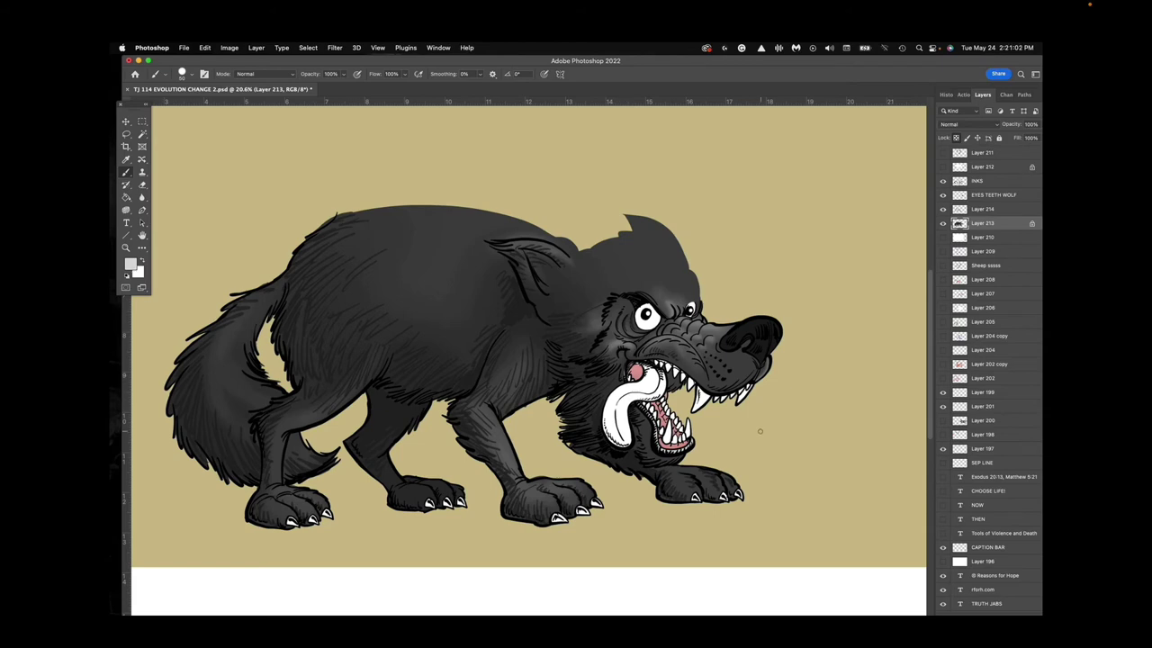
Set the foreground colour to pink #d28c8c, switch to the EYES TEETH WOLF layer and paint the wolf's tongue.
left_click(133, 263)
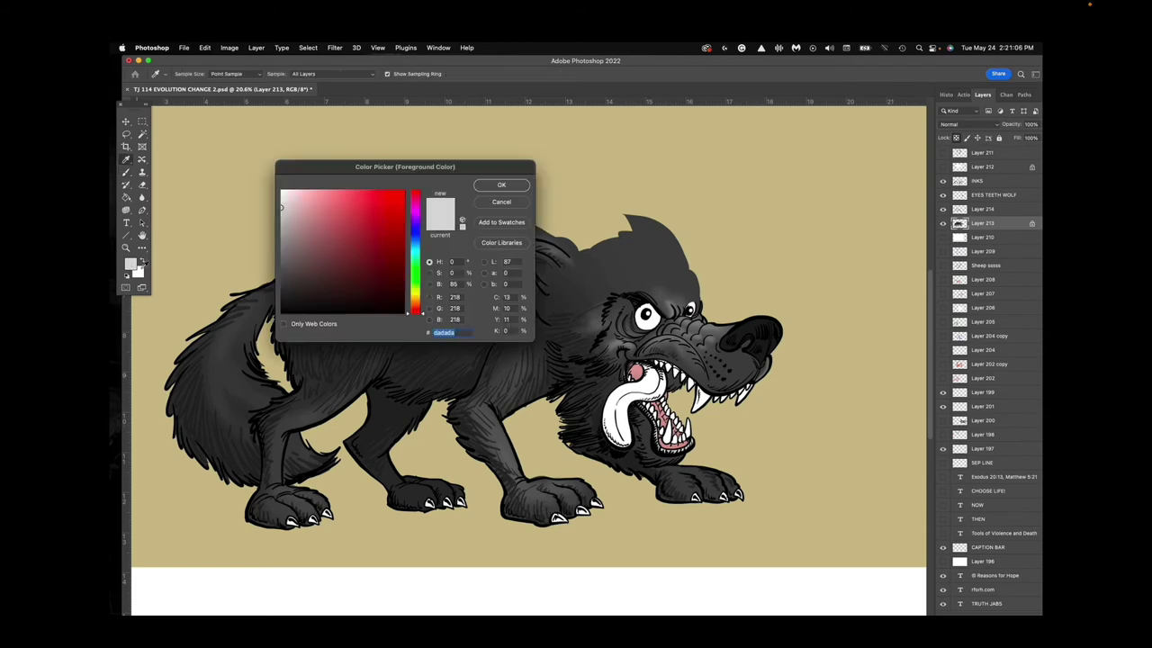
left_click(323, 202)
left_click(501, 185)
left_click(650, 387, "super")
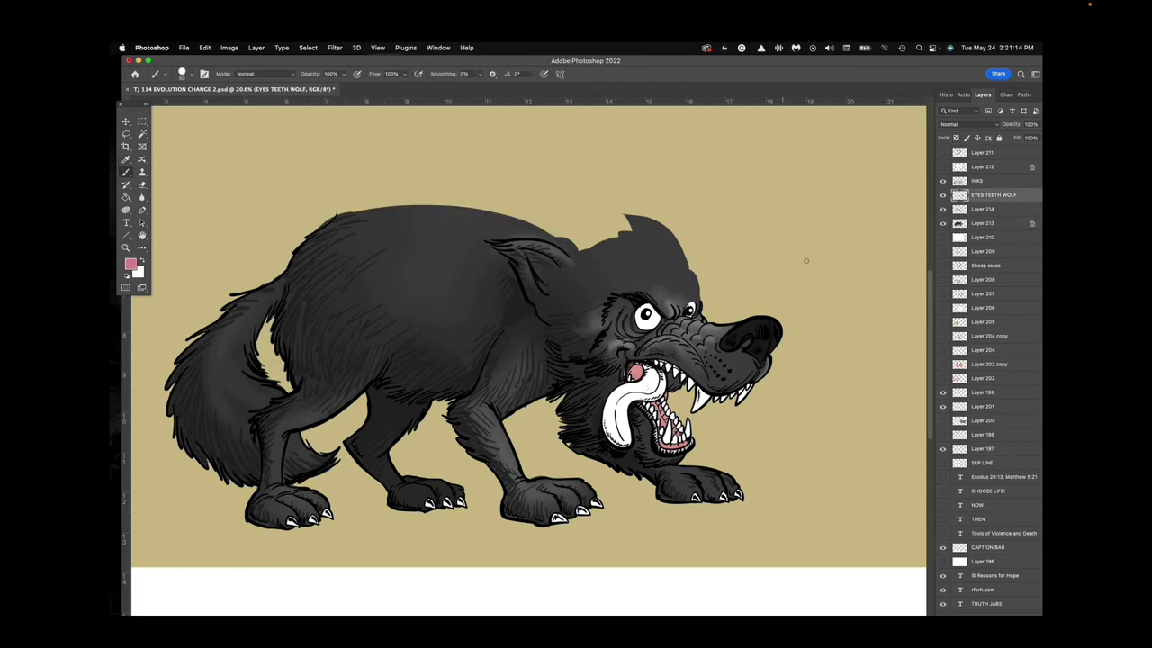
mouse_move(650, 376)
left_mouse_down()
mouse_move(656, 397)
mouse_move(637, 398)
mouse_move(654, 387)
mouse_move(641, 381)
mouse_move(626, 385)
mouse_move(627, 400)
mouse_move(612, 392)
mouse_move(629, 439)
mouse_move(619, 423)
mouse_move(606, 429)
left_mouse_up()
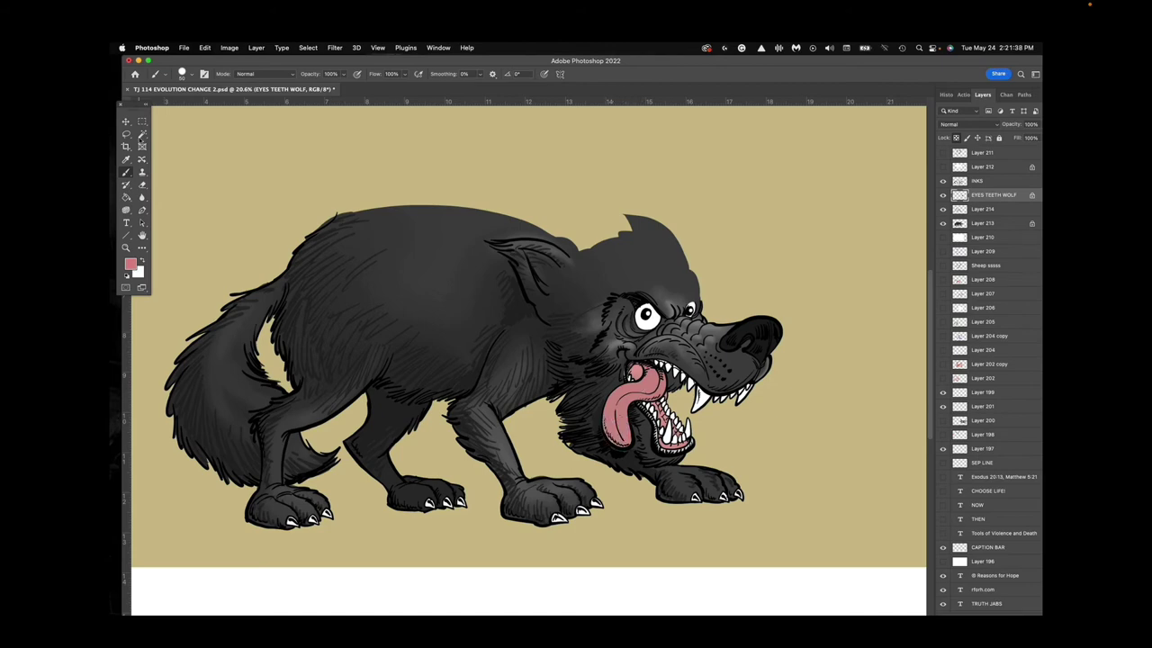
Select the wolf's tongue with the Magic Wand and set the foreground colour to a brighter pink, #f68686.
left_click(142, 135)
left_click(648, 385)
left_click(130, 264)
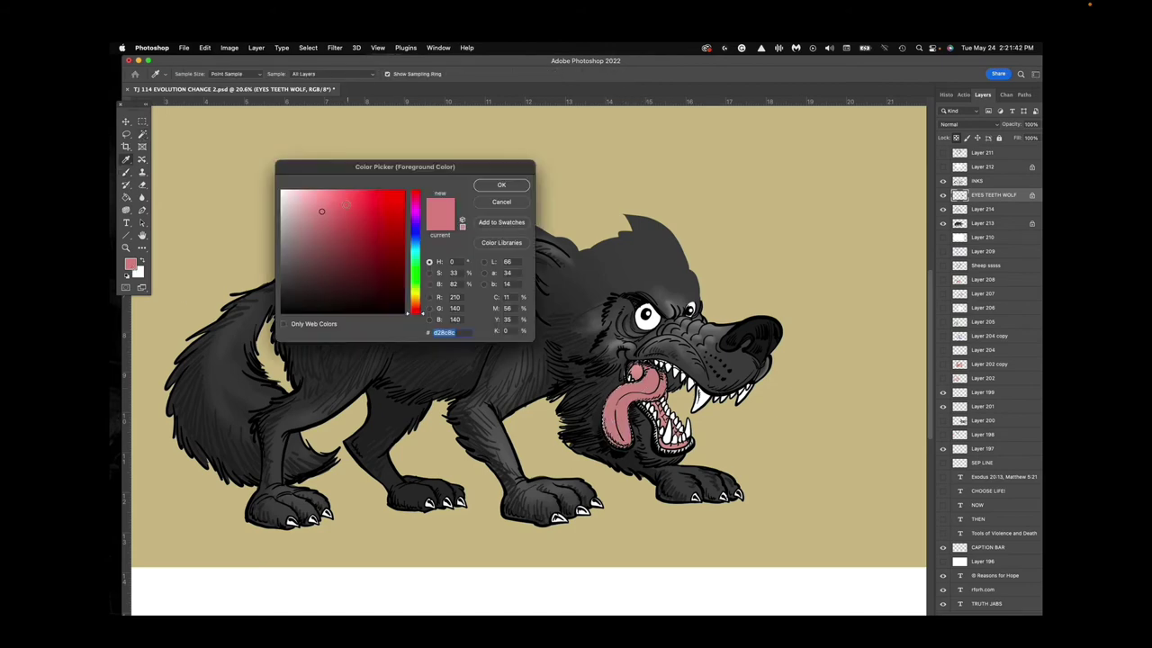
left_click(501, 184)
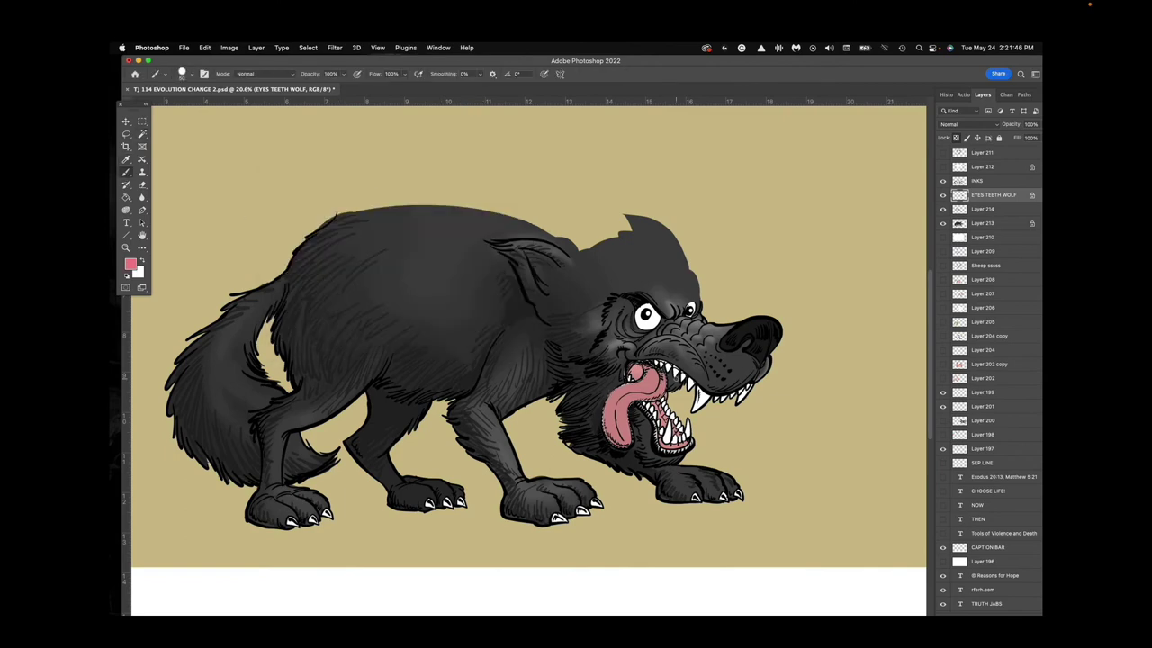
Switch to a 200 px Soft Round Pressure Opacity brush and shade the tongue with the brighter pink and a deeper red.
key("bracketright")
key("bracketright")
key("bracketright")
key("bracketright")
key("bracketright")
key("bracketright")
key("bracketright")
key("bracketright")
key("bracketright")
left_click(187, 73)
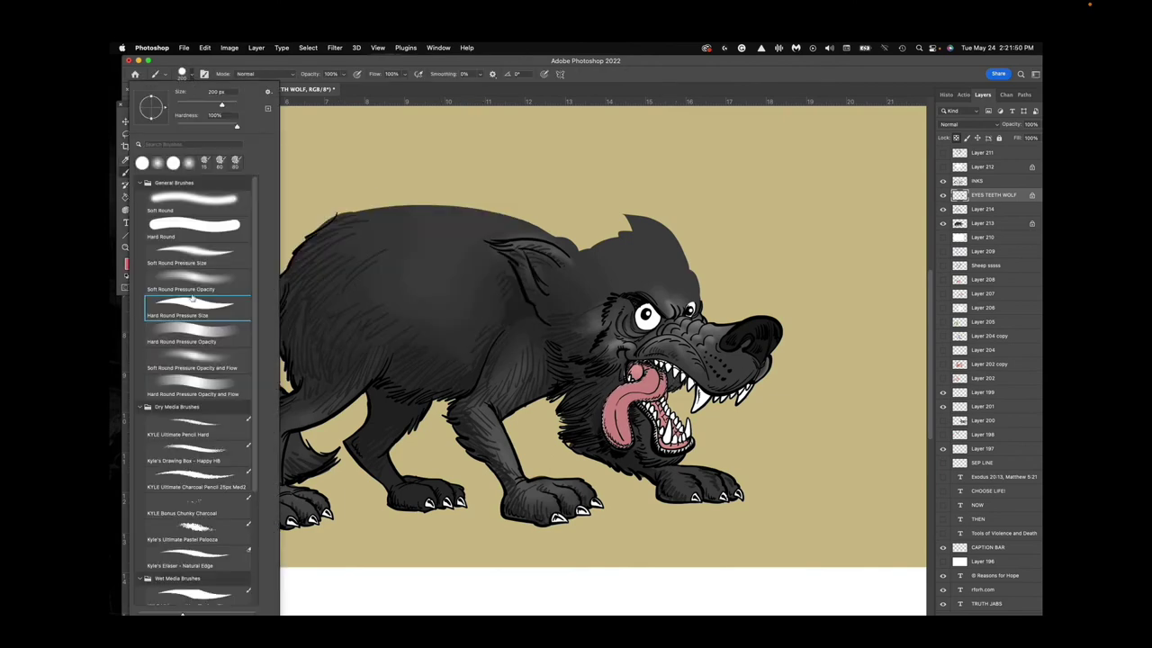
left_click(193, 286)
left_click(307, 100)
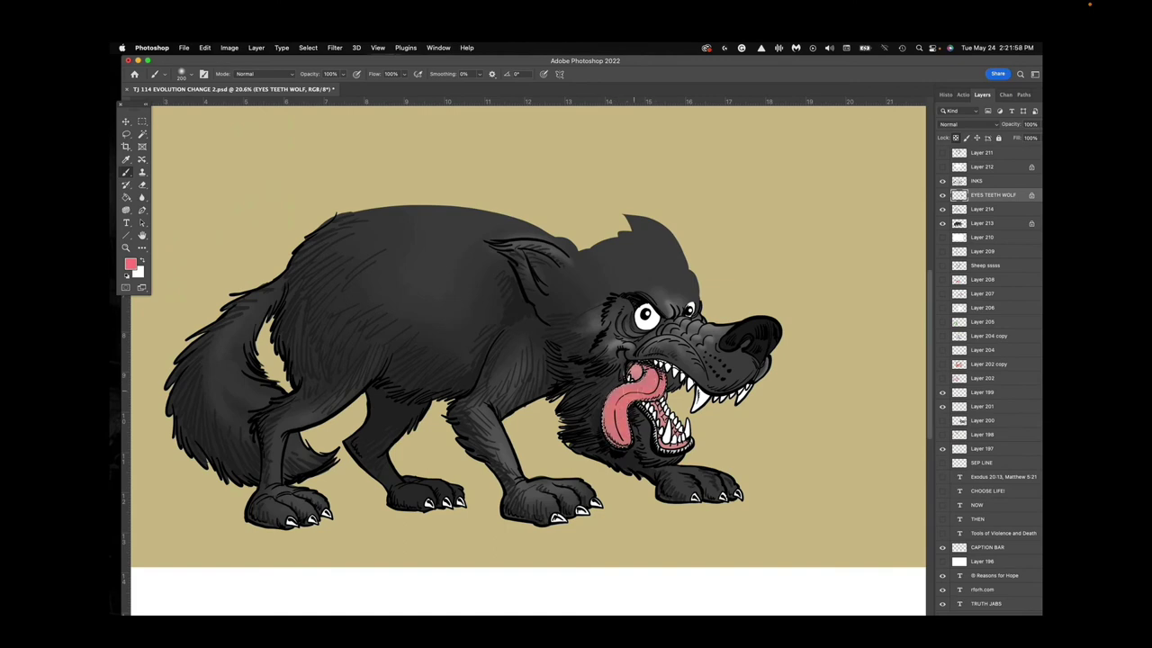
left_click(131, 264)
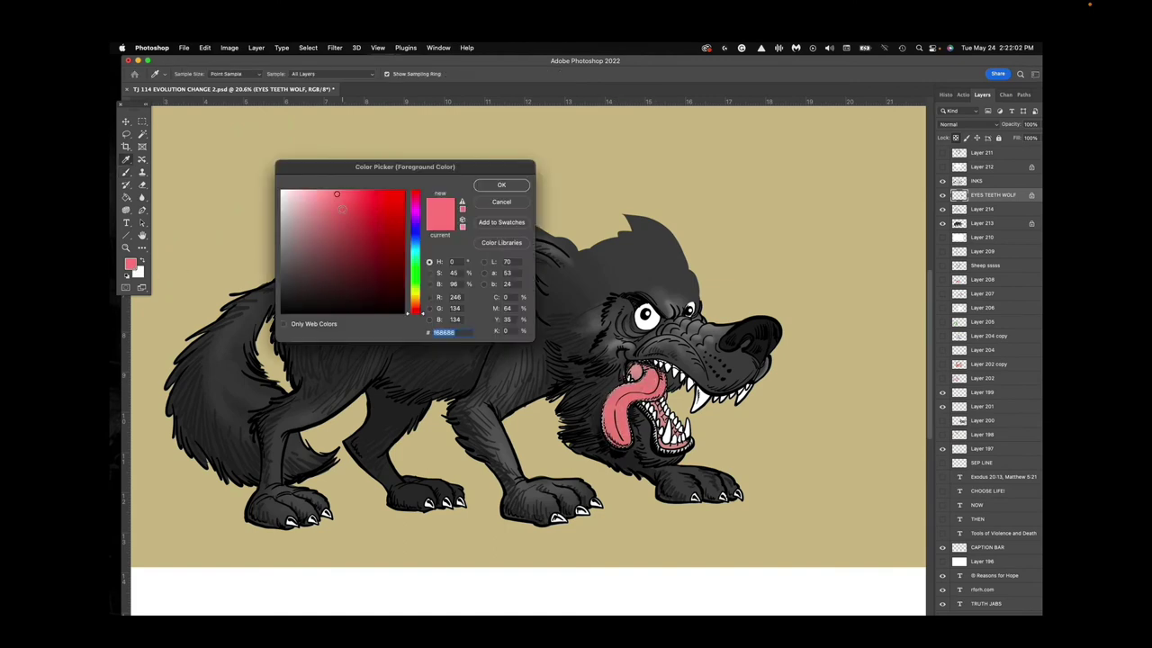
left_click(501, 185)
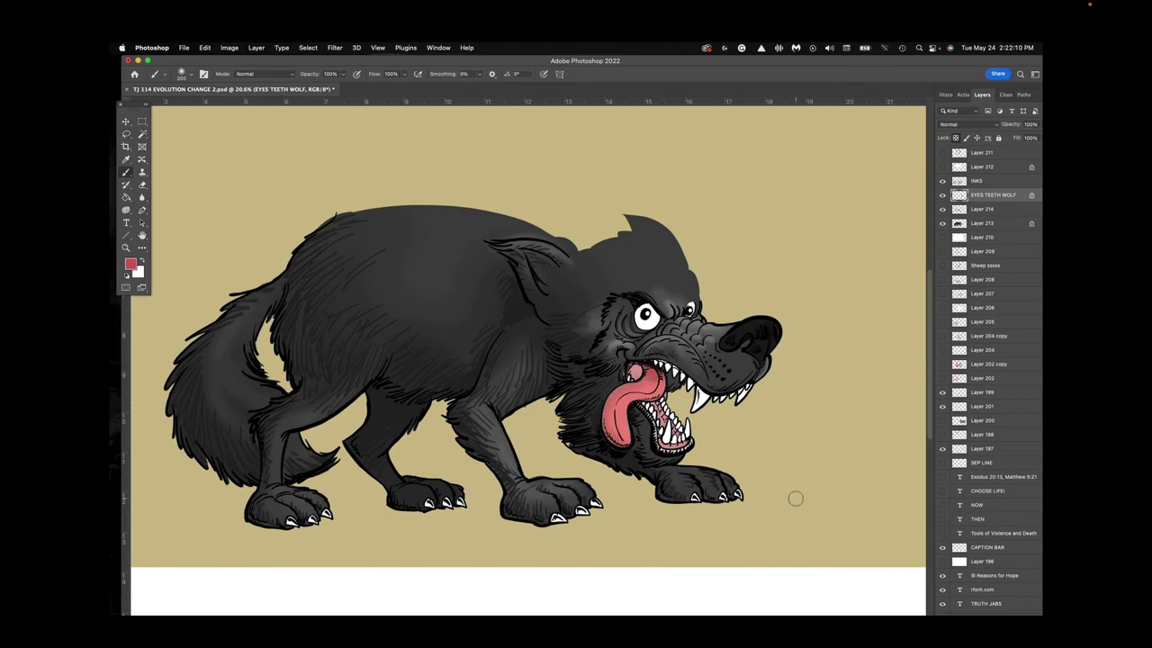
Pick a dark crimson and add firmer shading to the tongue with a Hard Round Pressure Size brush at 45% opacity.
left_click(131, 264)
left_click(353, 236)
left_click(501, 185)
left_click(190, 76)
left_click(191, 295)
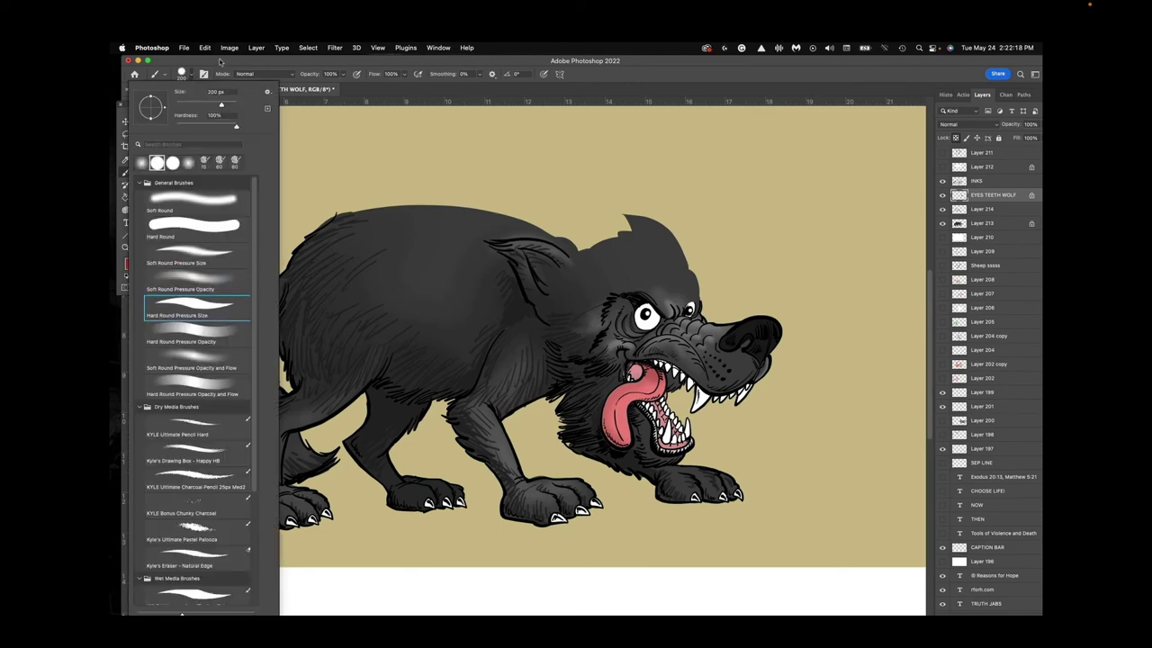
left_click(222, 63)
left_click(344, 75)
left_click(320, 87)
left_click(328, 63)
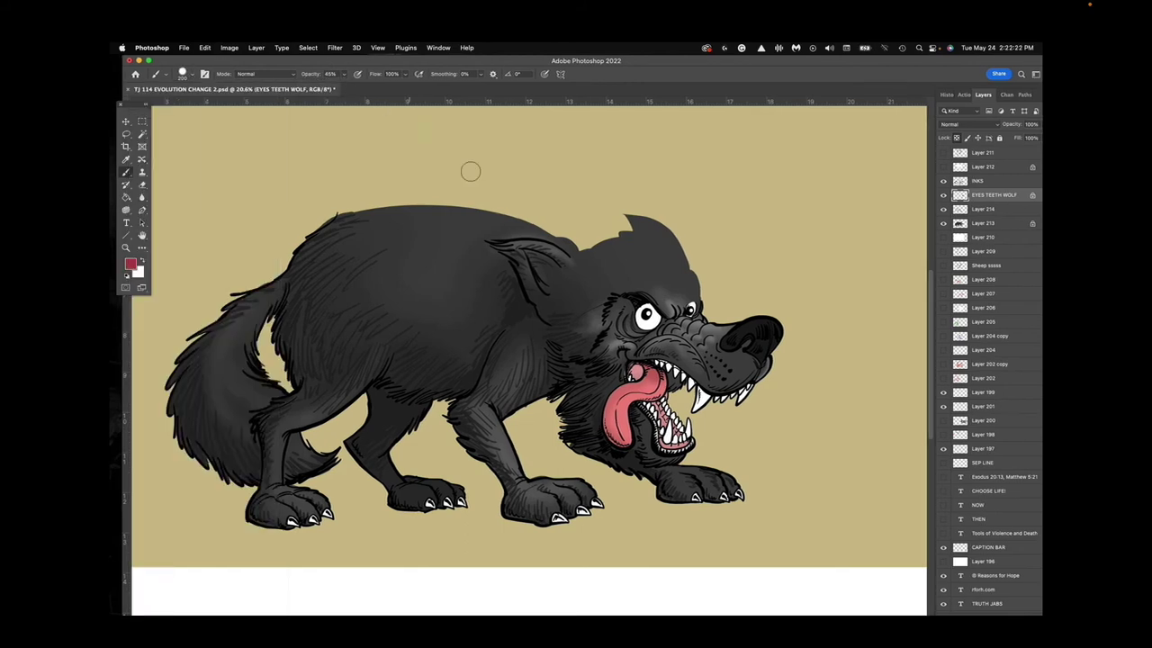
key("bracketleft")
key("bracketleft")
Shade the back of the wolf's mouth behind the tongue with muted red #8f5e5e and a darker maroon, switching to Layer 213.
left_click(130, 263)
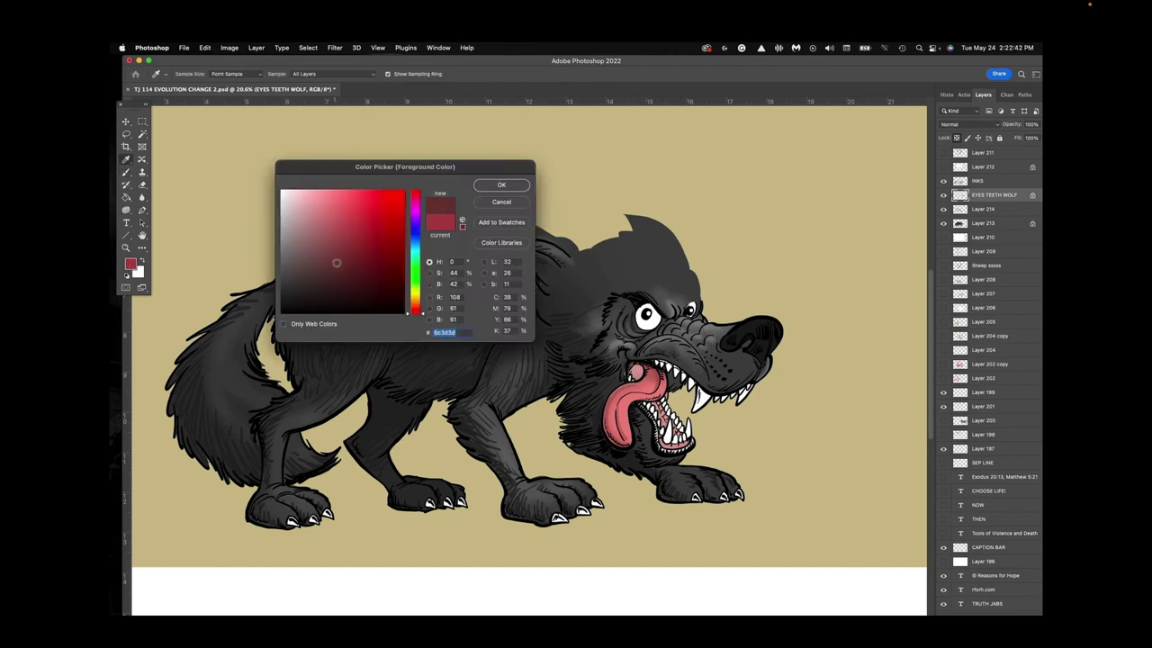
left_click(323, 238)
left_click(486, 189)
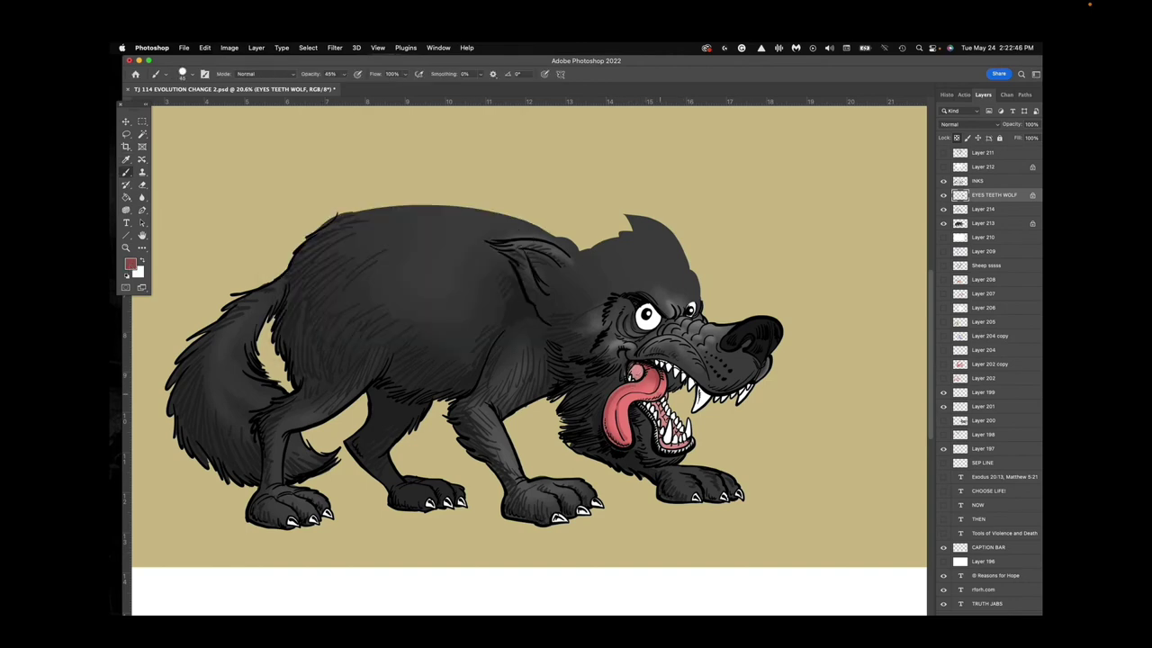
left_click(995, 223)
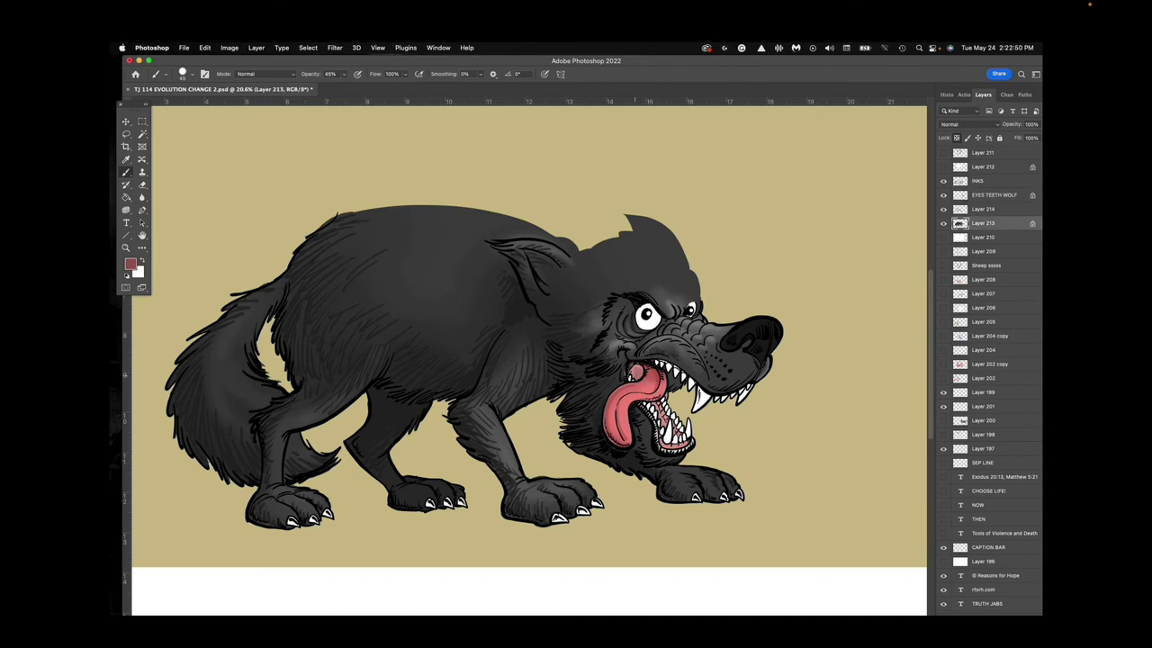
left_click(132, 265)
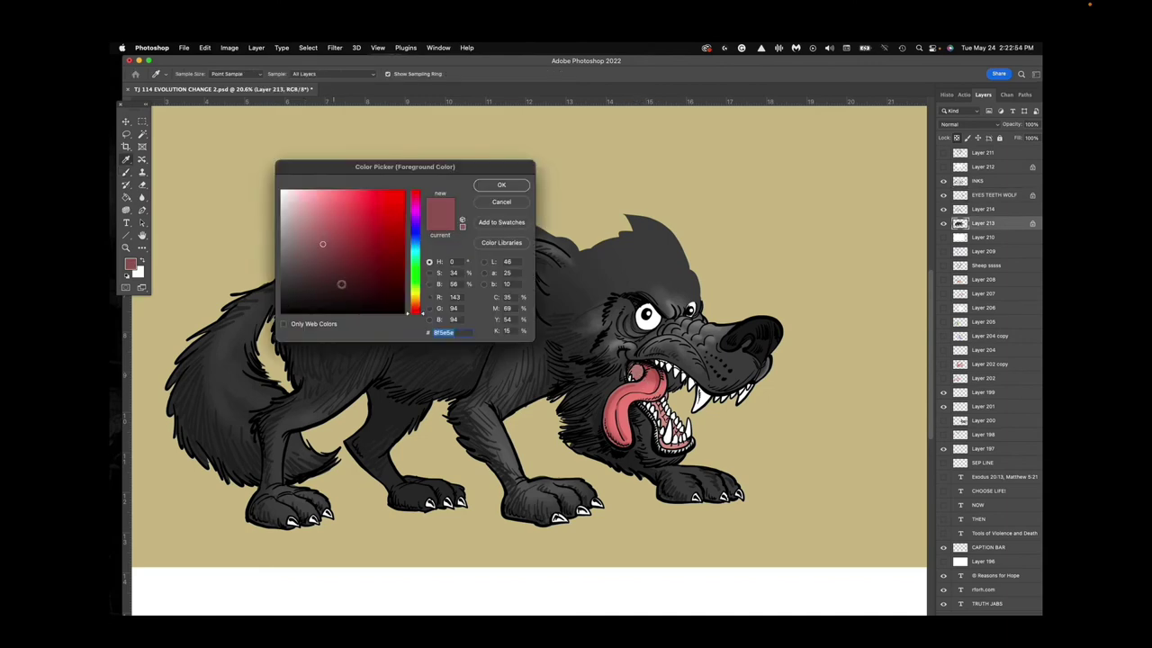
left_click(327, 264)
left_click(497, 186)
key("bracketright")
key("bracketright")
key("bracketright")
key("bracketright")
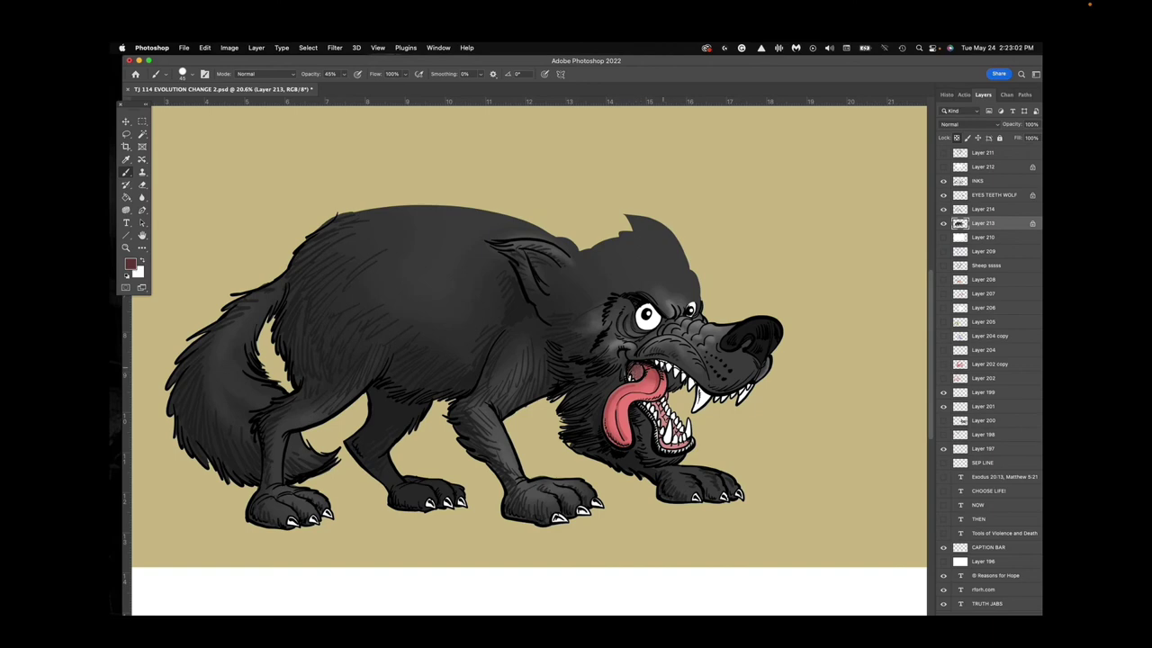
Sample the grey of the far hind leg and darken the brush colour to near-black #131313.
left_click(126, 159)
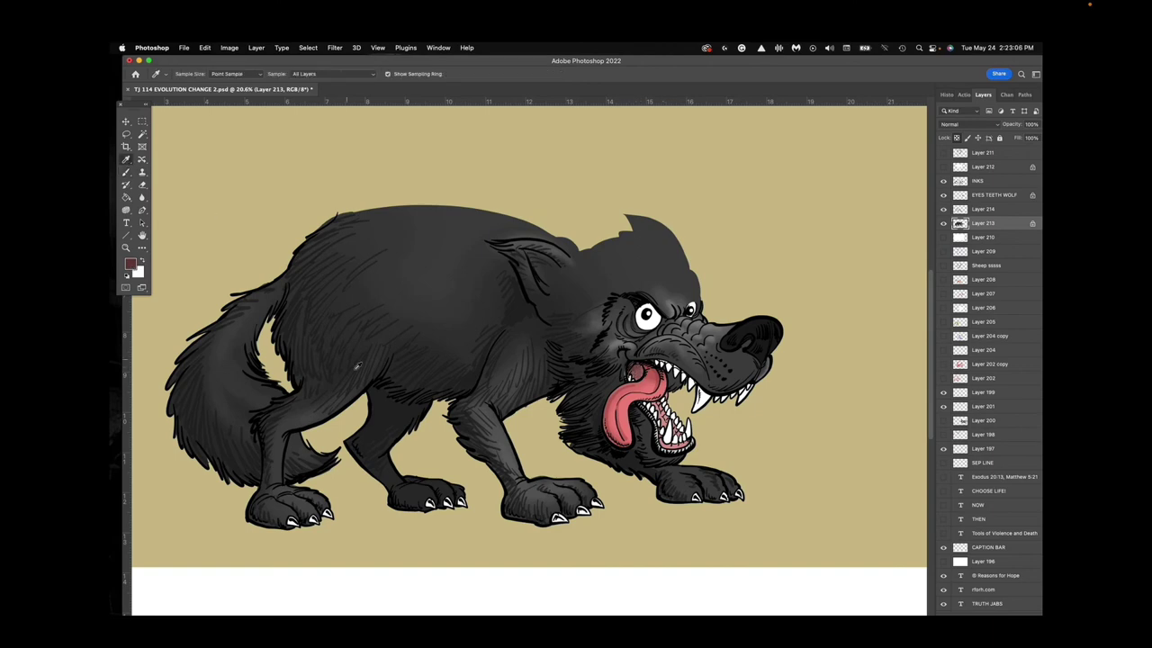
left_click(385, 409)
left_click(131, 265)
left_click(284, 306)
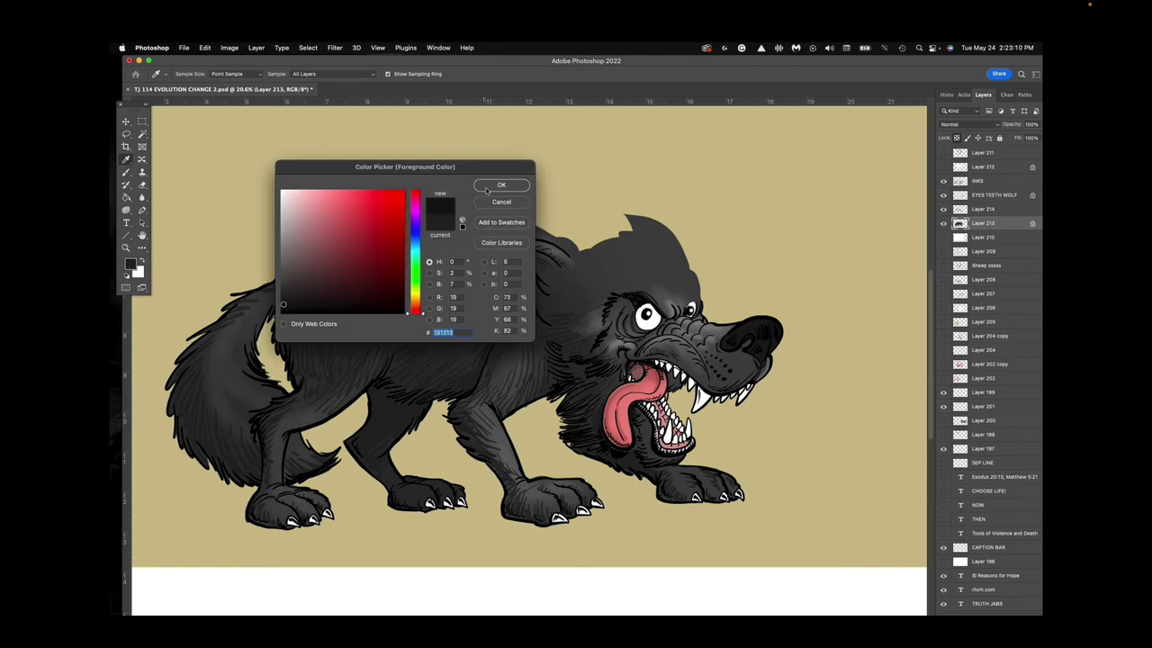
left_click(493, 187)
left_click(126, 172)
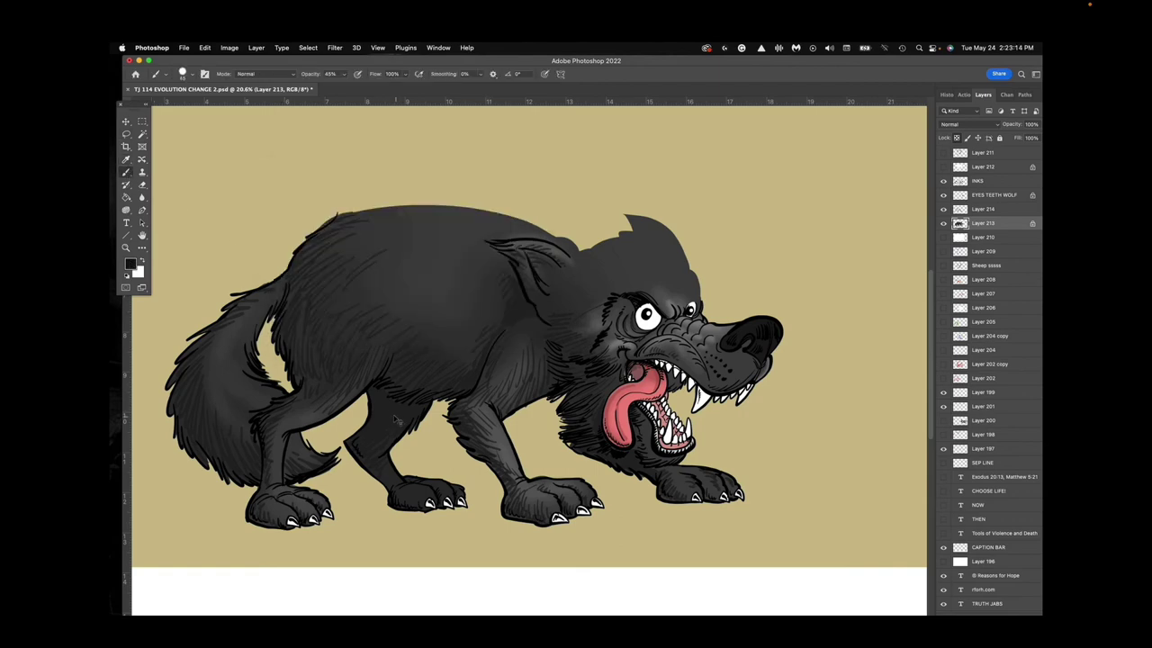
Lock the transparent pixels of Layer 214, enlarge the brush, raise its opacity to 100% and paint over the far hind leg's hatching.
key("alt+bracketright")
key("slash")
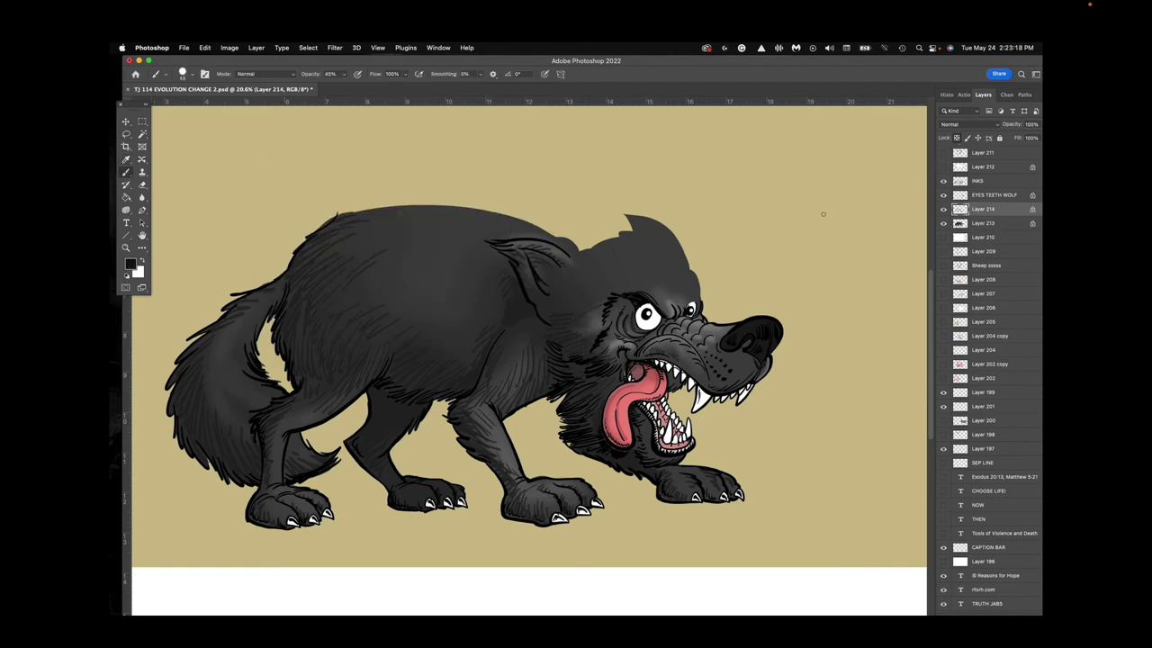
key("bracketright")
key("bracketright")
key("bracketright")
key("bracketright")
key("bracketright")
left_click(343, 74)
left_click(370, 395)
Sample the near hind leg's grey, pick a lighter grey and recolour the locked fur hatching.
left_click(126, 160)
left_click(298, 420)
left_click(130, 263)
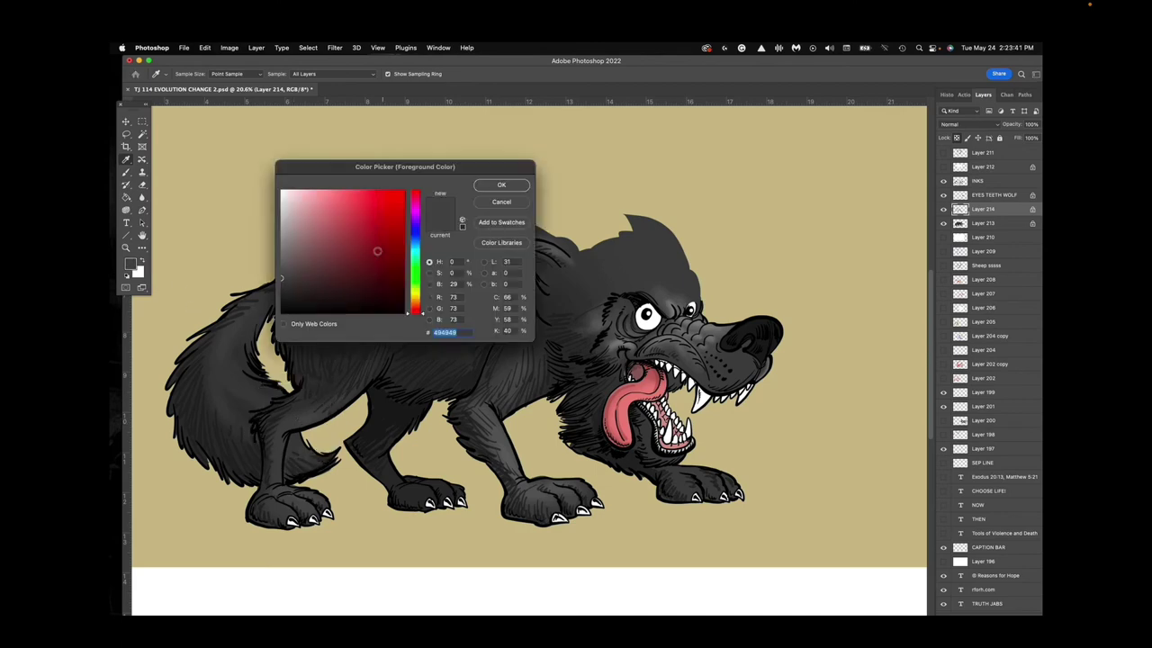
left_click(499, 185)
key("b")
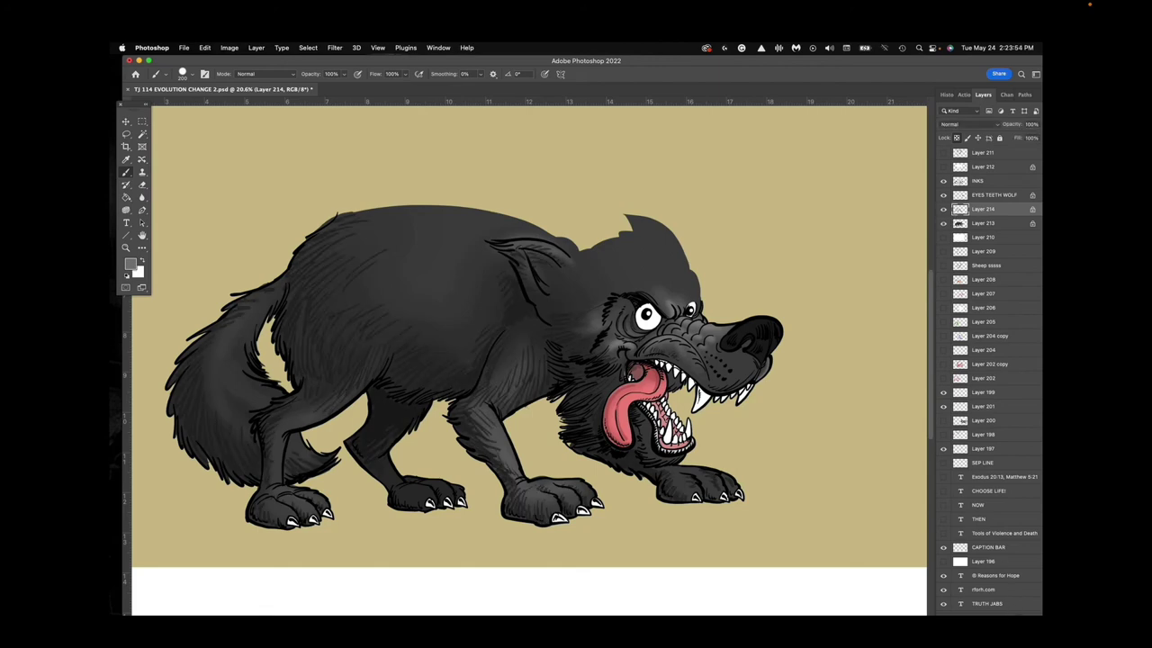
Add a new layer above Layer 214, naming Layer 214 "DArk hair" and the new layer "Light hair".
left_click(1016, 613)
double_click(980, 224)
type("DArk hair")
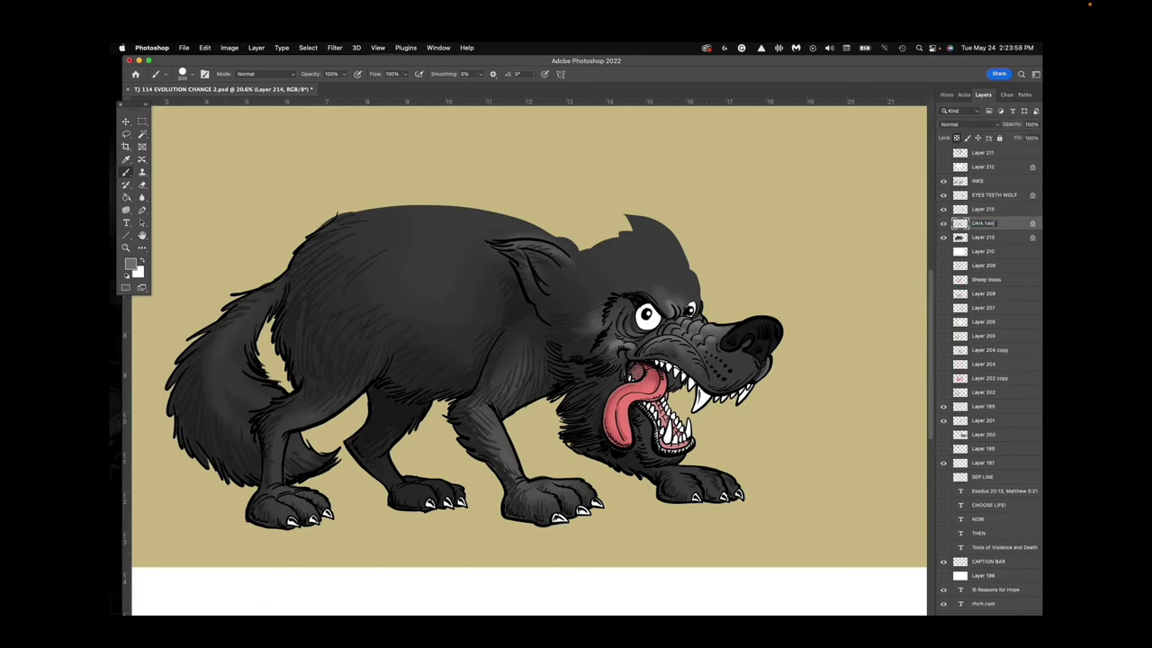
double_click(982, 209)
type("Li")
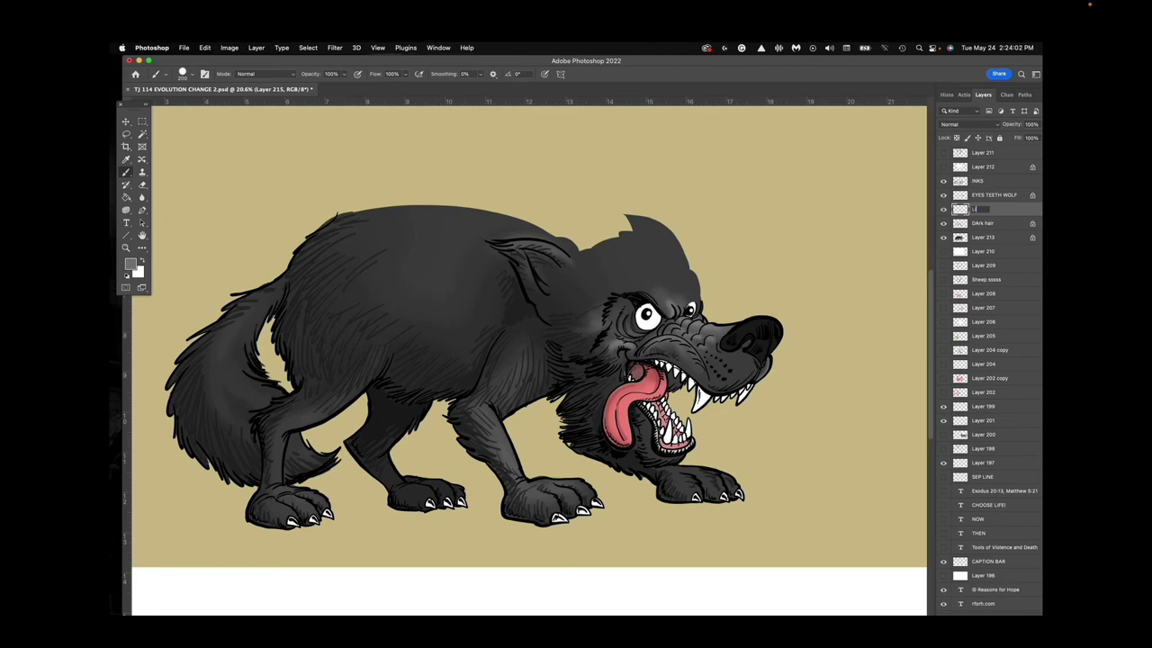
type("Light hair")
key("Return")
Set the foreground colour to light grey #b6b6b6 and paint fine highlights around the wolf's eyes and muzzle on the Light hair layer.
left_click(131, 267)
left_click_drag(281, 266, 281, 236)
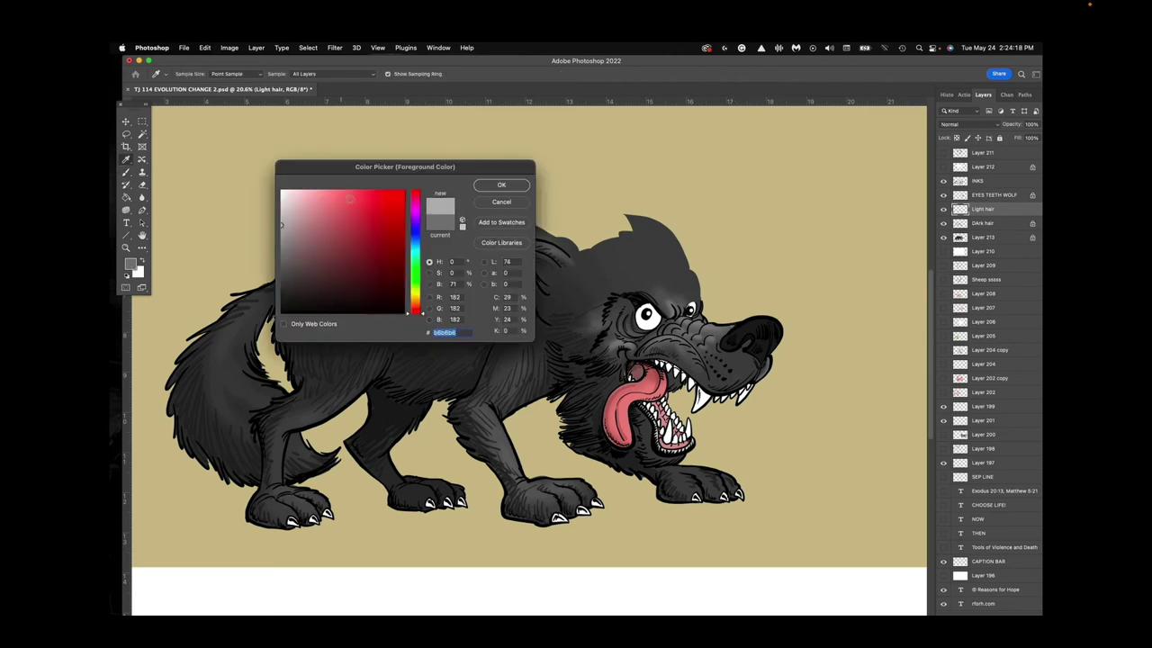
left_click(492, 186)
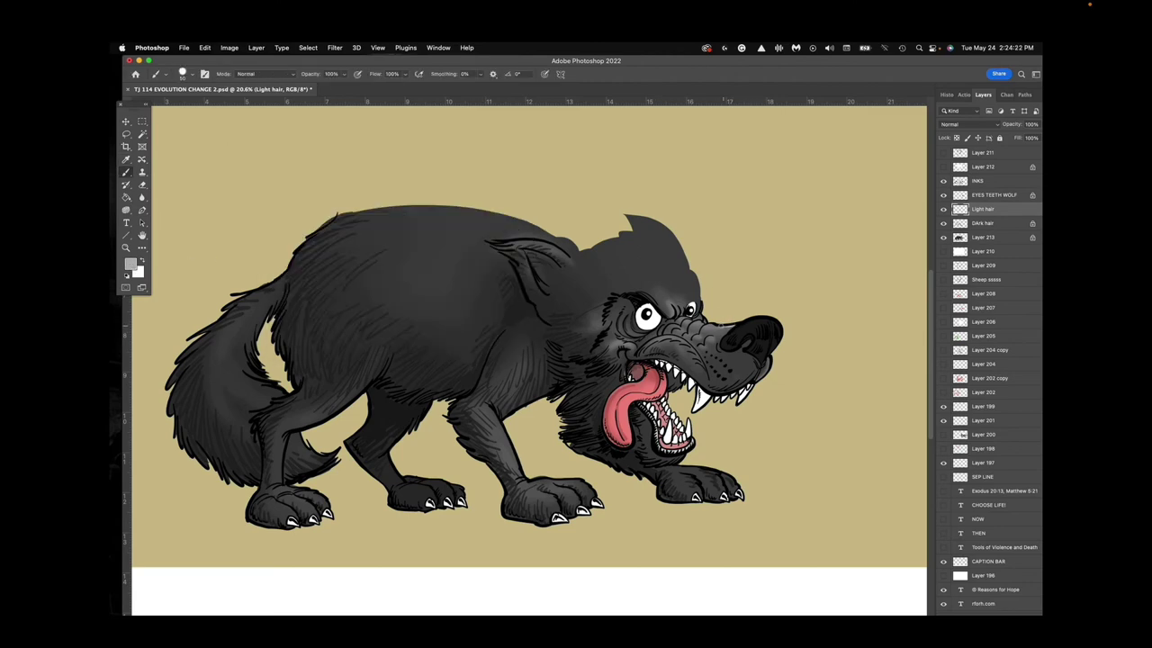
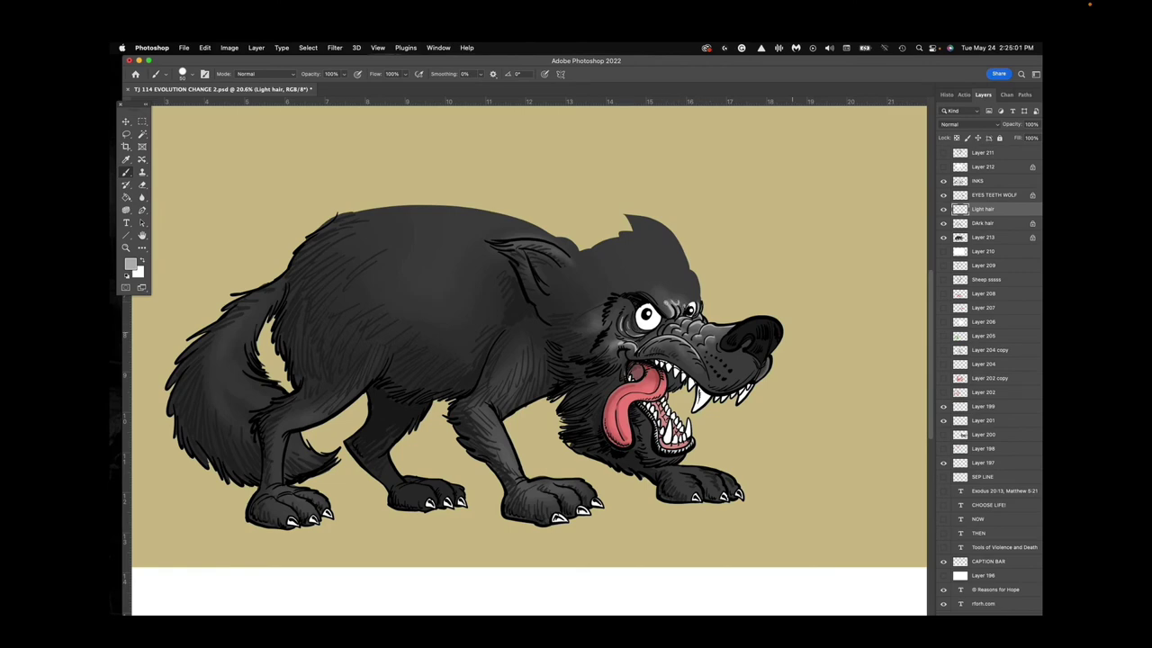
Switch to the EYES TEETH WOLF layer, sample the nose's black and lighten the brush colour to grey #4c4c4c.
left_click(752, 328, "super")
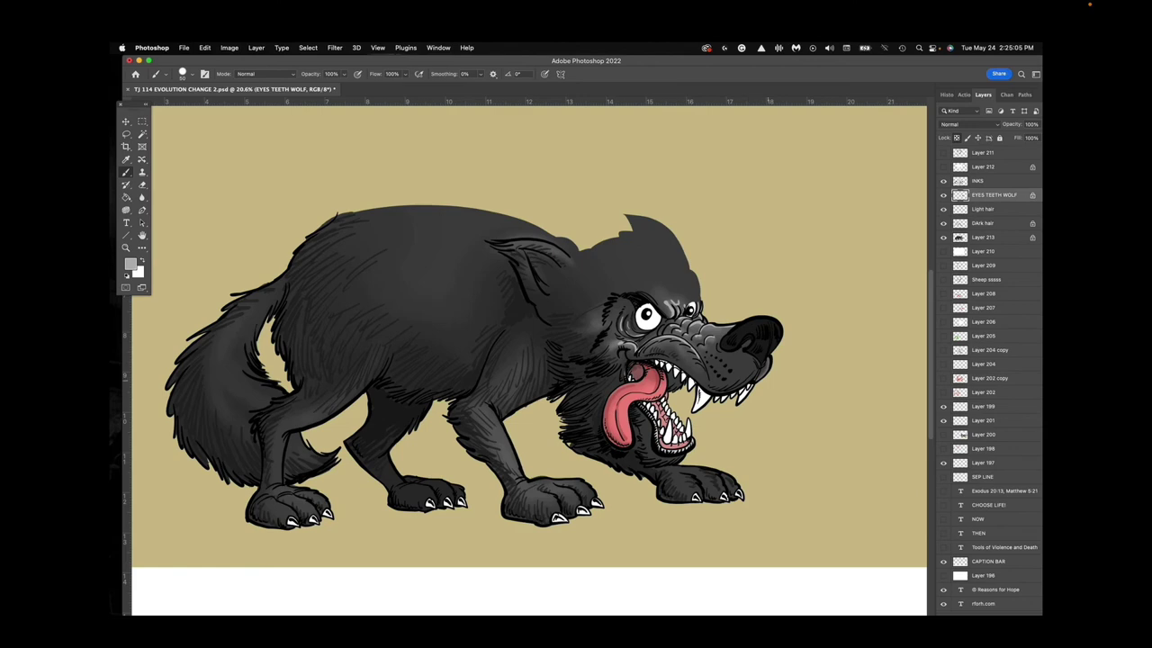
left_click(126, 159)
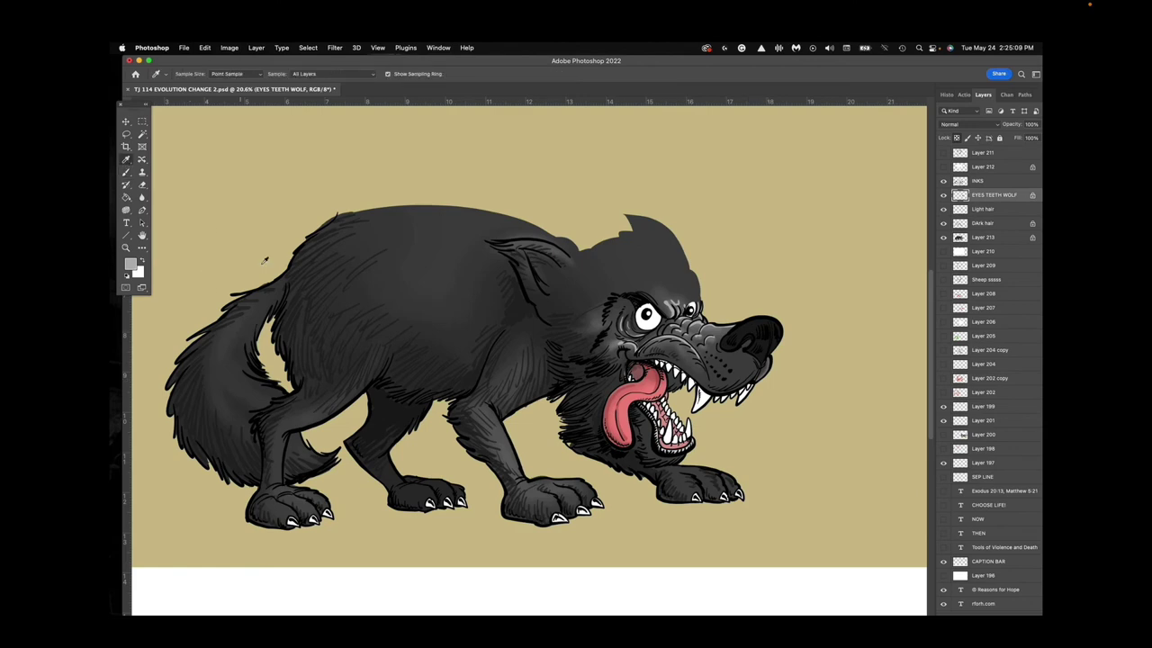
left_click(766, 321)
left_click(131, 265)
left_click(283, 277)
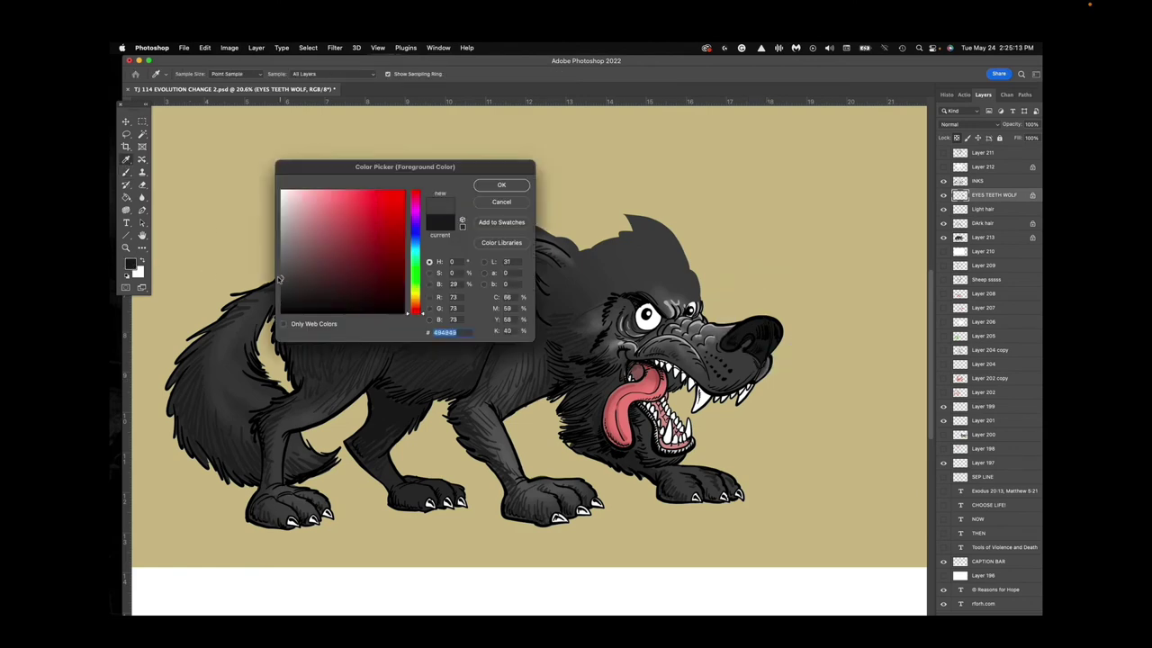
left_click(502, 186)
key("b")
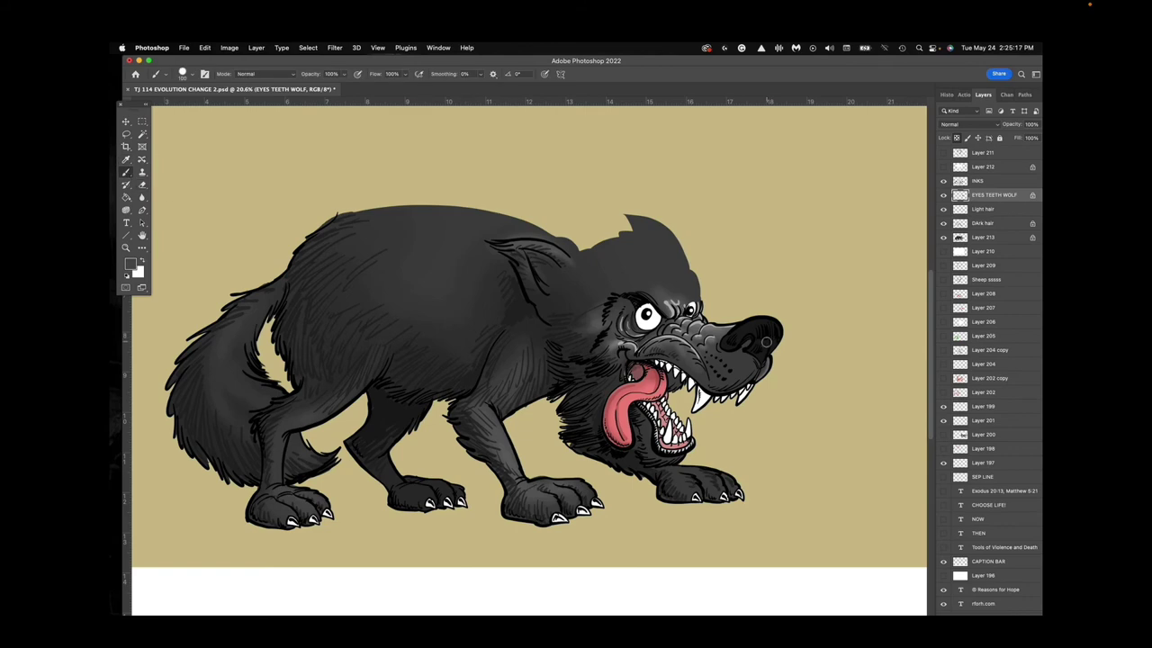
Choose the Soft Round brush at 175 px and paint soft grey highlights on the wolf's nose.
left_click(189, 75)
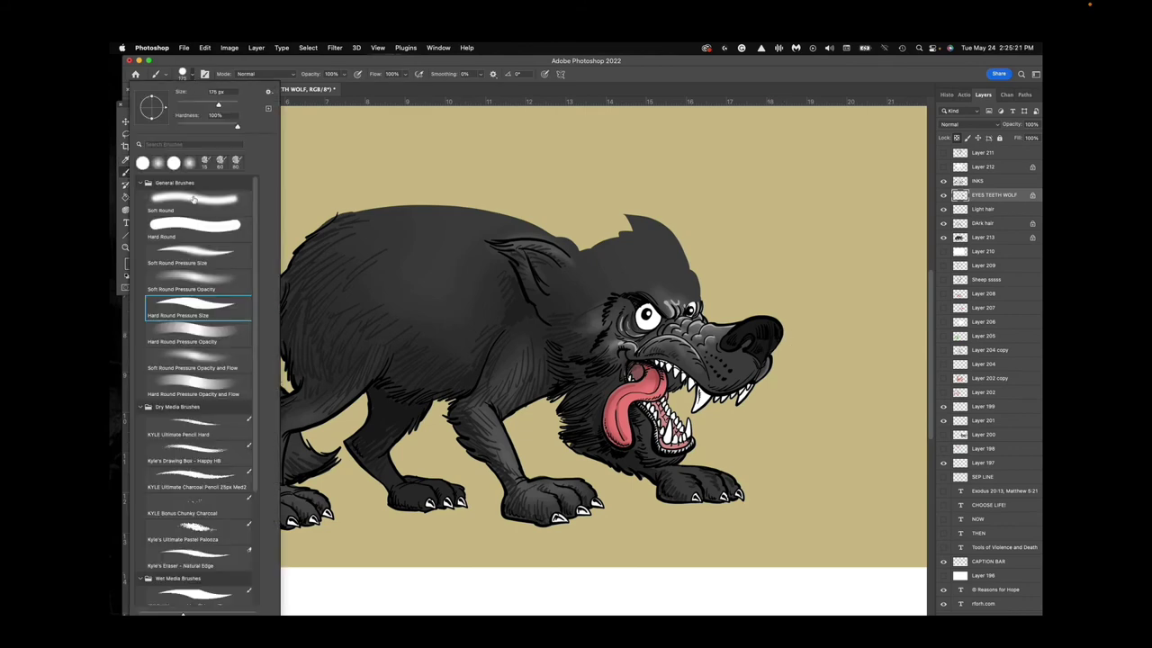
double_click(192, 199)
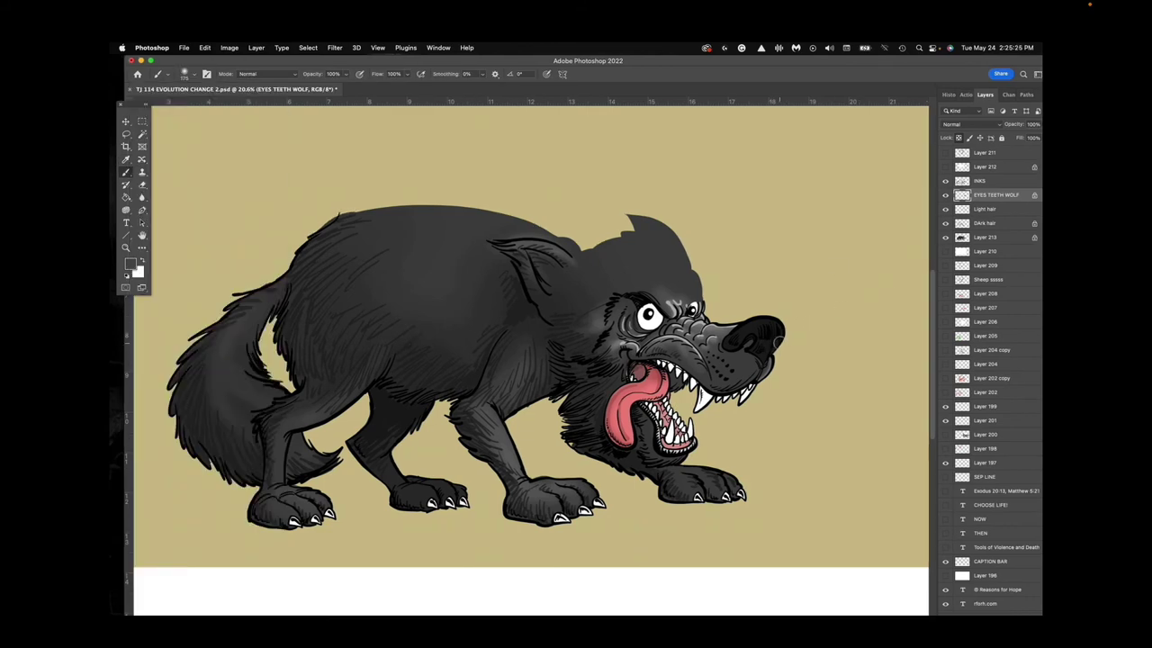
mouse_move(769, 316)
left_mouse_down()
mouse_move(726, 337)
mouse_move(778, 323)
mouse_move(781, 342)
left_mouse_up()
Change the foreground colour from the nose's dark grey to a light grey.
left_click(130, 264)
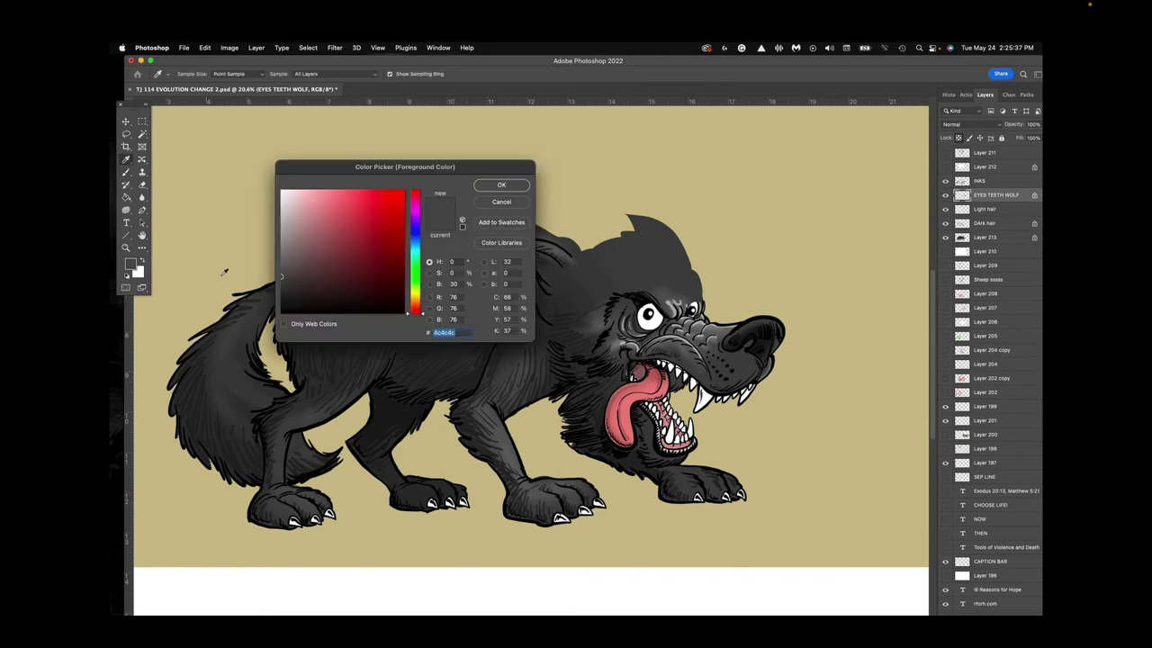
left_click(285, 211)
left_click(489, 186)
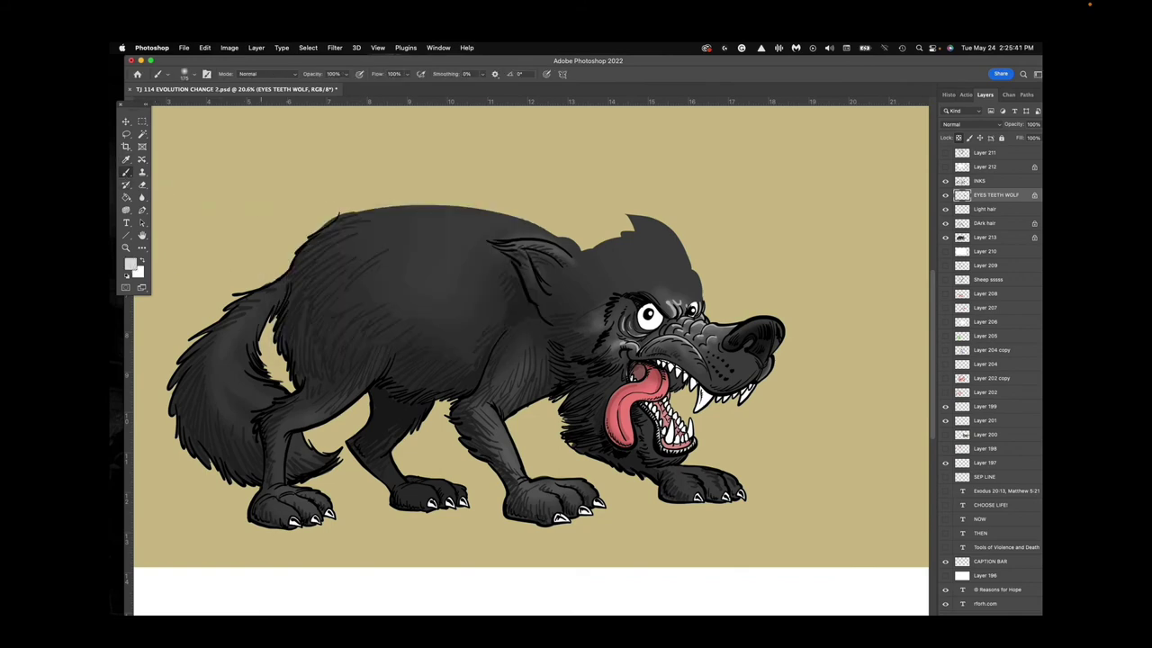
Choose a hard round brush at 35% opacity and paint light highlight strokes along the wolf's nose.
left_click(194, 74)
double_click(196, 301)
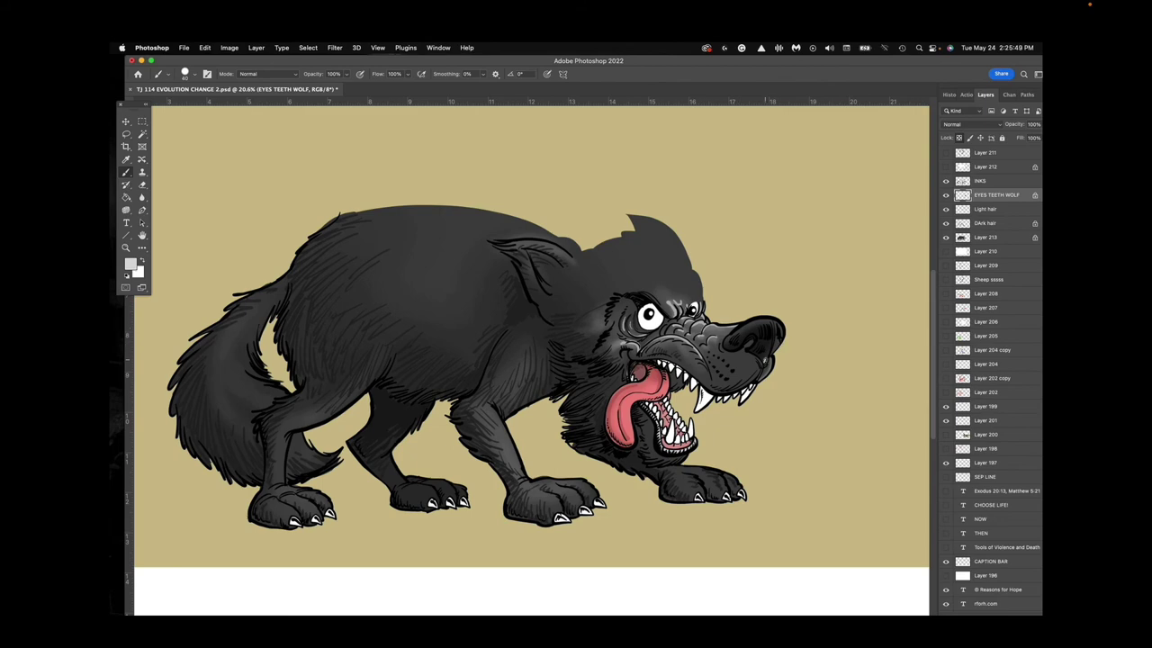
key("3")
key("5")
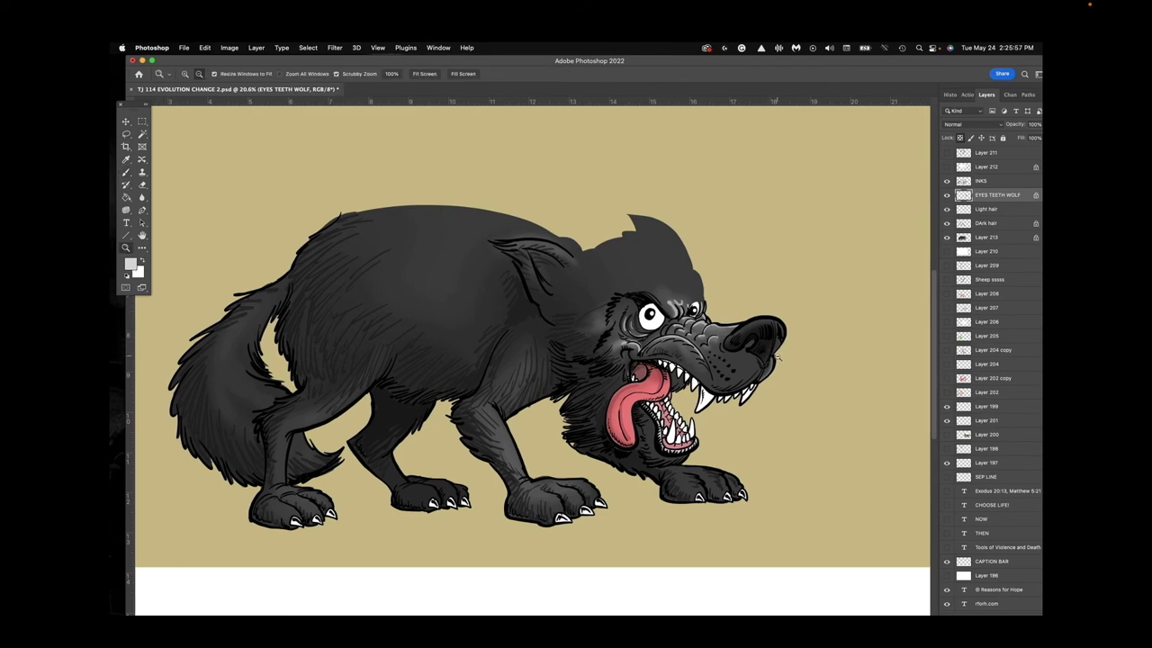
scroll(775, 358, "up", 5)
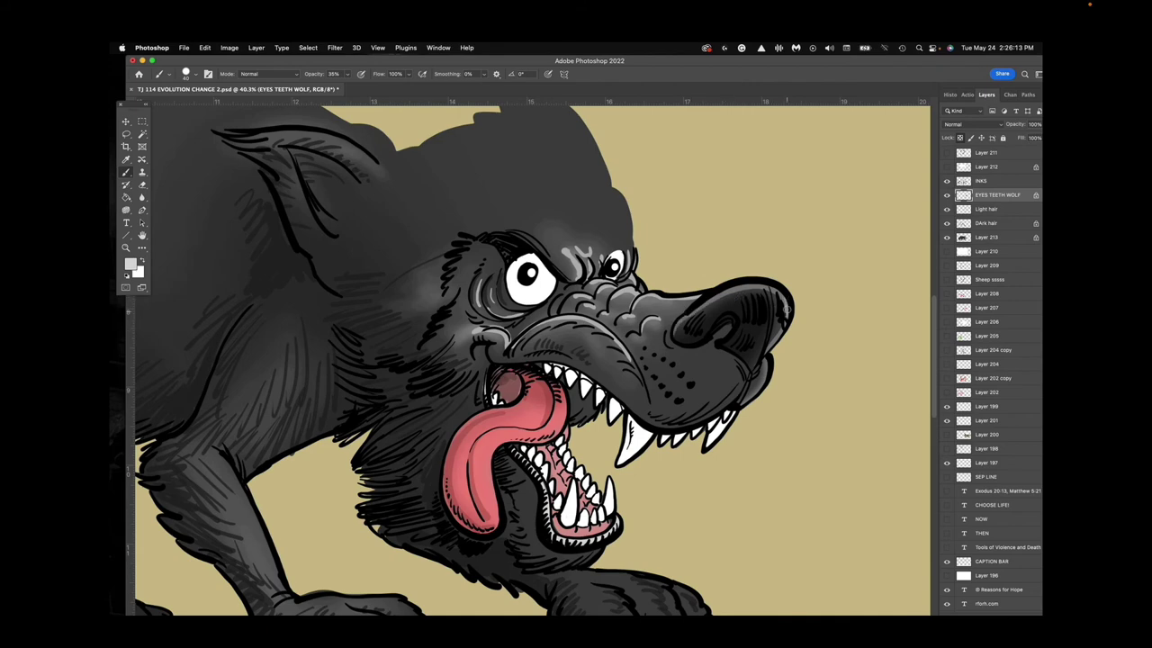
mouse_move(751, 287)
left_mouse_down()
mouse_move(720, 292)
mouse_move(758, 287)
mouse_move(785, 327)
mouse_move(765, 367)
left_mouse_up()
Switch to the Light hair layer and paint fine light hairs on the wolf's muzzle and cheek.
left_click(985, 209)
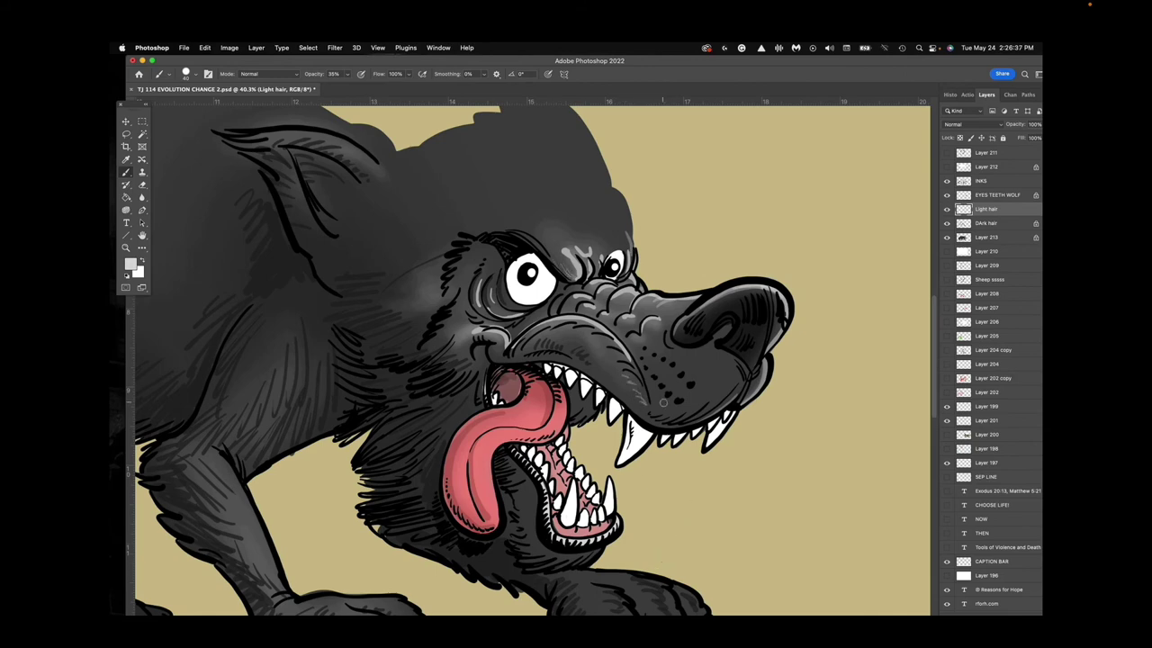
mouse_move(736, 369)
left_mouse_down()
mouse_move(702, 405)
mouse_move(687, 410)
mouse_move(740, 376)
mouse_move(646, 407)
left_mouse_up()
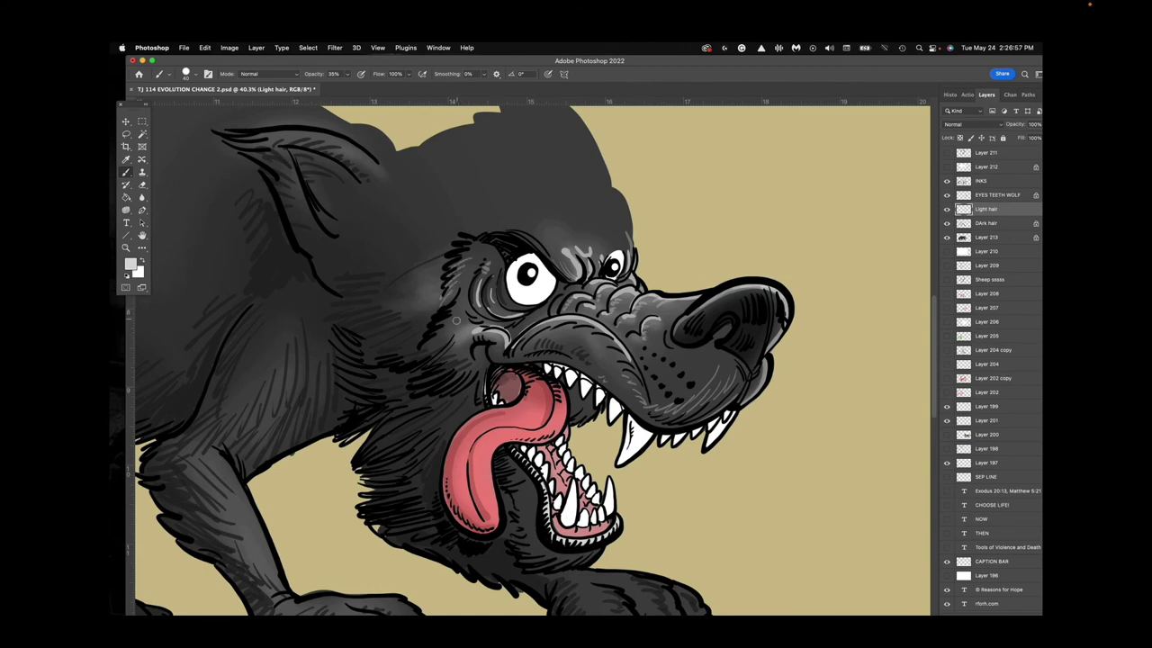
mouse_move(447, 329)
left_mouse_down()
mouse_move(423, 348)
mouse_move(446, 350)
mouse_move(425, 319)
mouse_move(393, 321)
mouse_move(409, 296)
mouse_move(364, 284)
left_mouse_up()
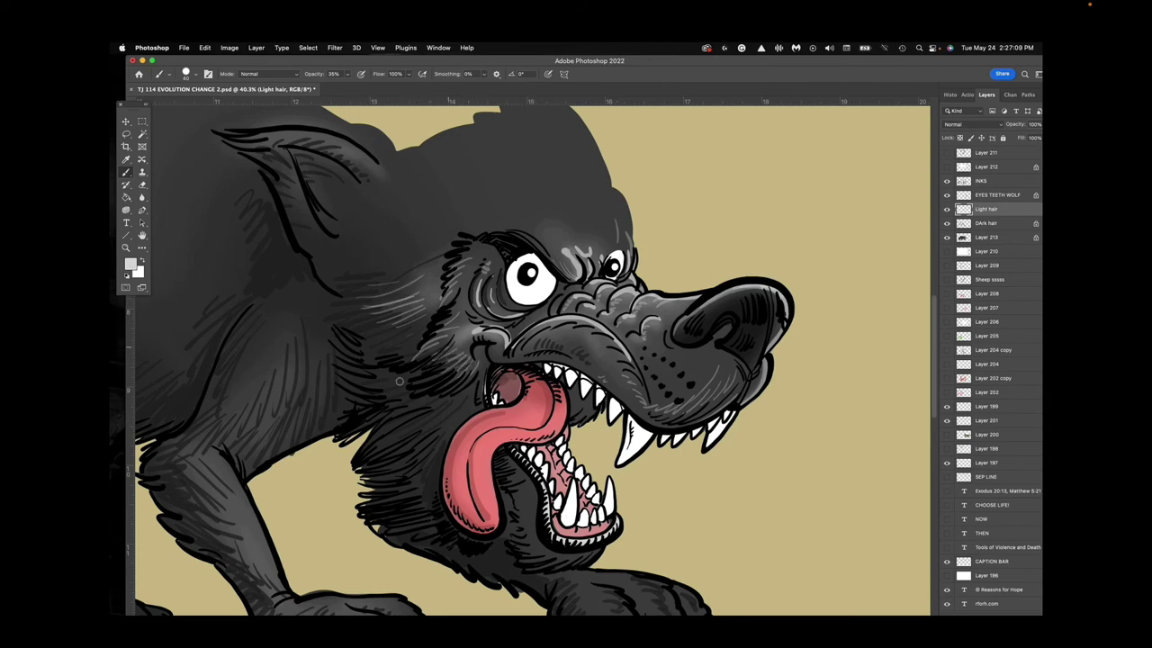
Paint light hair strokes on the wolf's neck, front shoulder and ear.
mouse_move(351, 338)
left_mouse_down()
mouse_move(315, 360)
mouse_move(266, 423)
mouse_move(248, 382)
mouse_move(223, 436)
left_mouse_up()
left_click_drag(231, 405, 205, 447)
left_click_drag(292, 327, 289, 358)
left_click_drag(308, 310, 303, 353)
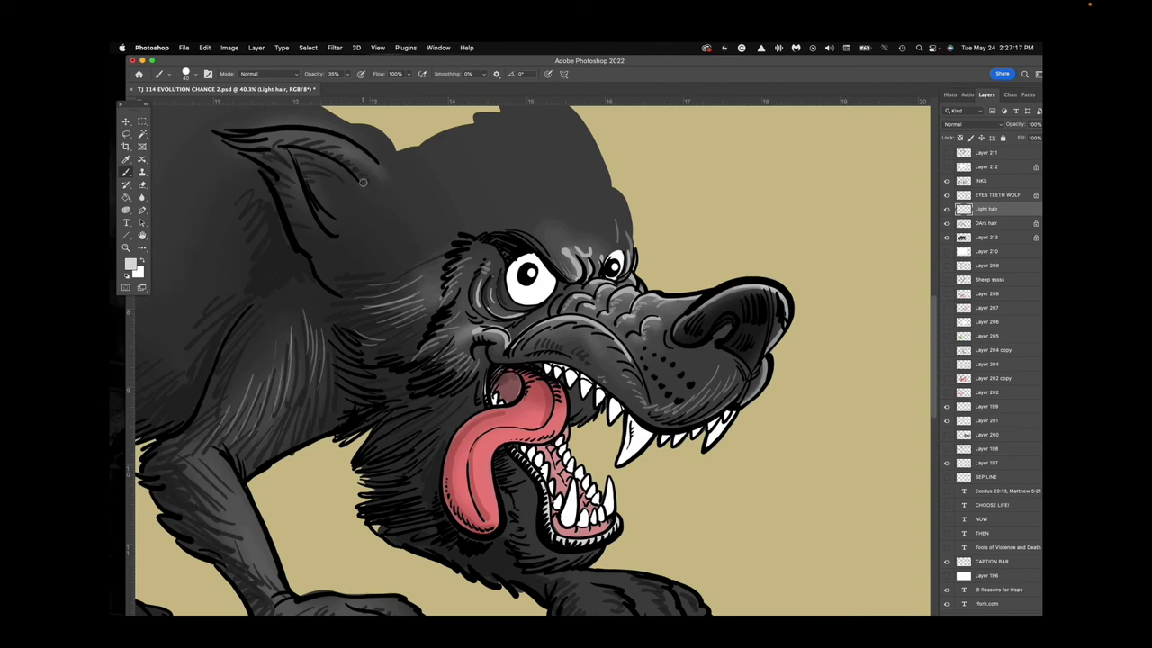
mouse_move(371, 159)
left_mouse_down()
mouse_move(311, 137)
mouse_move(230, 140)
mouse_move(257, 147)
mouse_move(307, 213)
mouse_move(372, 162)
mouse_move(405, 162)
left_mouse_up()
Paint light hair strokes on the wolf's far front paw, lower jaw and the fur behind the tongue.
scroll(709, 515, "down", 5)
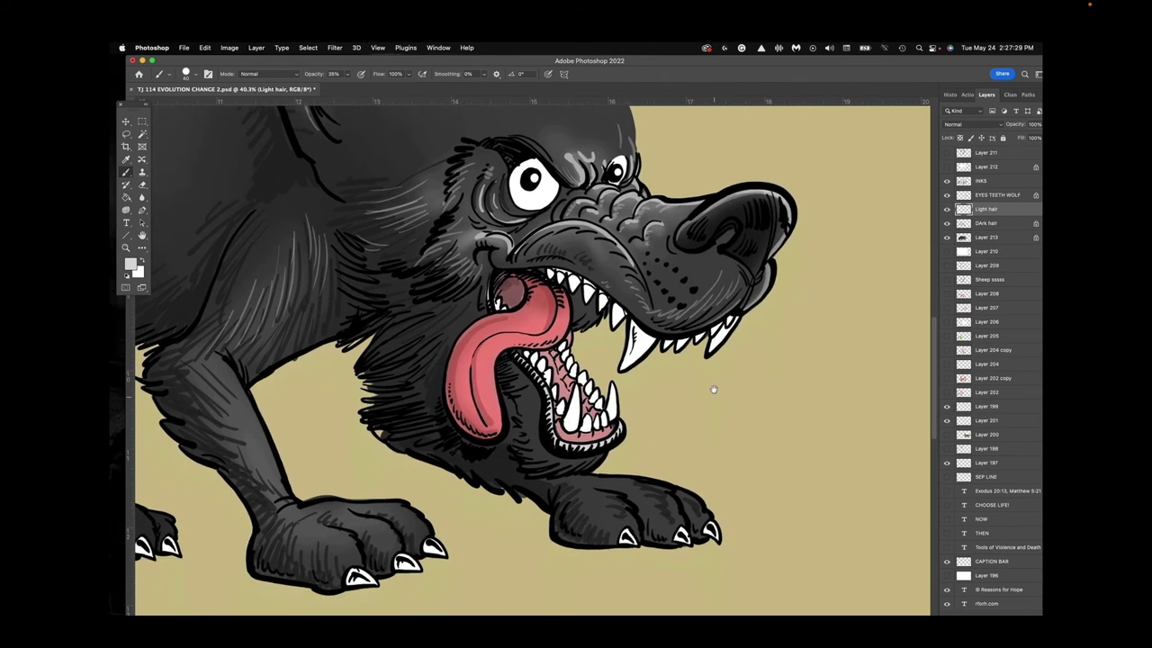
left_click_drag(624, 463, 606, 443)
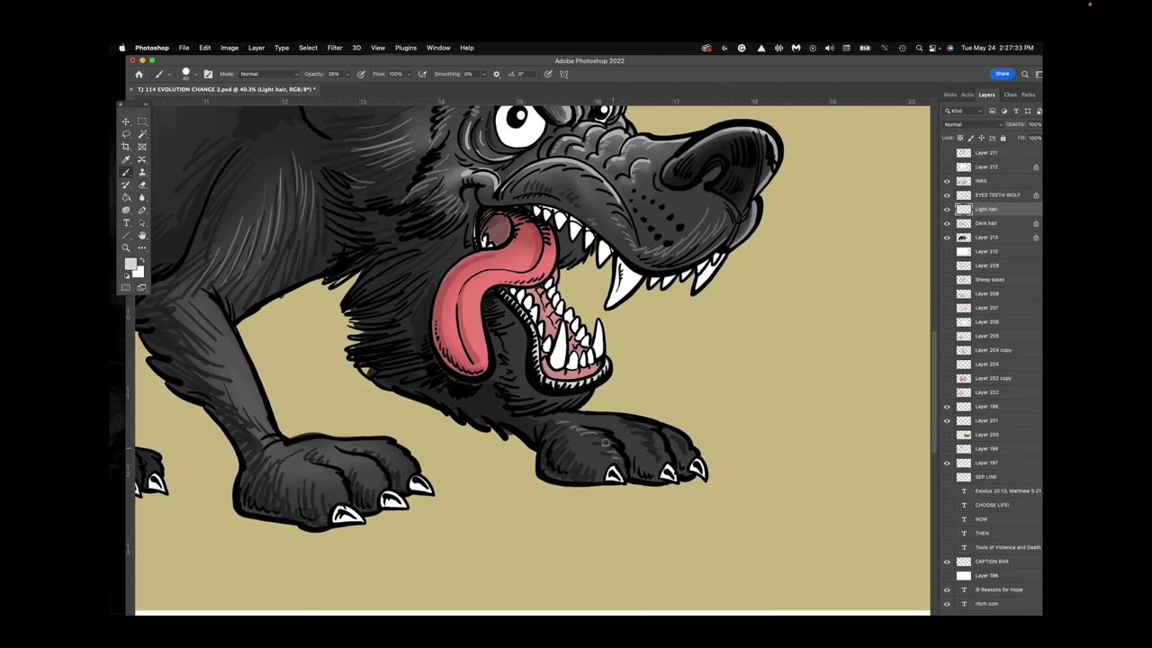
mouse_move(662, 467)
left_mouse_down()
mouse_move(646, 430)
mouse_move(590, 419)
mouse_move(680, 450)
mouse_move(641, 421)
mouse_move(572, 414)
mouse_move(576, 401)
mouse_move(510, 380)
mouse_move(516, 328)
left_mouse_up()
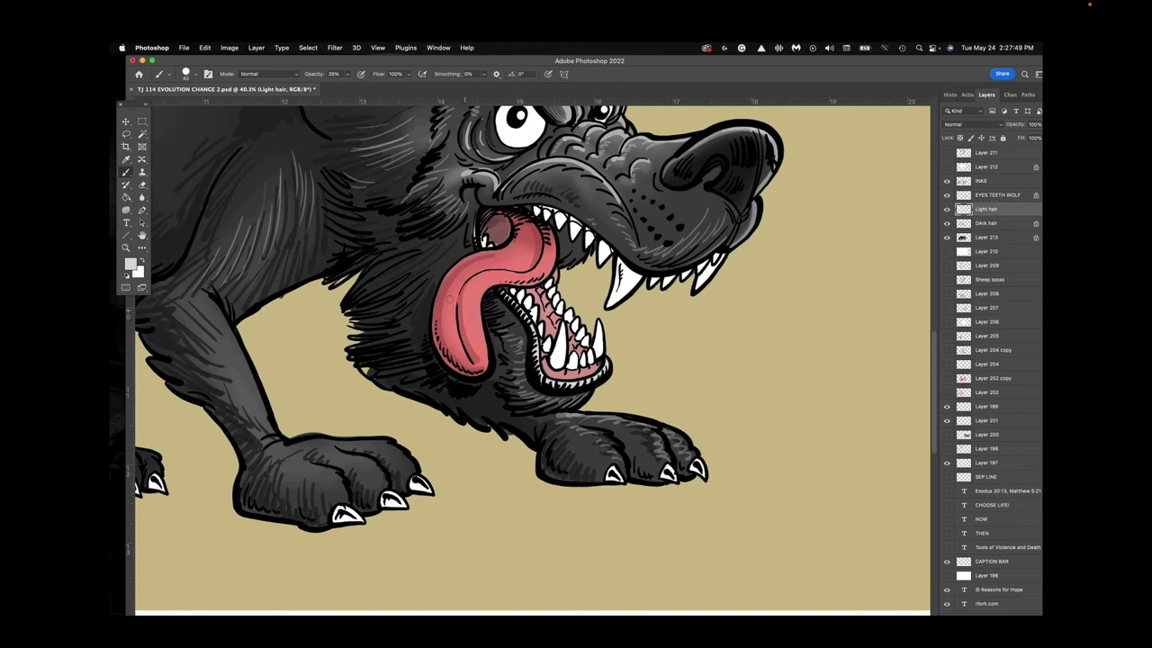
left_click_drag(459, 231, 411, 271)
mouse_move(411, 259)
left_mouse_down()
mouse_move(381, 277)
mouse_move(423, 288)
left_mouse_up()
left_click_drag(430, 283, 408, 302)
Paint light hair strokes down the wolf's near foreleg and over its paw and toes.
left_click_drag(504, 511, 721, 514)
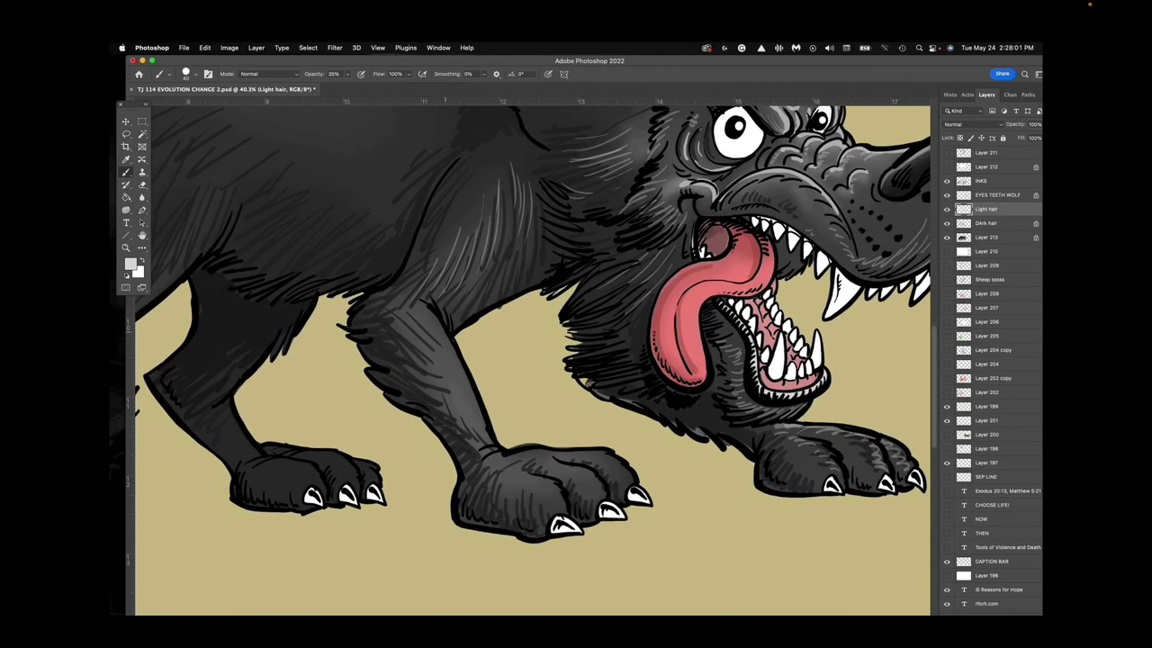
left_click_drag(453, 377, 492, 446)
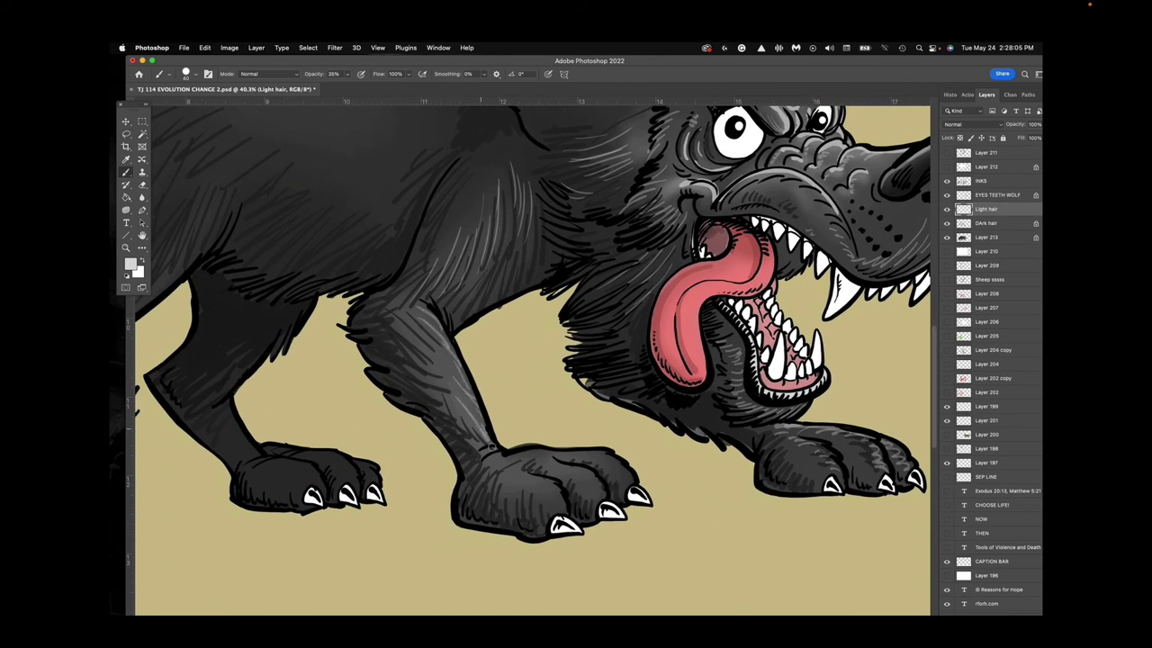
mouse_move(606, 497)
left_mouse_down()
mouse_move(587, 469)
mouse_move(544, 458)
left_mouse_up()
mouse_move(634, 483)
left_mouse_down()
mouse_move(604, 457)
mouse_move(555, 452)
left_mouse_up()
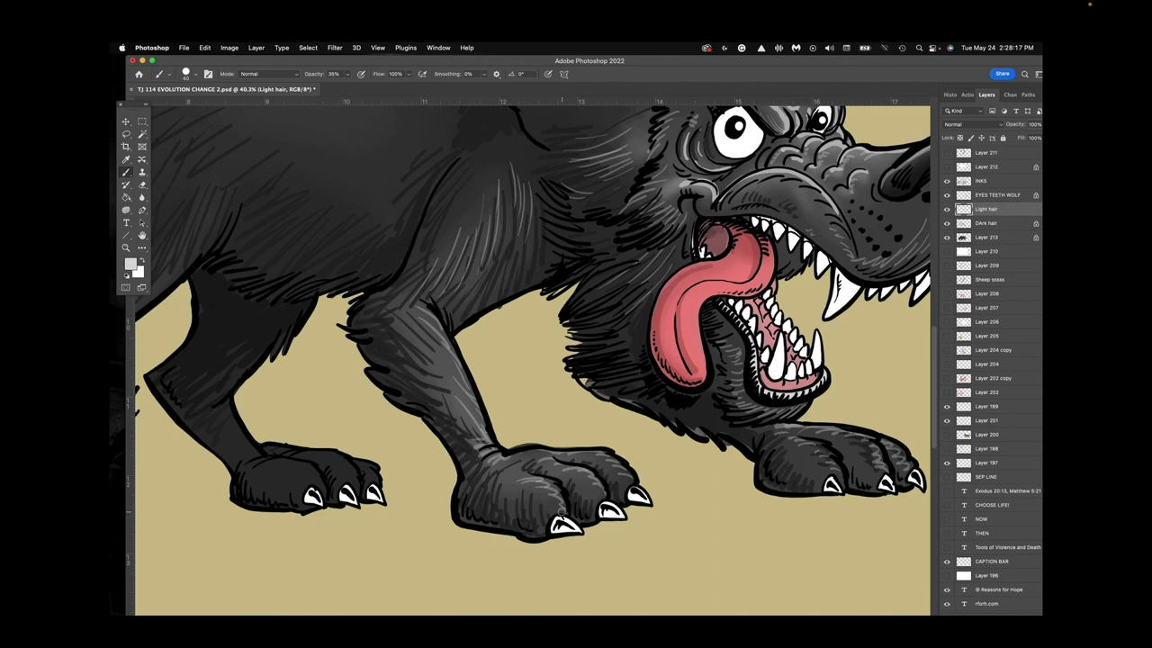
Paint light edge highlights along both sides of the wolf's far hind leg and on its toes.
scroll(504, 450, "left", 10)
scroll(504, 450, "up", 3)
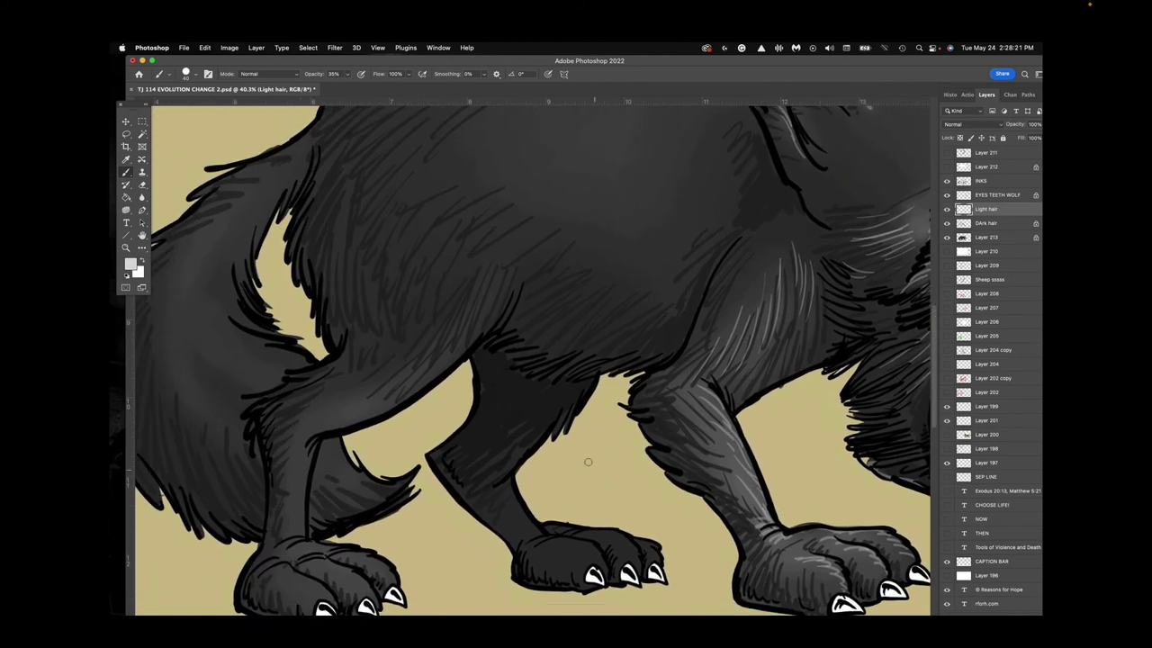
mouse_move(562, 423)
left_mouse_down()
mouse_move(507, 476)
mouse_move(540, 533)
left_mouse_up()
mouse_move(605, 570)
left_mouse_down()
mouse_move(564, 545)
mouse_move(638, 562)
mouse_move(624, 536)
mouse_move(581, 531)
left_mouse_up()
left_click_drag(661, 563, 635, 538)
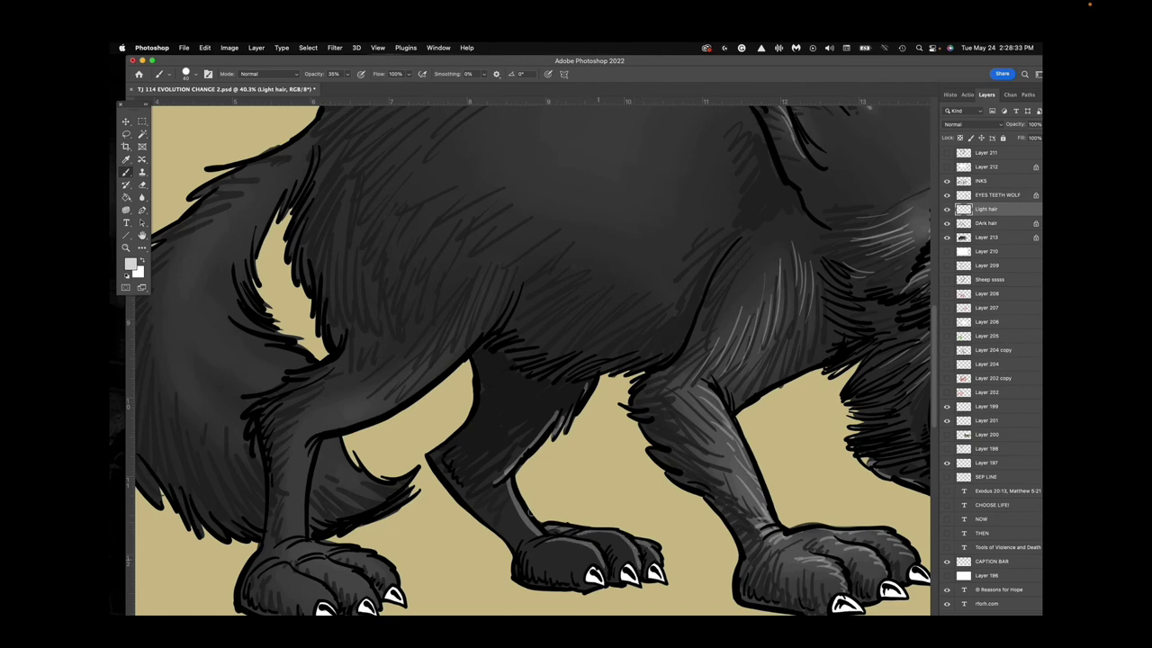
mouse_move(435, 462)
left_mouse_down()
mouse_move(540, 558)
mouse_move(518, 570)
mouse_move(505, 542)
mouse_move(520, 523)
mouse_move(477, 513)
mouse_move(519, 535)
left_mouse_up()
Paint light hairs along the wolf's near hind leg, from the thigh and flank down to the paw.
mouse_move(480, 344)
left_mouse_down()
mouse_move(387, 410)
mouse_move(347, 424)
mouse_move(384, 385)
mouse_move(304, 429)
left_mouse_up()
left_click_drag(486, 310, 465, 350)
left_click_drag(501, 284, 483, 331)
left_click_drag(511, 287, 507, 304)
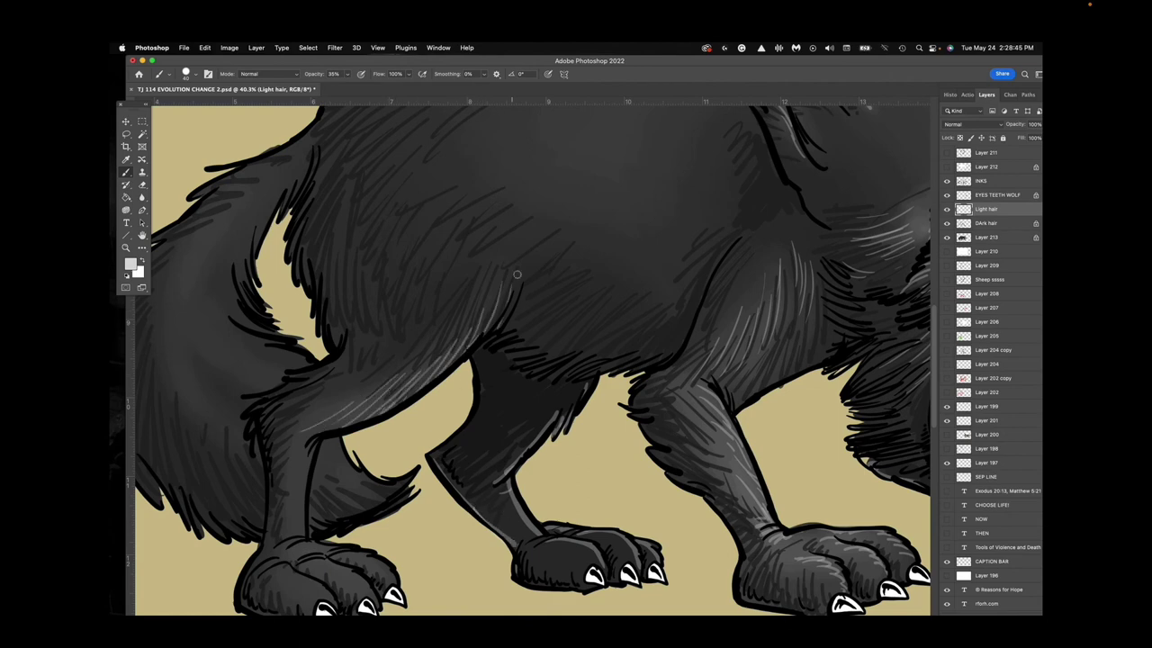
mouse_move(531, 263)
left_mouse_down()
mouse_move(520, 307)
mouse_move(531, 301)
left_mouse_up()
mouse_move(546, 250)
left_mouse_down()
mouse_move(538, 293)
mouse_move(511, 326)
left_mouse_up()
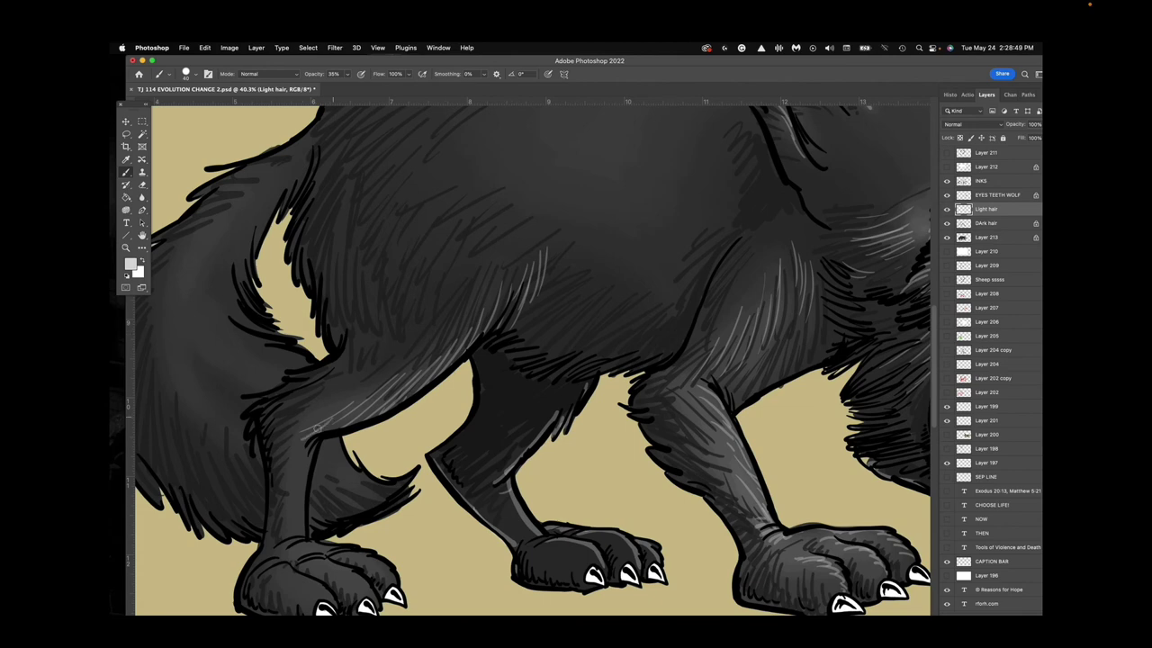
mouse_move(307, 460)
left_mouse_down()
mouse_move(294, 499)
mouse_move(302, 530)
mouse_move(308, 462)
mouse_move(283, 536)
mouse_move(296, 526)
mouse_move(268, 471)
mouse_move(265, 539)
mouse_move(243, 599)
left_mouse_up()
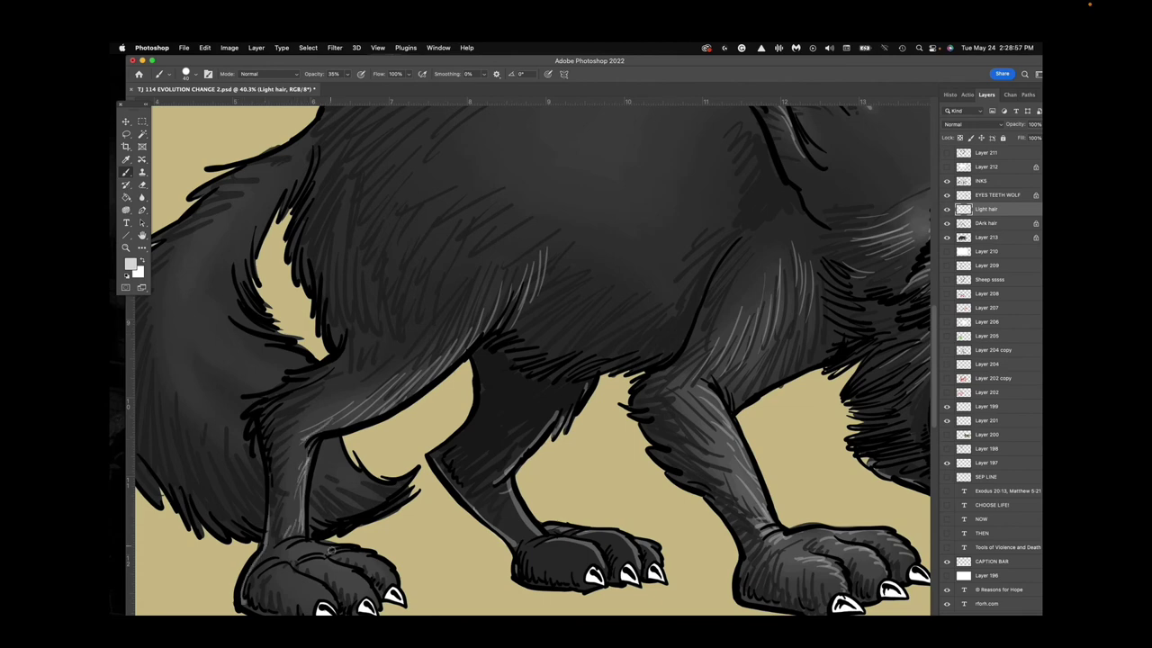
left_click_drag(332, 551, 306, 546)
Paint light hairs on the wolf's tail, covering the tip, the inner curve and the outer edge.
mouse_move(346, 472)
left_mouse_down()
mouse_move(383, 487)
mouse_move(328, 459)
left_mouse_up()
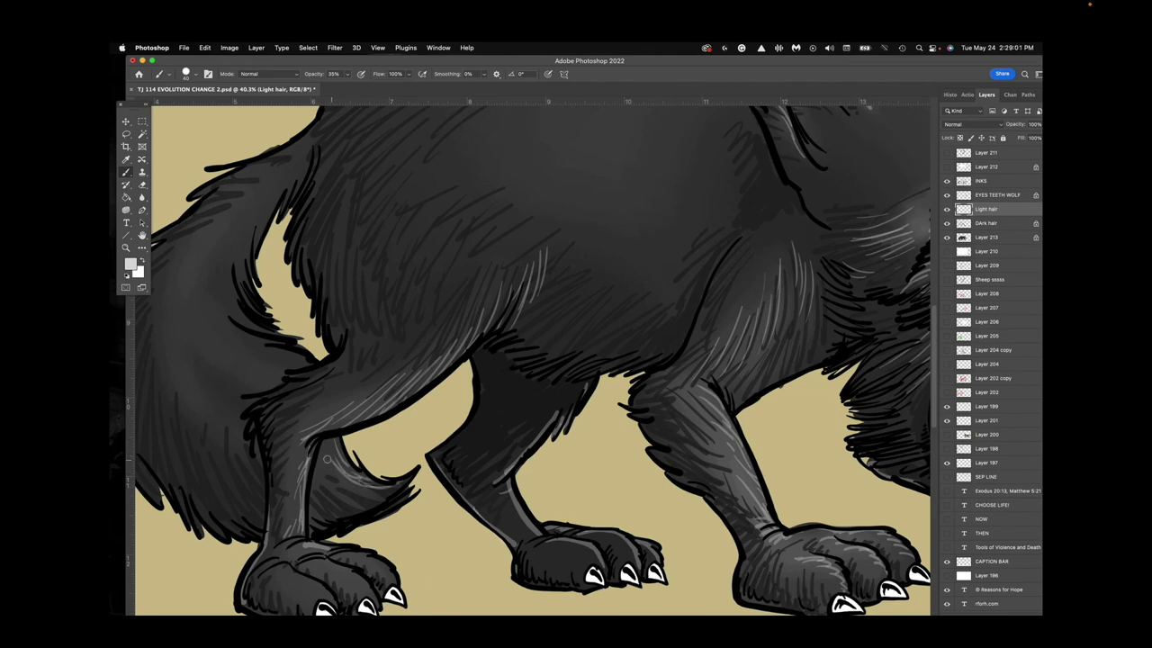
mouse_move(274, 351)
left_mouse_down()
mouse_move(226, 331)
mouse_move(264, 312)
left_mouse_up()
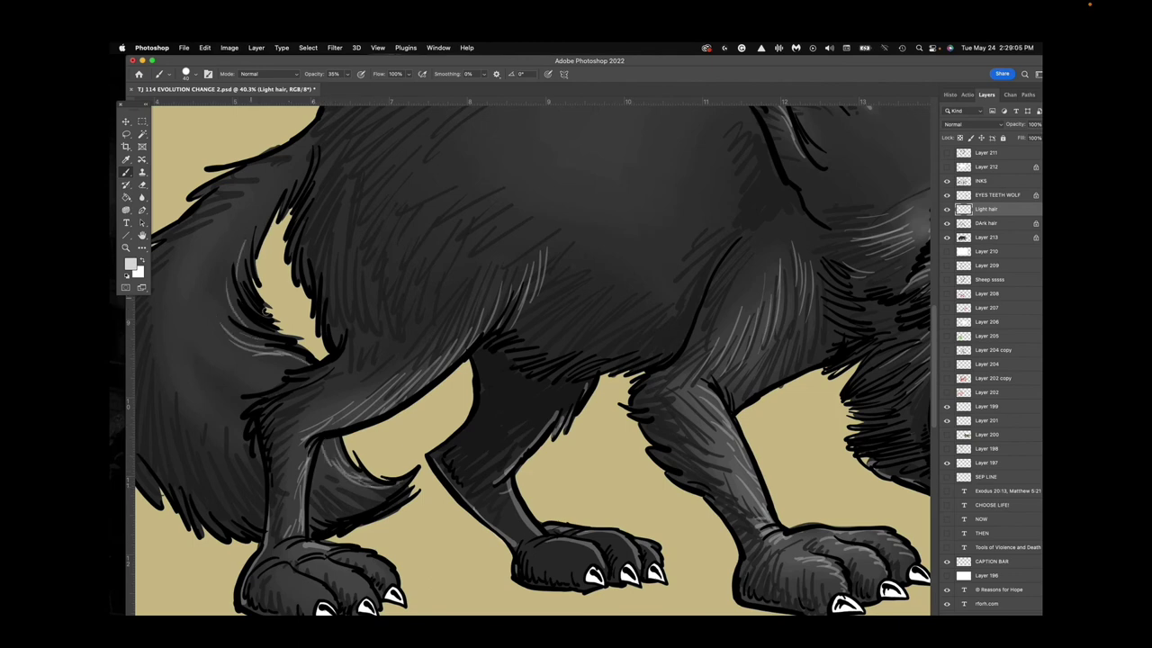
left_click_drag(368, 360, 539, 432)
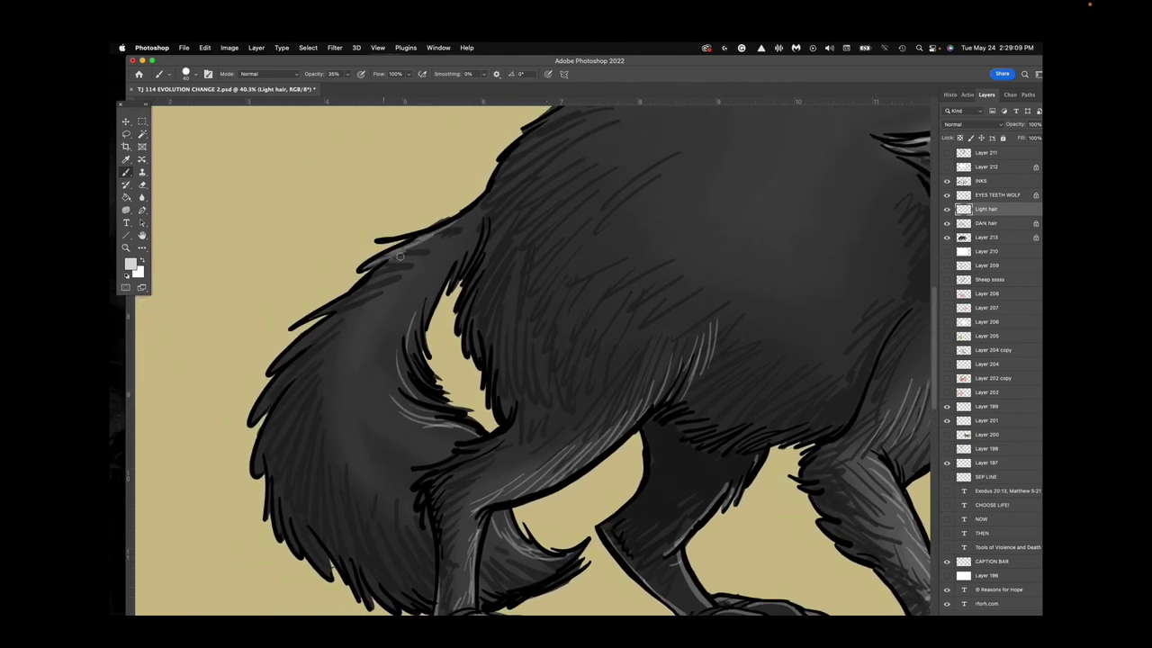
mouse_move(353, 297)
left_mouse_down()
mouse_move(251, 419)
mouse_move(267, 396)
mouse_move(257, 445)
mouse_move(268, 443)
mouse_move(284, 532)
mouse_move(285, 517)
mouse_move(303, 547)
mouse_move(379, 531)
mouse_move(296, 425)
left_mouse_up()
left_click_drag(305, 207, 319, 270)
left_click_drag(290, 266, 366, 323)
mouse_move(294, 278)
left_mouse_down()
mouse_move(308, 192)
mouse_move(369, 127)
left_mouse_up()
left_click_drag(343, 195, 383, 113)
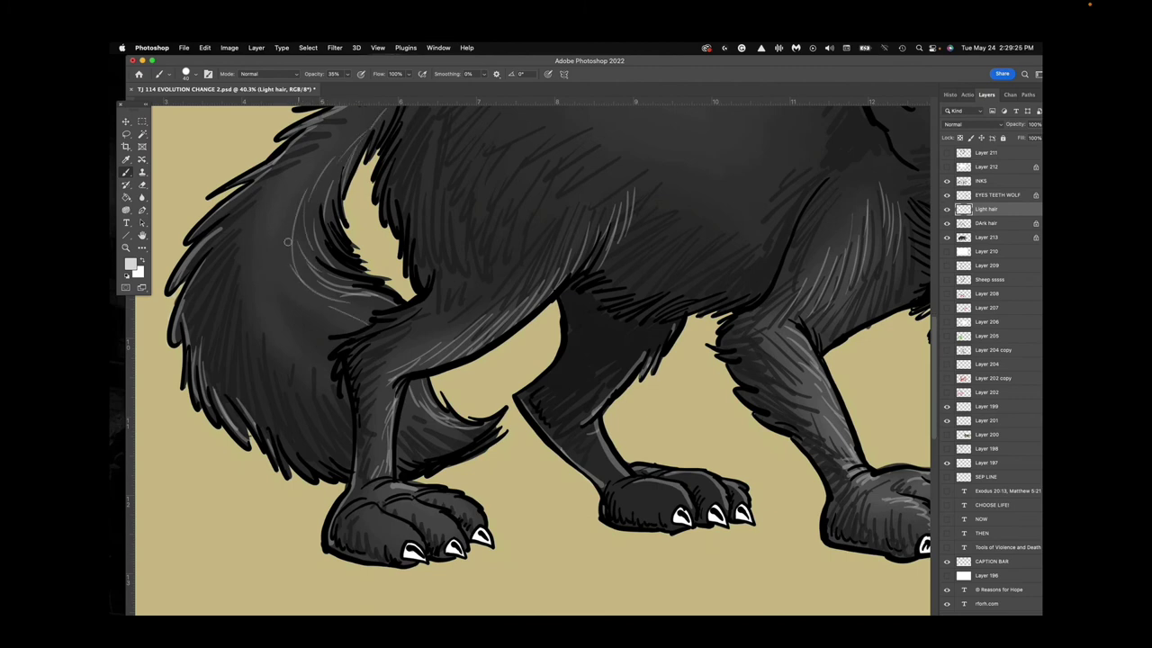
Fill in more light hair strokes across the lower part and outer side of the wolf's tail.
left_click_drag(289, 283, 314, 302)
mouse_move(311, 347)
left_mouse_down()
mouse_move(365, 432)
mouse_move(354, 471)
left_mouse_up()
left_click_drag(288, 448, 338, 478)
left_click_drag(315, 453, 355, 472)
mouse_move(303, 427)
left_mouse_down()
mouse_move(343, 465)
mouse_move(277, 423)
mouse_move(255, 378)
mouse_move(193, 333)
left_mouse_up()
left_click_drag(207, 264, 191, 298)
left_click_drag(234, 222, 212, 248)
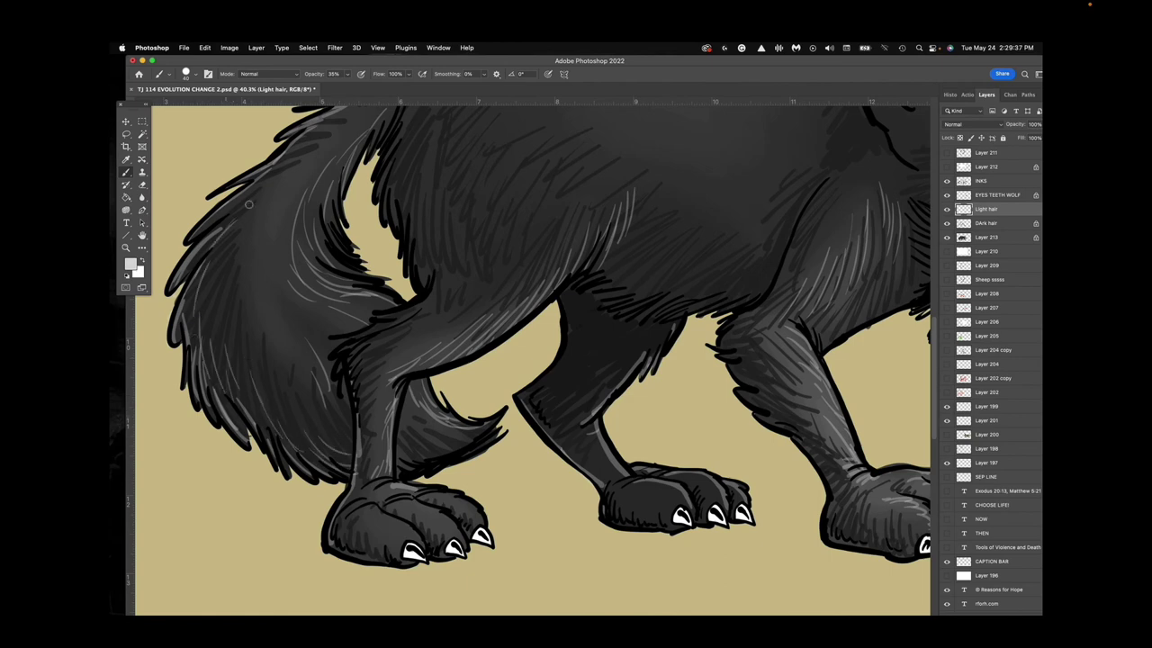
left_click_drag(260, 195, 237, 217)
left_click_drag(292, 161, 241, 206)
Add light hair strokes to the near hind paw, the tail tip and the wolf's haunch.
mouse_move(444, 524)
left_mouse_down()
mouse_move(393, 511)
mouse_move(461, 507)
mouse_move(427, 496)
left_mouse_up()
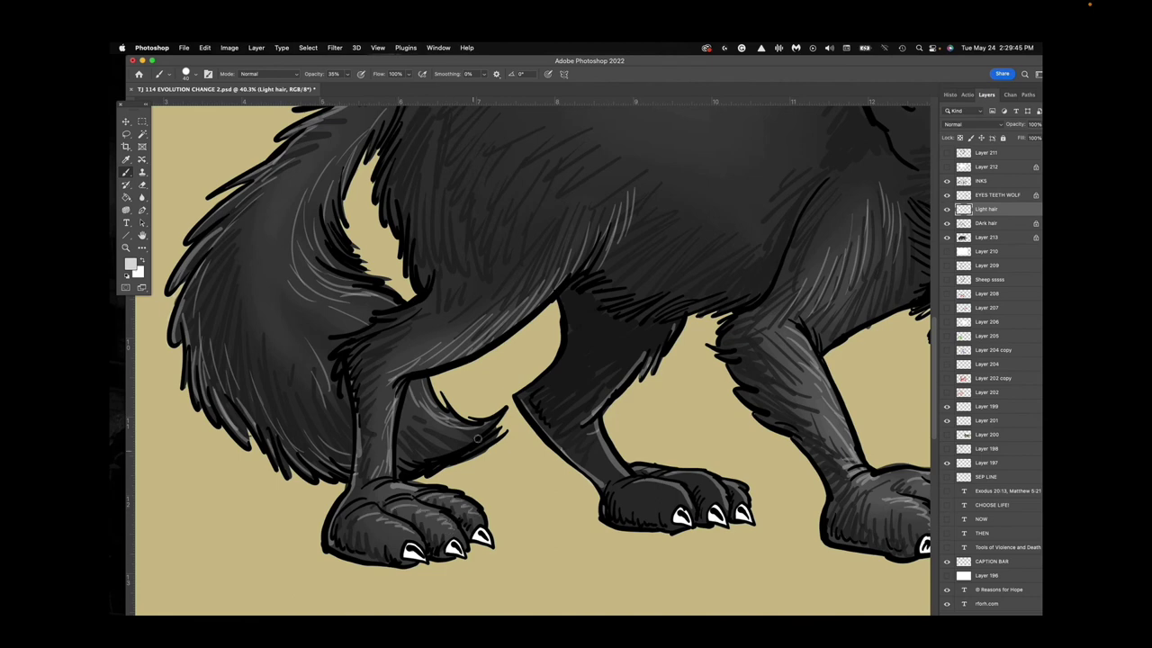
mouse_move(478, 439)
left_mouse_down()
mouse_move(457, 448)
mouse_move(423, 416)
mouse_move(422, 376)
left_mouse_up()
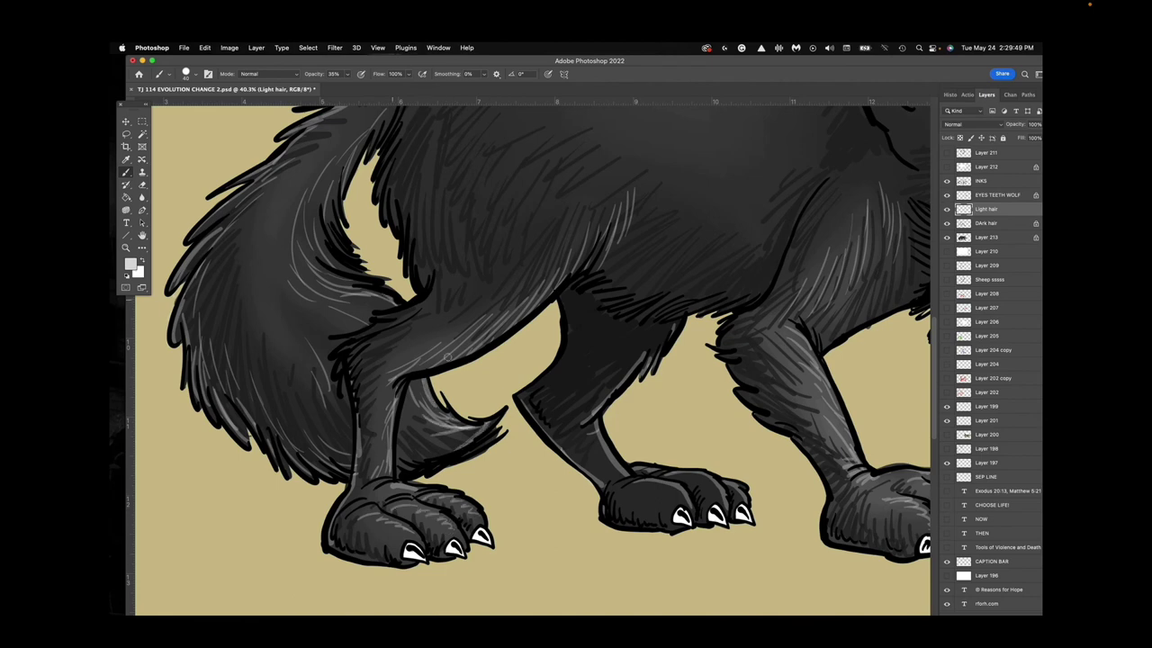
mouse_move(394, 185)
left_mouse_down()
mouse_move(393, 208)
mouse_move(415, 171)
mouse_move(423, 225)
mouse_move(439, 207)
mouse_move(438, 288)
left_mouse_up()
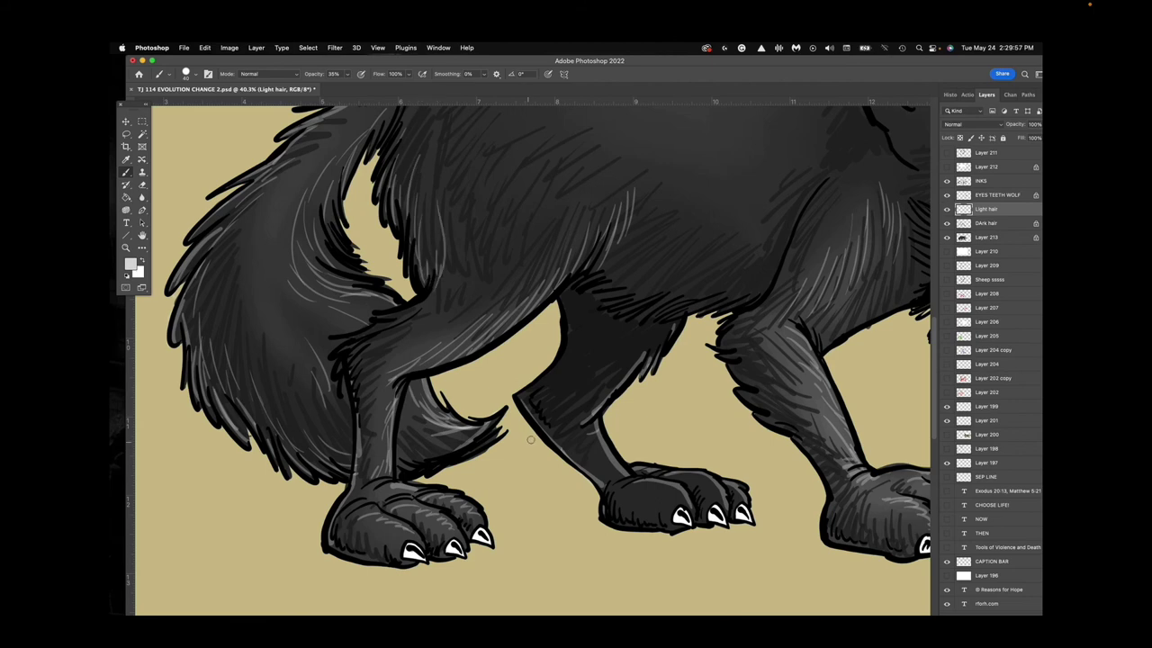
Show Layer 212 with the sheep's white fill and rename it "Sheep color".
key("z")
key("super+0")
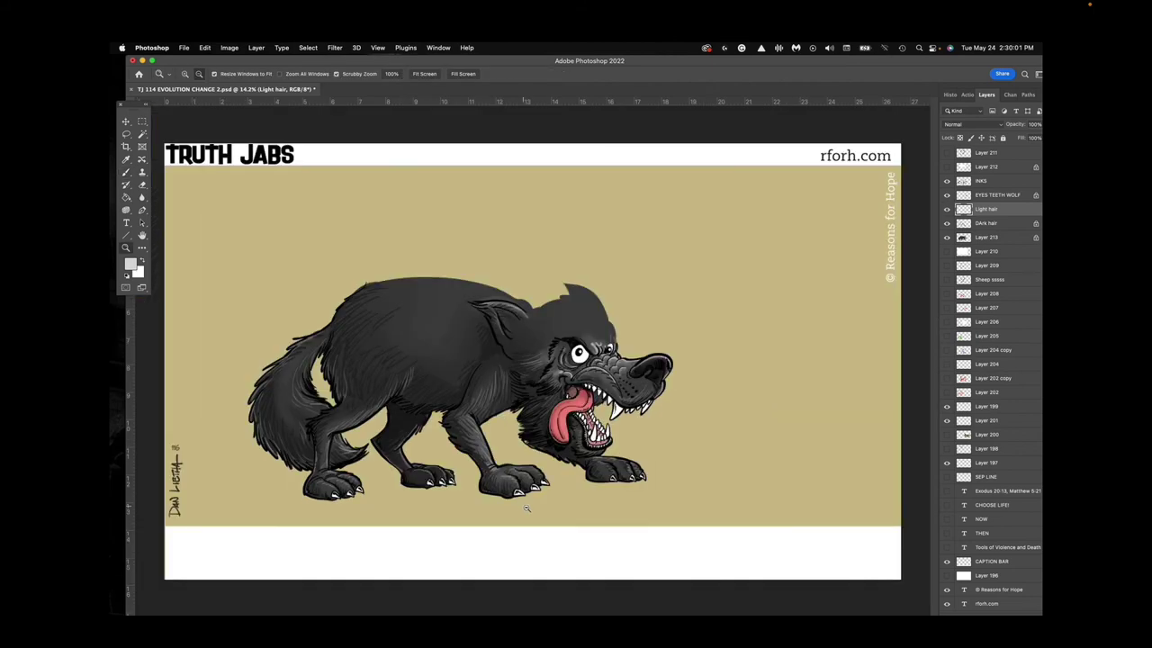
left_click_drag(527, 507, 586, 519)
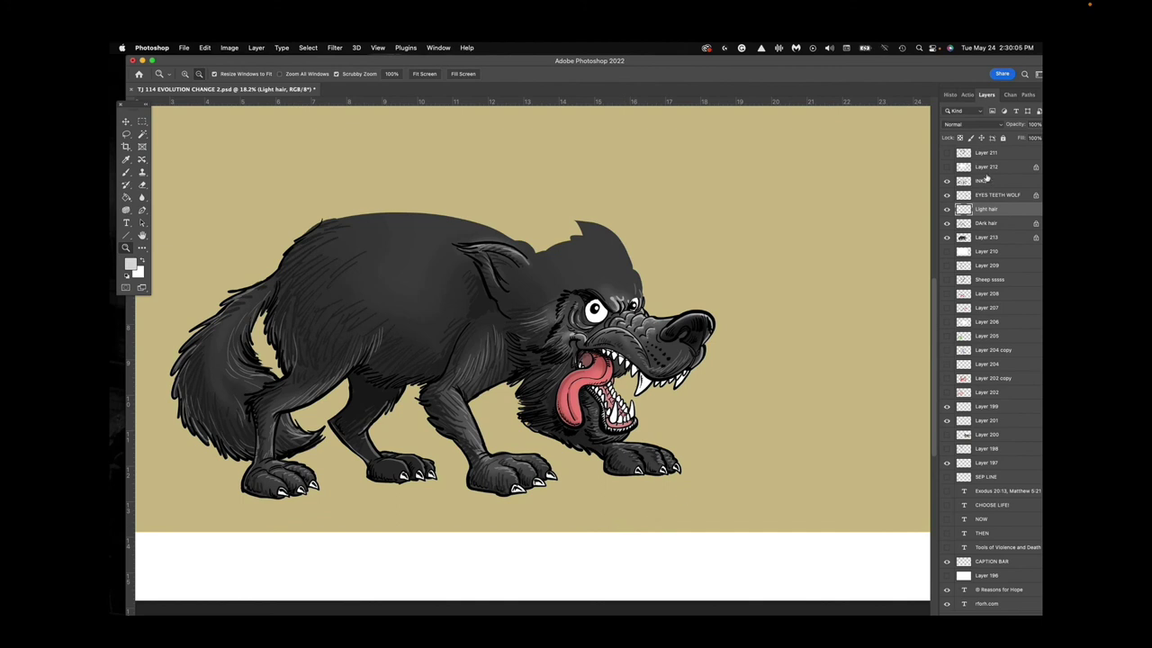
left_click(946, 168)
double_click(986, 166)
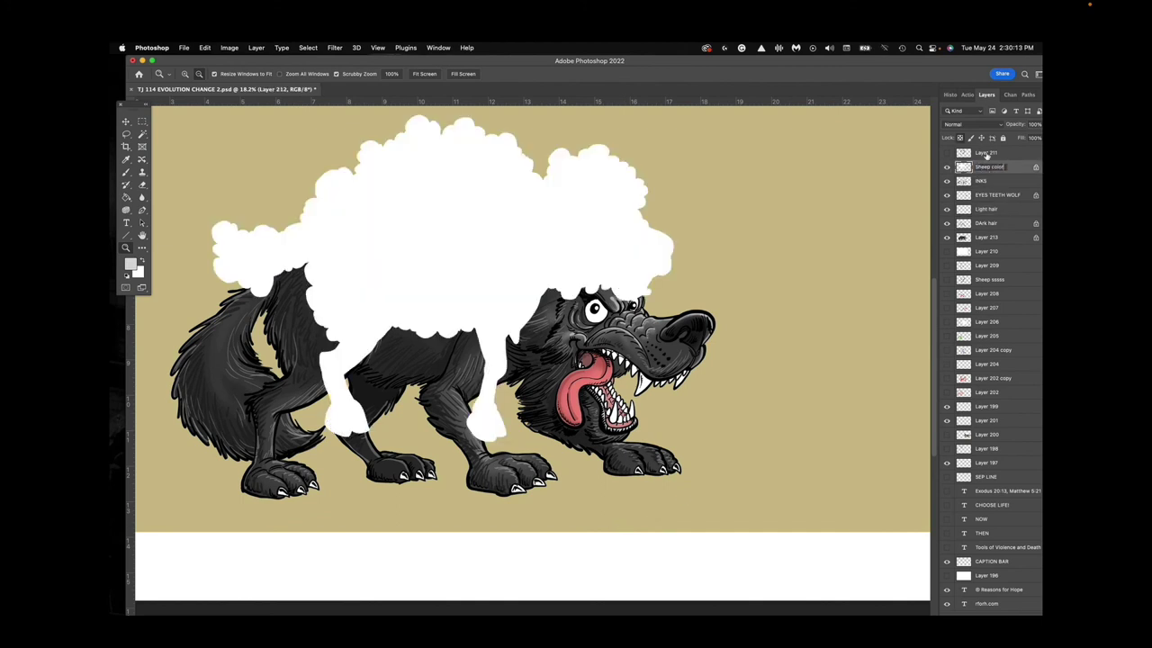
key("Return")
Show Layer 211 with the sheep's line art and rename it "Sheep inks".
left_click(946, 153)
double_click(986, 153)
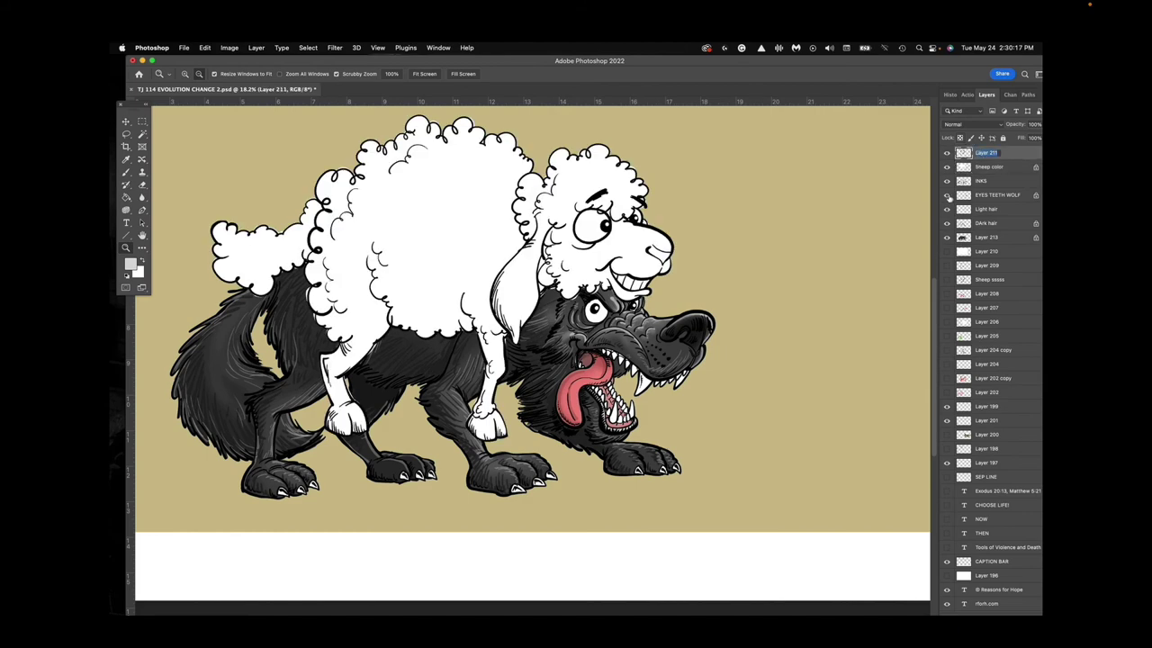
type("Sheep inks")
key("Return")
Select the Sheep color layer and set the foreground colour to a light blue-grey for shading with the brush.
left_click_drag(481, 391, 598, 436)
scroll(596, 436, "down", 1)
key("v")
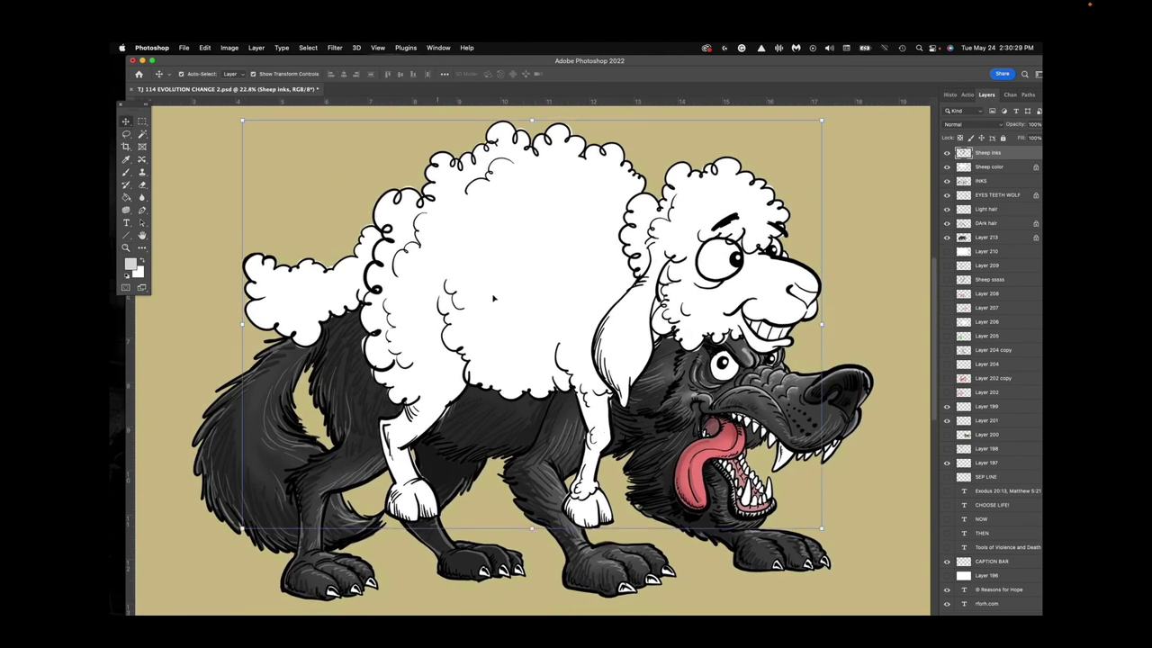
left_click(775, 297)
left_click(130, 264)
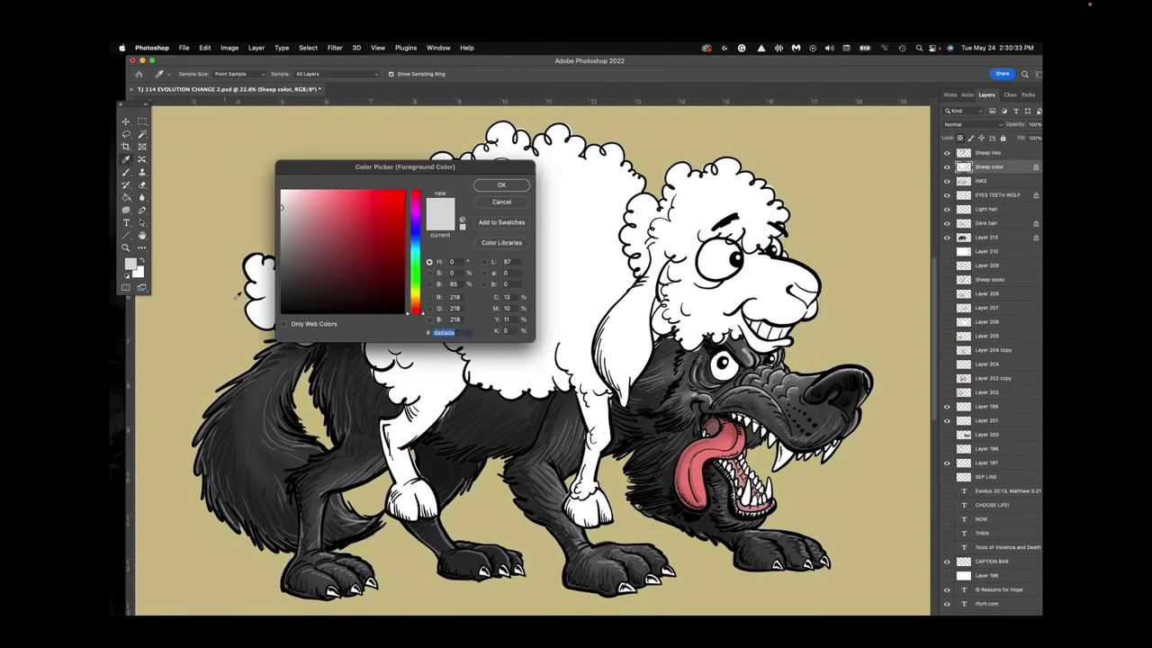
left_click_drag(416, 296, 416, 248)
left_click(299, 213)
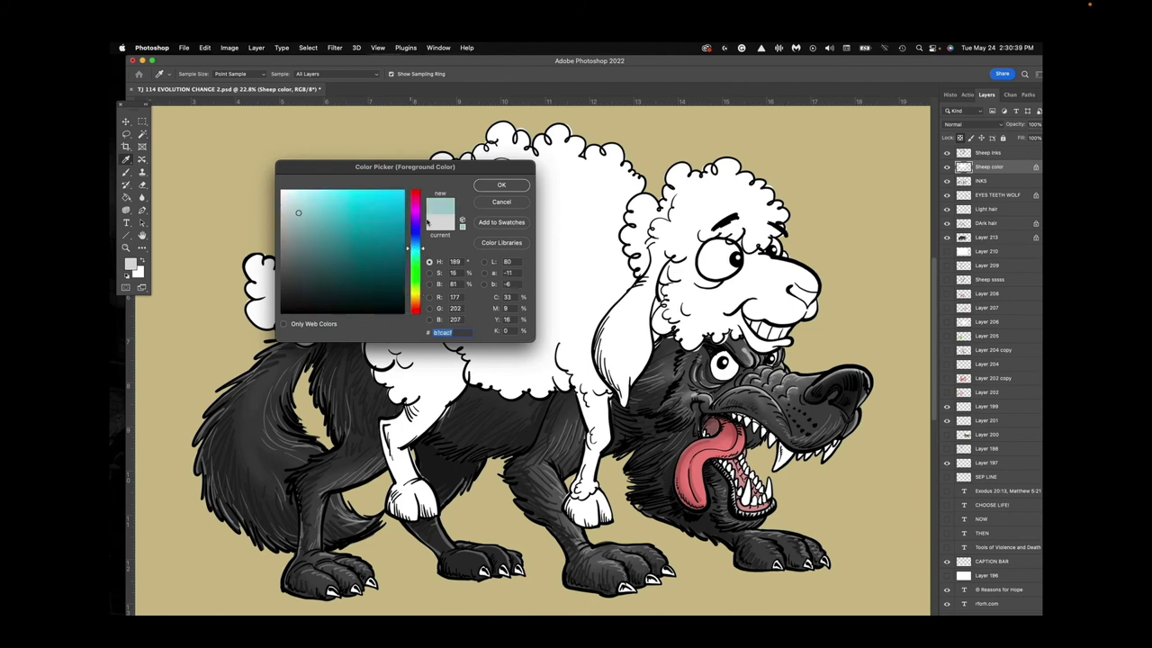
left_click(501, 184)
key("b")
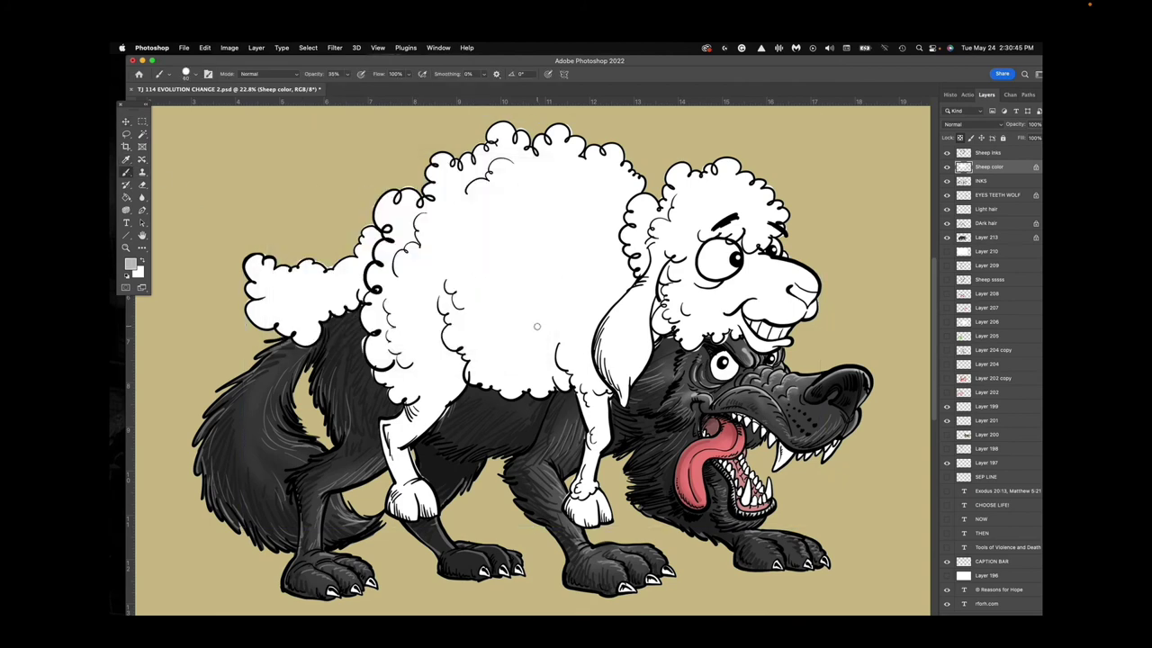
Switch to a soft round brush and enlarge it to 700 px.
key("bracketright")
key("bracketright")
key("bracketright")
key("bracketright")
key("bracketright")
key("bracketright")
left_click(195, 74)
left_click(200, 278)
left_click(222, 60)
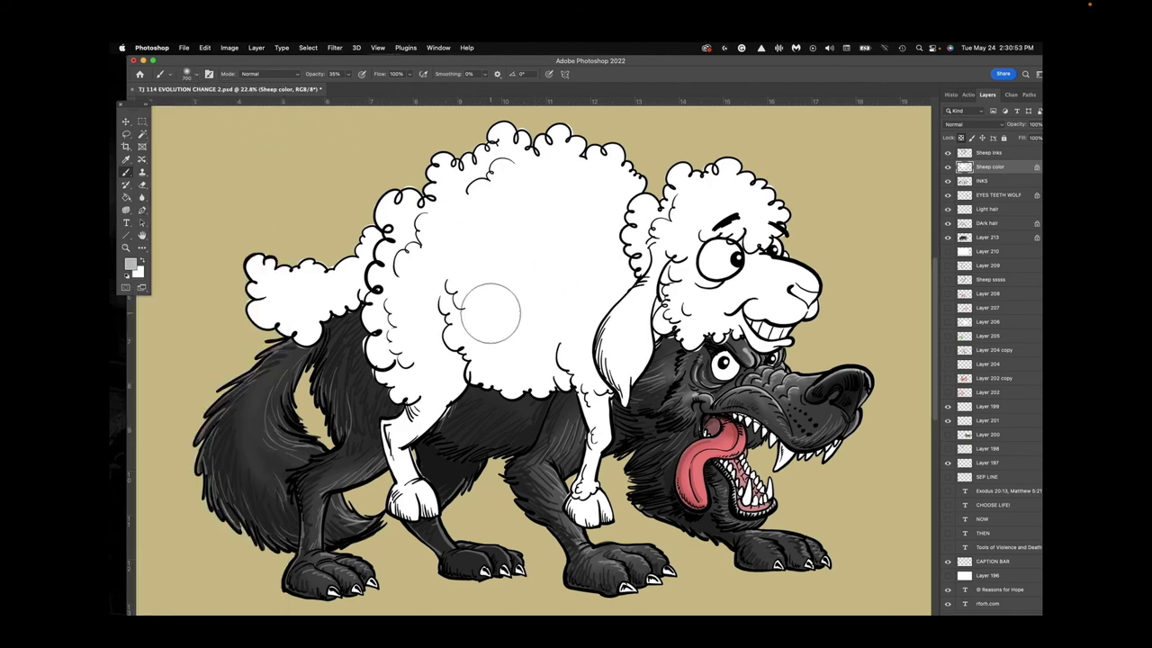
Change the foreground colour to a pale cyan and softly shade the sheep's wool, tail and hind leg on the Sheep color layer.
mouse_move(454, 296)
left_mouse_down()
mouse_move(489, 359)
mouse_move(567, 360)
mouse_move(499, 364)
mouse_move(502, 232)
mouse_move(483, 363)
mouse_move(396, 358)
mouse_move(397, 241)
mouse_move(282, 335)
mouse_move(239, 323)
left_mouse_up()
left_click(131, 264)
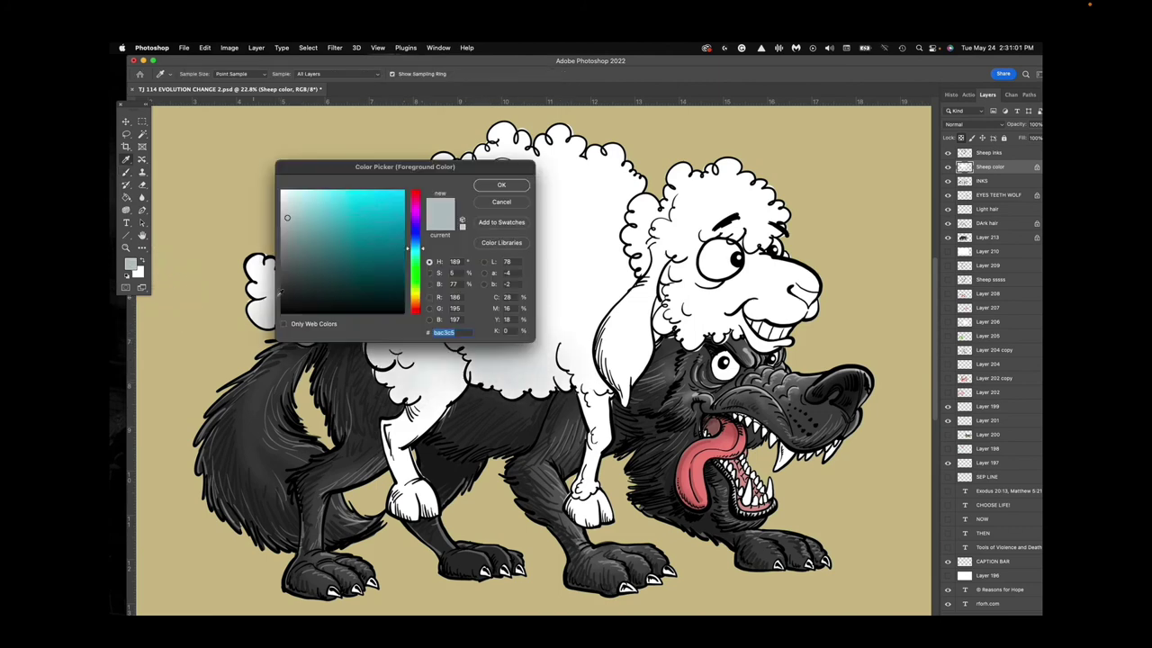
left_click(306, 210)
left_click(501, 185)
mouse_move(477, 311)
left_mouse_down()
mouse_move(537, 371)
mouse_move(501, 286)
mouse_move(560, 286)
mouse_move(623, 333)
mouse_move(681, 315)
mouse_move(732, 324)
mouse_move(682, 208)
mouse_move(641, 237)
mouse_move(624, 151)
mouse_move(409, 239)
mouse_move(379, 293)
mouse_move(415, 396)
mouse_move(409, 475)
mouse_move(285, 326)
left_mouse_up()
mouse_move(269, 279)
left_mouse_down()
mouse_move(341, 296)
mouse_move(411, 239)
mouse_move(402, 320)
mouse_move(474, 337)
mouse_move(459, 305)
mouse_move(554, 334)
mouse_move(432, 295)
left_mouse_up()
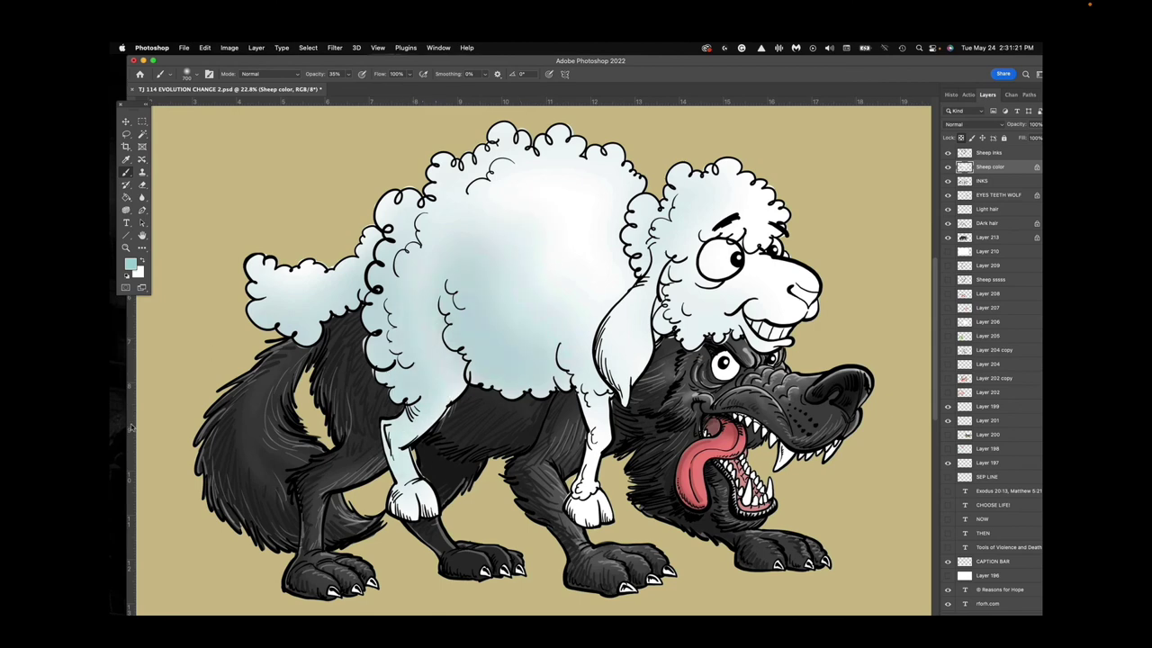
Colour the wolf's claws brown on the EYES TEETH WOLF layer at 100% brush opacity.
left_click(131, 267)
left_click(416, 301)
left_click(324, 230)
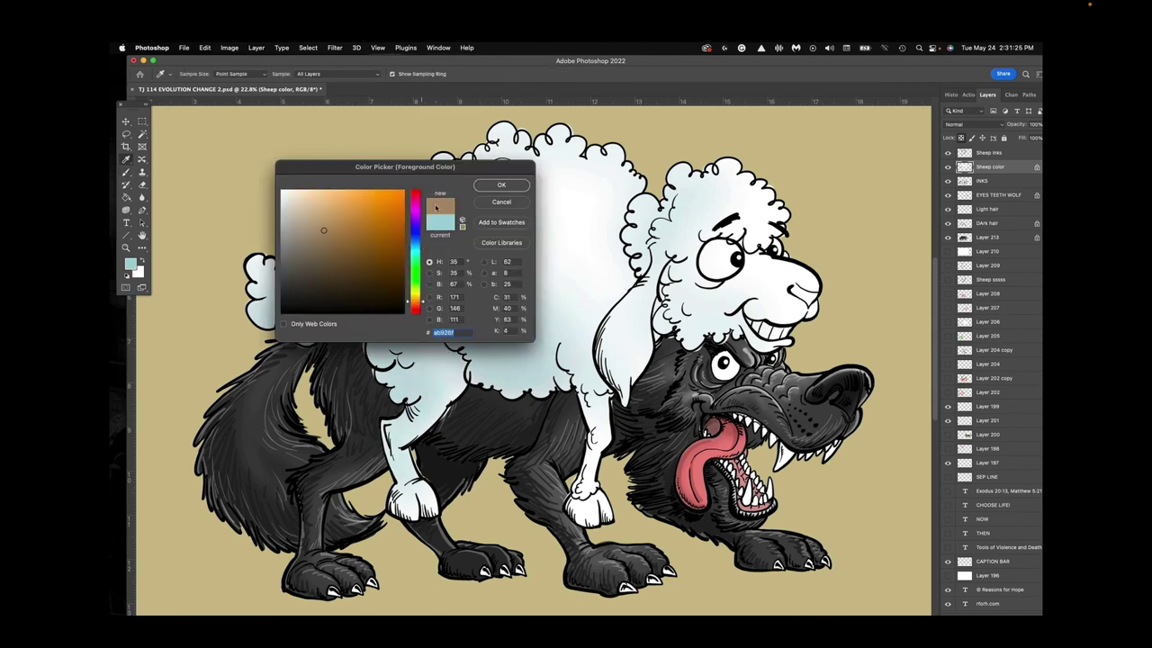
left_click(501, 184)
left_click(997, 194)
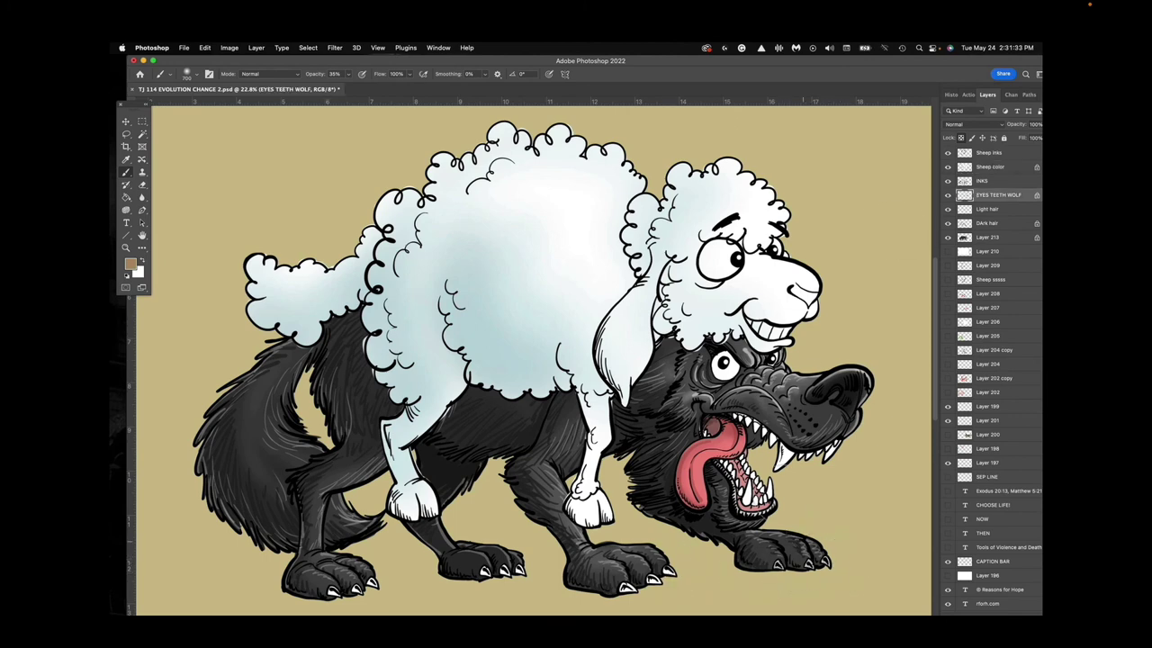
key("0")
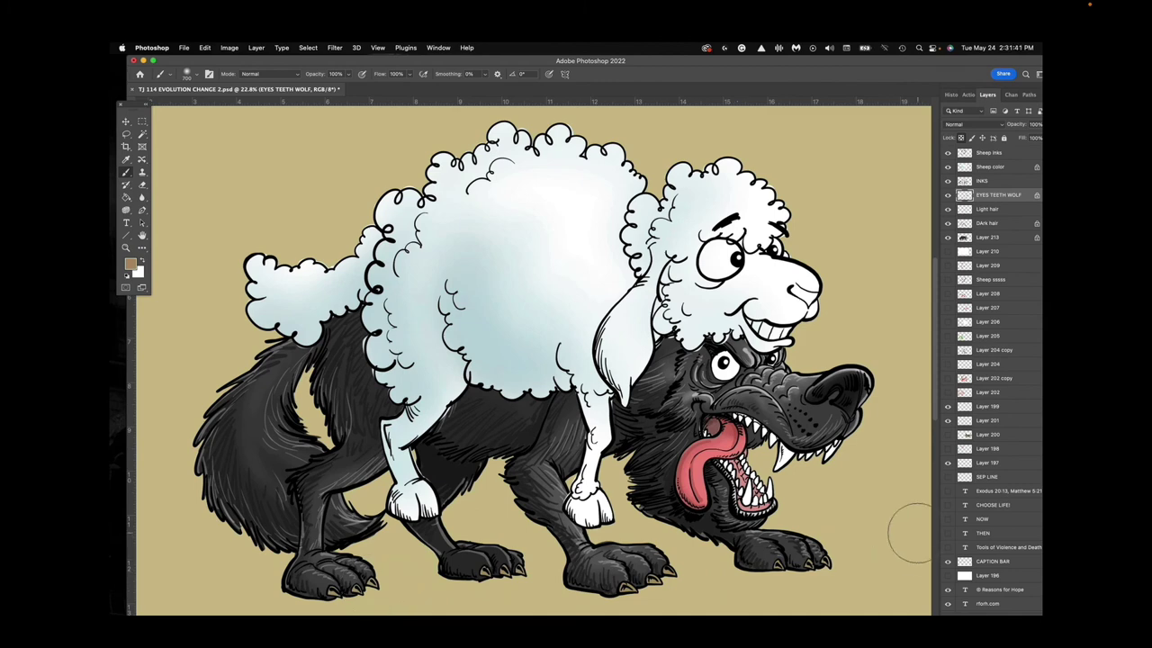
Recolour the wolf's claws with a duller grey-brown.
left_click(131, 265)
left_click(306, 244)
left_click(494, 186)
key("v")
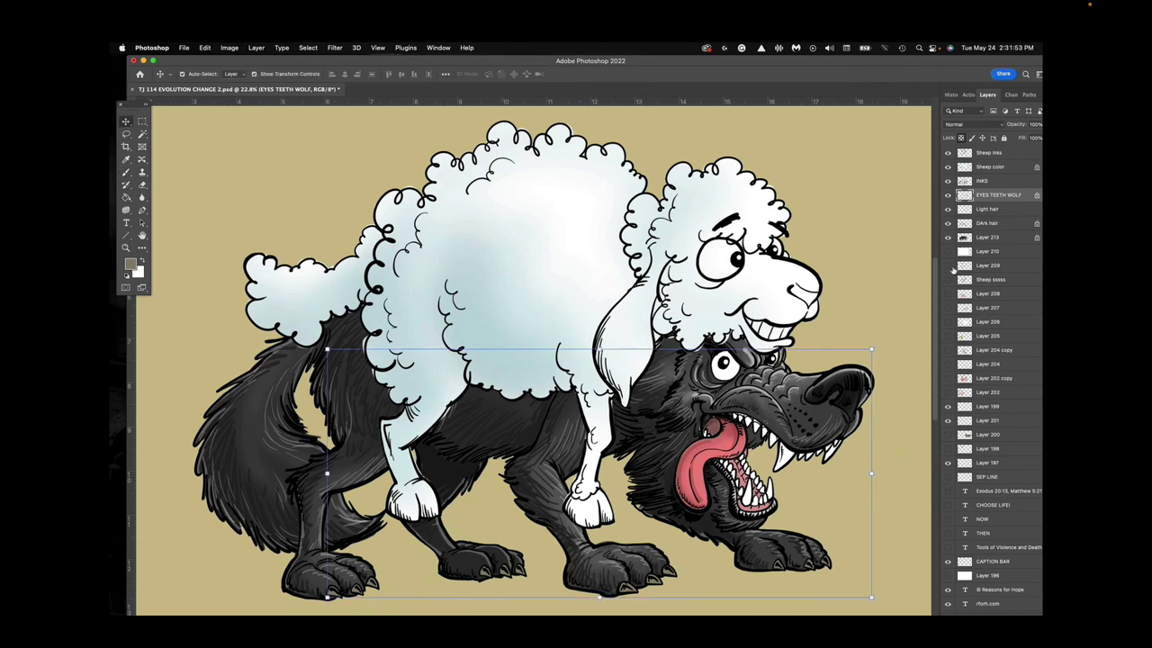
Check what the INKS layer contains by toggling its visibility and rename it "WOLF INKS".
left_click(947, 181)
left_click(948, 181)
double_click(979, 180)
type("WOL")
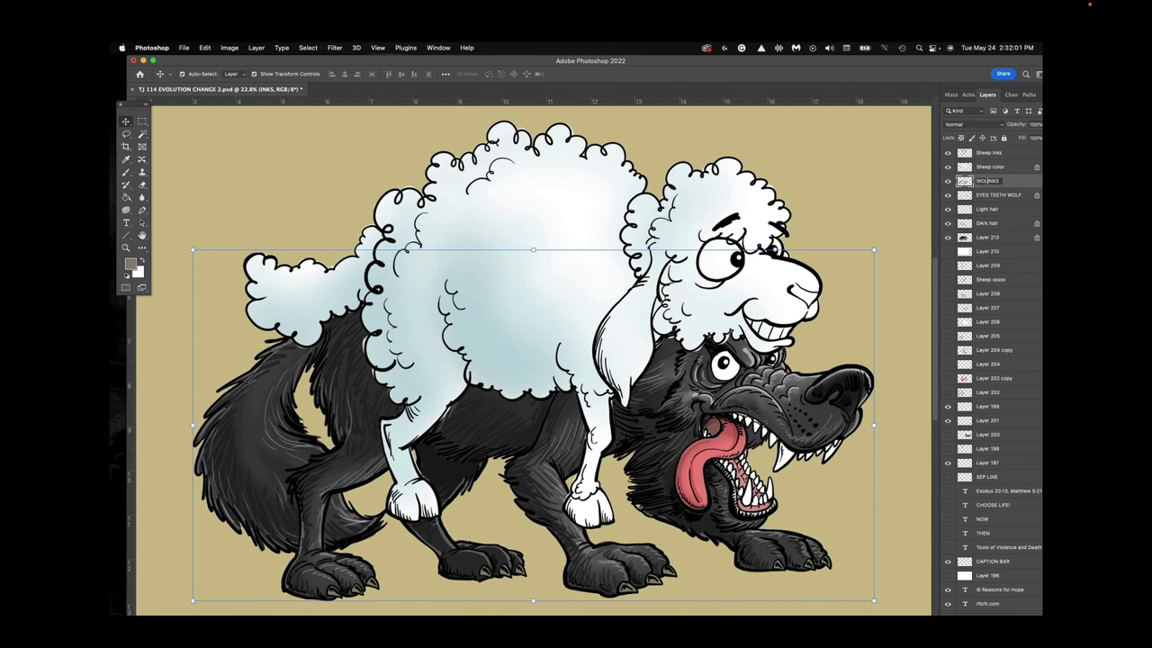
type("F")
left_click(1011, 184)
Add a new layer above EYES TEETH WOLF and name it "SHEEP SHADOW".
left_click(1011, 196)
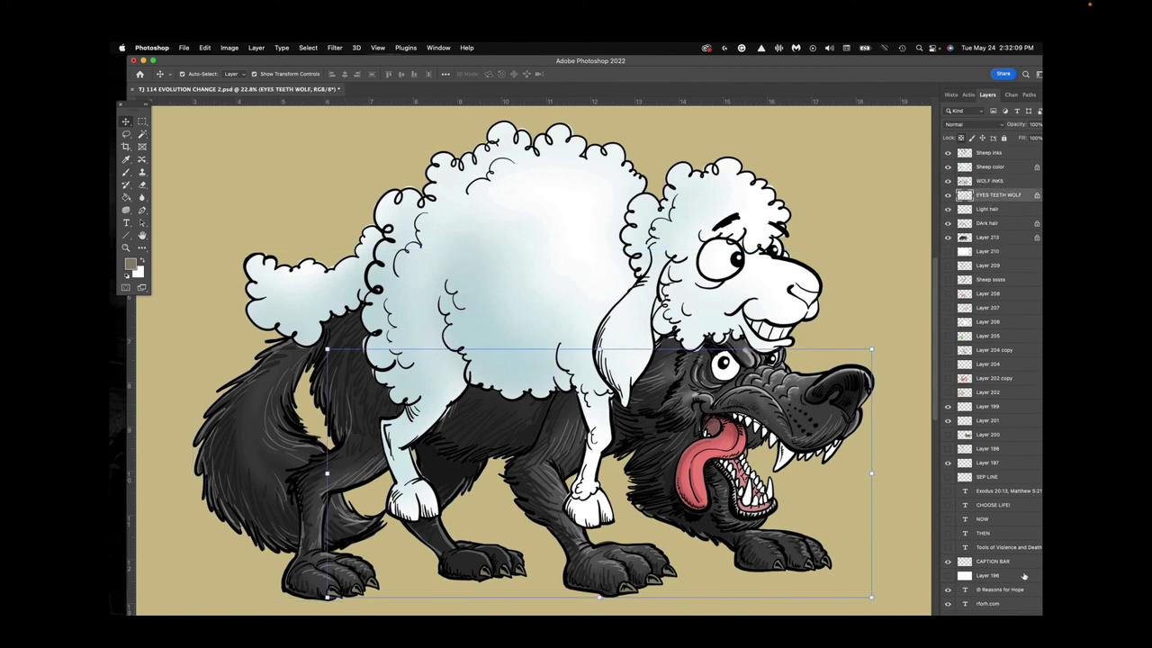
left_click(1024, 612)
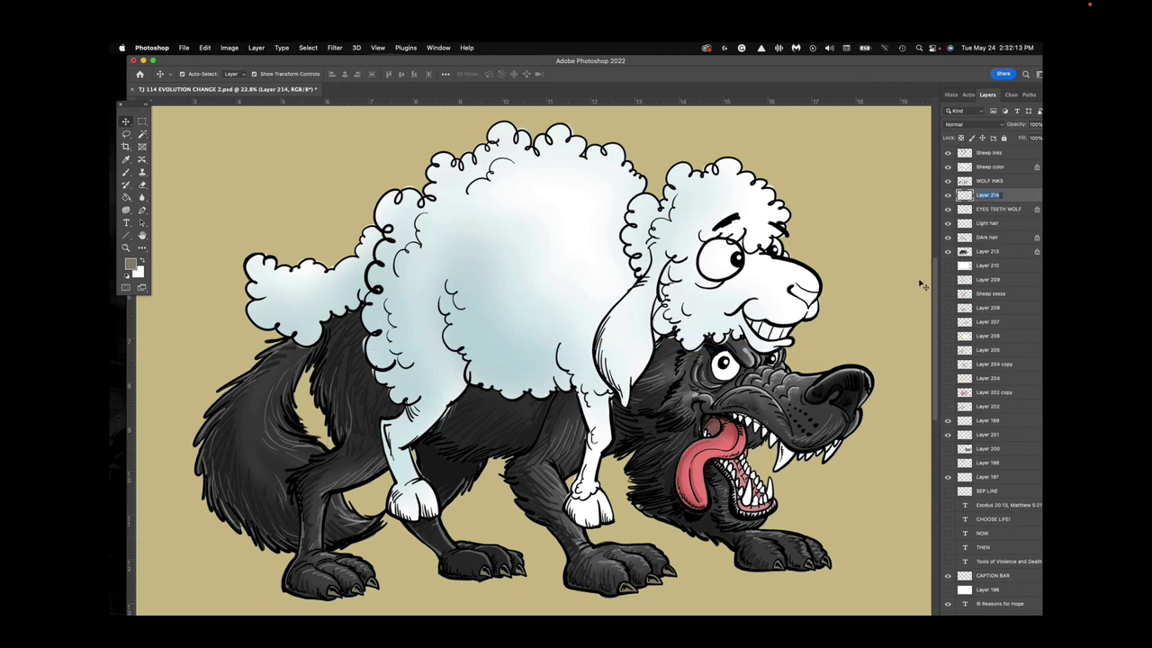
type("SHEEP SHADOW")
key("Return")
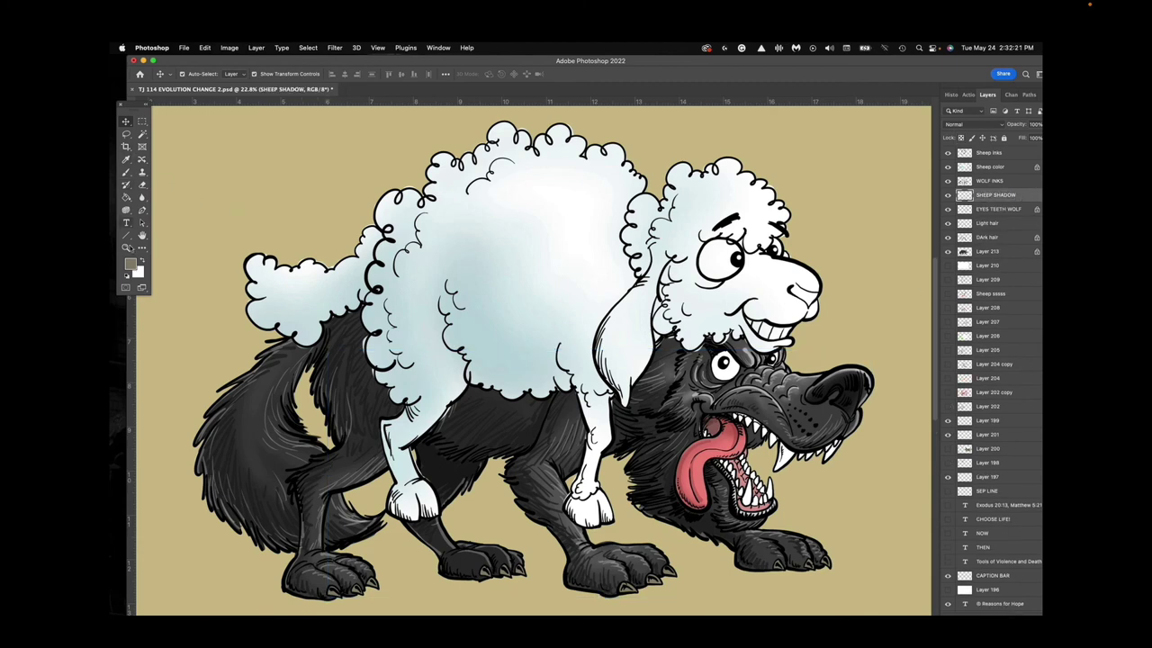
Paint the sheep's cast shadow on the wolf in near-black with the Hard Round Pressure Size brush and lower the layer's opacity to 91%.
left_click(130, 264)
left_click(312, 290)
left_click(479, 187)
left_click(127, 170)
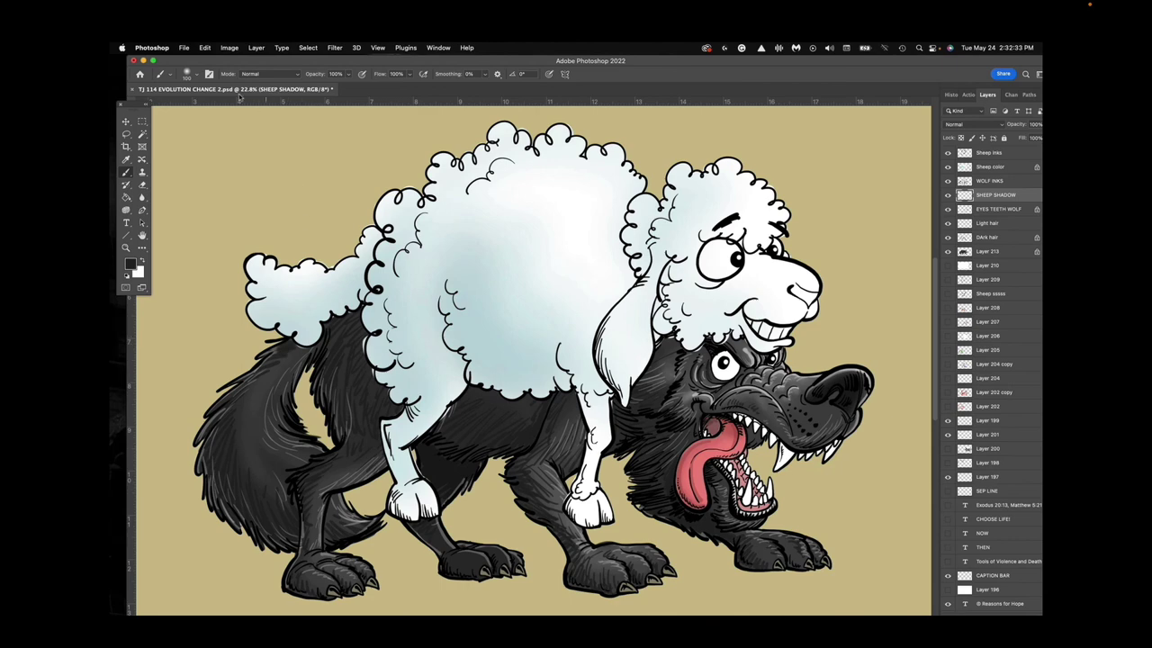
left_click(196, 74)
left_click(200, 307)
left_click(216, 62)
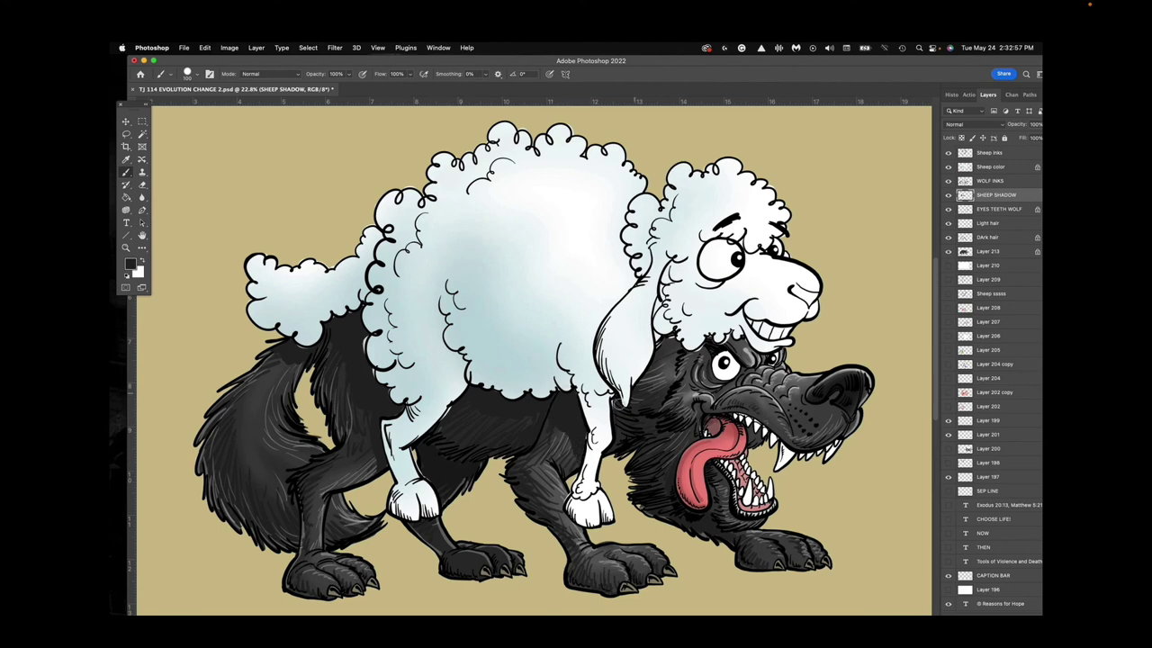
mouse_move(640, 390)
left_mouse_down()
mouse_move(663, 344)
mouse_move(702, 356)
mouse_move(736, 342)
mouse_move(765, 357)
mouse_move(749, 346)
mouse_move(696, 359)
mouse_move(678, 341)
left_mouse_up()
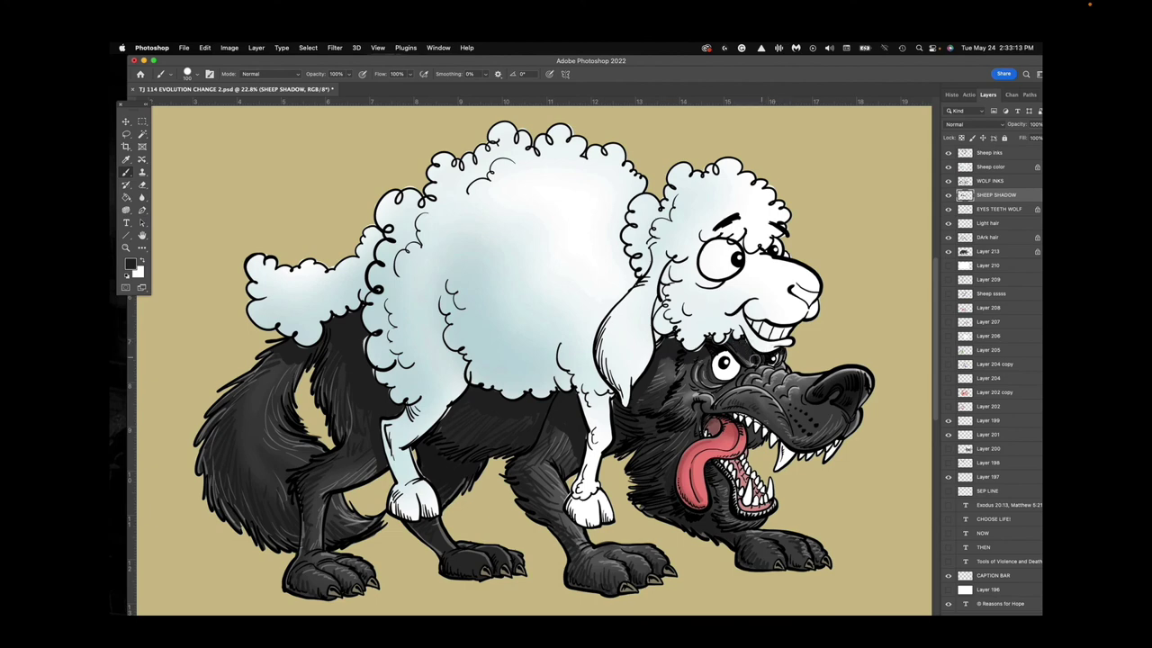
left_click_drag(754, 362, 733, 345)
left_click_drag(962, 63, 947, 63)
left_click(1035, 126)
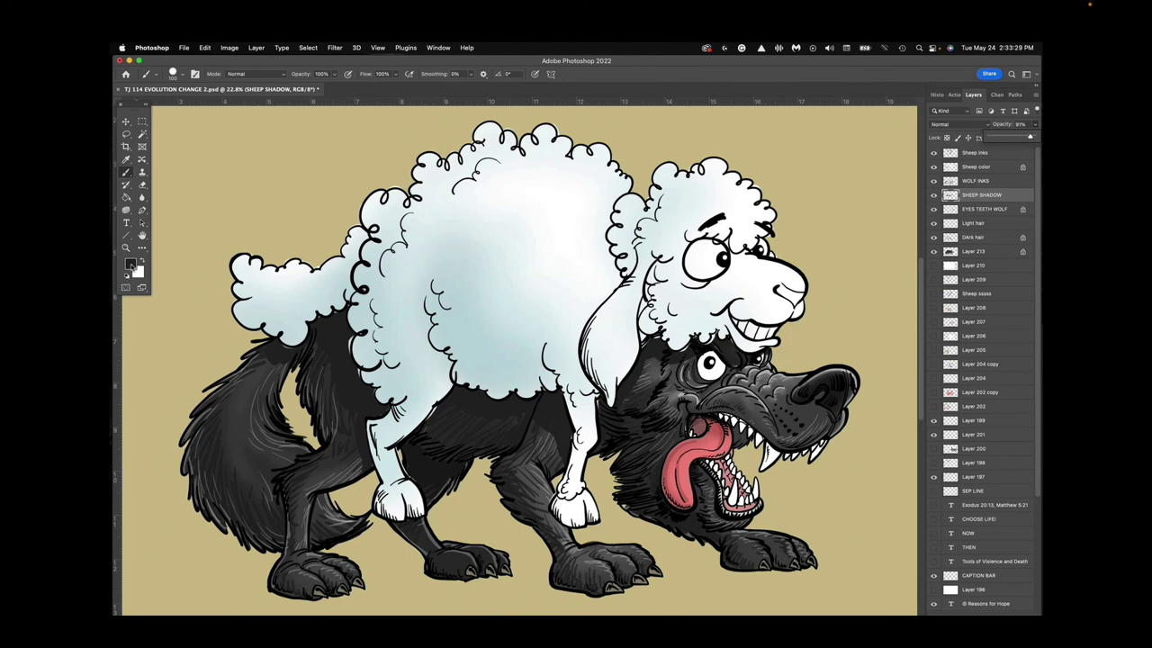
Lock SHEEP SHADOW's transparent pixels and darken the shadow beneath the wool in black with a 400 px Soft Round Pressure Opacity brush.
left_click(130, 264)
key("Return")
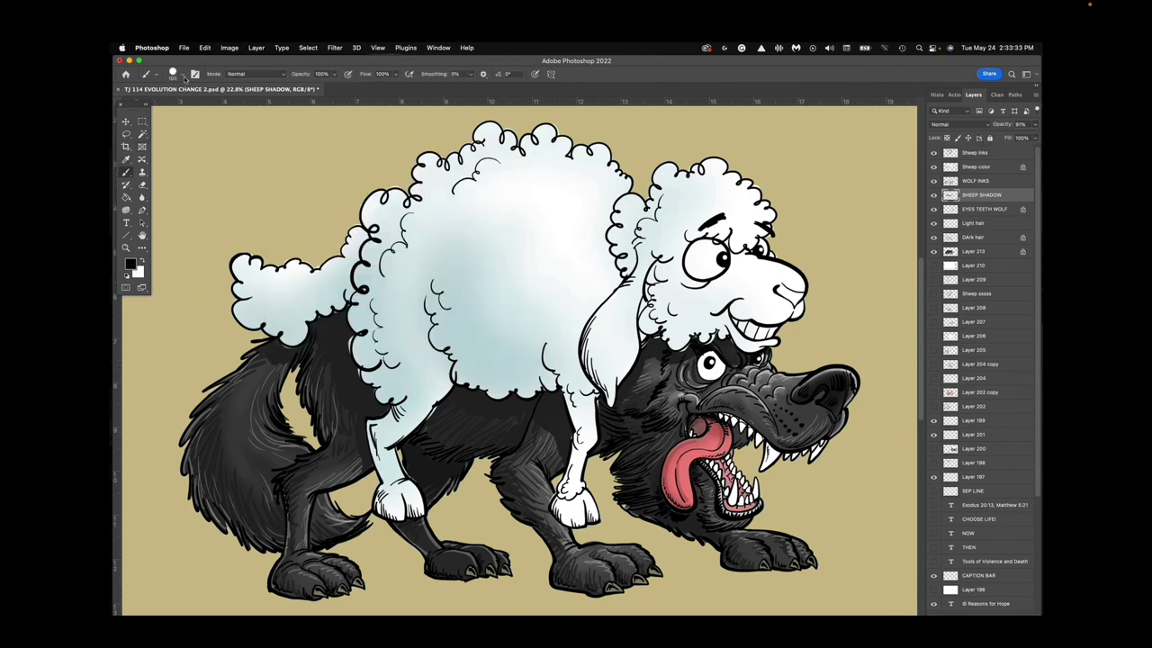
left_click(183, 78)
left_click(187, 279)
left_click(227, 63)
left_click(947, 139)
left_click_drag(567, 385, 574, 435)
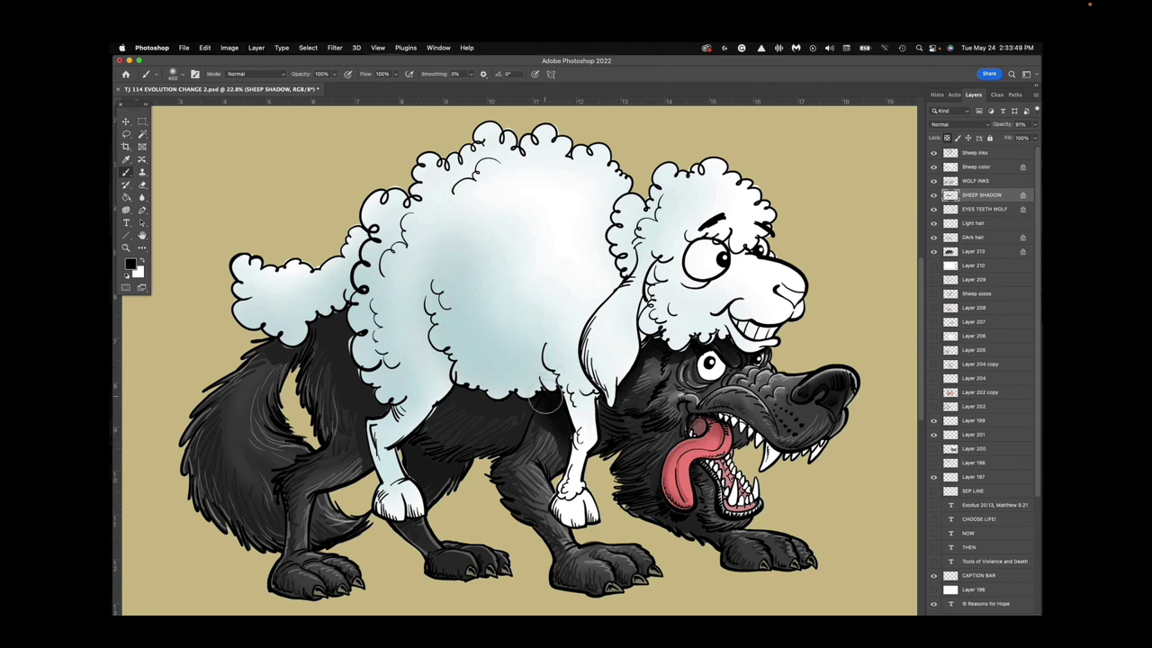
mouse_move(541, 394)
left_mouse_down()
mouse_move(501, 366)
mouse_move(445, 385)
mouse_move(446, 366)
mouse_move(440, 498)
mouse_move(413, 406)
mouse_move(355, 383)
mouse_move(388, 409)
mouse_move(368, 372)
left_mouse_up()
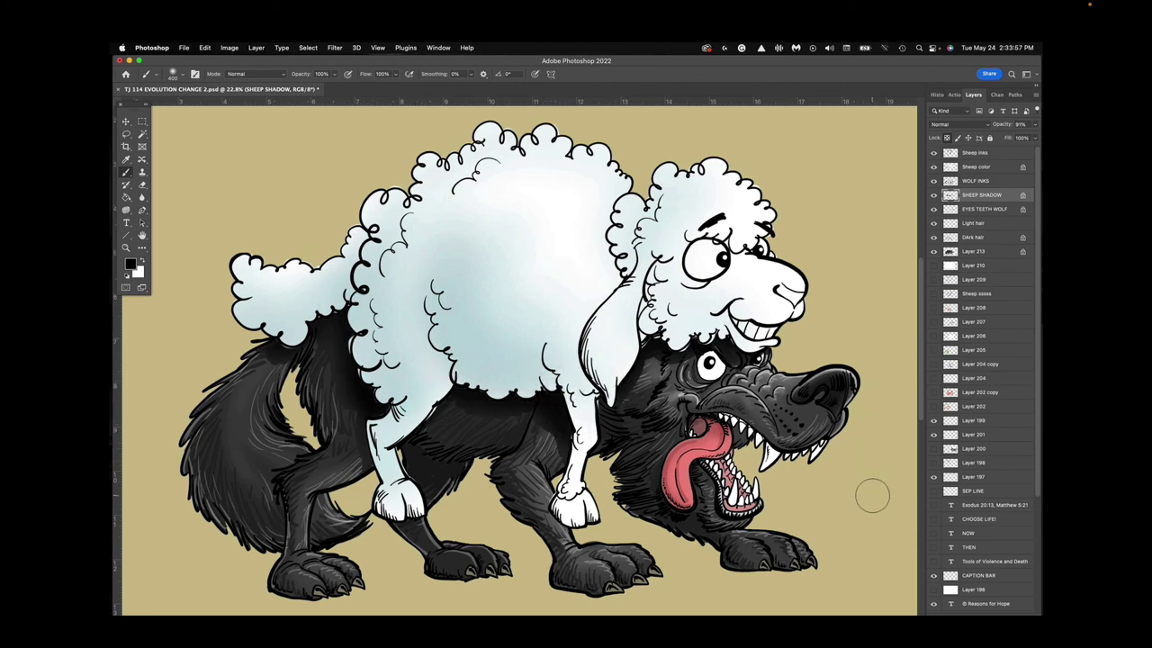
key("v")
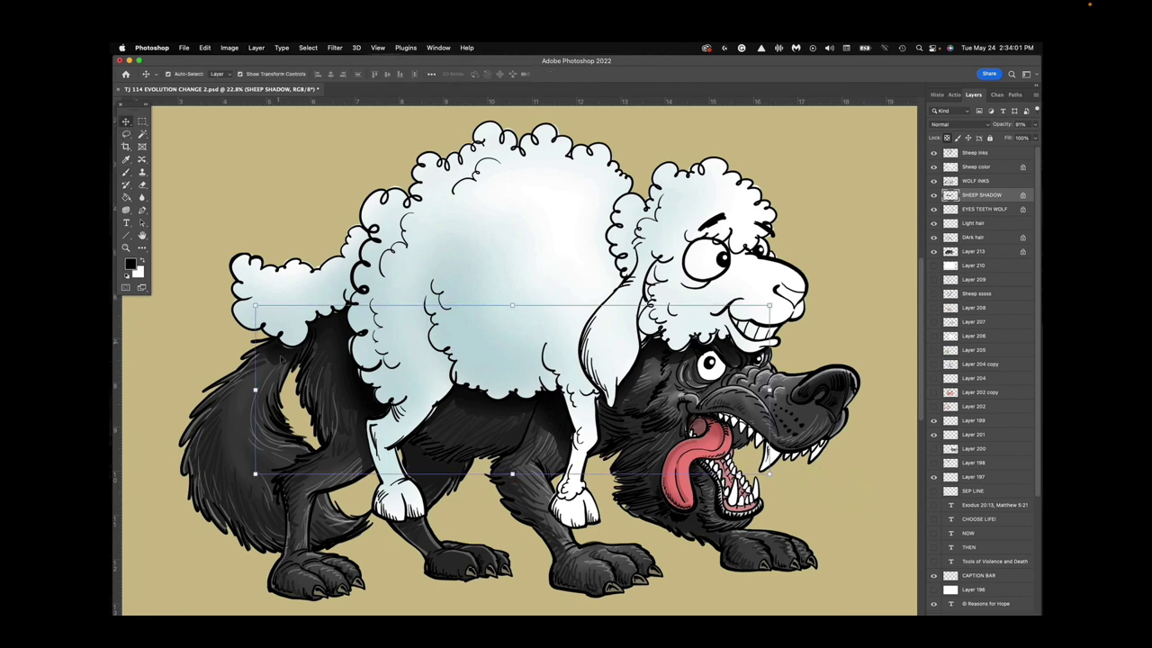
Set the foreground colour to a light blue-grey and add a new layer above Sheep color.
left_click(142, 261)
left_click(132, 265)
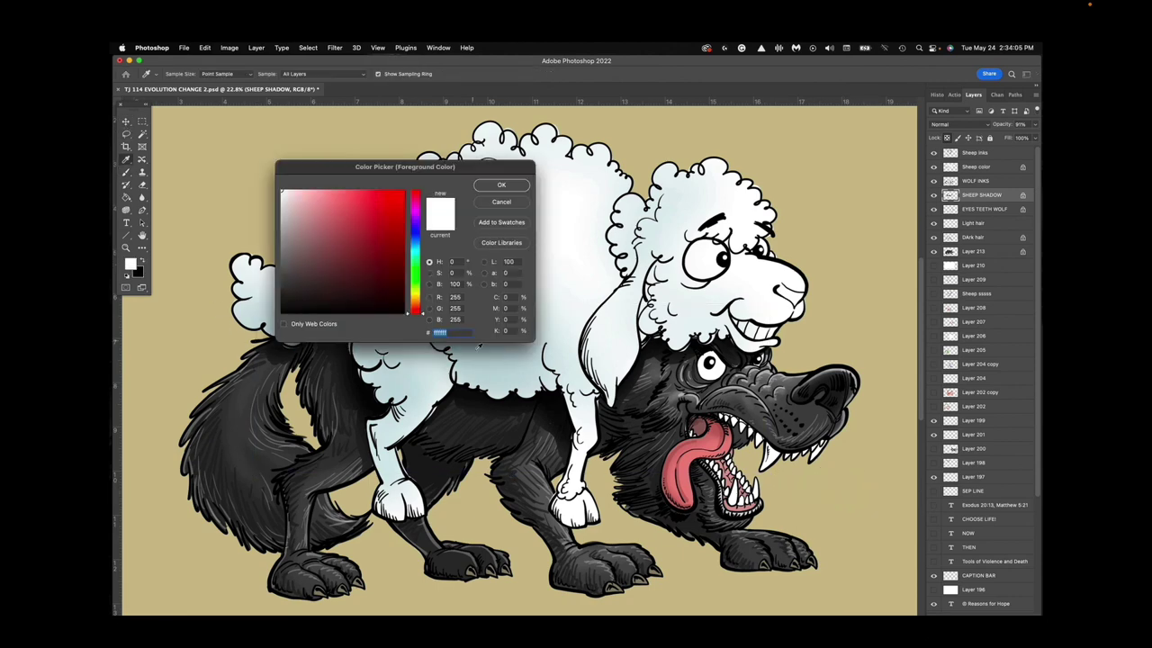
left_click(478, 368)
left_click(299, 226)
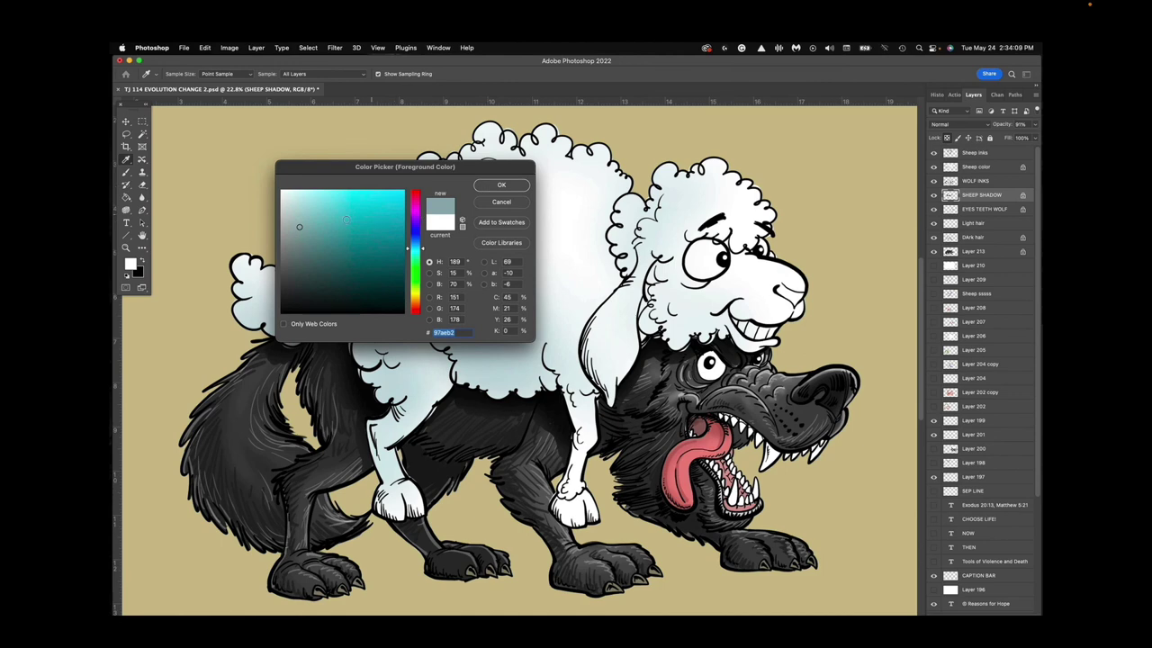
left_click(502, 185)
key("alt+BackSpace")
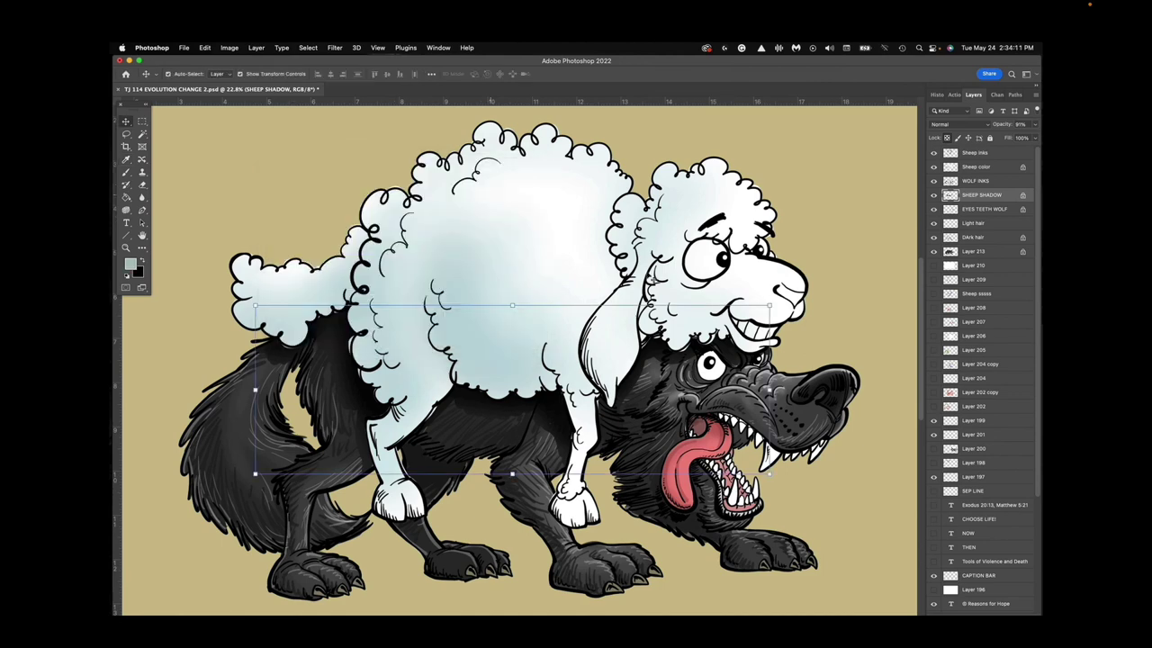
left_click(974, 169)
left_click(1006, 615)
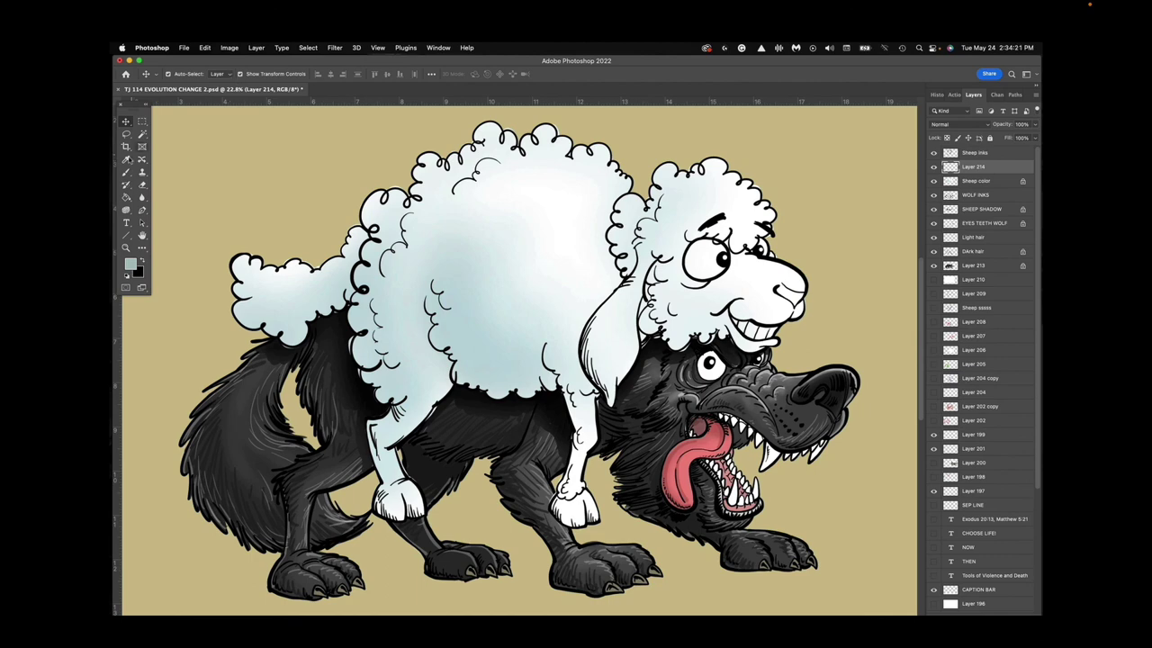
Draw blue-grey wool curls on the sheep's flank and belly edge with a much smaller Hard Round Pressure Size brush.
left_click(126, 172)
left_click(177, 73)
left_click(187, 302)
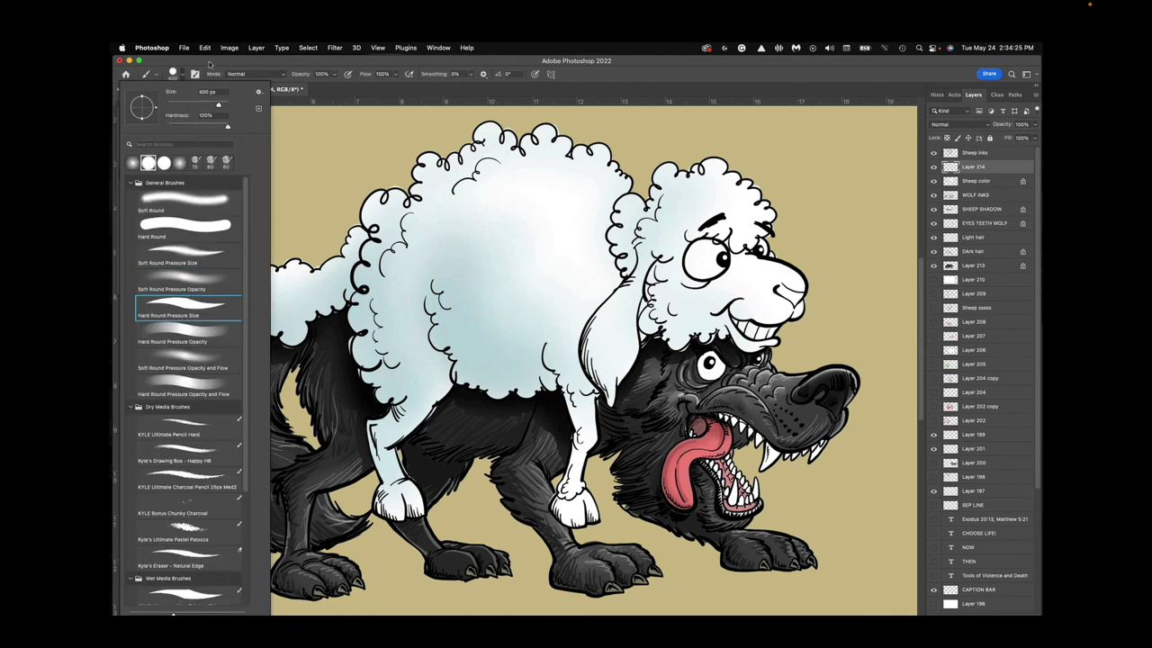
left_click(211, 66)
key("bracketleft")
key("bracketleft")
key("bracketleft")
key("bracketleft")
key("bracketleft")
key("bracketleft")
key("bracketleft")
key("bracketleft")
key("bracketleft")
key("bracketleft")
key("bracketleft")
key("bracketleft")
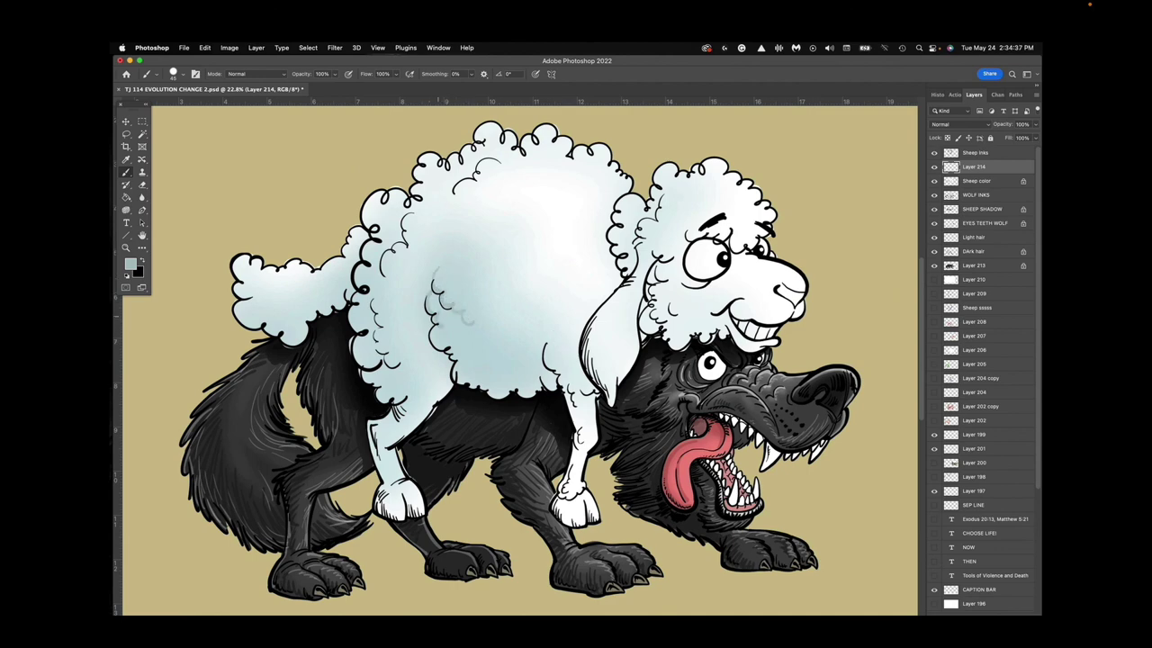
left_click_drag(481, 376, 497, 391)
left_click_drag(423, 213, 411, 247)
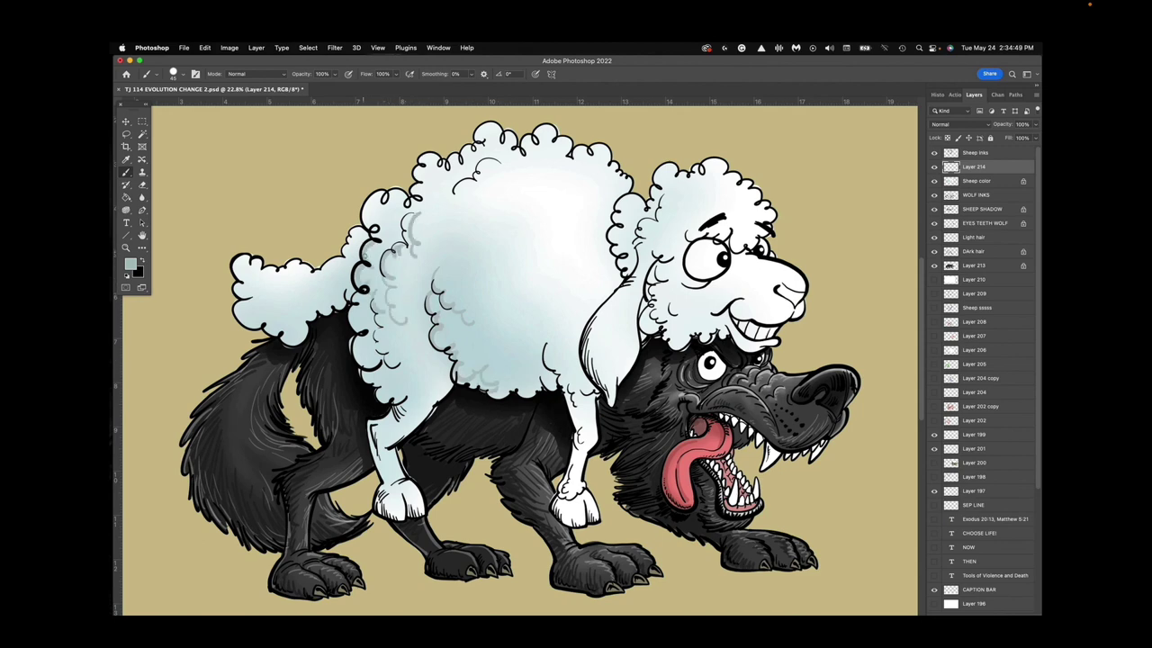
Draw blue-grey wool curls on the sheep's rump and across its tail.
mouse_move(377, 202)
left_mouse_down()
mouse_move(344, 286)
mouse_move(265, 319)
mouse_move(302, 328)
mouse_move(259, 337)
left_mouse_up()
left_click_drag(263, 315, 239, 302)
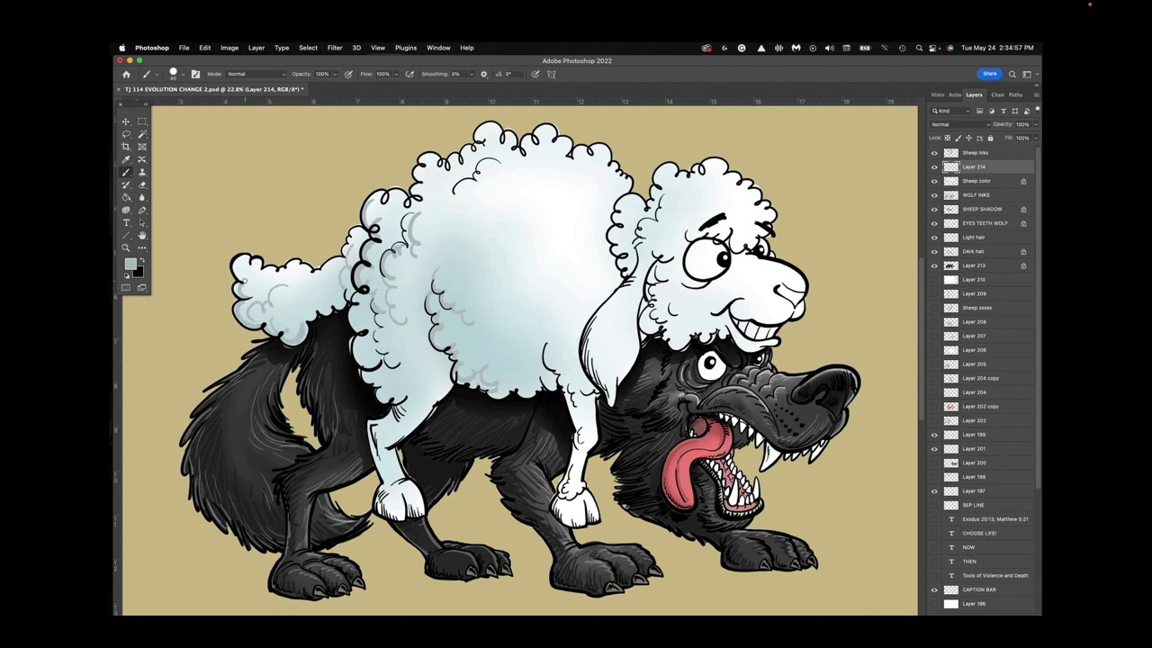
left_click_drag(319, 314, 338, 303)
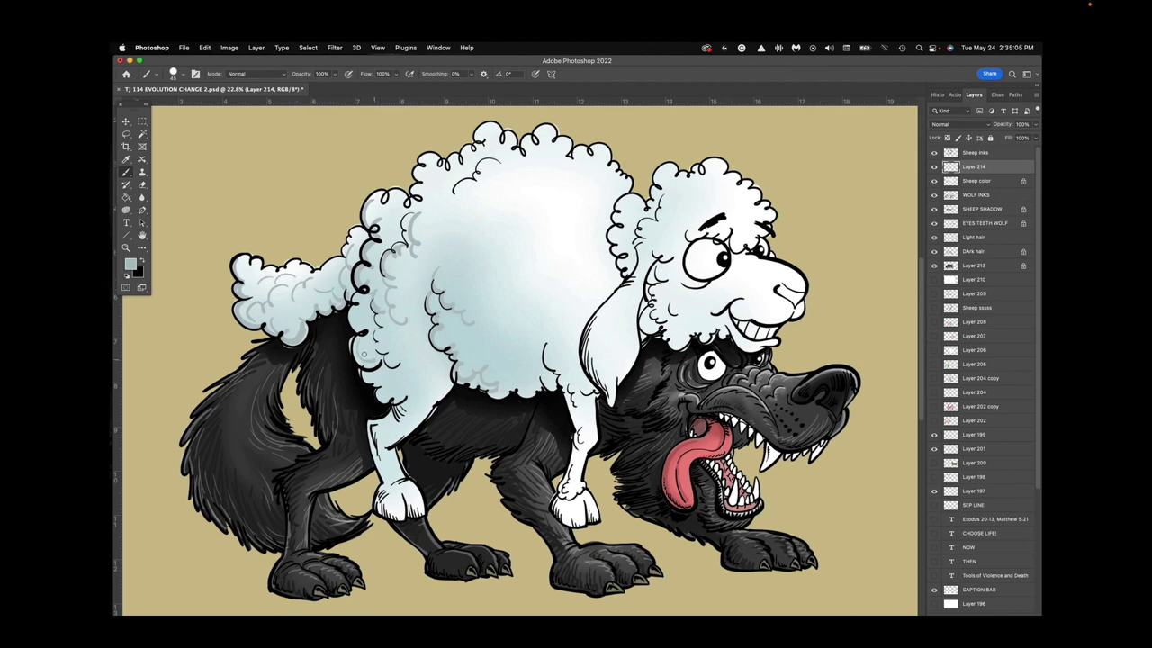
Add blue-grey curls and shadow strokes along the sheep's lower belly, ear, cheek and head wool.
left_click_drag(394, 386, 430, 394)
left_click_drag(490, 361, 587, 390)
mouse_move(606, 308)
left_mouse_down()
mouse_move(591, 354)
mouse_move(612, 391)
left_mouse_up()
left_click_drag(644, 310, 649, 320)
mouse_move(656, 280)
left_mouse_down()
mouse_move(683, 269)
mouse_move(699, 284)
mouse_move(682, 248)
mouse_move(758, 236)
mouse_move(764, 204)
left_mouse_up()
mouse_move(669, 202)
left_mouse_down()
mouse_move(670, 247)
mouse_move(628, 202)
mouse_move(612, 245)
mouse_move(652, 283)
mouse_move(648, 299)
mouse_move(660, 277)
mouse_move(681, 314)
mouse_move(698, 318)
mouse_move(675, 334)
left_mouse_up()
mouse_move(668, 306)
left_mouse_down()
mouse_move(663, 295)
mouse_move(740, 300)
mouse_move(736, 313)
mouse_move(766, 319)
mouse_move(728, 336)
mouse_move(746, 349)
mouse_move(776, 344)
mouse_move(716, 329)
mouse_move(671, 345)
mouse_move(663, 326)
left_mouse_up()
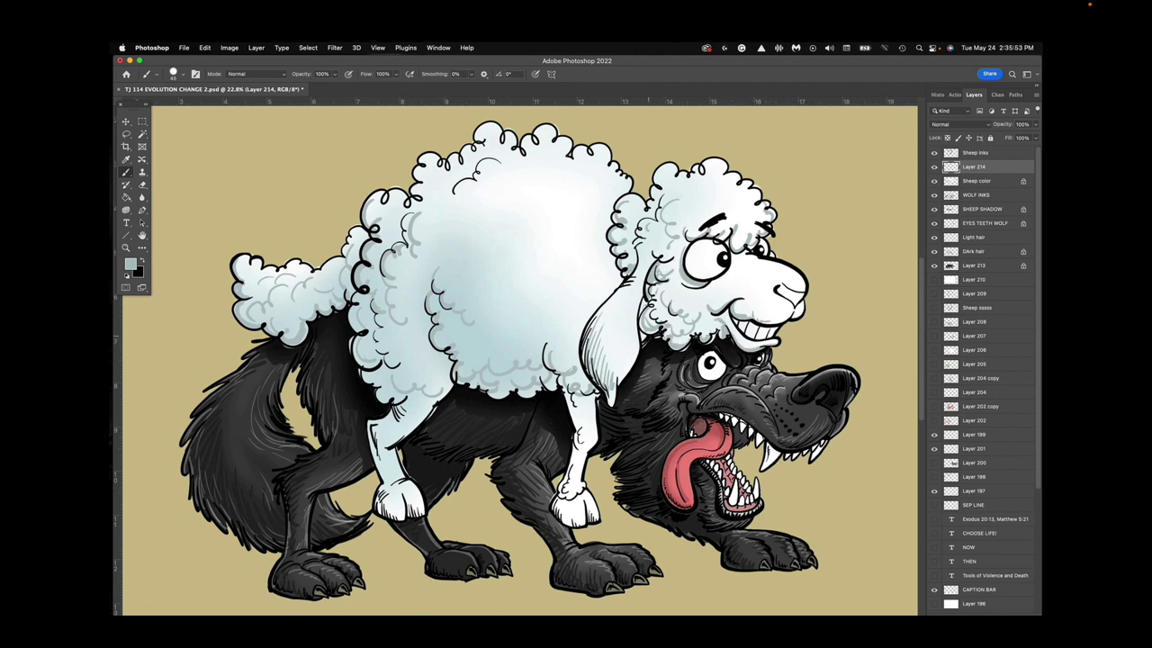
Draw blue-grey curls on the sheep's forehead wool, upper back and the middle of its body.
mouse_move(689, 197)
left_mouse_down()
mouse_move(733, 187)
mouse_move(716, 207)
left_mouse_up()
mouse_move(614, 187)
left_mouse_down()
mouse_move(582, 190)
mouse_move(548, 165)
mouse_move(513, 192)
mouse_move(455, 208)
mouse_move(441, 245)
left_mouse_up()
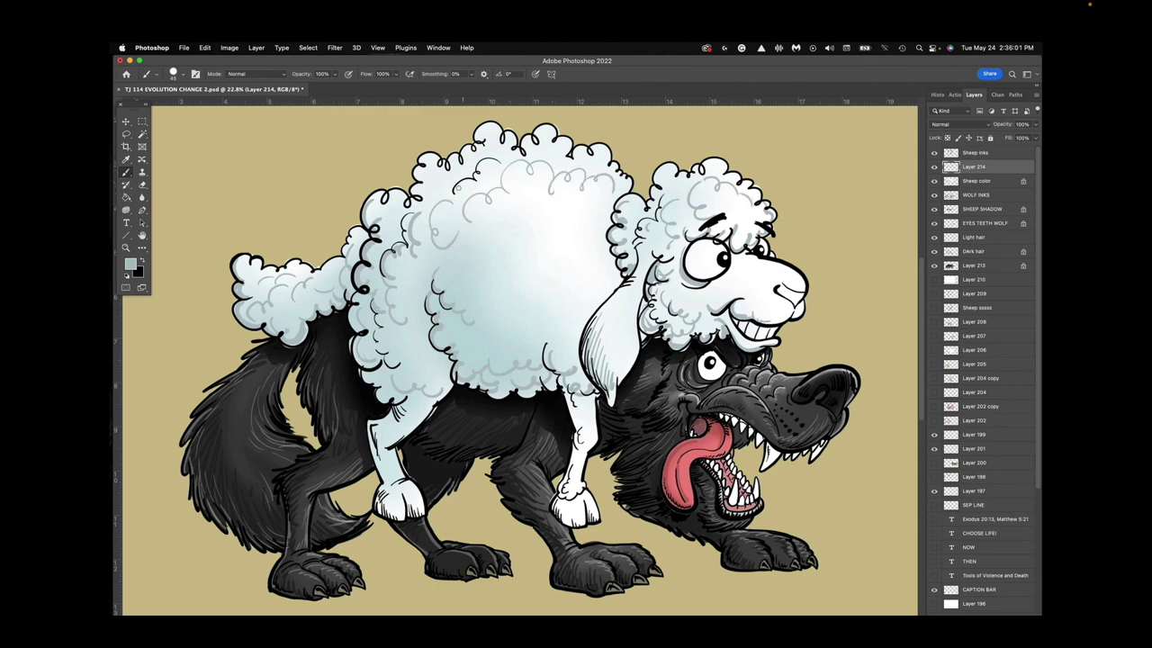
mouse_move(461, 187)
left_mouse_down()
mouse_move(484, 234)
mouse_move(571, 312)
mouse_move(537, 308)
mouse_move(528, 341)
mouse_move(513, 276)
mouse_move(485, 296)
mouse_move(503, 318)
mouse_move(469, 276)
mouse_move(599, 297)
left_mouse_up()
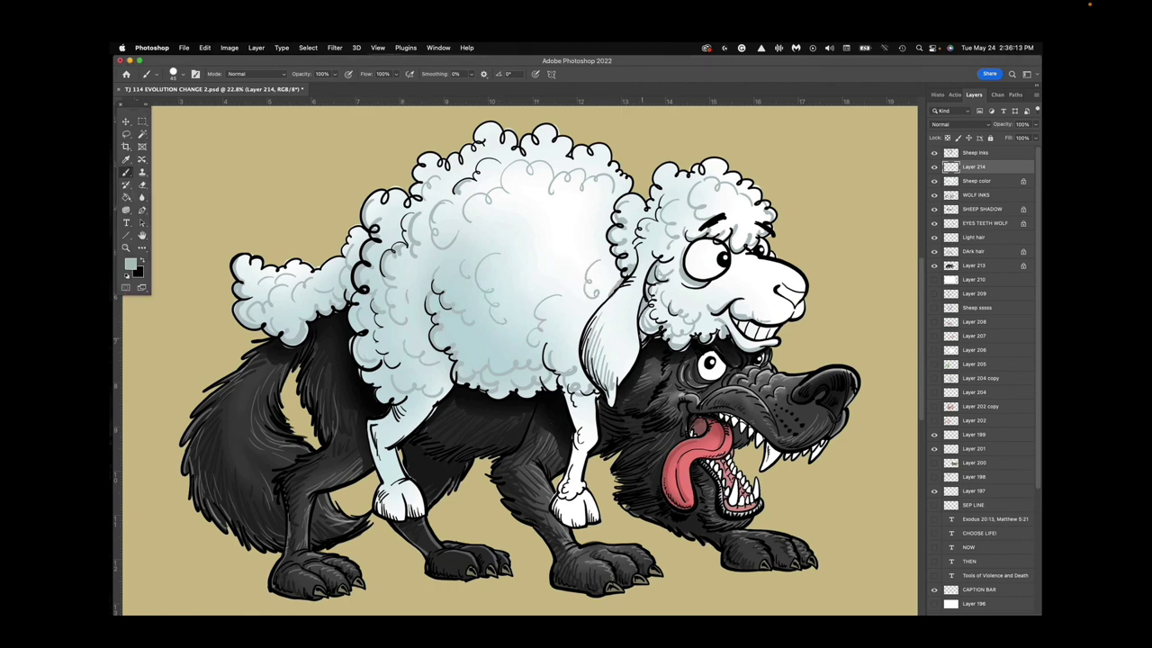
Shade the sheep's front and hind legs in blue-grey and fill the remaining gaps in the body wool with curls.
mouse_move(590, 367)
left_mouse_down()
mouse_move(579, 384)
mouse_move(576, 333)
mouse_move(567, 367)
mouse_move(581, 324)
mouse_move(562, 358)
mouse_move(593, 406)
mouse_move(576, 423)
mouse_move(581, 448)
mouse_move(562, 497)
left_mouse_up()
mouse_move(373, 414)
left_mouse_down()
mouse_move(394, 482)
mouse_move(389, 387)
mouse_move(365, 369)
mouse_move(364, 335)
left_mouse_up()
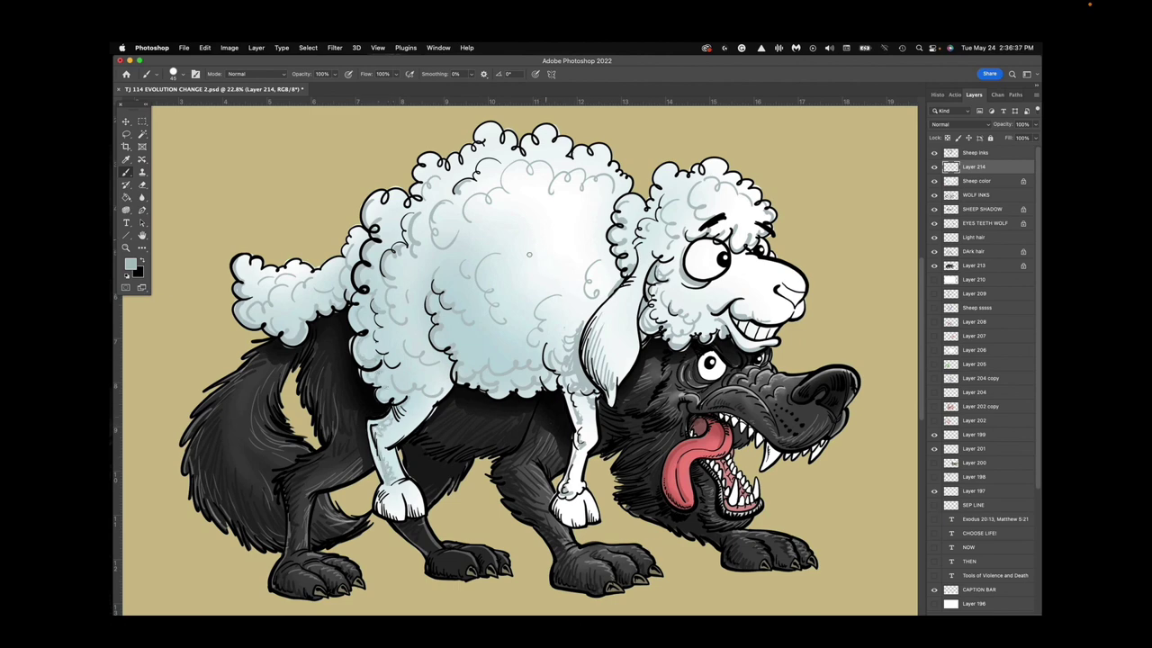
mouse_move(509, 216)
left_mouse_down()
mouse_move(474, 252)
mouse_move(419, 256)
left_mouse_up()
left_click_drag(592, 235, 554, 234)
Set the foreground colour to light pink (R 235, G 183, B 170) and enlarge the brush.
left_click(131, 265)
left_click(417, 310)
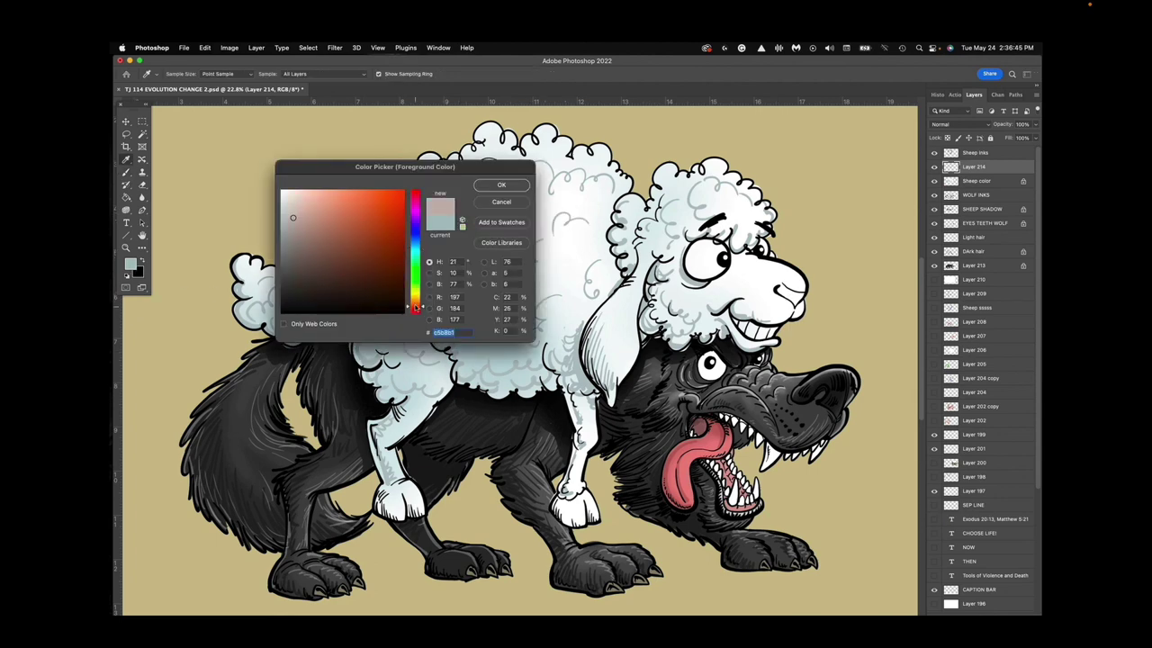
left_click(314, 201)
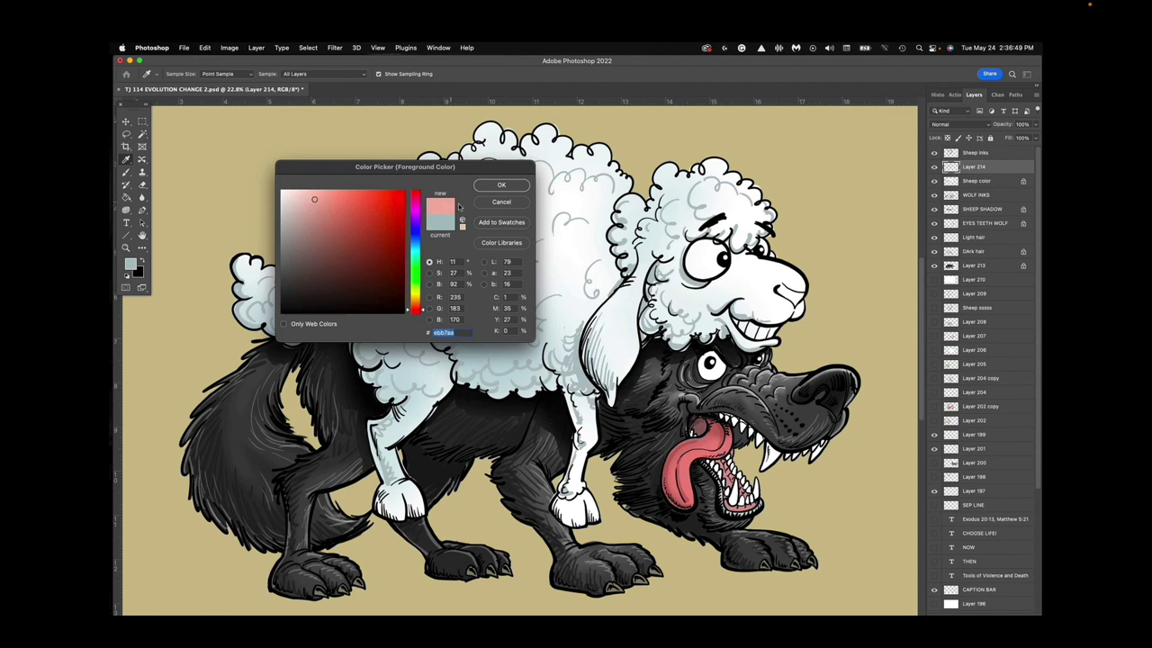
left_click(497, 185)
key("]")
key("]")
key("]")
key("]")
key("]")
key("]")
key("]")
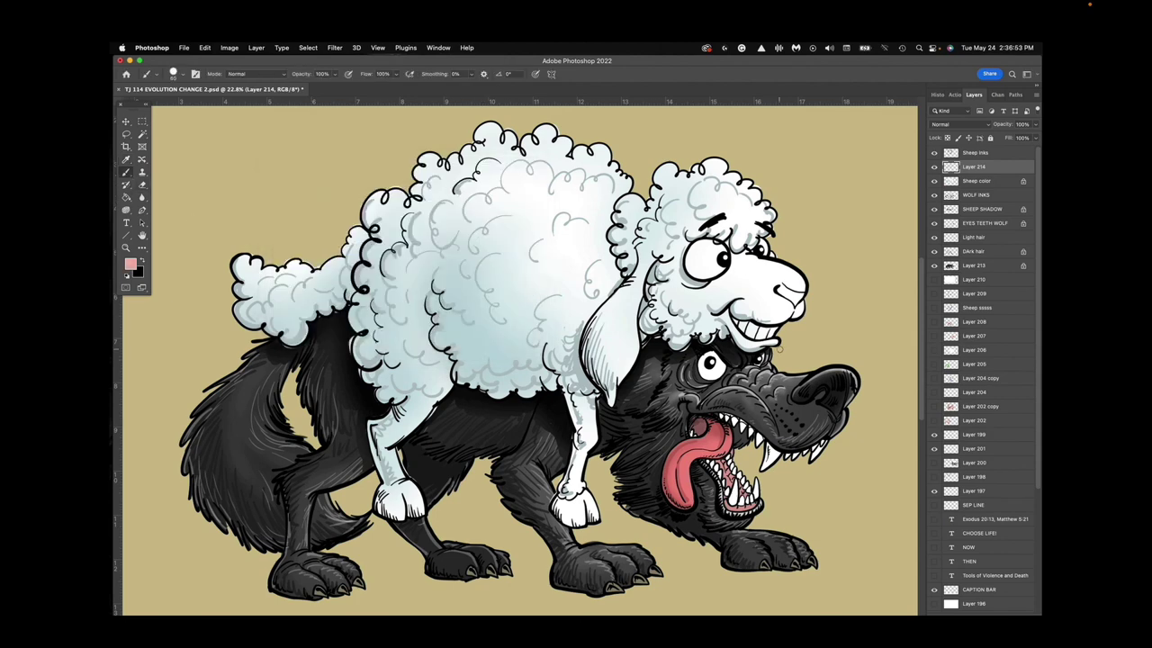
Add a new layer above Layer 214 and lasso a selection around the sheep's snout and nose.
left_click(127, 135)
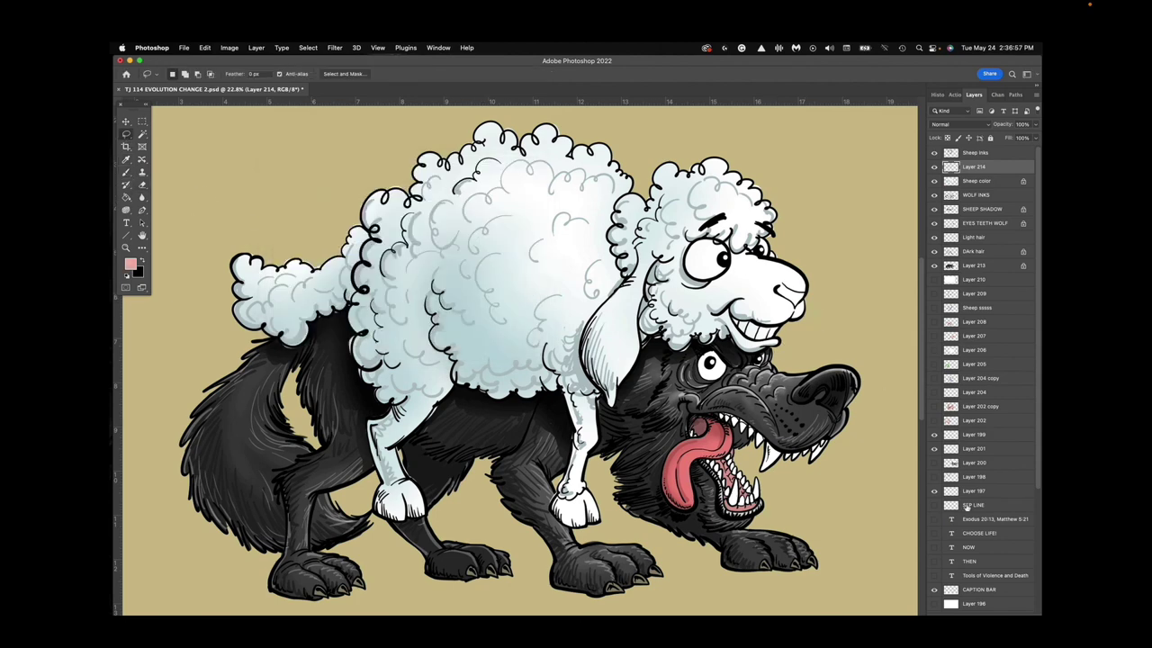
key("super+alt+shift+n")
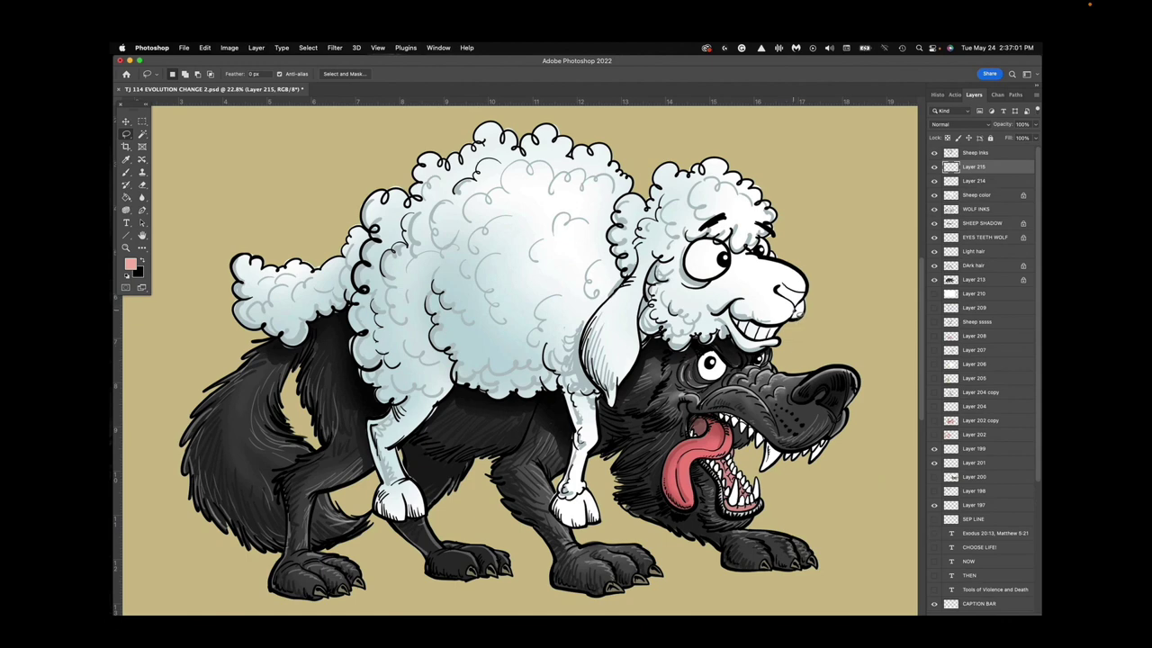
mouse_move(807, 301)
left_mouse_down()
mouse_move(808, 279)
mouse_move(734, 263)
mouse_move(729, 306)
mouse_move(807, 304)
left_mouse_up()
Tint the tip of the sheep's nose pink inside the selection with a soft brush of size 600, and deselect.
left_click(127, 173)
left_click(180, 73)
double_click(189, 279)
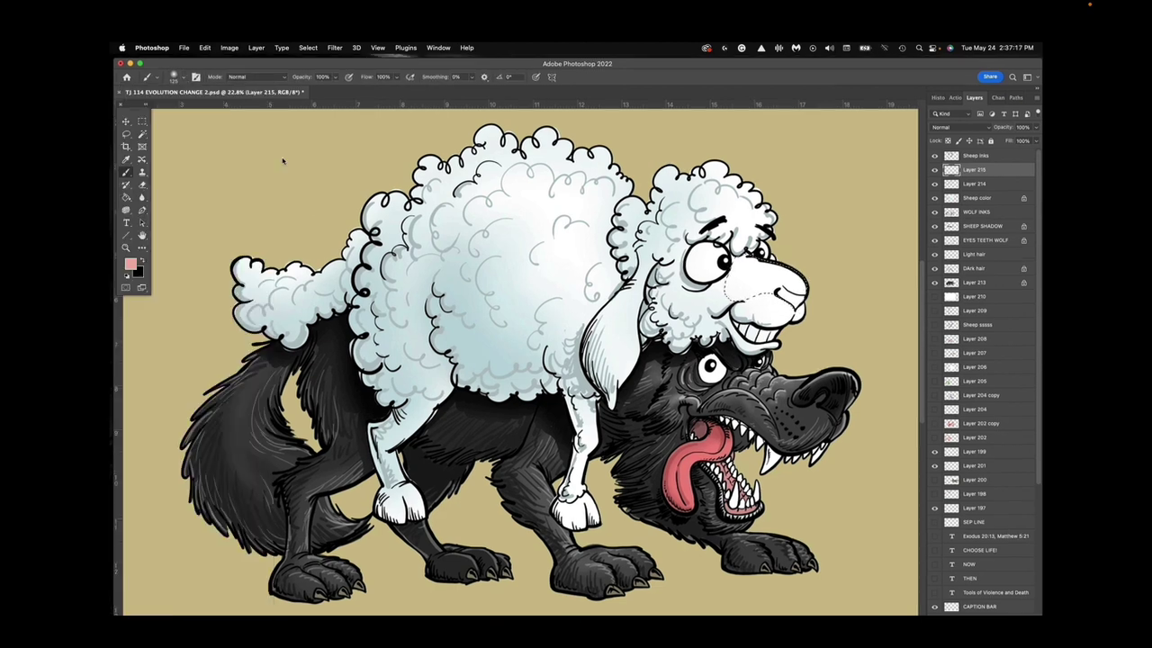
key("bracketright")
key("bracketright")
key("bracketright")
key("bracketright")
key("bracketright")
key("bracketright")
key("bracketright")
key("bracketright")
key("bracketright")
key("bracketright")
key("bracketright")
key("bracketright")
left_click_drag(794, 290, 804, 299)
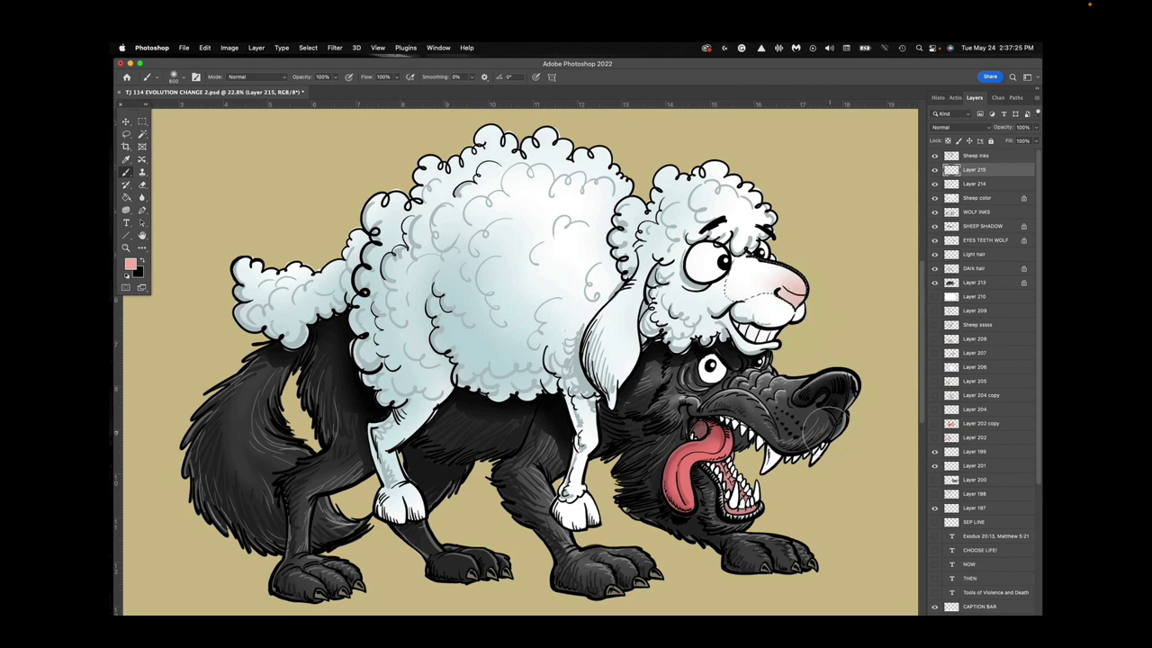
key("super+d")
Rename the new pink layer as "nose color".
double_click(975, 169)
type("nose color")
key("Return")
Set the foreground colour to dark warm grey (R 93, G 86, B 83) for brushing.
key("i")
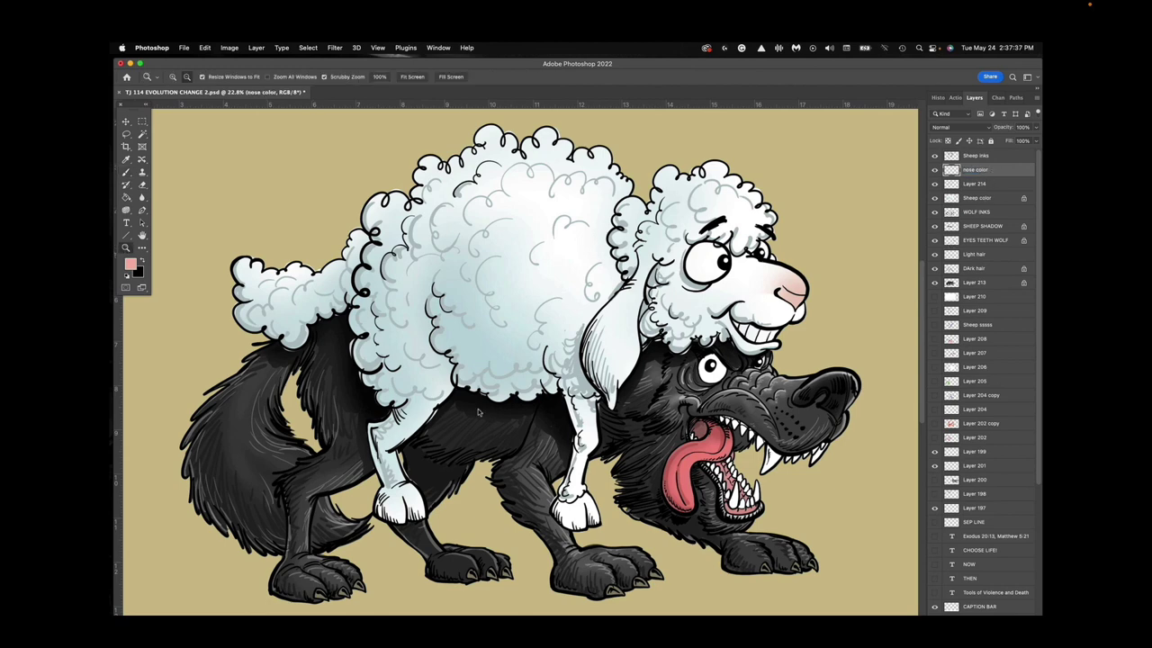
left_click(131, 264)
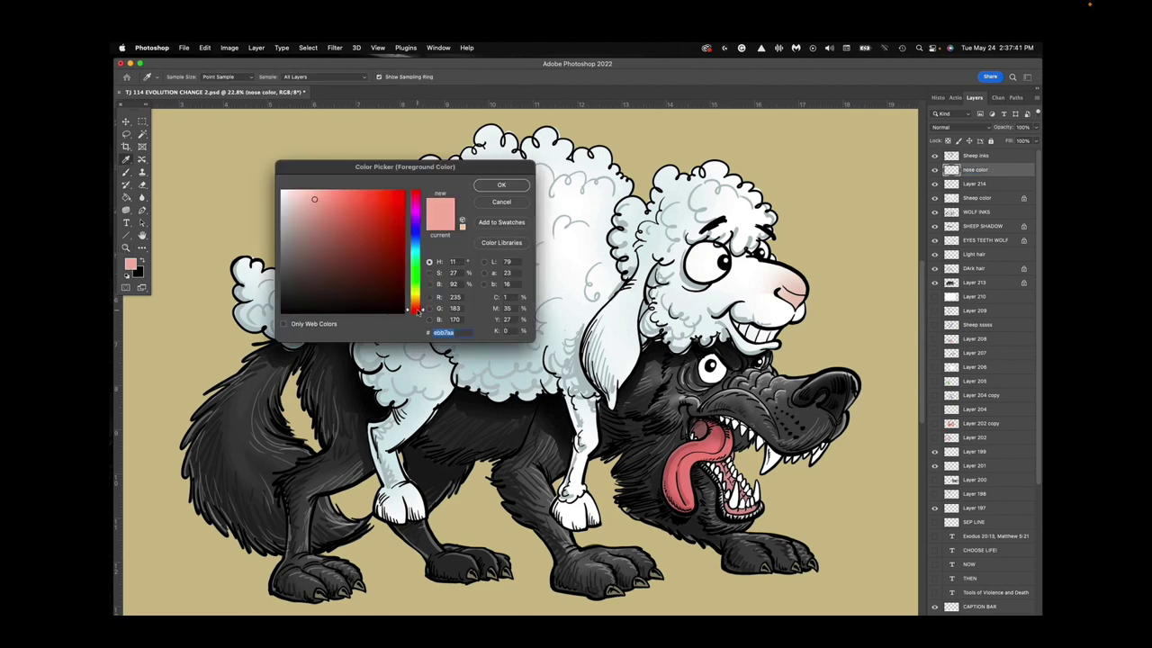
left_click_drag(419, 313, 416, 308)
left_click_drag(299, 279, 292, 267)
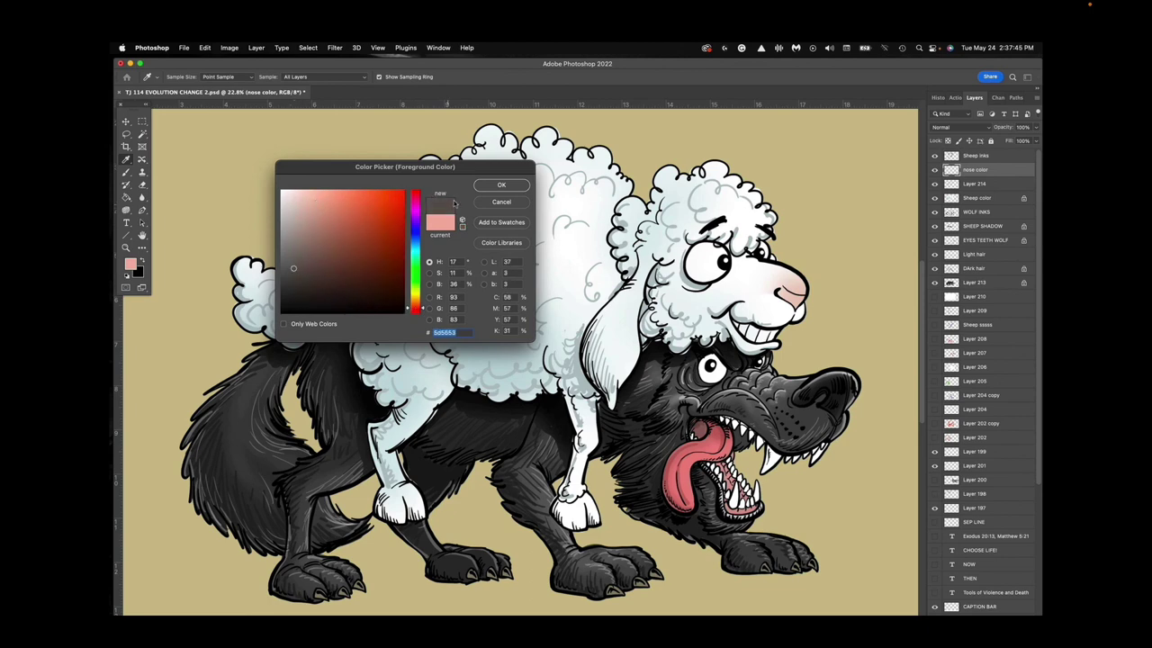
left_click(502, 185)
key("b")
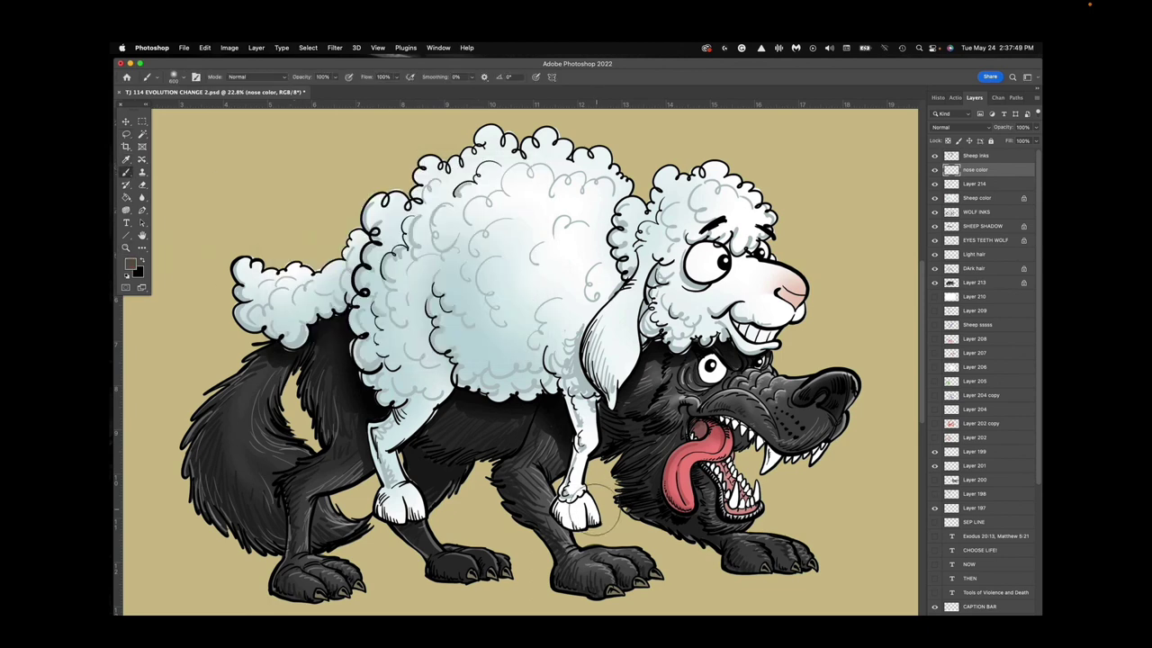
Shade the sheep's front and hind hooves grey on the Sheep color layer with a brush of size 100.
left_click(593, 509, "super")
key("bracketleft")
key("bracketleft")
key("bracketleft")
key("bracketleft")
key("bracketleft")
key("bracketleft")
key("bracketleft")
key("bracketleft")
mouse_move(592, 508)
left_mouse_down()
mouse_move(587, 497)
mouse_move(556, 509)
mouse_move(576, 522)
mouse_move(589, 504)
left_mouse_up()
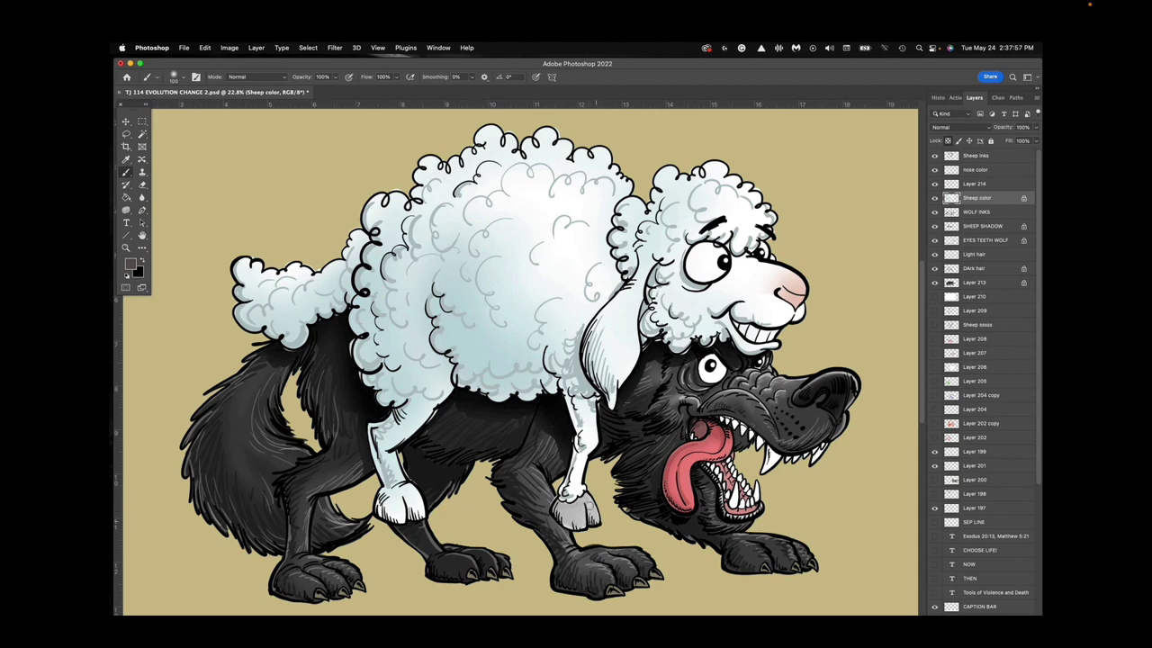
mouse_move(411, 486)
left_mouse_down()
mouse_move(396, 499)
mouse_move(420, 502)
mouse_move(396, 495)
mouse_move(418, 518)
left_mouse_up()
Choose a muted pinkish brown and brush it over the grey of both sheep hooves.
left_click(131, 265)
left_click(330, 246)
left_click(501, 185)
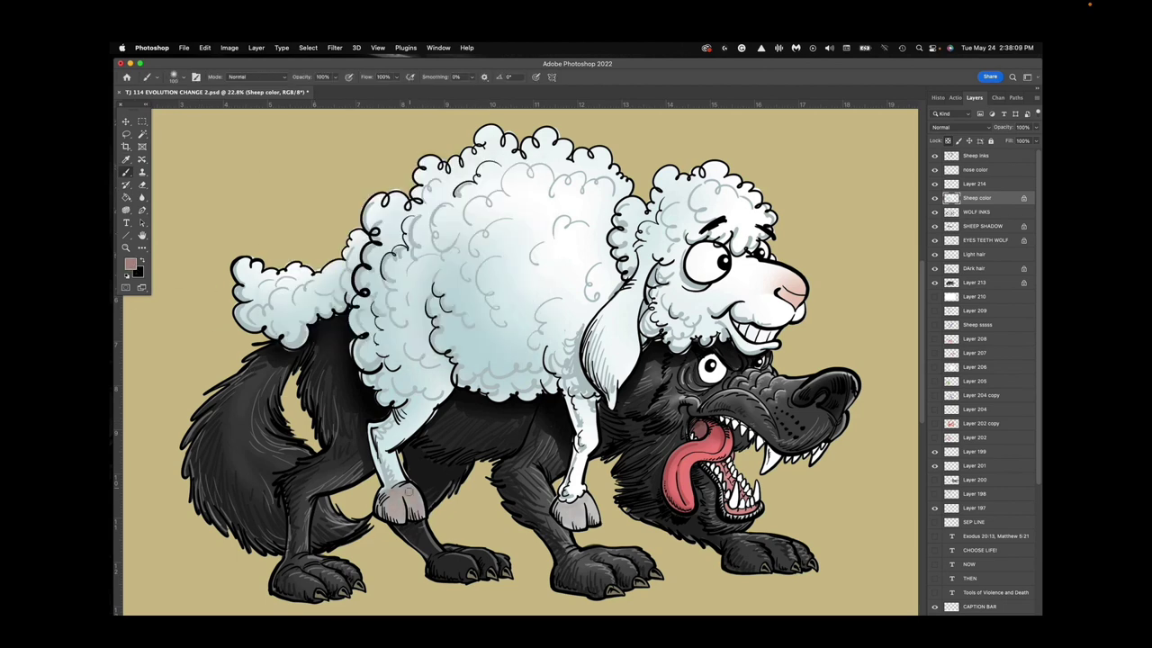
mouse_move(583, 500)
left_mouse_down()
mouse_move(570, 520)
mouse_move(594, 510)
mouse_move(588, 498)
left_mouse_up()
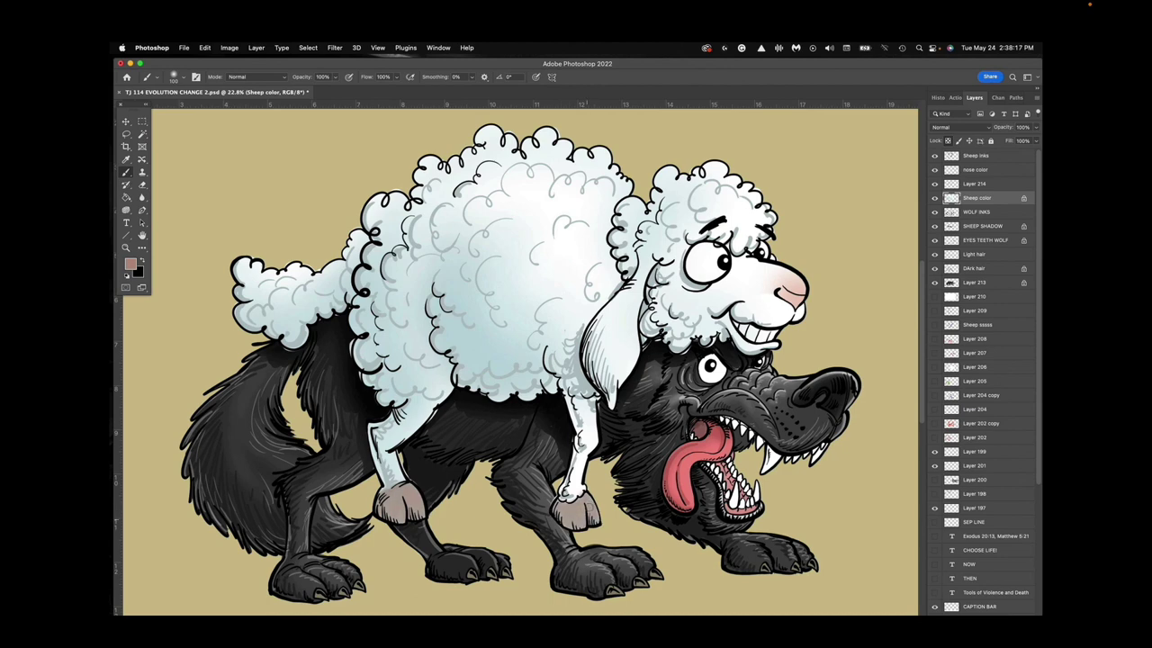
Choose light blue (R 195, G 236, B 249) and shade the lower white of the sheep's near eye.
left_click(130, 264)
left_click(415, 253)
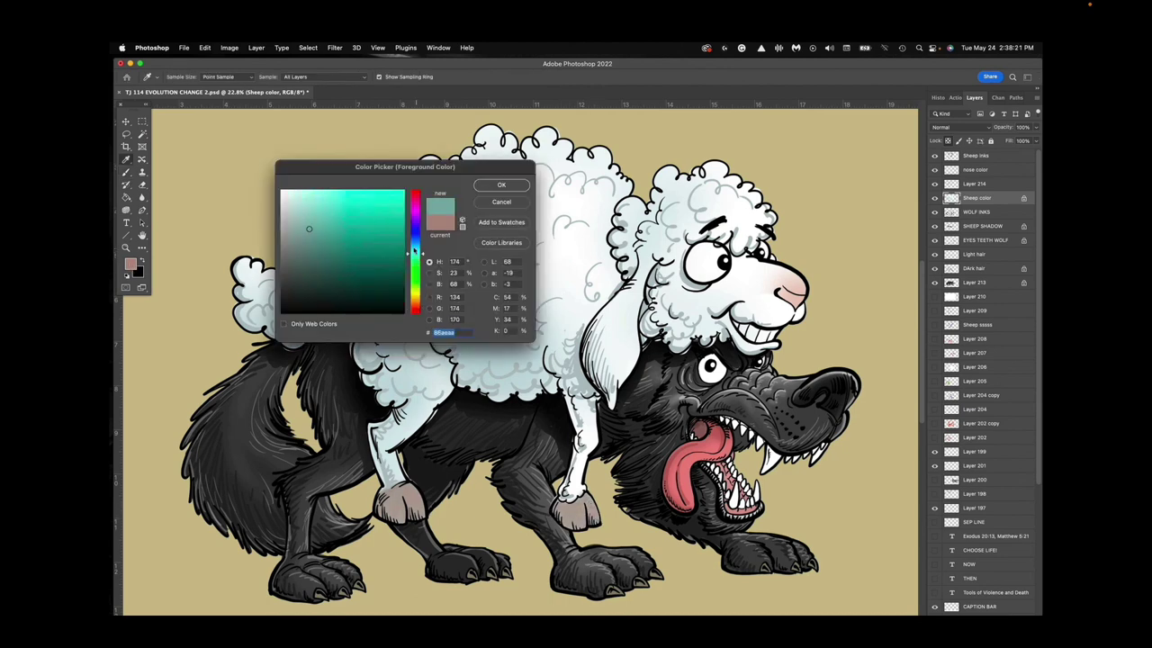
left_click(300, 194)
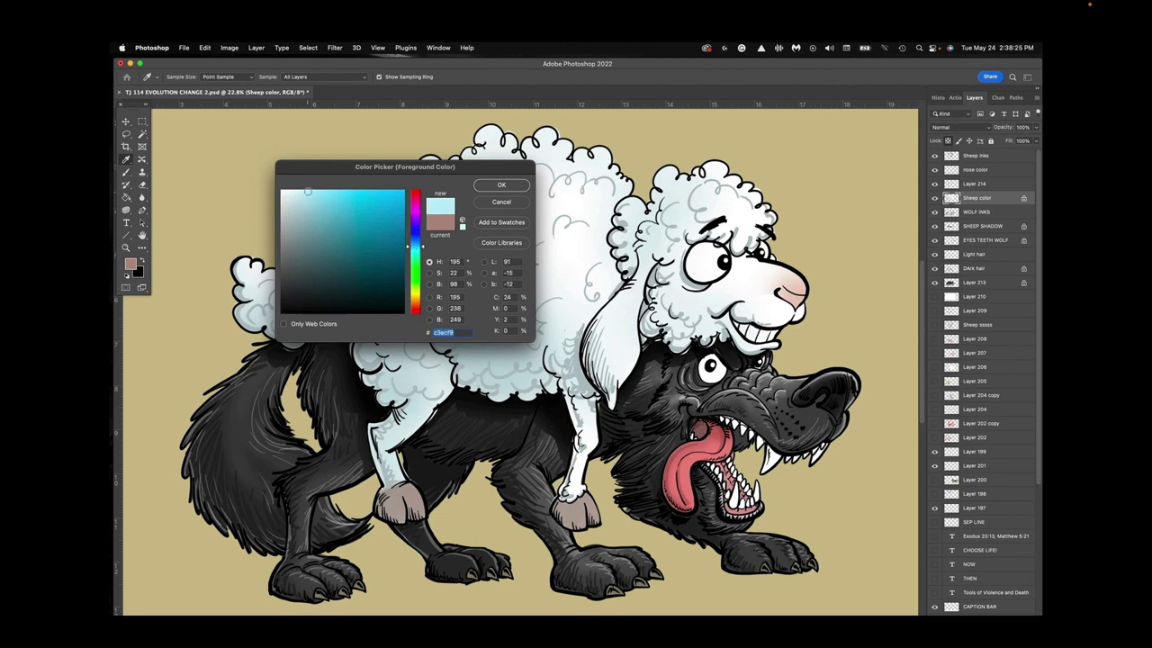
left_click(483, 186)
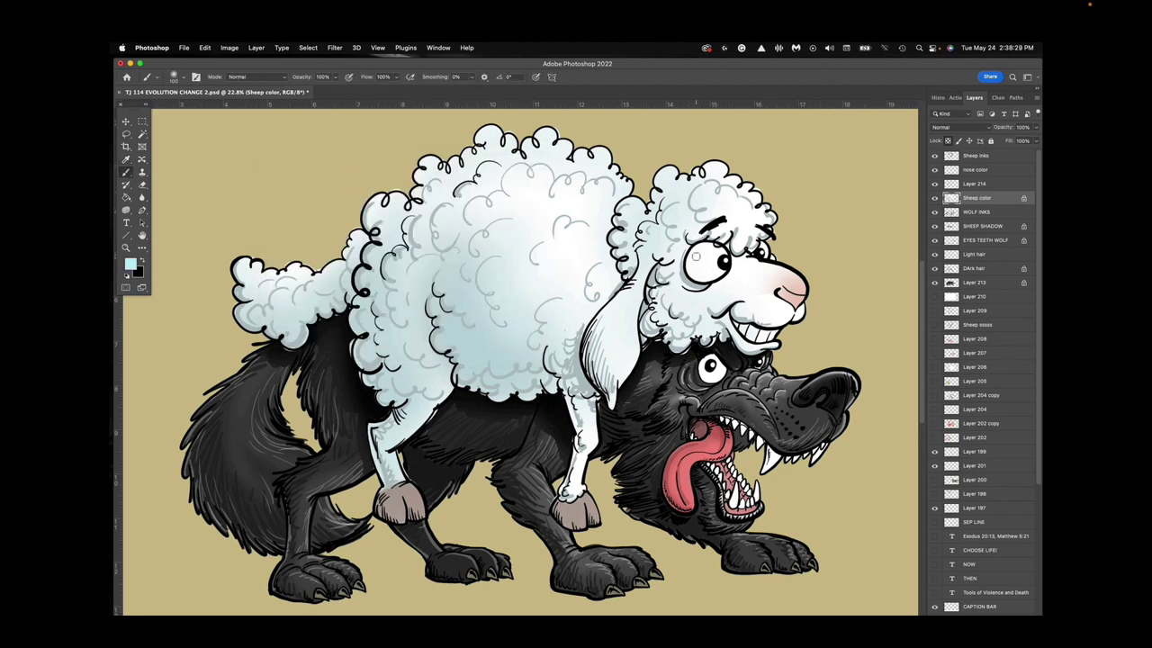
left_click_drag(695, 272, 717, 275)
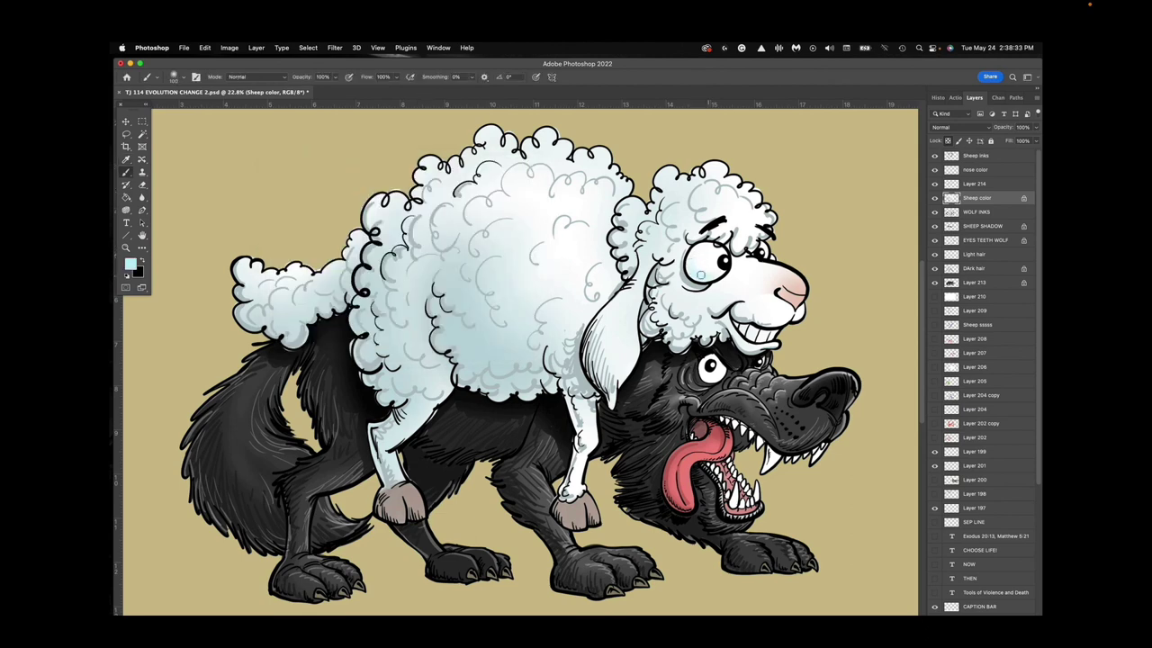